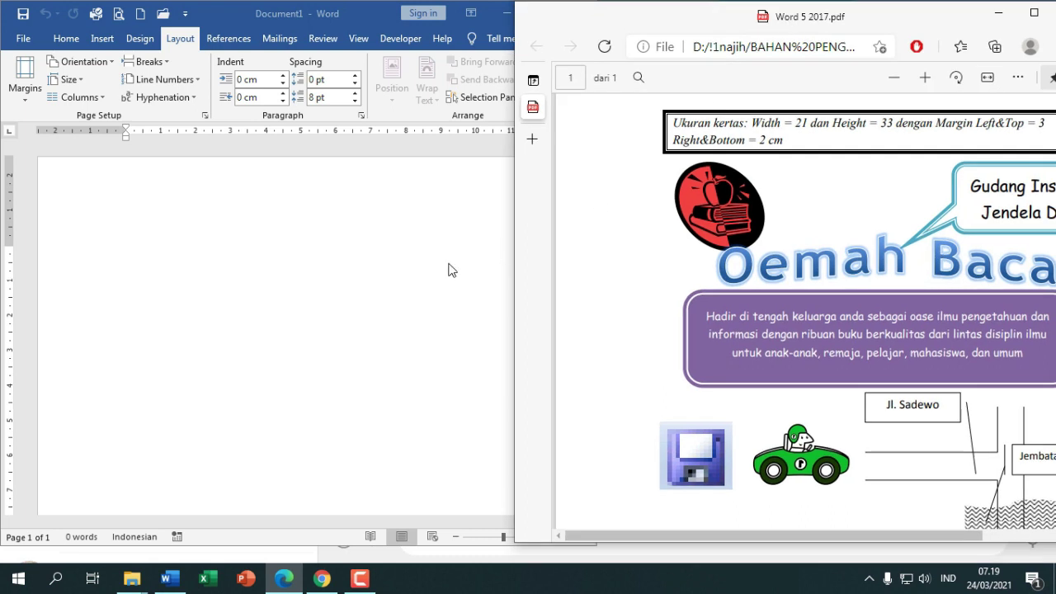
Examine the Oemah Baca brochure layout in the Word 5 2017.pdf reference and return to the blank Word document
{"action": "left_click", "coordinate": [448, 265]}
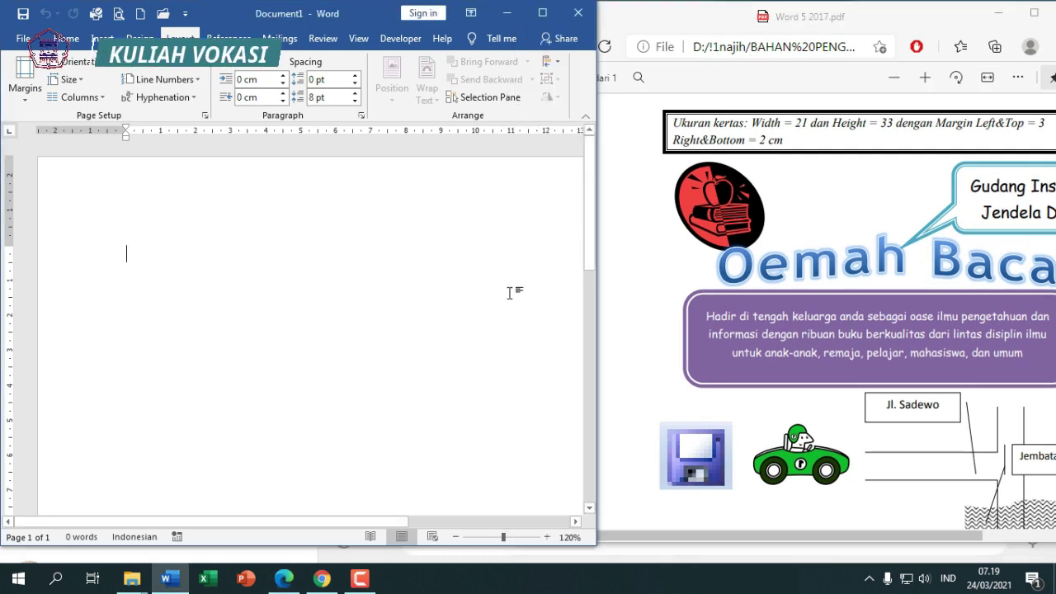
{"action": "left_click", "coordinate": [822, 262]}
{"action": "scroll", "coordinate": [851, 262], "scroll_direction": "down", "scroll_amount": 3}
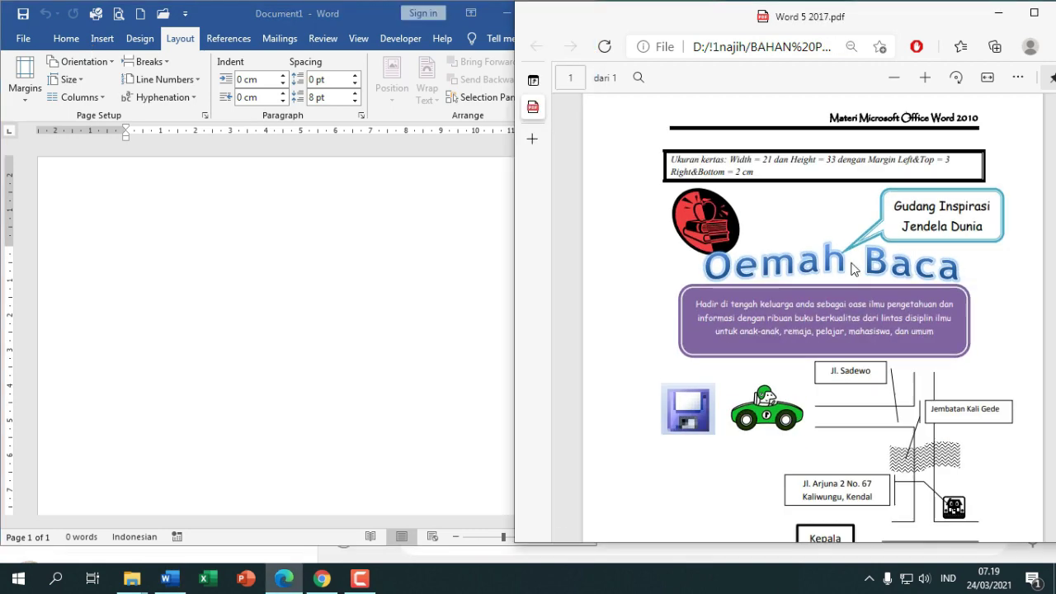
{"action": "left_click", "coordinate": [266, 250]}
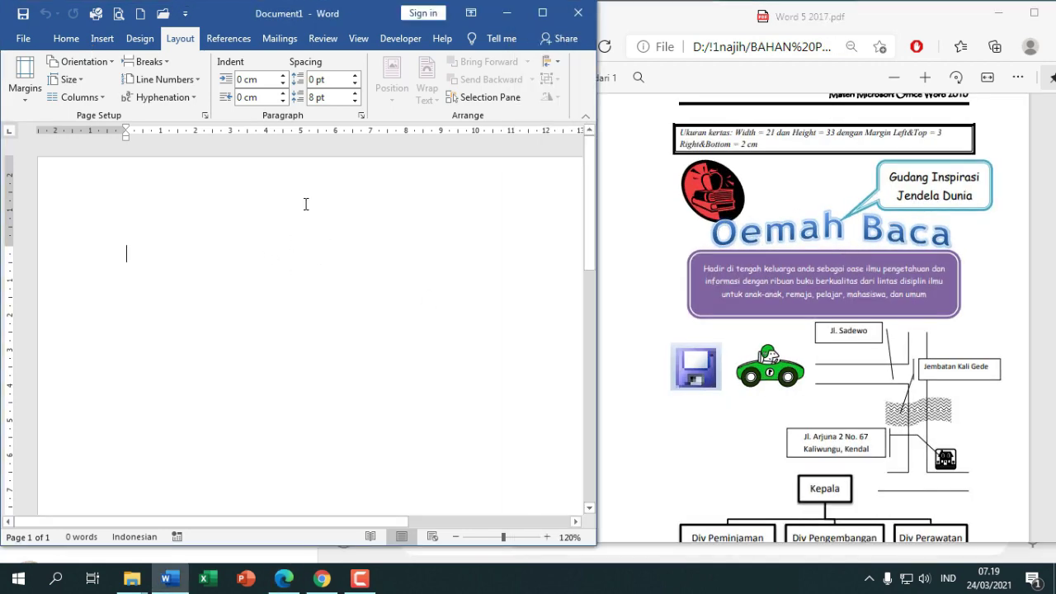
Insert the picture house.png from the Desain Najih\Icon folder on drive D: into the blank document
{"action": "left_click", "coordinate": [97, 38]}
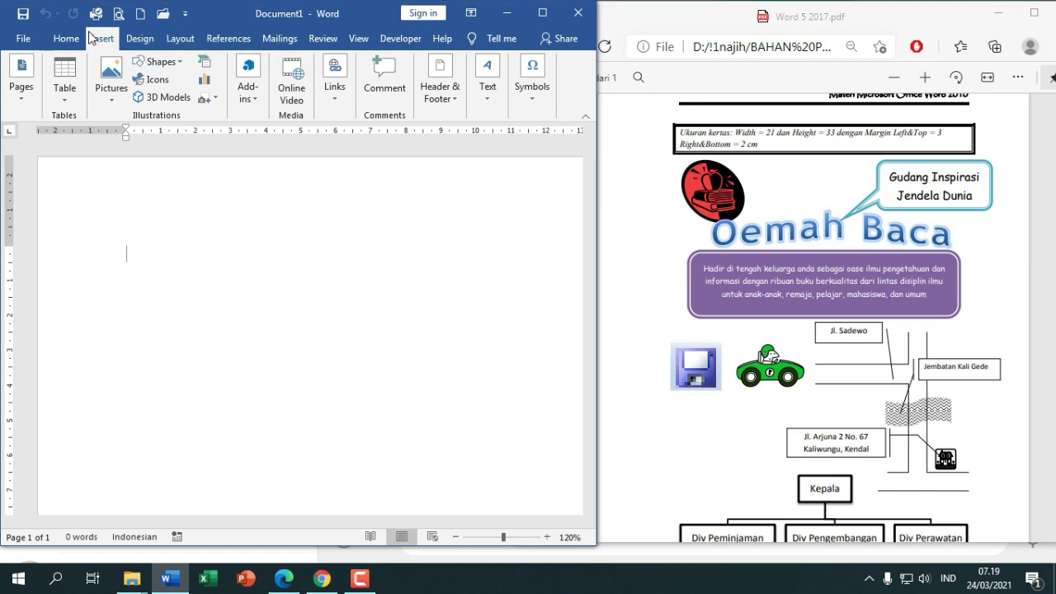
{"action": "left_click", "coordinate": [543, 13]}
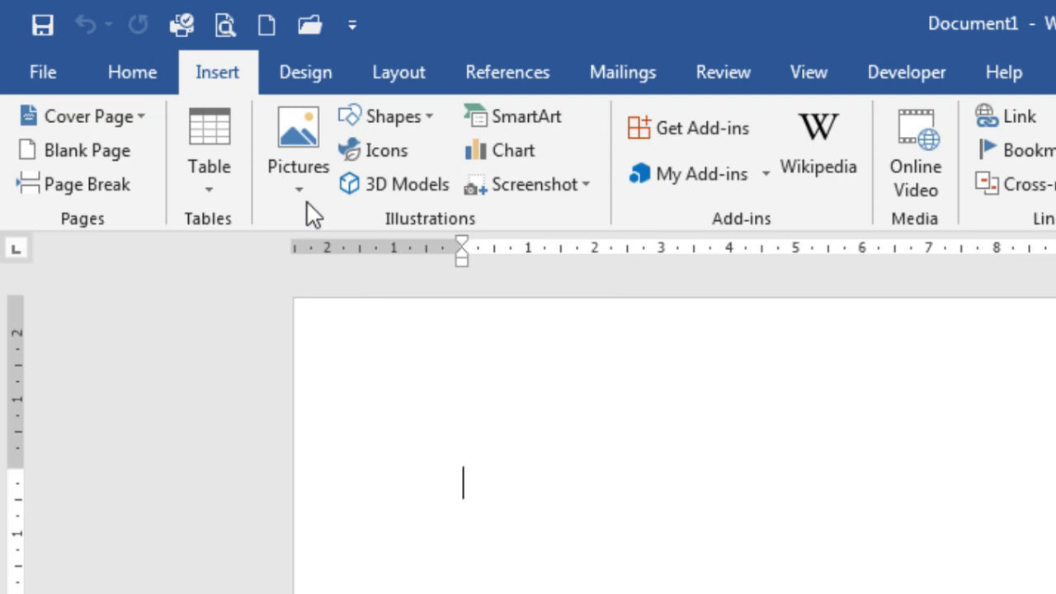
{"action": "left_click", "coordinate": [306, 178]}
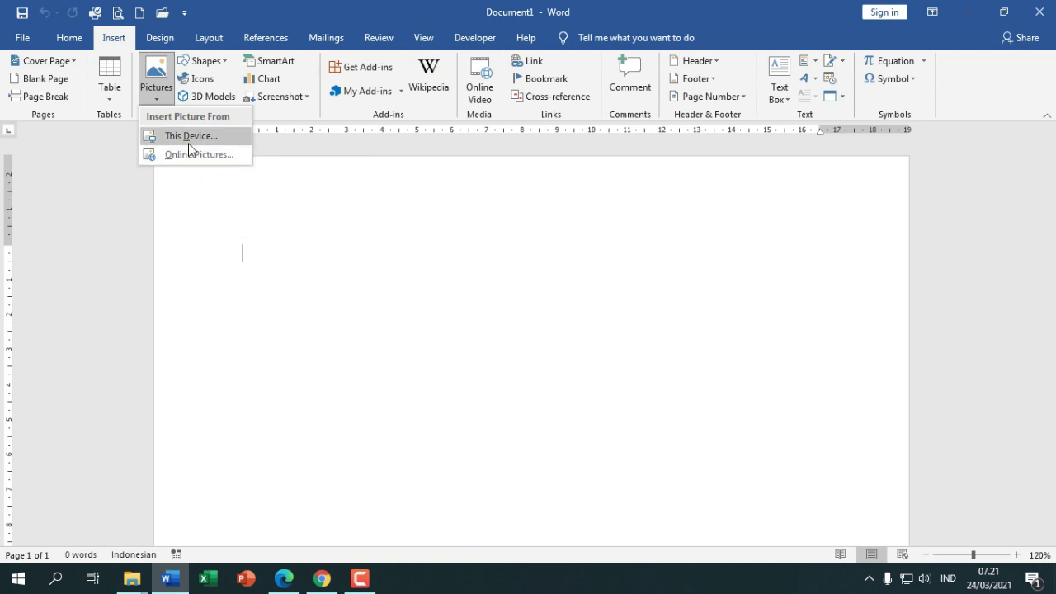
{"action": "left_click", "coordinate": [189, 147]}
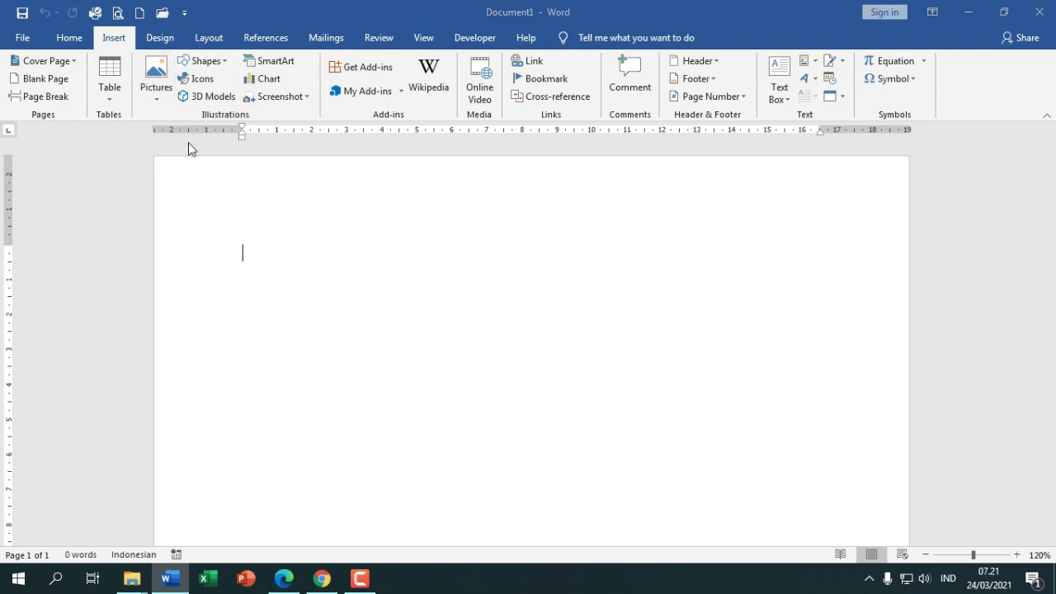
{"action": "left_click", "coordinate": [96, 320]}
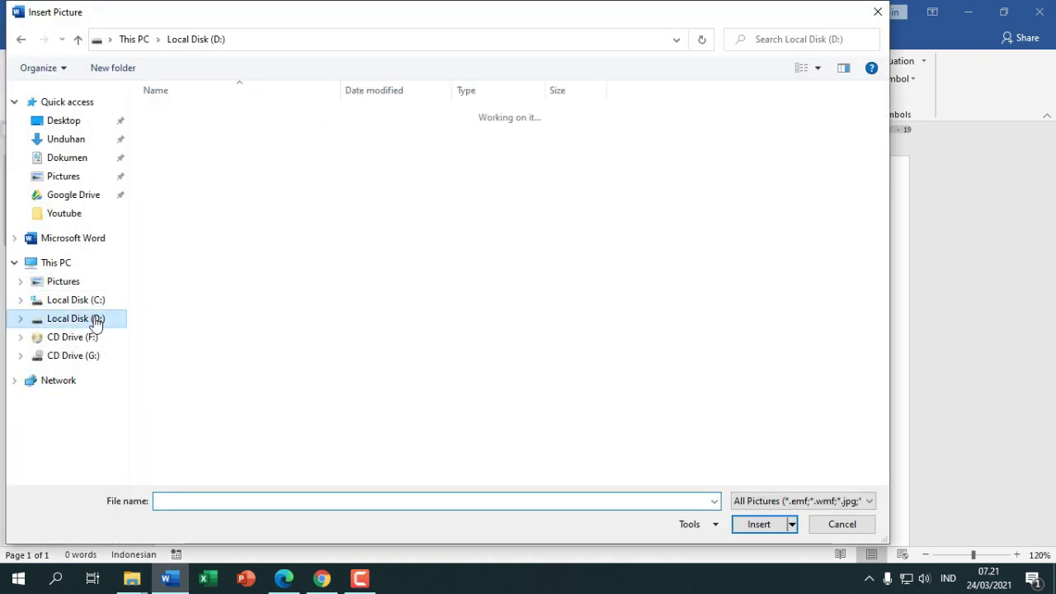
{"action": "double_click", "coordinate": [215, 424]}
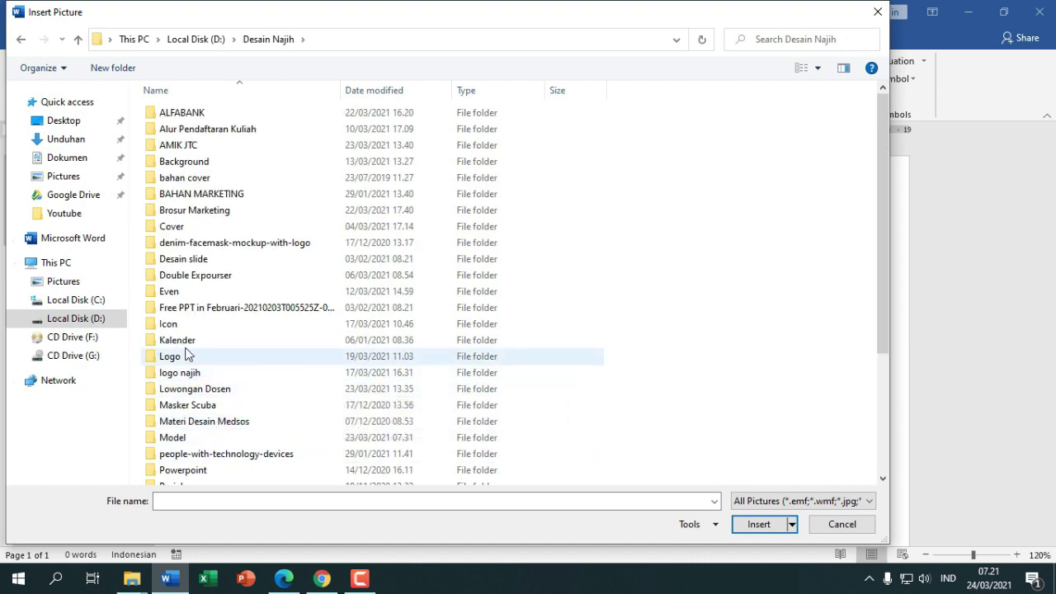
{"action": "double_click", "coordinate": [179, 325]}
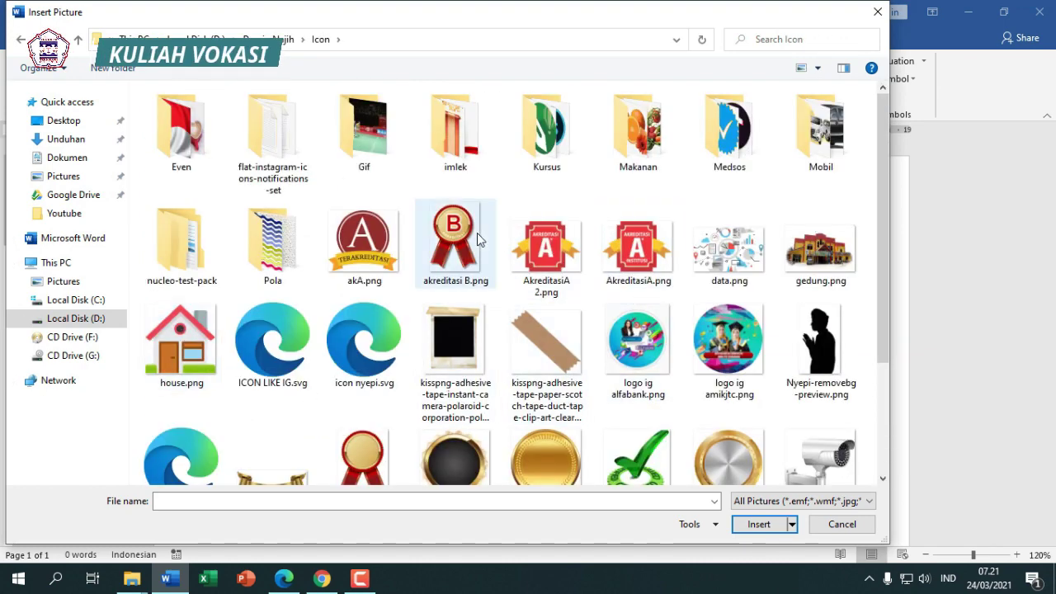
{"action": "left_click", "coordinate": [181, 340]}
{"action": "left_click", "coordinate": [764, 526]}
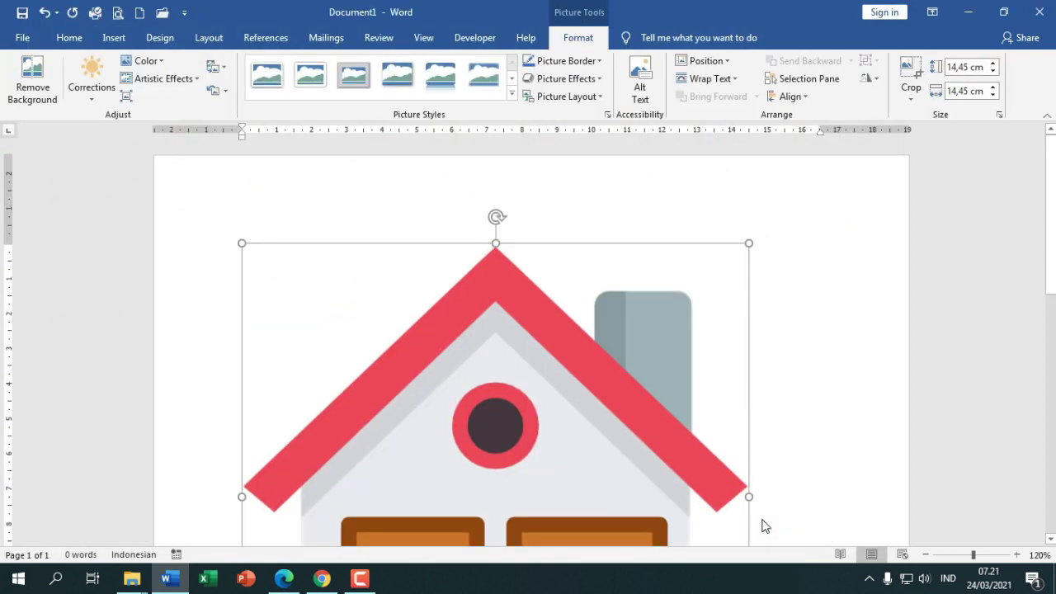
Shrink the house picture to about 4.04 cm high and 4.04 cm wide
{"action": "scroll", "coordinate": [646, 352], "scroll_direction": "down", "scroll_amount": 7}
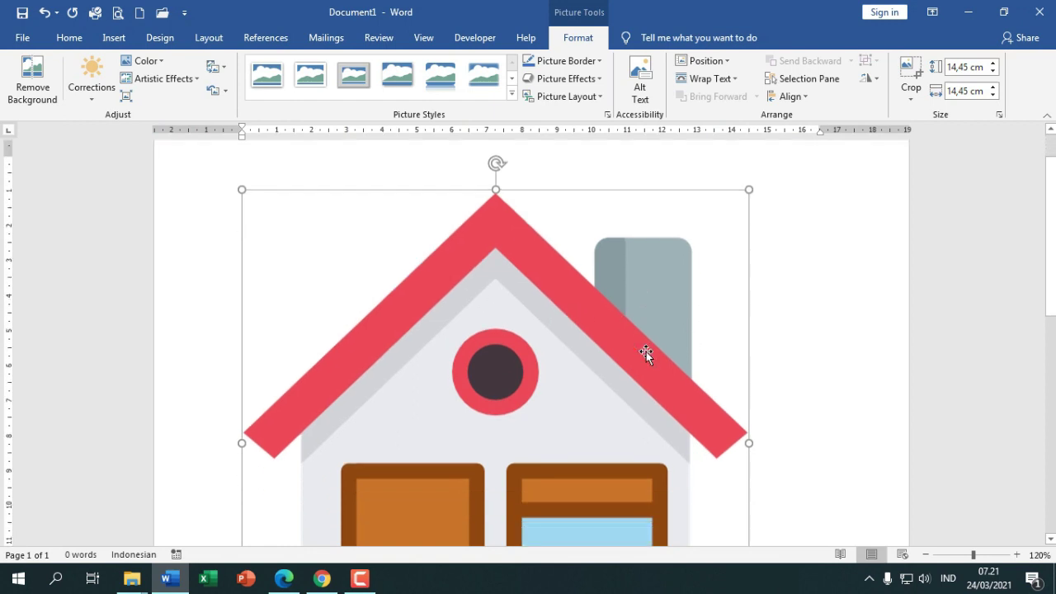
{"action": "scroll", "coordinate": [646, 351], "scroll_direction": "up", "scroll_amount": 6}
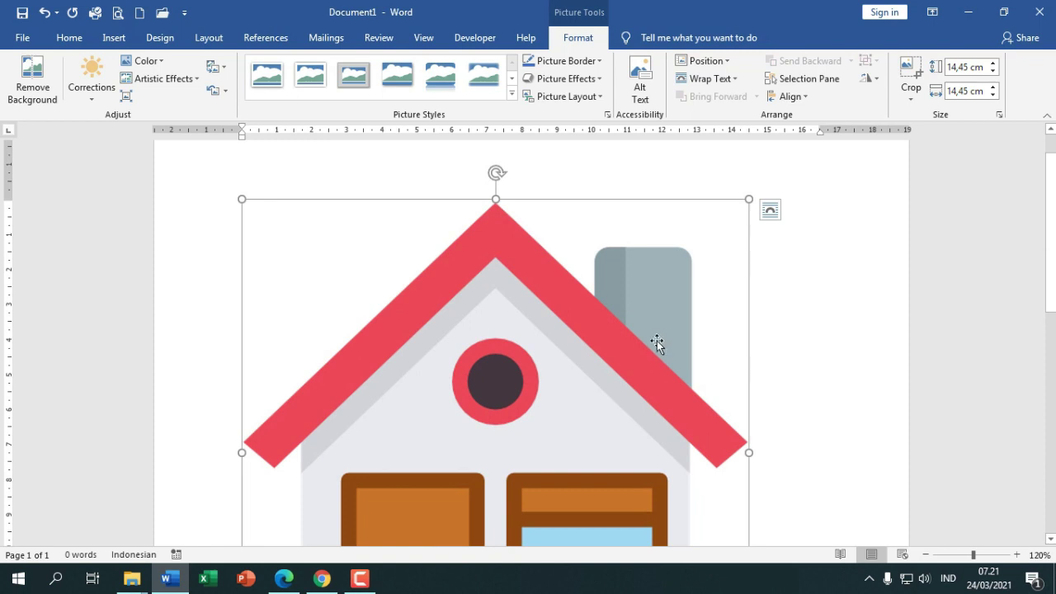
{"action": "scroll", "coordinate": [660, 335], "scroll_direction": "down", "scroll_amount": 1}
{"action": "scroll", "coordinate": [662, 334], "scroll_direction": "up", "scroll_amount": 1}
{"action": "left_click_drag", "start_coordinate": [750, 200], "coordinate": [264, 443]}
{"action": "left_click_drag", "start_coordinate": [492, 204], "coordinate": [390, 346]}
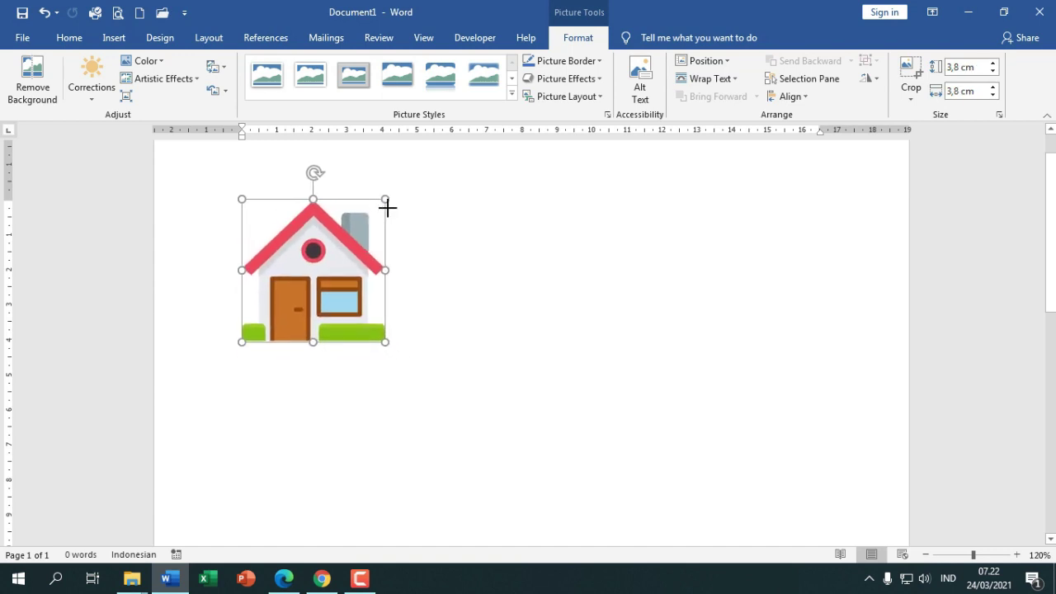
{"action": "mouse_move", "coordinate": [388, 272]}
{"action": "left_mouse_down"}
{"action": "mouse_move", "coordinate": [438, 283]}
{"action": "mouse_move", "coordinate": [351, 270]}
{"action": "mouse_move", "coordinate": [382, 279]}
{"action": "left_mouse_up"}
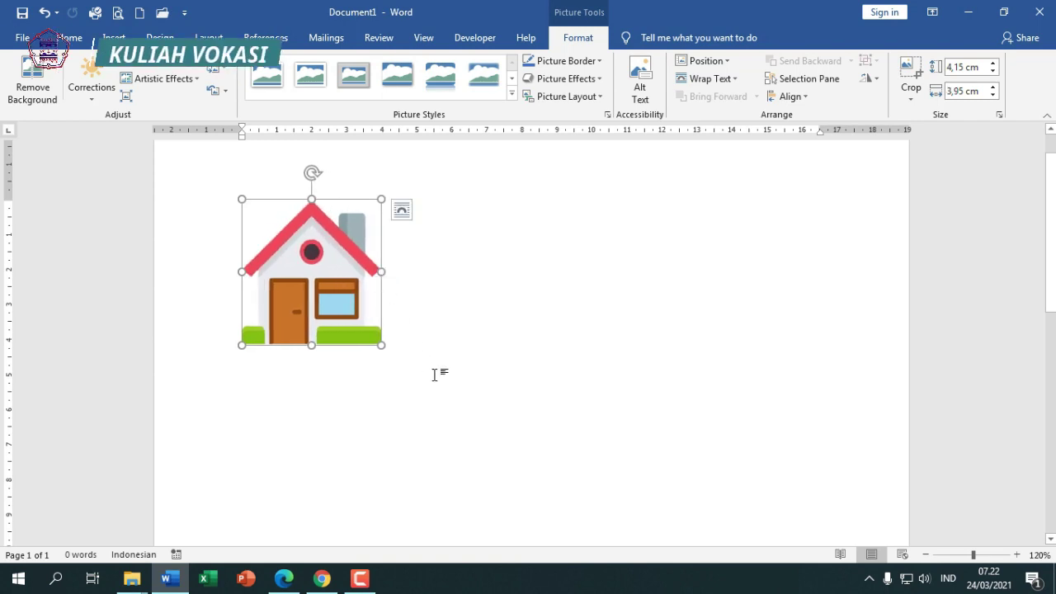
{"action": "mouse_move", "coordinate": [382, 344]}
{"action": "left_mouse_down"}
{"action": "mouse_move", "coordinate": [337, 294]}
{"action": "mouse_move", "coordinate": [382, 341]}
{"action": "left_mouse_up"}
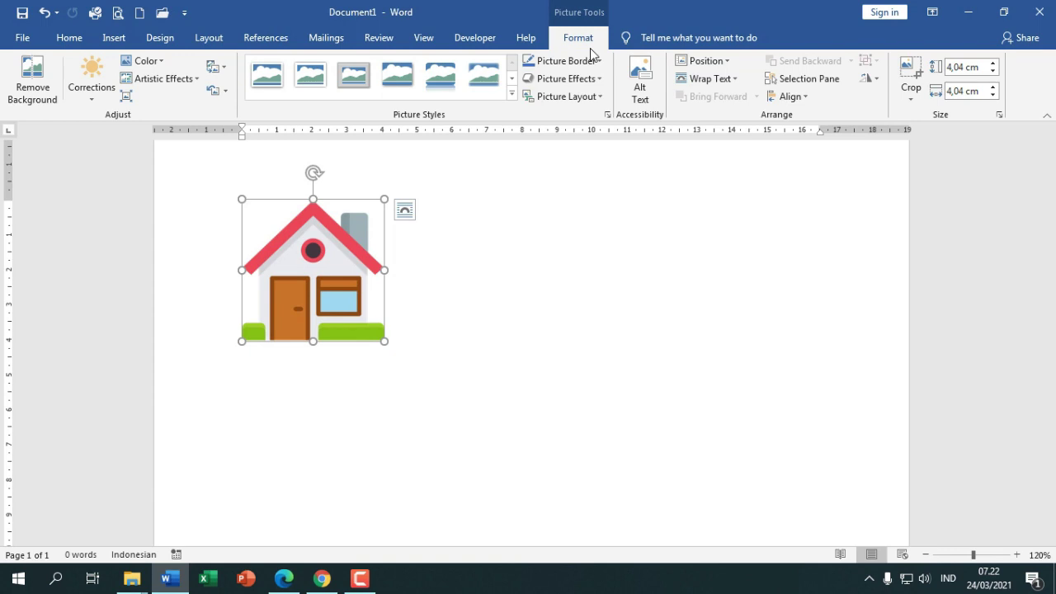
Set the house picture's text wrapping to In Front of Text
{"action": "left_click", "coordinate": [538, 304]}
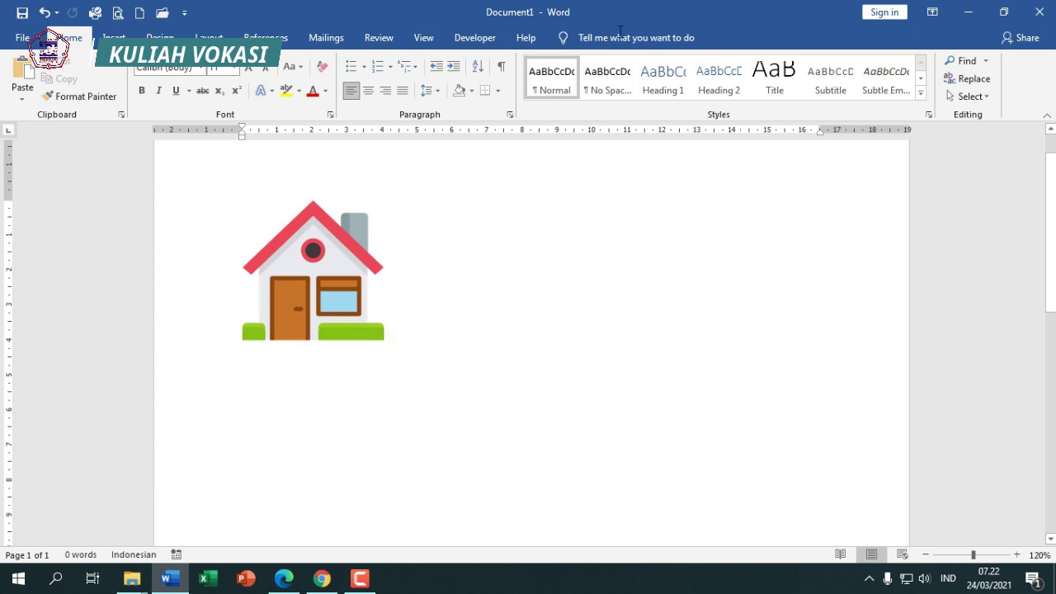
{"action": "double_click", "coordinate": [356, 281]}
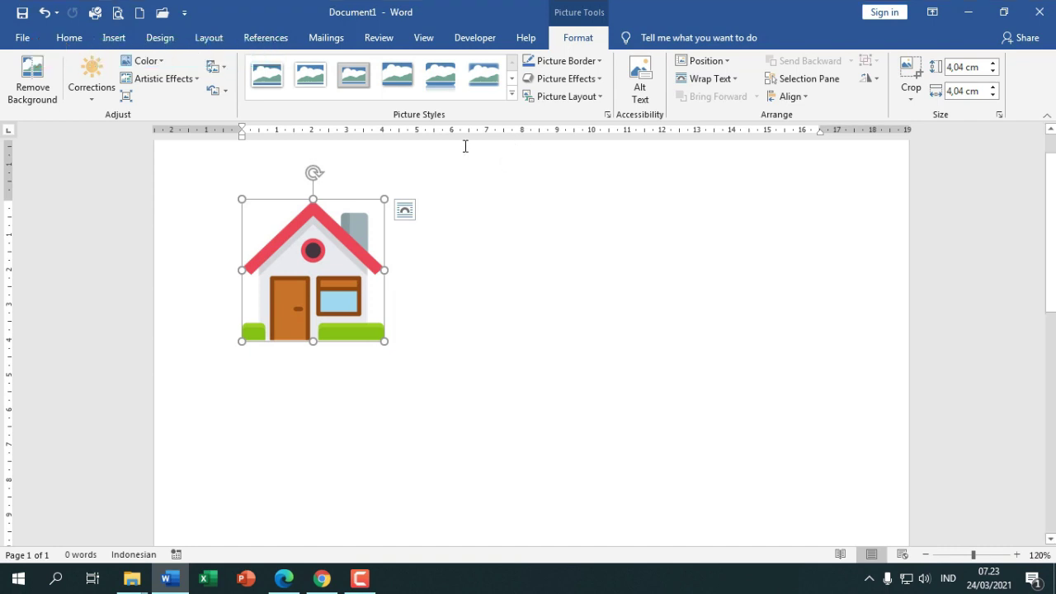
{"action": "left_click", "coordinate": [734, 80]}
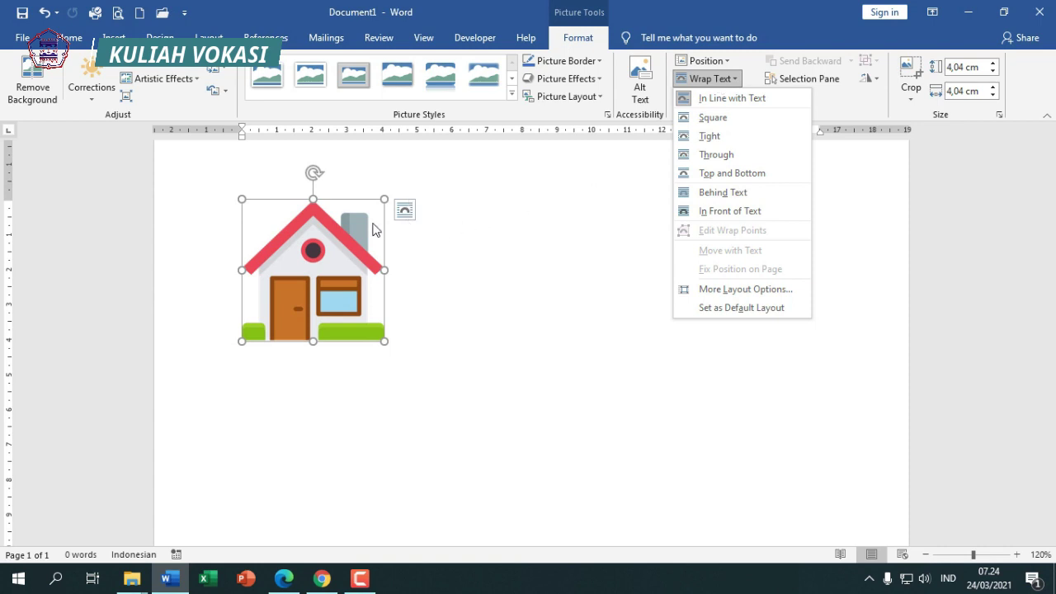
{"action": "left_click", "coordinate": [410, 210]}
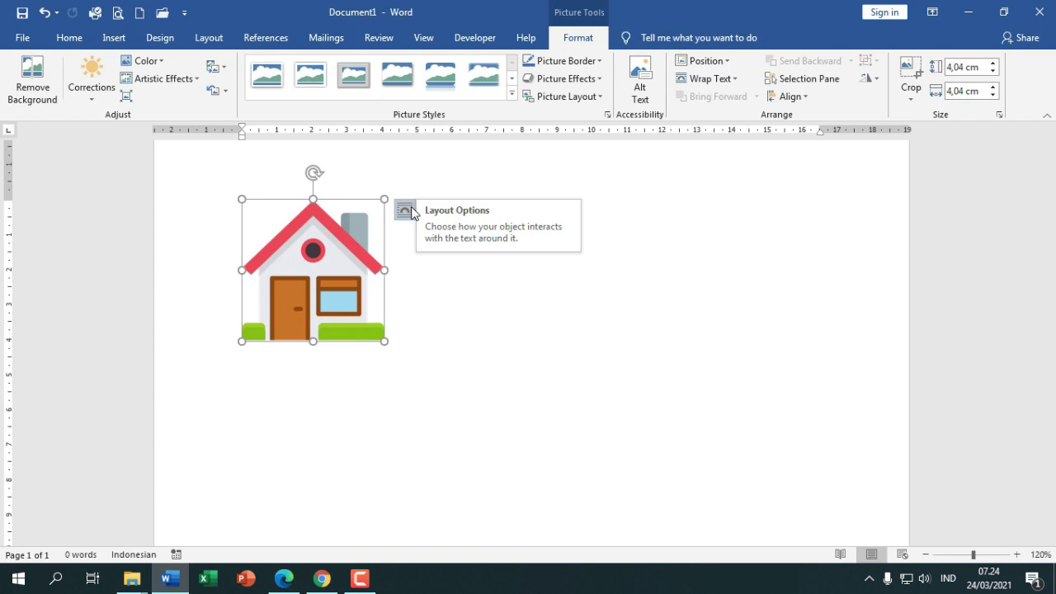
{"action": "left_click", "coordinate": [412, 212]}
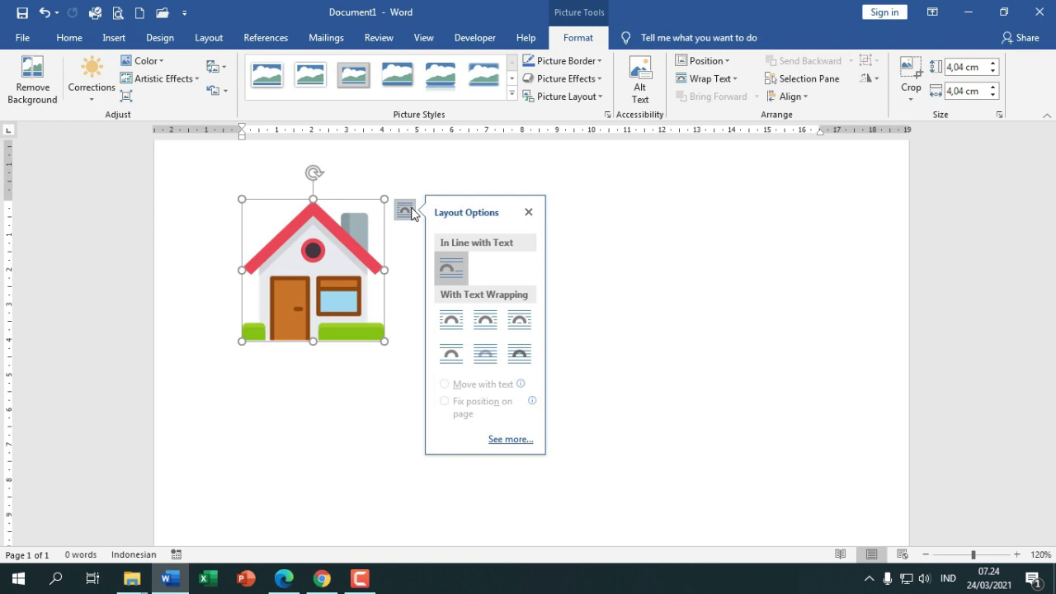
{"action": "left_click", "coordinate": [530, 361]}
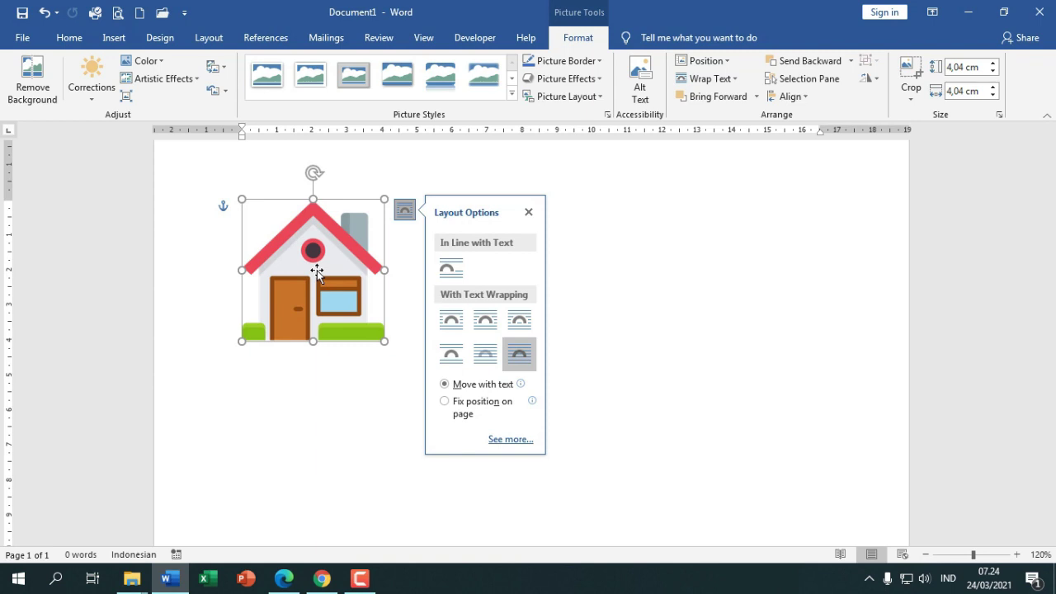
Move the house picture into the page's upper-left corner area and shrink it to about 3.73 cm square
{"action": "left_click_drag", "start_coordinate": [317, 273], "coordinate": [240, 218]}
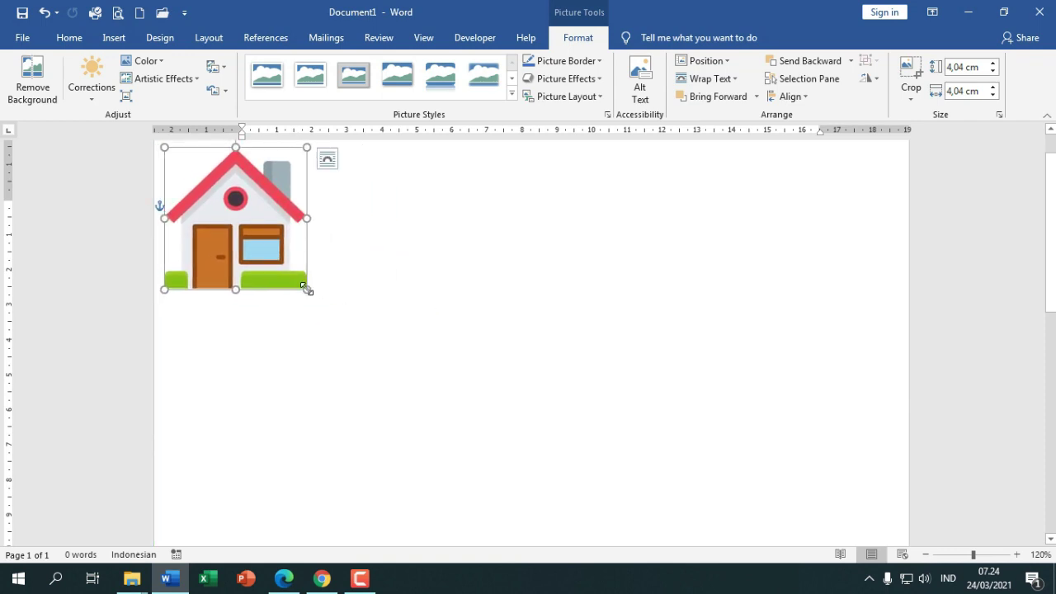
{"action": "mouse_move", "coordinate": [307, 289]}
{"action": "left_mouse_down"}
{"action": "mouse_move", "coordinate": [238, 232]}
{"action": "mouse_move", "coordinate": [296, 278]}
{"action": "left_mouse_up"}
{"action": "left_click_drag", "start_coordinate": [255, 231], "coordinate": [273, 249]}
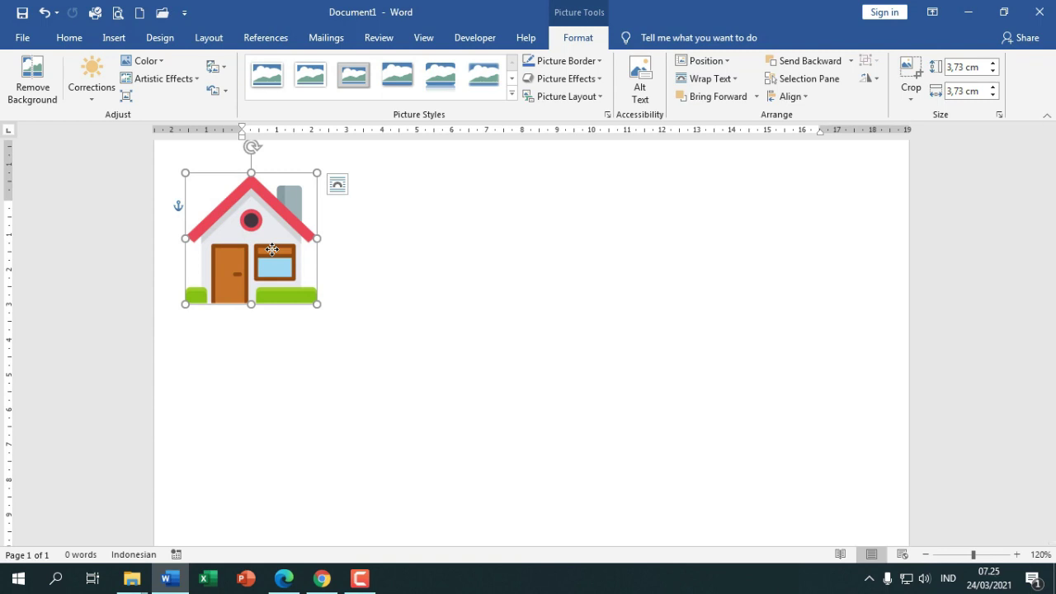
Preview the sharpness, brightness and contrast corrections, moving the house picture toward the middle of the page to see it
{"action": "left_click", "coordinate": [94, 99]}
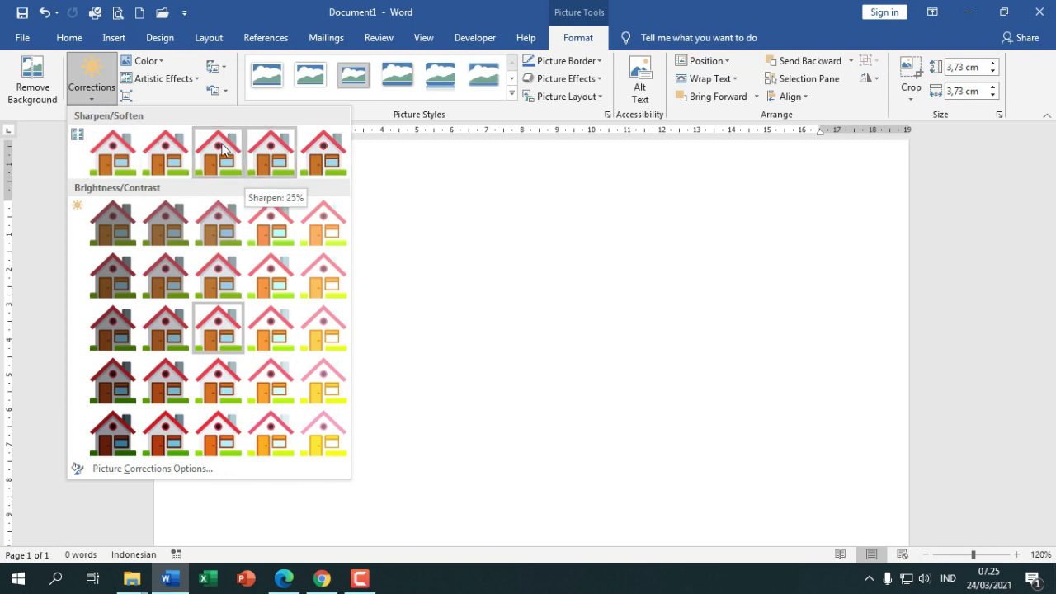
{"action": "left_click", "coordinate": [150, 149]}
{"action": "left_click_drag", "start_coordinate": [255, 231], "coordinate": [476, 258]}
{"action": "left_click", "coordinate": [100, 93]}
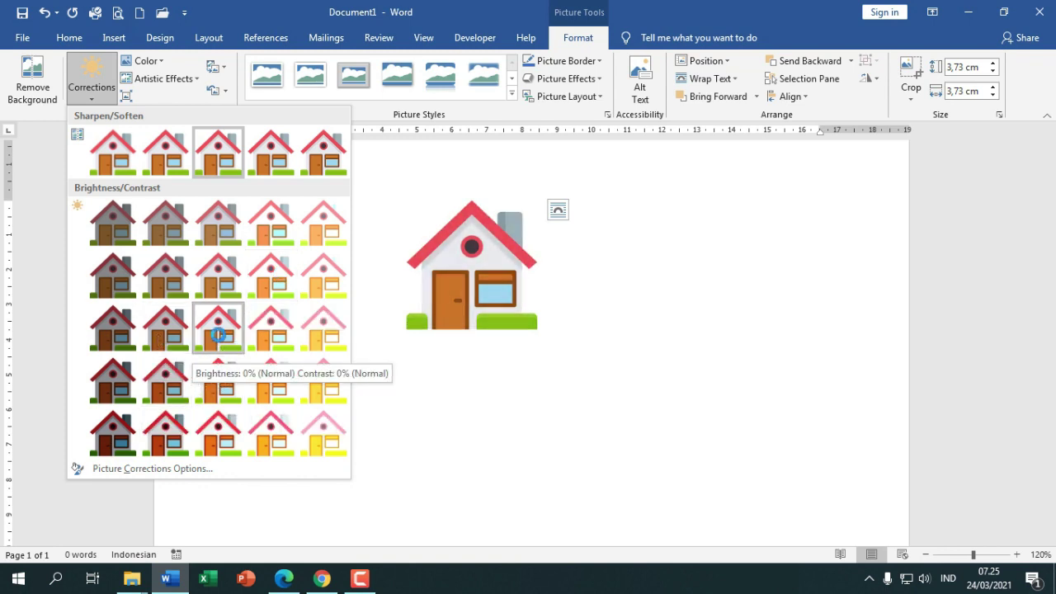
Preview the recolor variations and the artistic effects on the house picture without applying any
{"action": "left_click", "coordinate": [160, 59]}
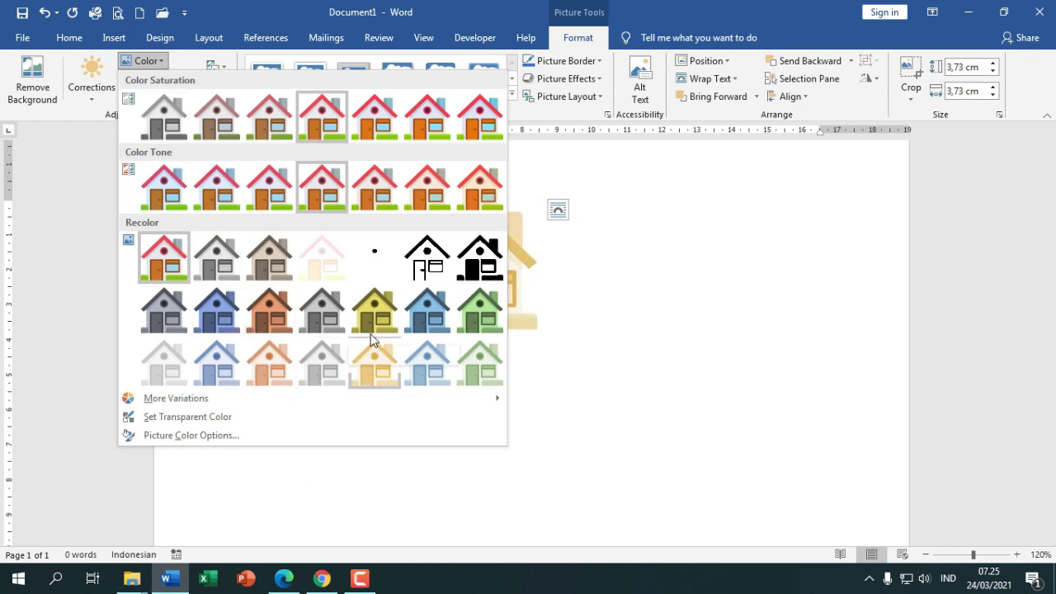
{"action": "left_click", "coordinate": [173, 68]}
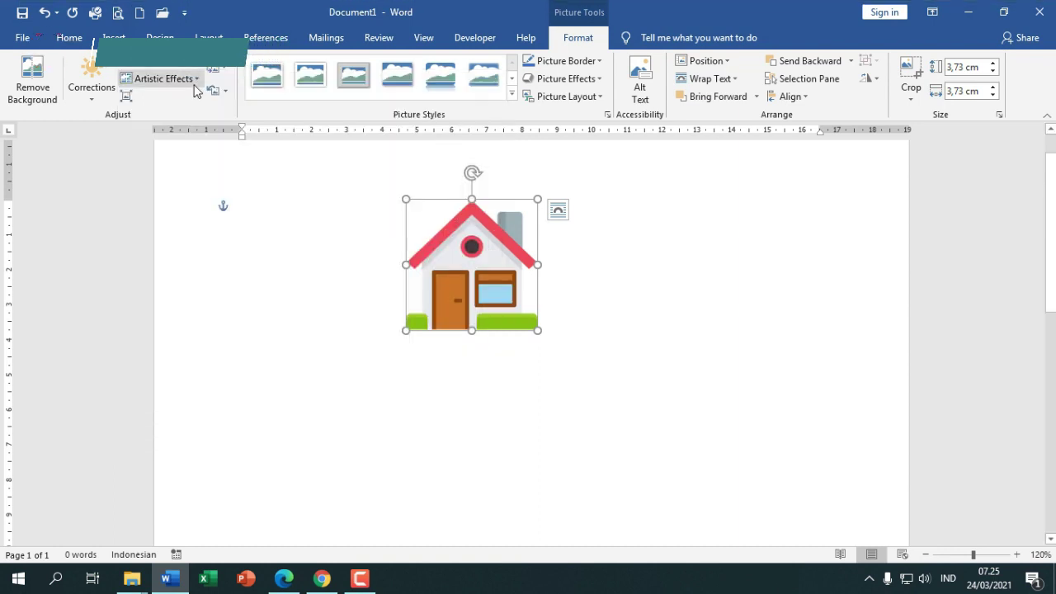
{"action": "left_click", "coordinate": [195, 78]}
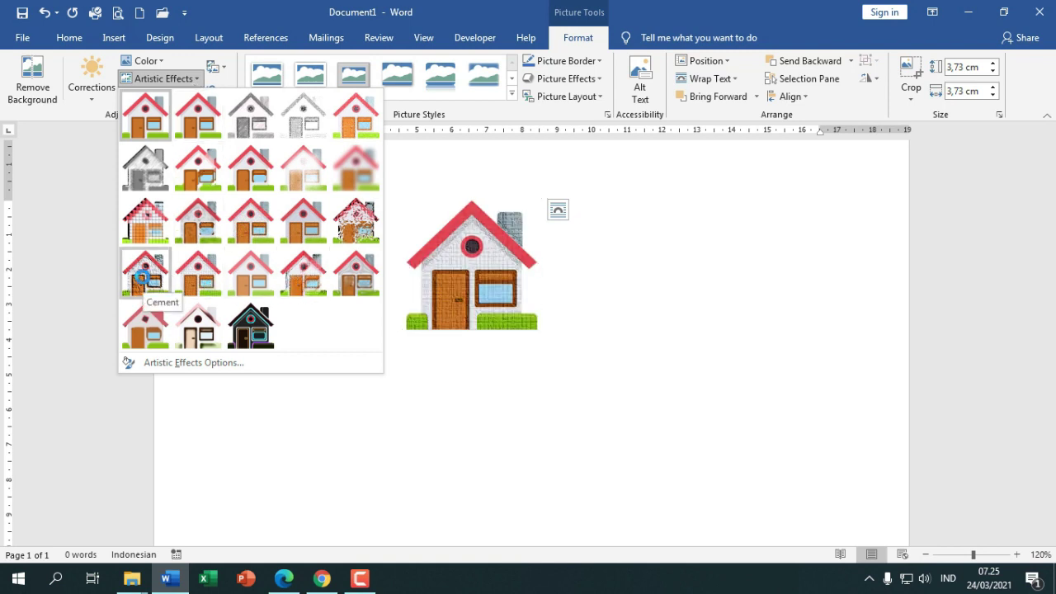
{"action": "left_click", "coordinate": [196, 78]}
Move the house picture back to the left margin and preview the picture styles and border colors on it
{"action": "left_click_drag", "start_coordinate": [455, 273], "coordinate": [292, 270]}
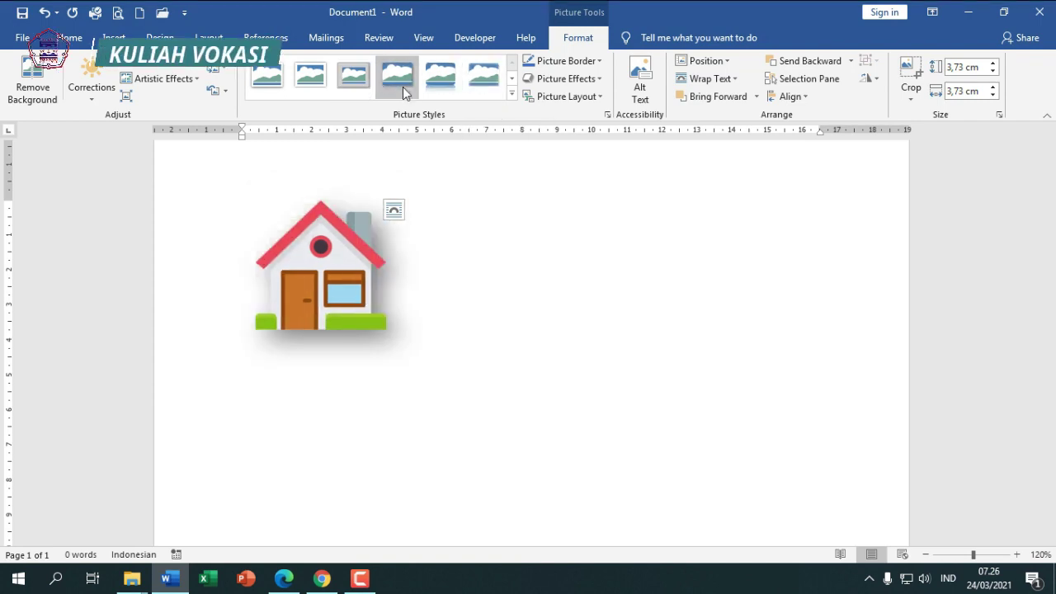
{"action": "left_click", "coordinate": [600, 62]}
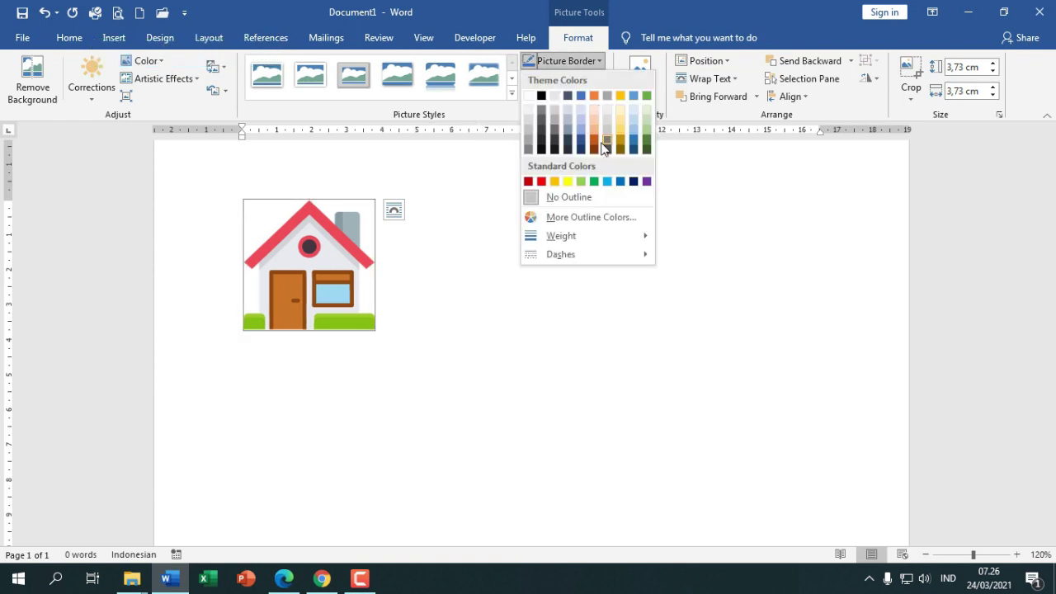
{"action": "left_click", "coordinate": [602, 58]}
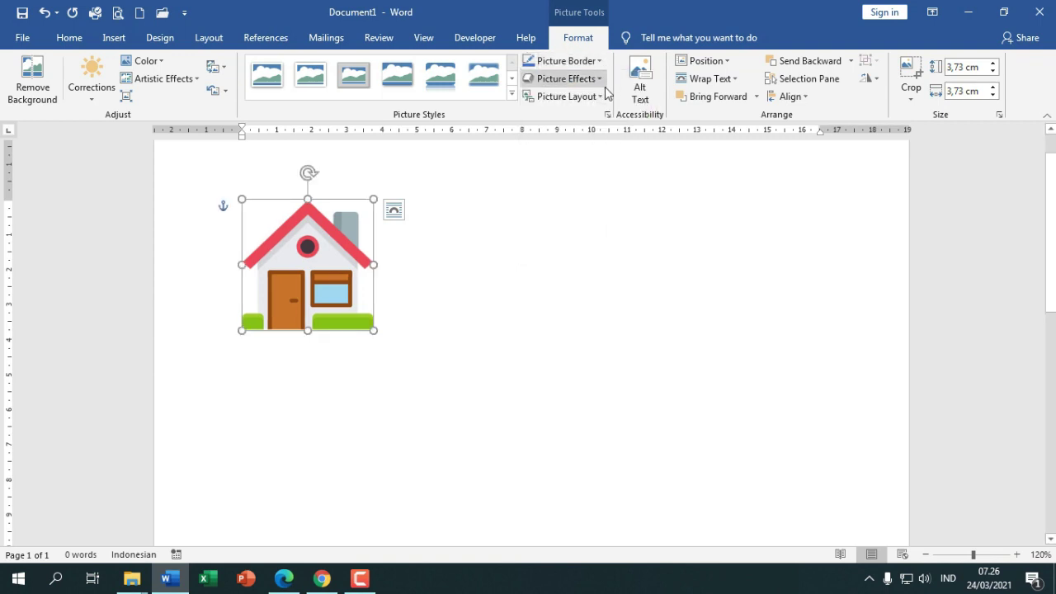
Preview the shadow, glow and soft-edge picture effects on the house picture without applying any
{"action": "left_click", "coordinate": [604, 84]}
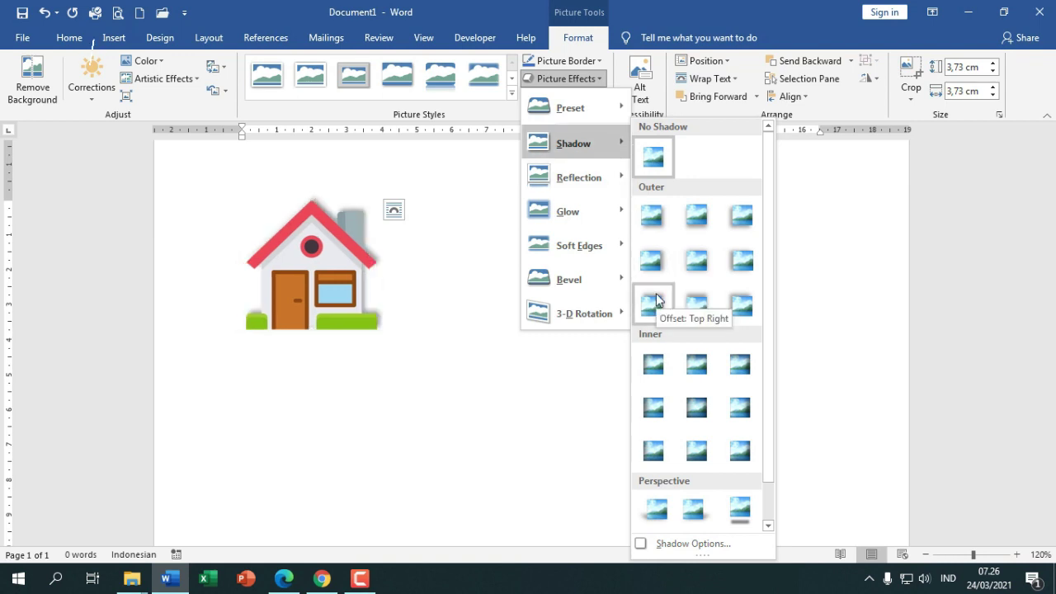
{"action": "mouse_move", "coordinate": [618, 209]}
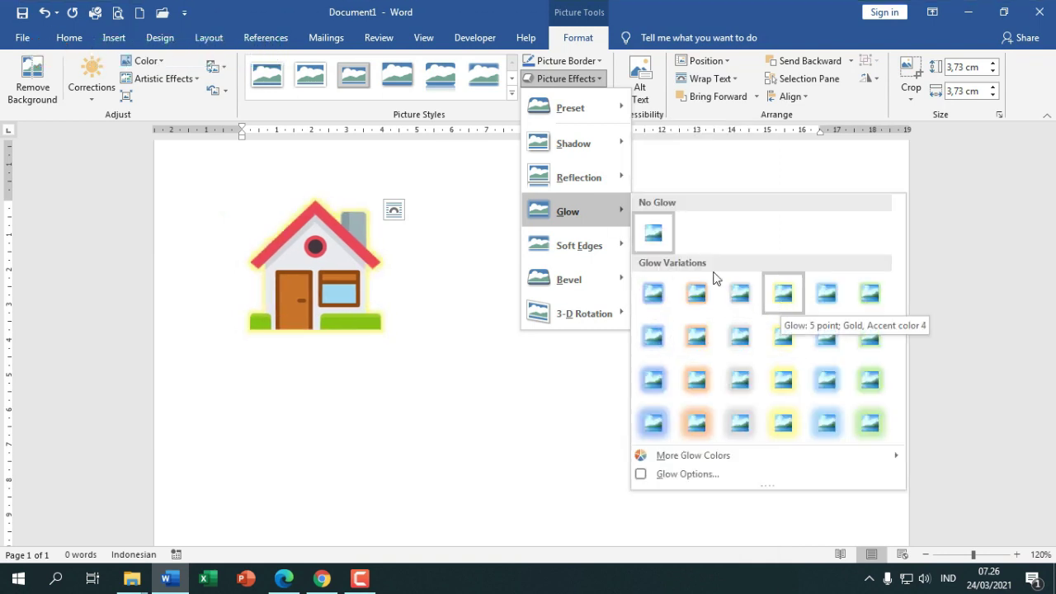
{"action": "mouse_move", "coordinate": [609, 234]}
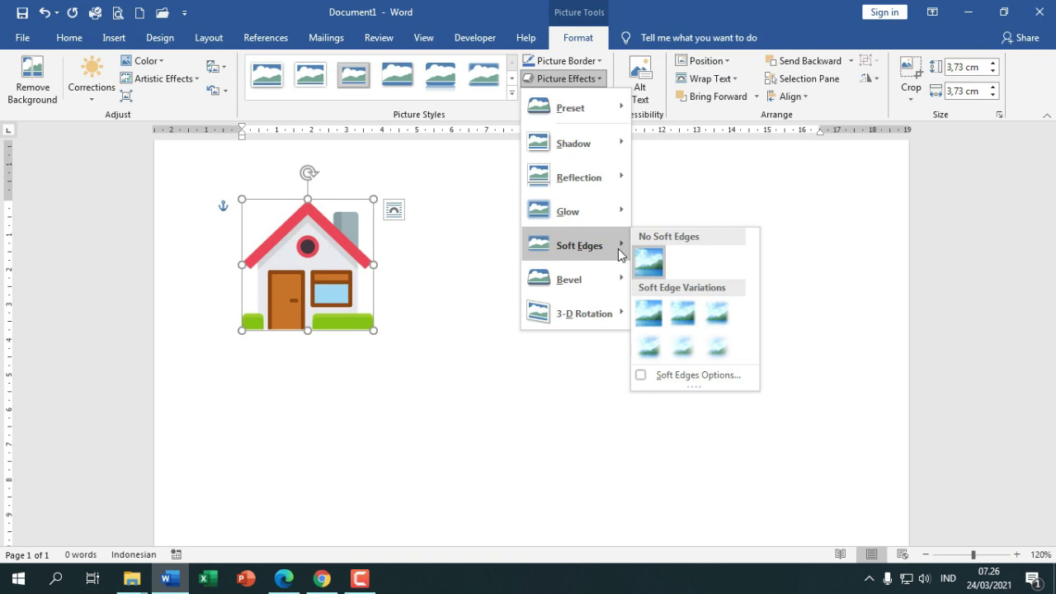
{"action": "left_click", "coordinate": [584, 80]}
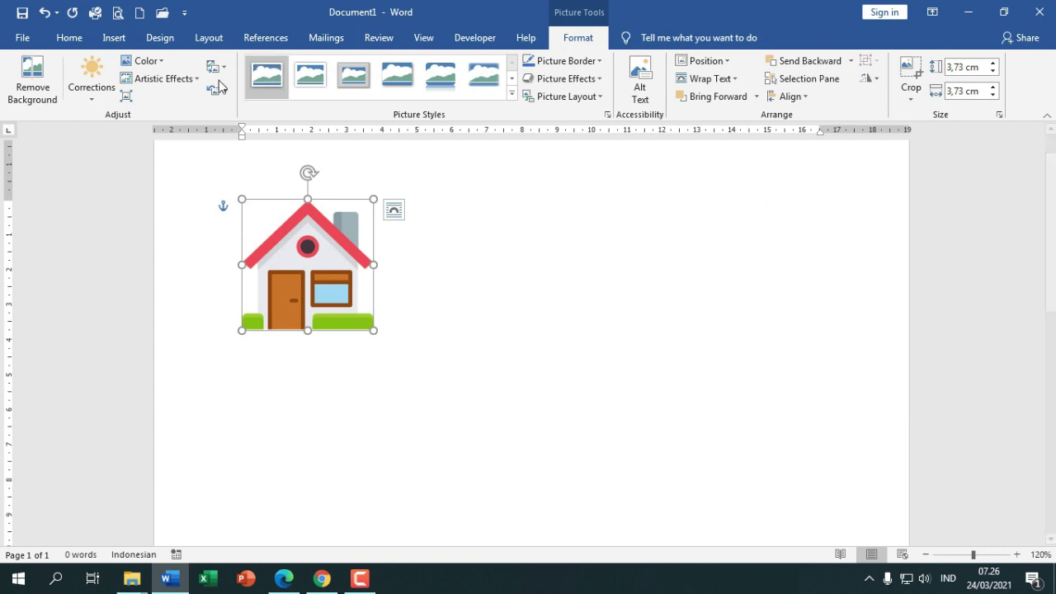
Following the brochure PDF, draw a rounded-rectangle speech bubble about 2.87 by 5.19 cm to the right of the house and extend its tail down-left
{"action": "left_click", "coordinate": [111, 38]}
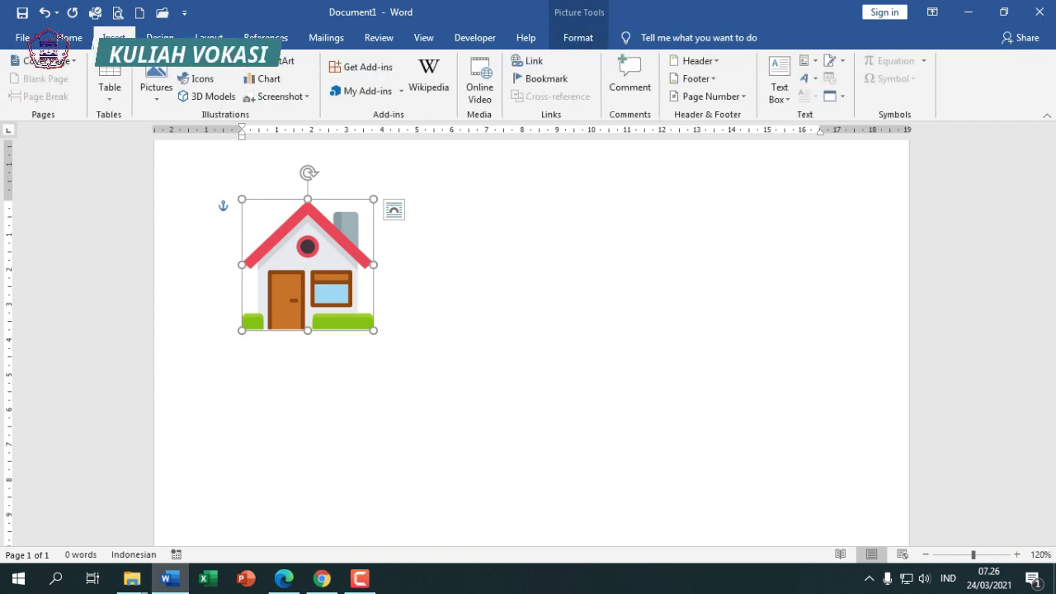
{"action": "left_click", "coordinate": [221, 66]}
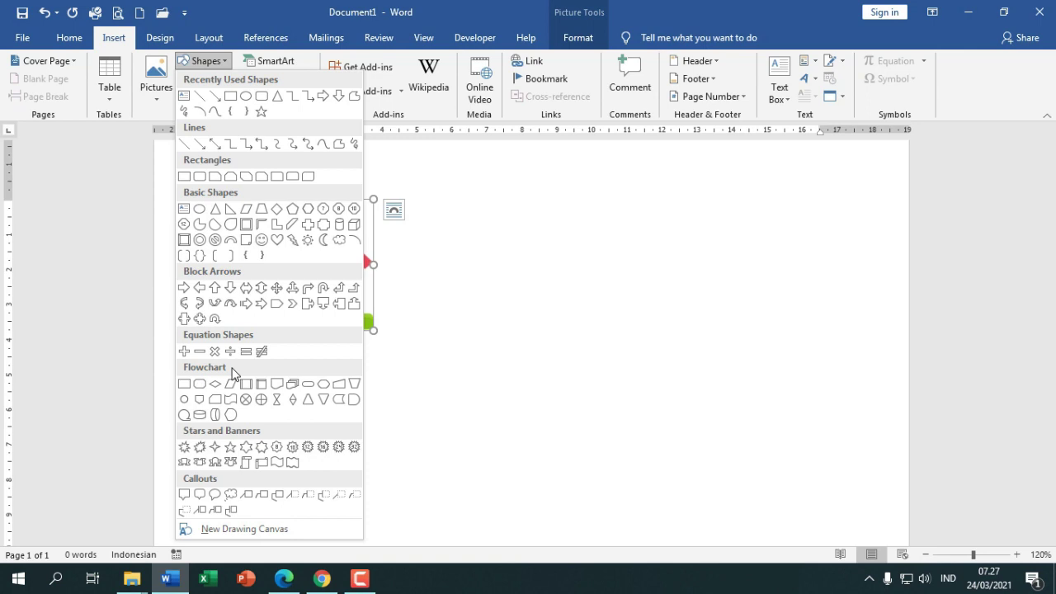
{"action": "left_click", "coordinate": [290, 582]}
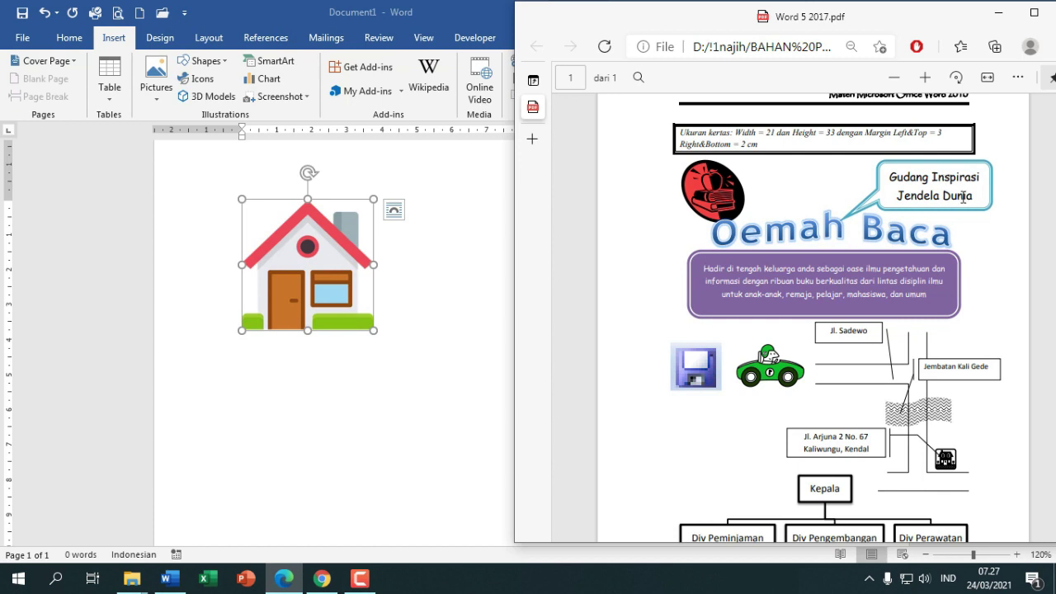
{"action": "left_click", "coordinate": [223, 68]}
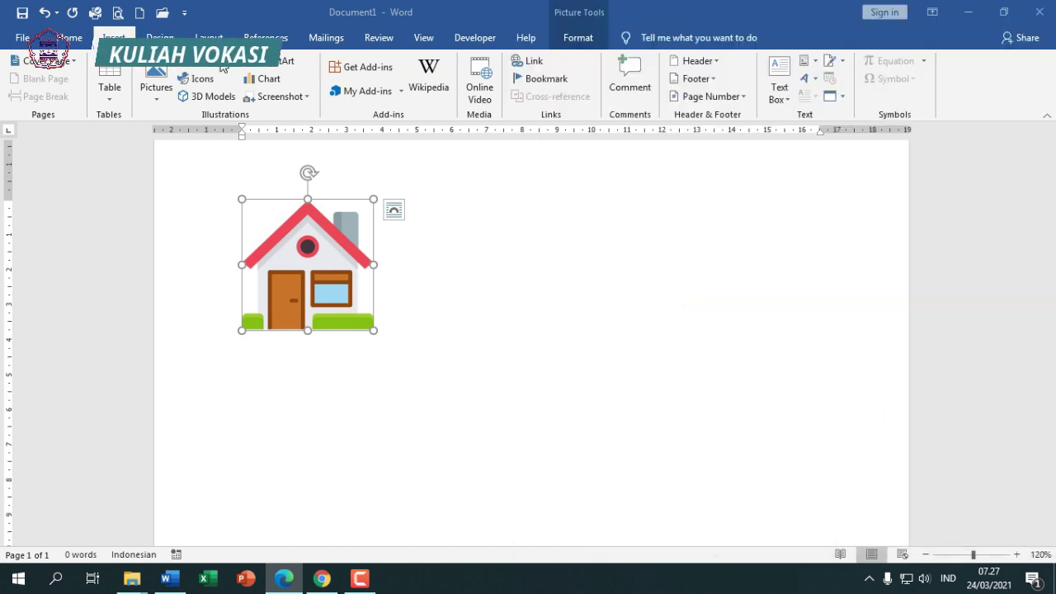
{"action": "left_click", "coordinate": [221, 64]}
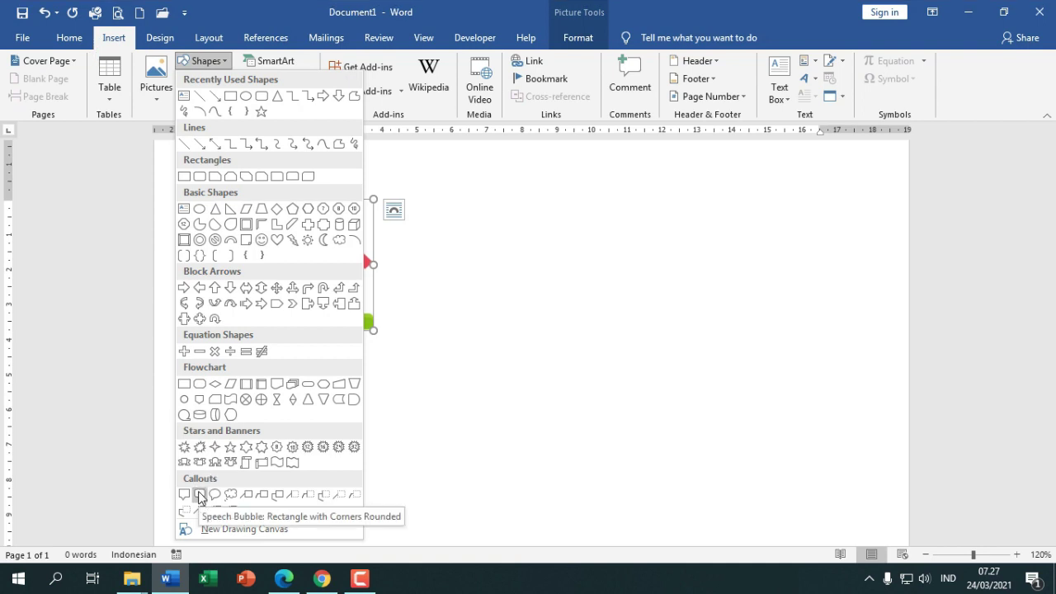
{"action": "left_click", "coordinate": [199, 496]}
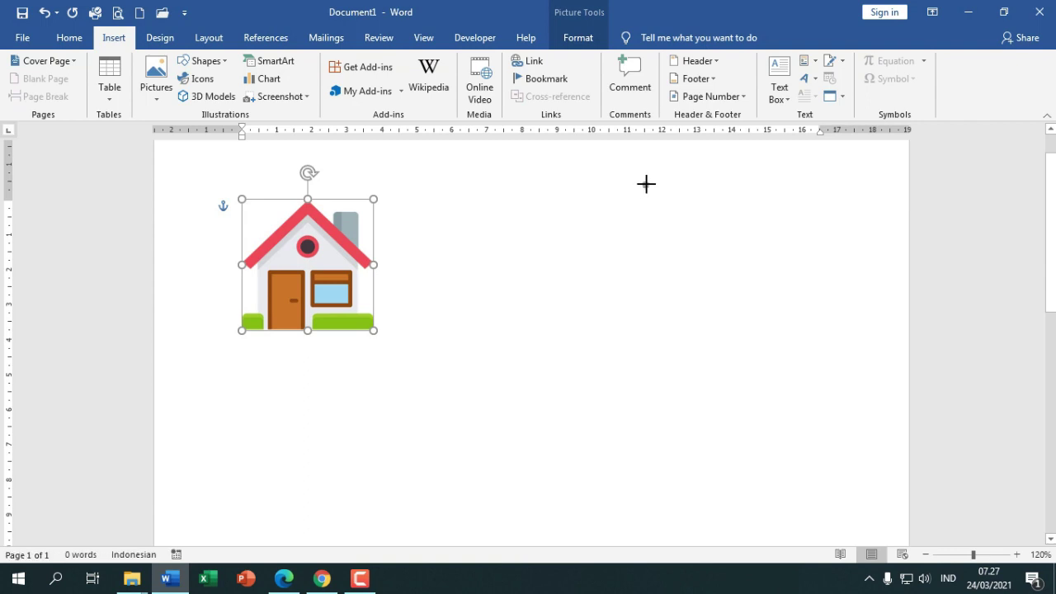
{"action": "left_click_drag", "start_coordinate": [643, 182], "coordinate": [825, 283]}
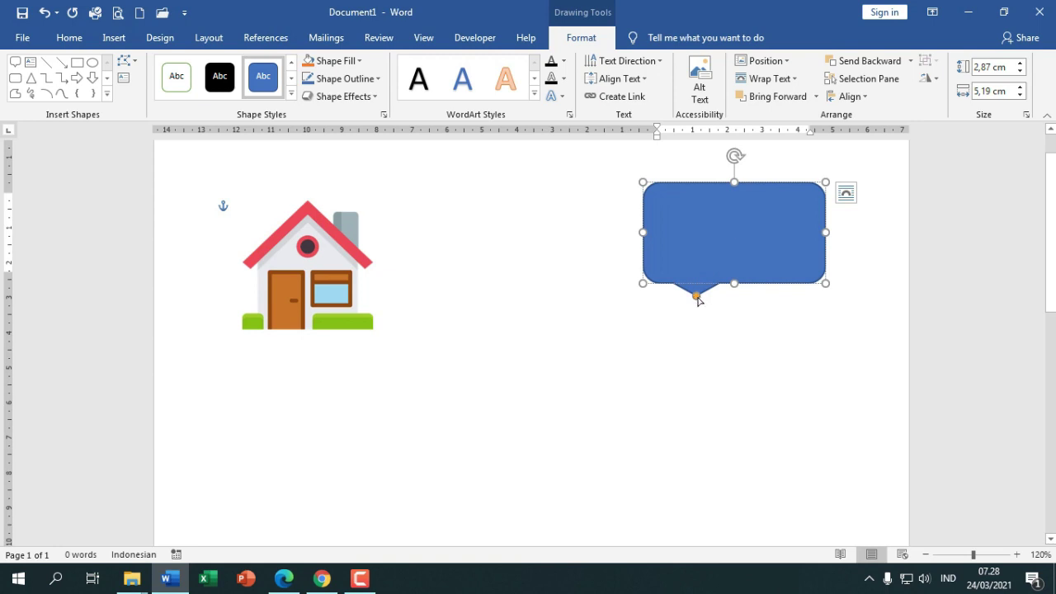
{"action": "left_click_drag", "start_coordinate": [696, 297], "coordinate": [563, 318]}
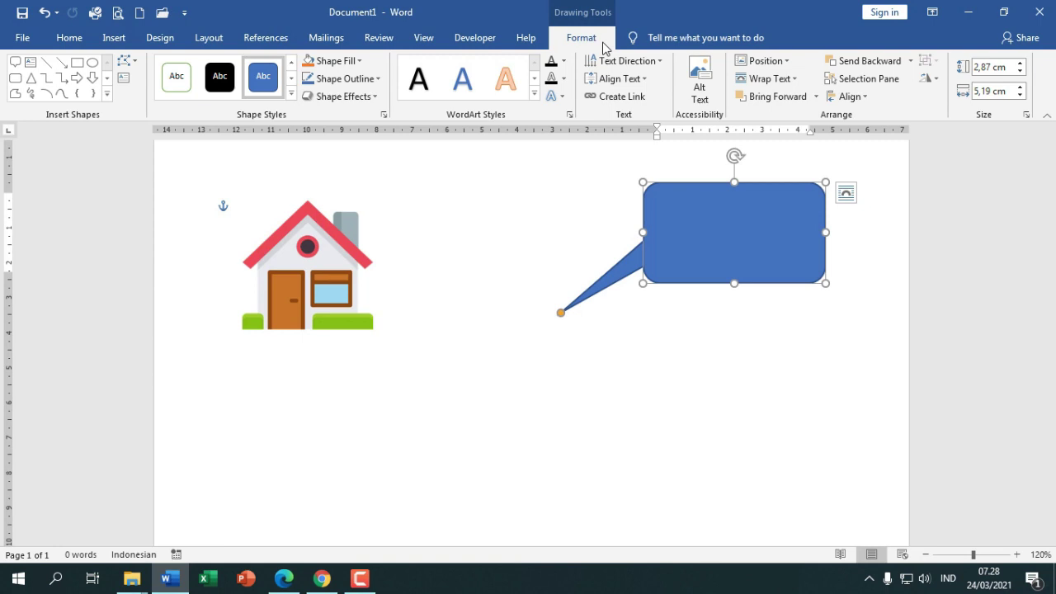
Enter the text "Gudang Inspirasi Jendela Dunia" inside the speech bubble
{"action": "right_click", "coordinate": [734, 237]}
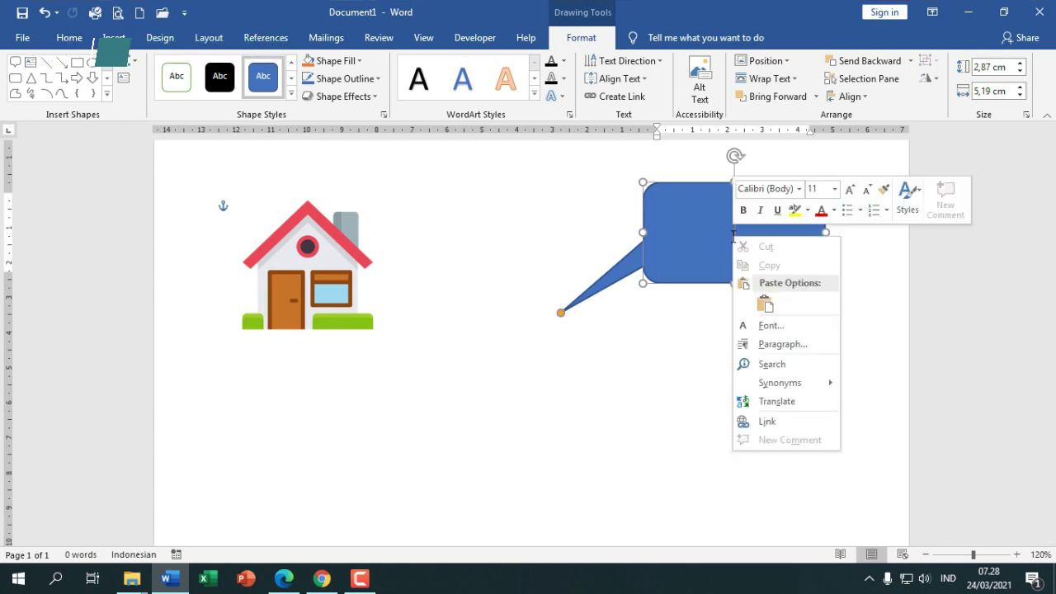
{"action": "right_click", "coordinate": [691, 188]}
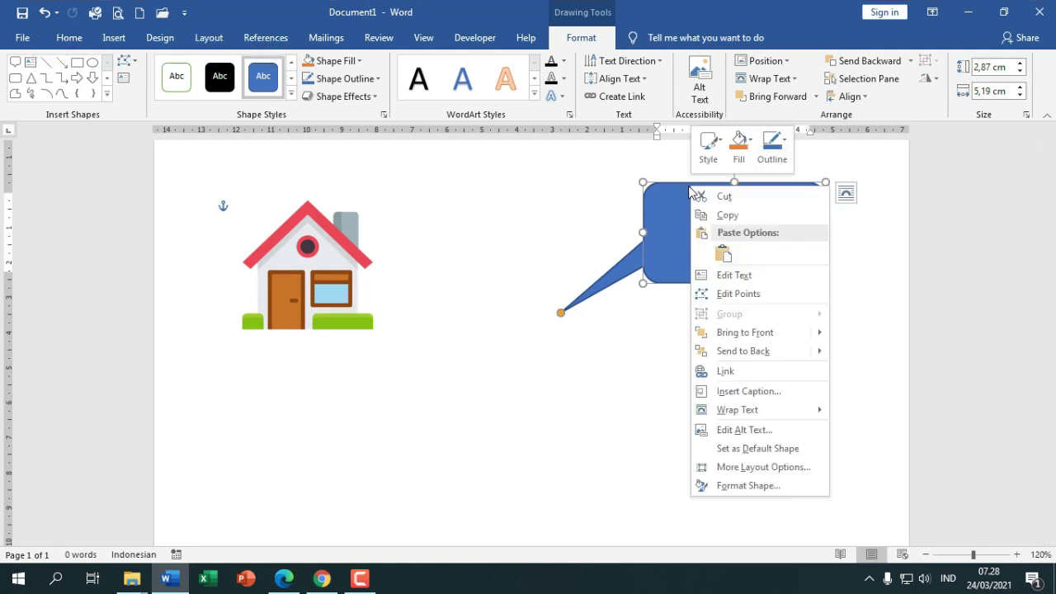
{"action": "left_click", "coordinate": [687, 185]}
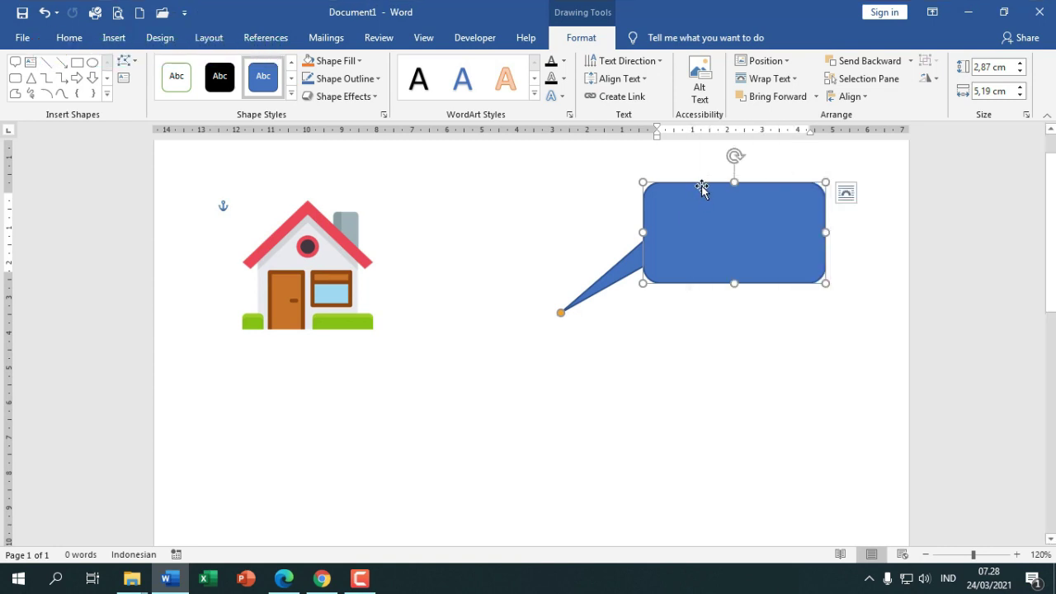
{"action": "right_click", "coordinate": [701, 186]}
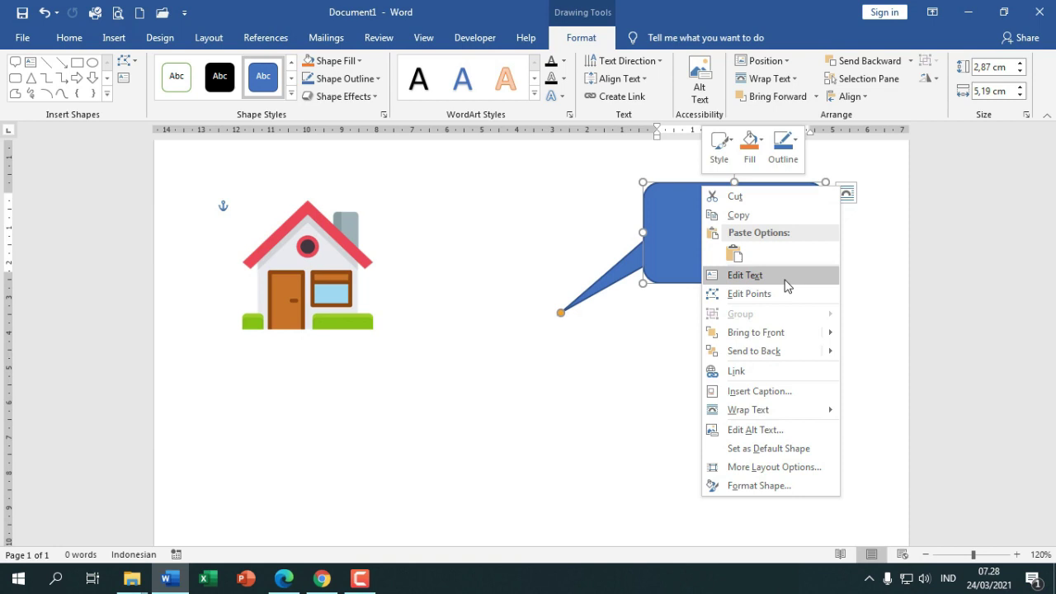
{"action": "left_click", "coordinate": [696, 186]}
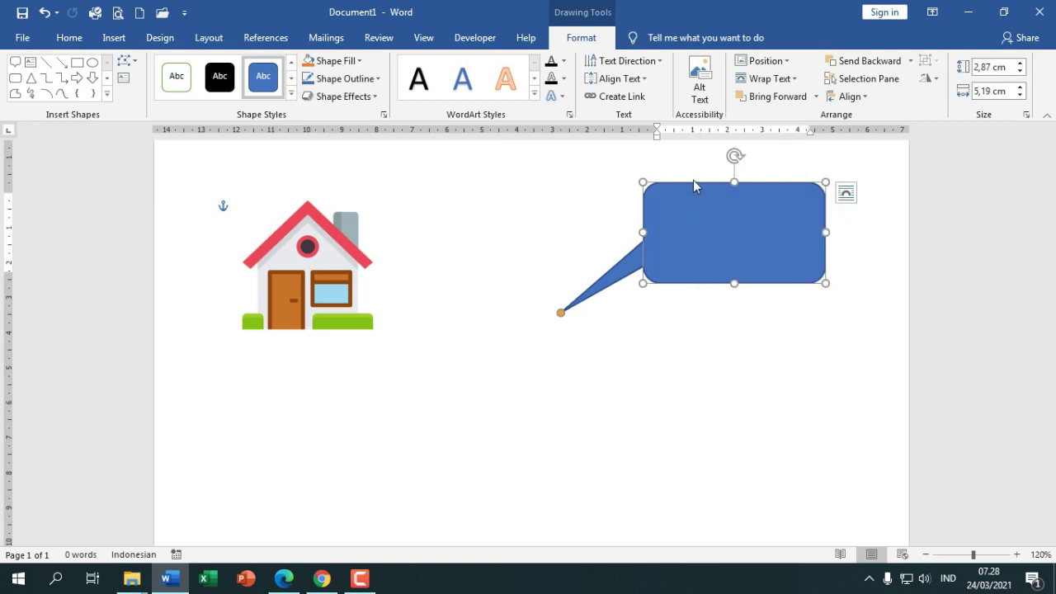
{"action": "left_click", "coordinate": [731, 240]}
{"action": "type", "text": "Gu"}
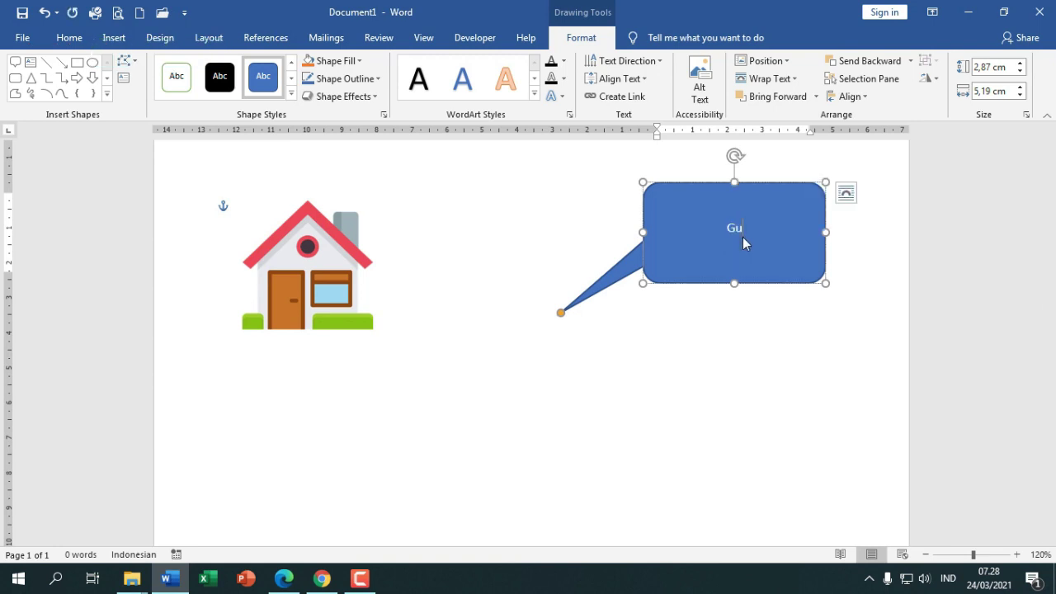
{"action": "type", "text": "dang Inspirasi Jendela Dunia"}
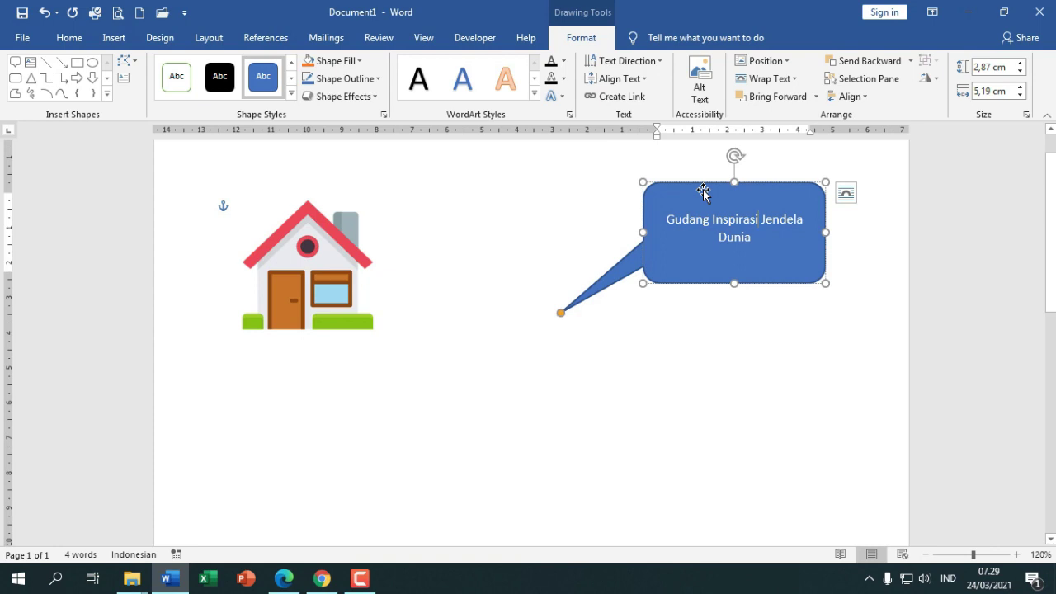
Select the speech bubble and preview the theme shape styles on it without applying one
{"action": "left_click", "coordinate": [669, 183]}
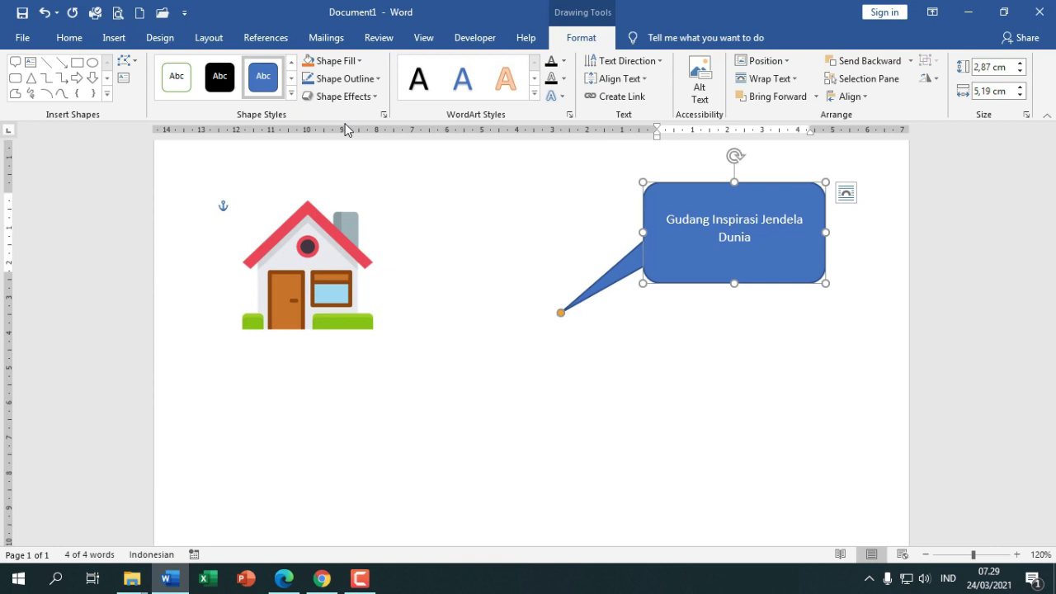
{"action": "left_click", "coordinate": [292, 96]}
{"action": "mouse_move", "coordinate": [460, 171]}
{"action": "left_mouse_down"}
{"action": "mouse_move", "coordinate": [467, 247]}
{"action": "mouse_move", "coordinate": [460, 181]}
{"action": "left_mouse_up"}
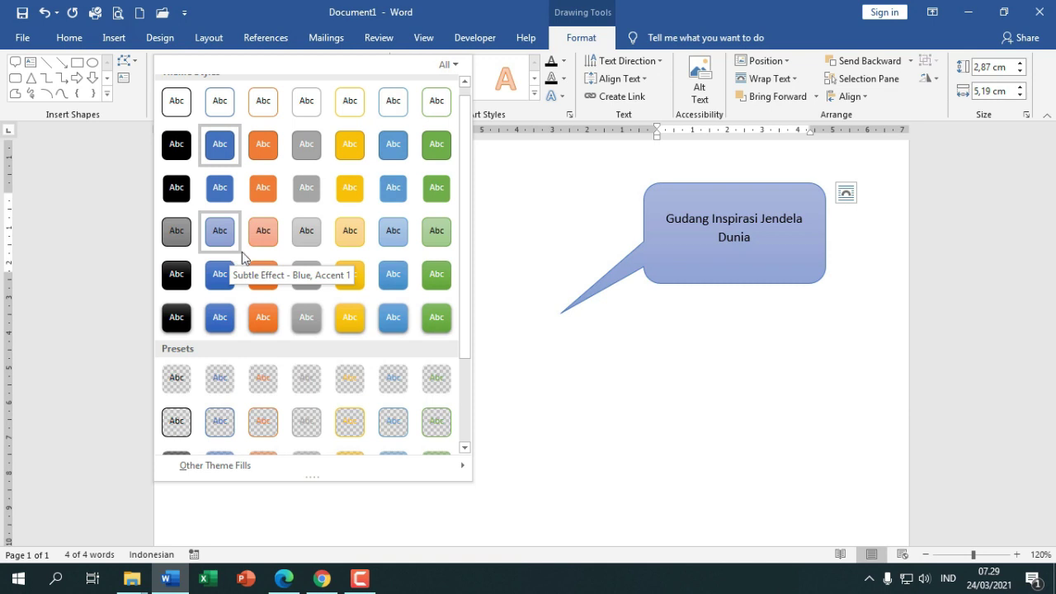
{"action": "scroll", "coordinate": [347, 250], "scroll_direction": "down", "scroll_amount": 3}
{"action": "scroll", "coordinate": [402, 250], "scroll_direction": "up", "scroll_amount": 3}
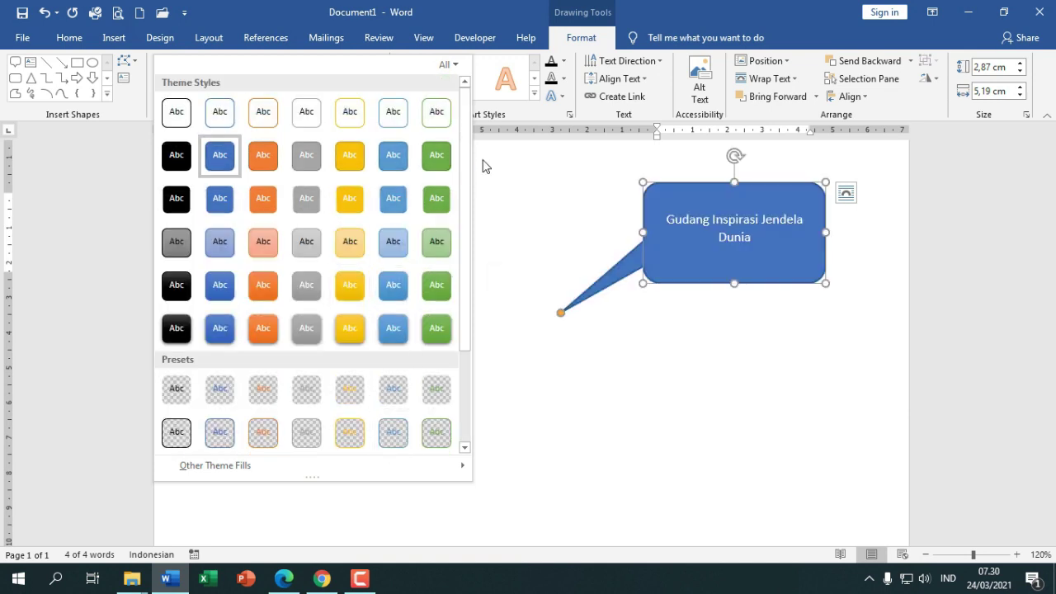
{"action": "left_click", "coordinate": [488, 111]}
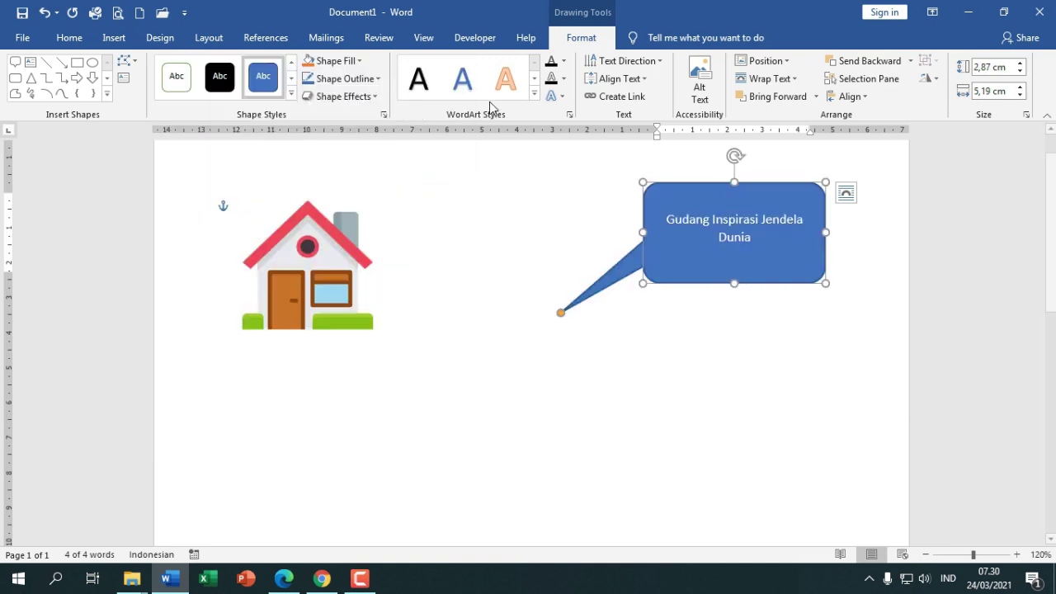
Fill the speech bubble with the standard light green and remove its outline
{"action": "left_click", "coordinate": [359, 64]}
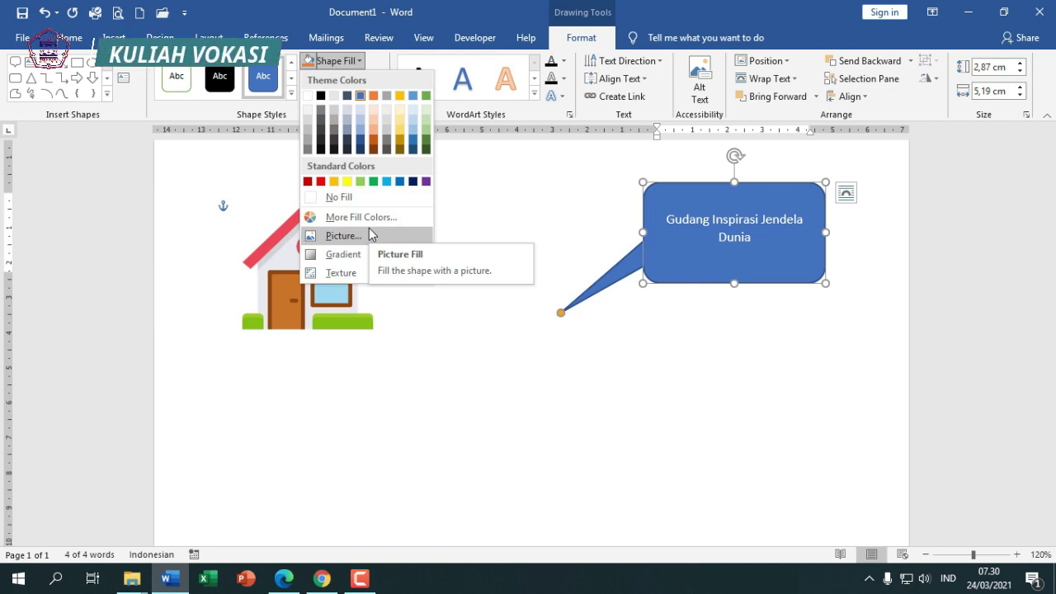
{"action": "mouse_move", "coordinate": [344, 258]}
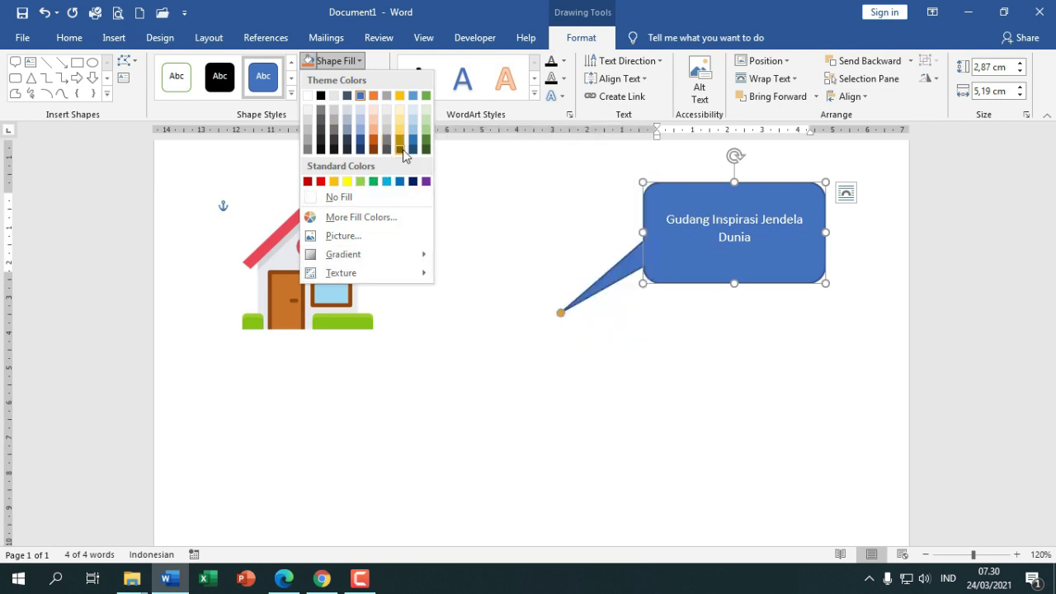
{"action": "left_click", "coordinate": [366, 183]}
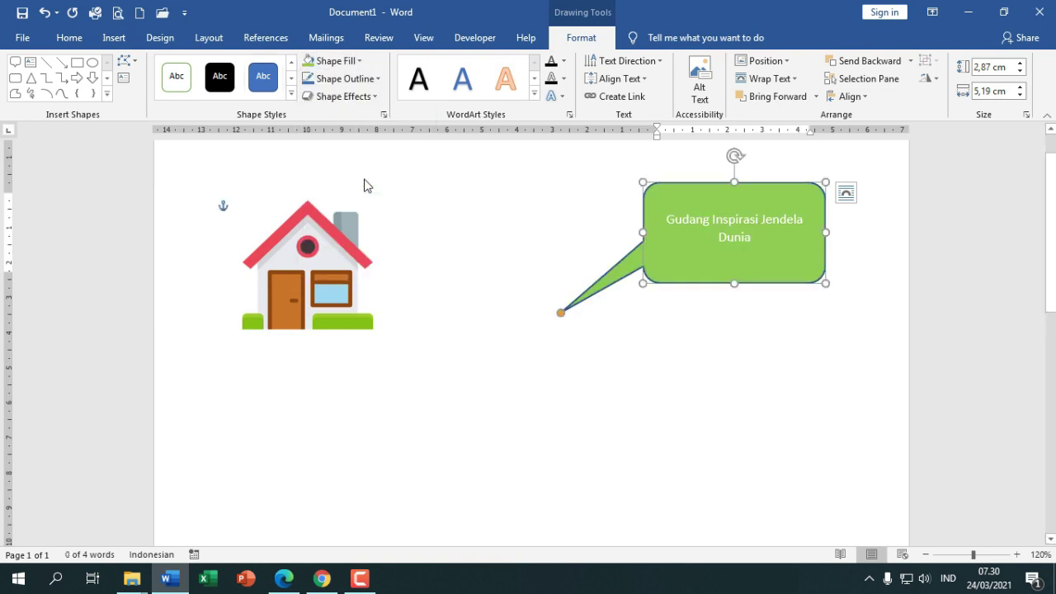
{"action": "left_click", "coordinate": [368, 79]}
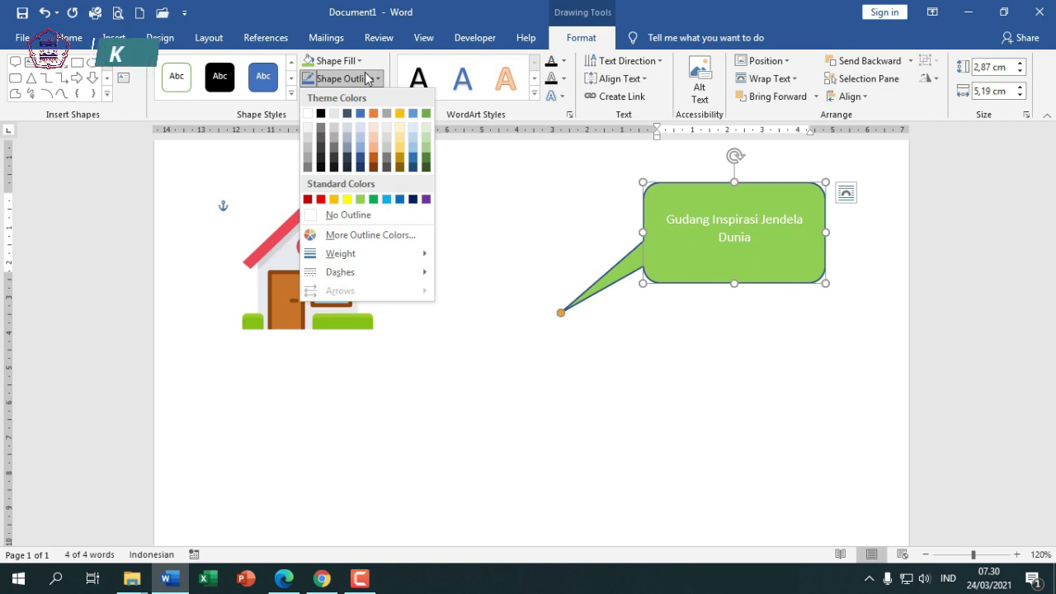
{"action": "left_click", "coordinate": [336, 216]}
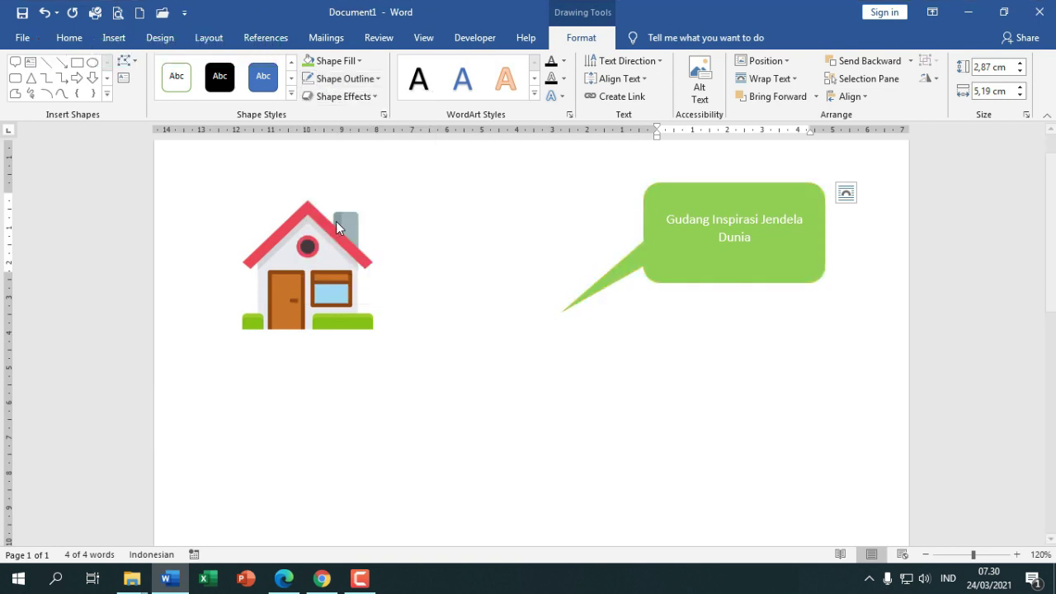
Give the speech bubble an outer shadow offset toward the lower right and set its text fill to a near-black shade
{"action": "left_click", "coordinate": [370, 103]}
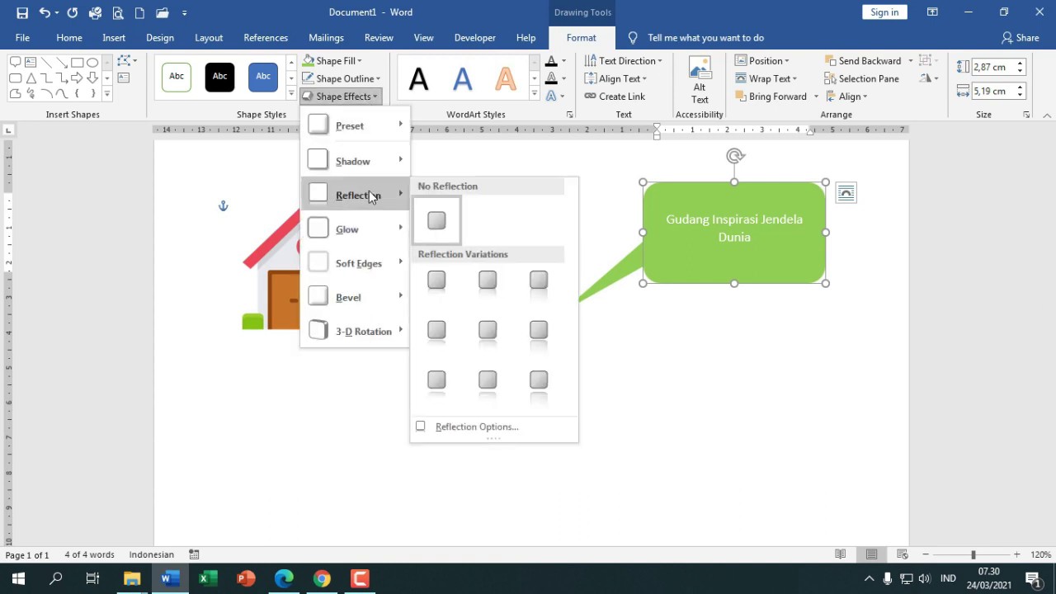
{"action": "mouse_move", "coordinate": [374, 171]}
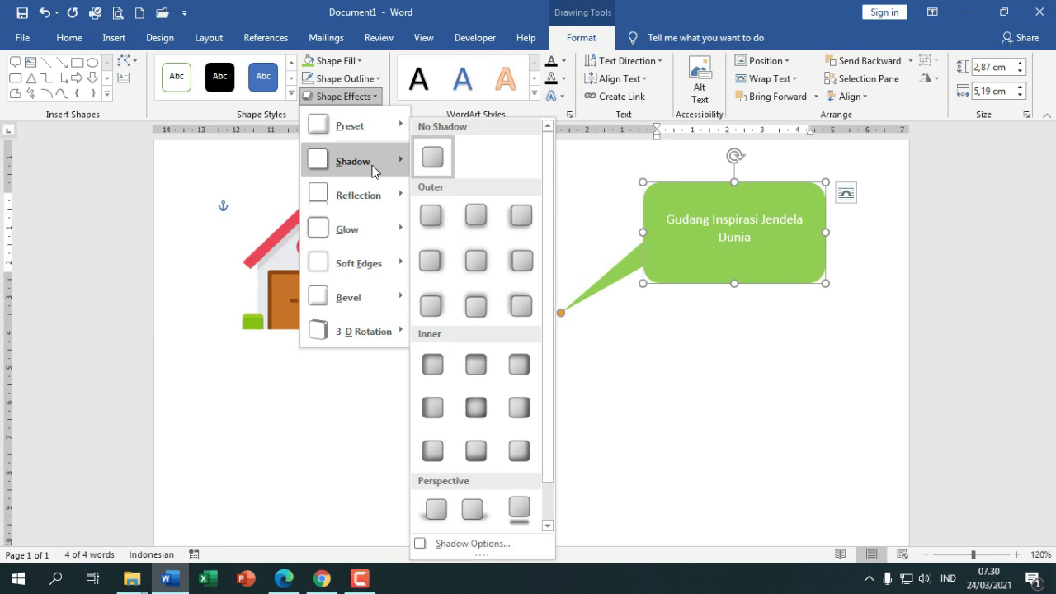
{"action": "left_click", "coordinate": [433, 215]}
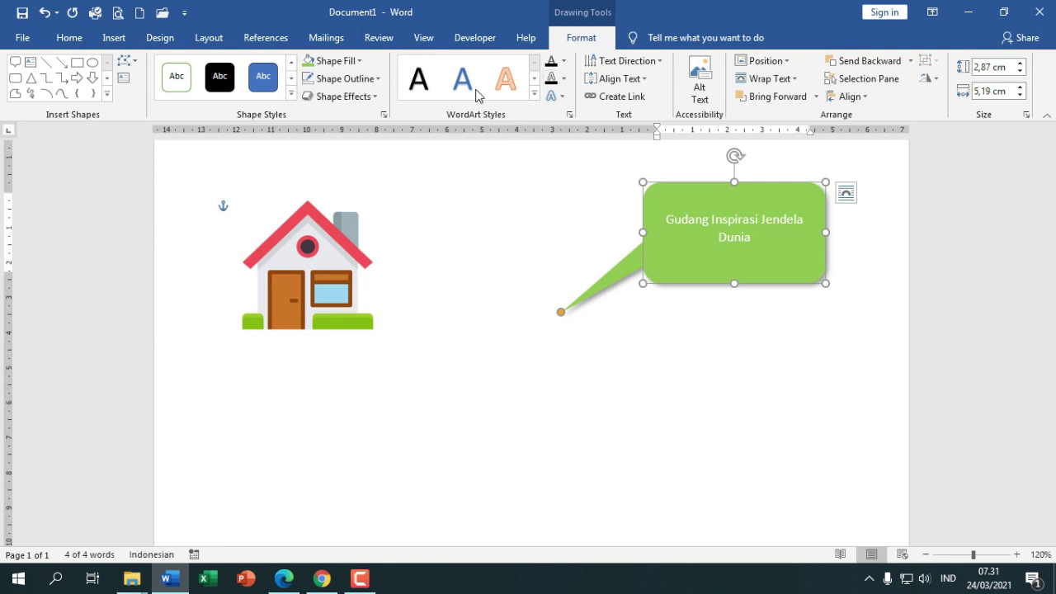
{"action": "left_click", "coordinate": [566, 63]}
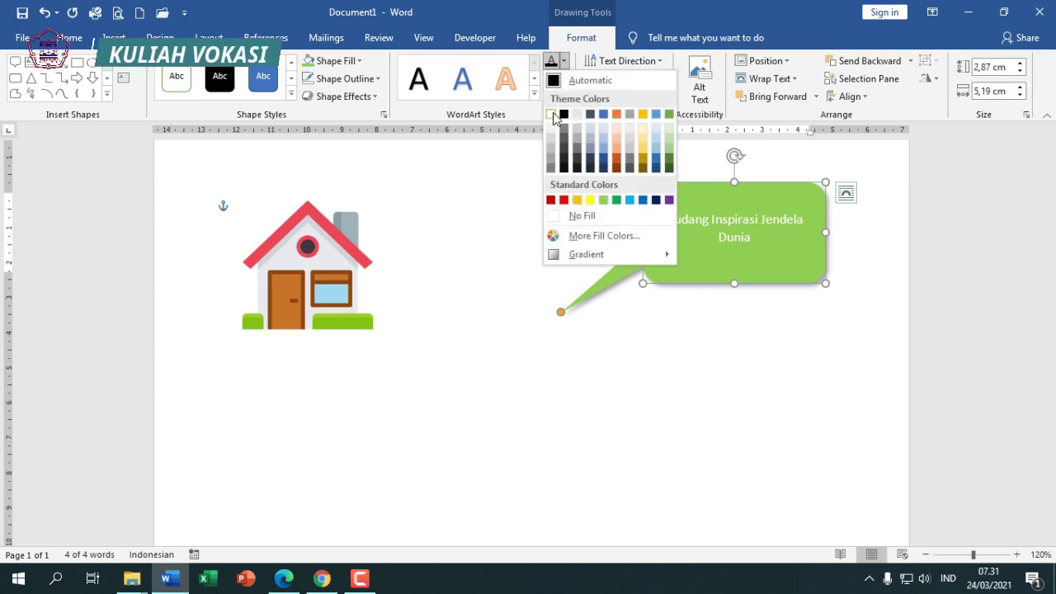
{"action": "left_click", "coordinate": [565, 165]}
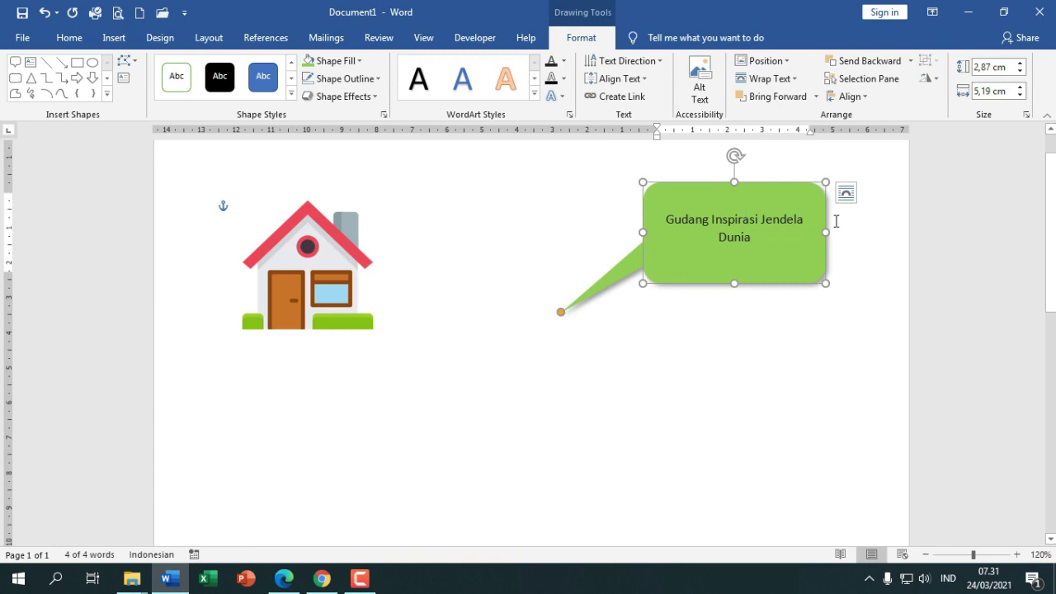
Set the font of the speech bubble's text to Comic Sans MS
{"action": "left_click", "coordinate": [69, 38]}
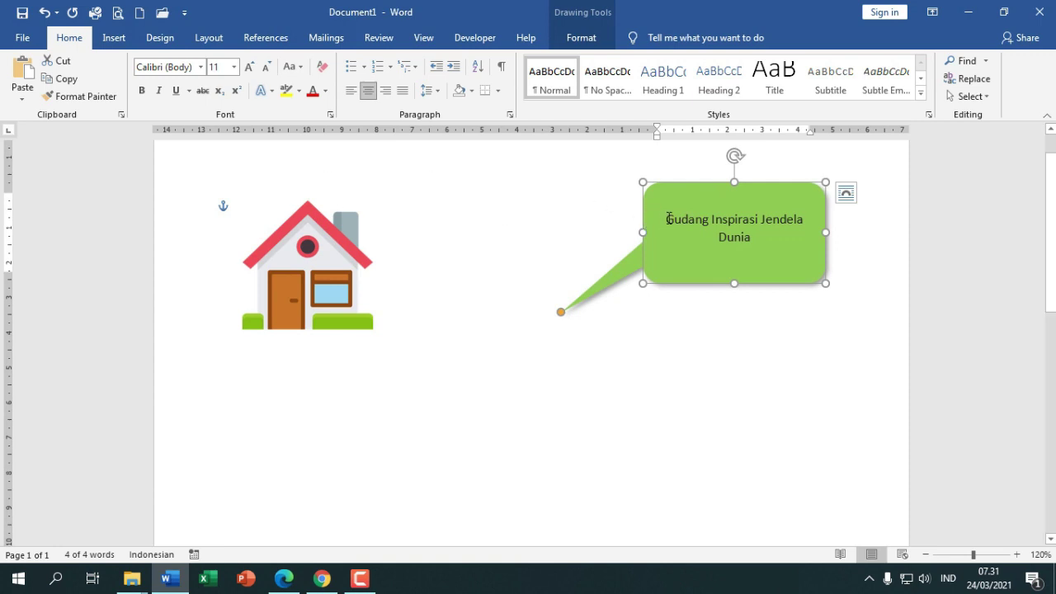
{"action": "left_click", "coordinate": [766, 245], "text": "shift"}
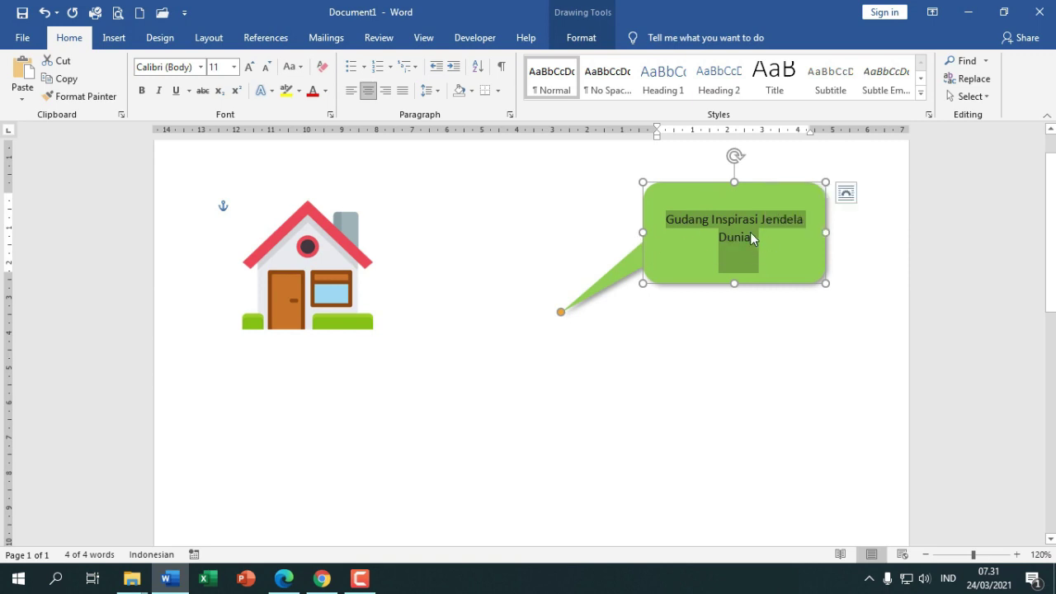
{"action": "left_click", "coordinate": [700, 185]}
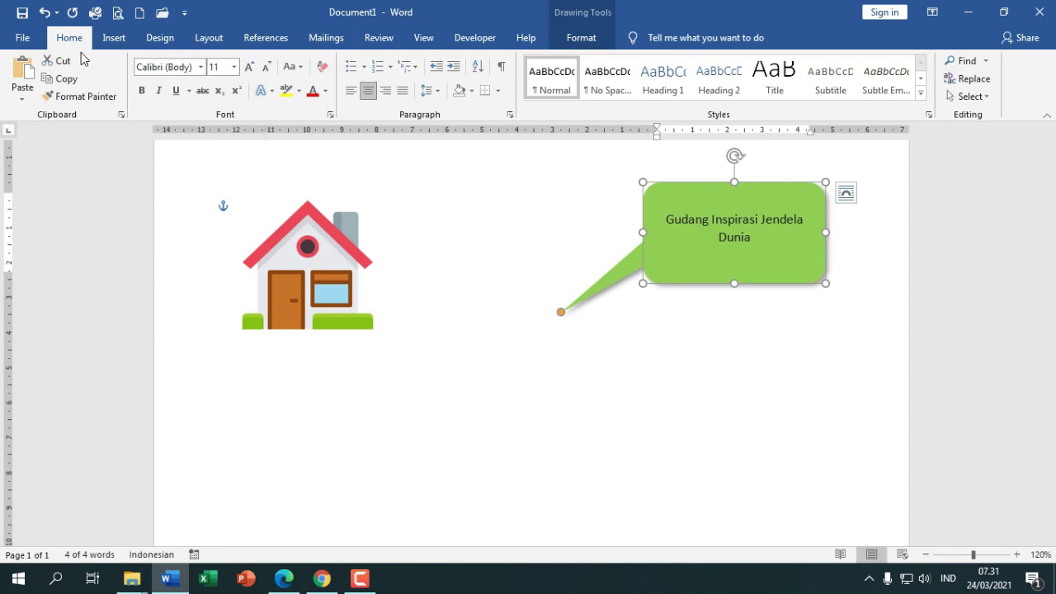
{"action": "left_click", "coordinate": [201, 68]}
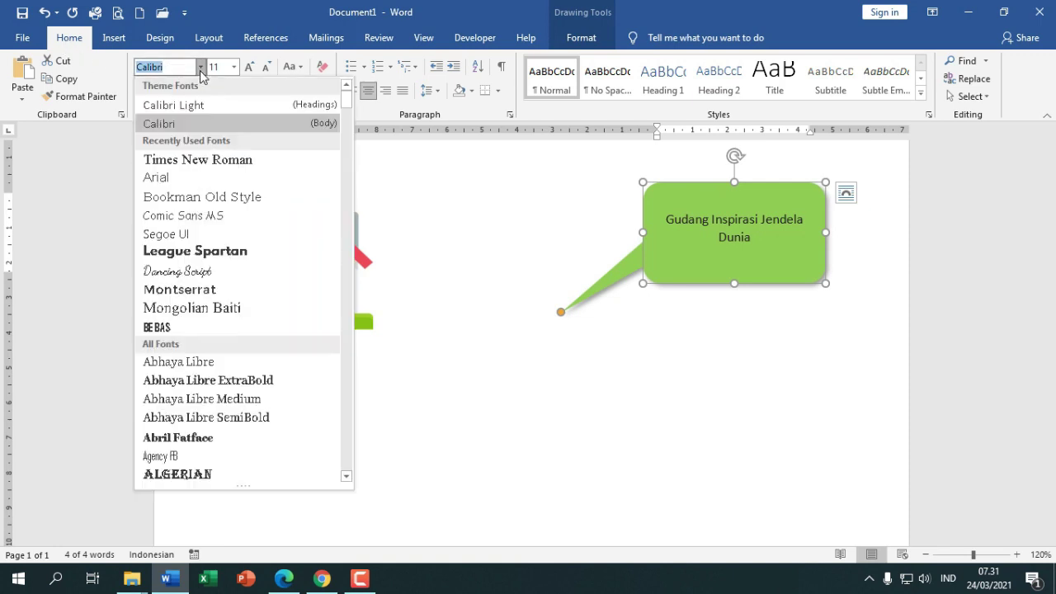
{"action": "left_click", "coordinate": [206, 217]}
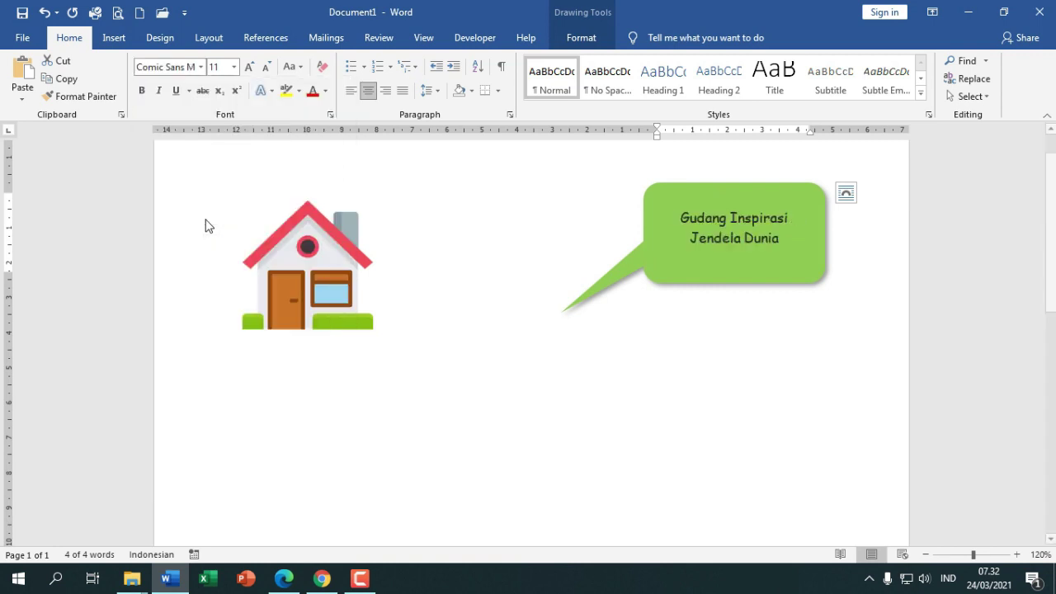
Set the speech bubble's text size to 14 and make the text italic
{"action": "left_click", "coordinate": [250, 67]}
{"action": "left_click", "coordinate": [250, 67]}
{"action": "left_click", "coordinate": [250, 68]}
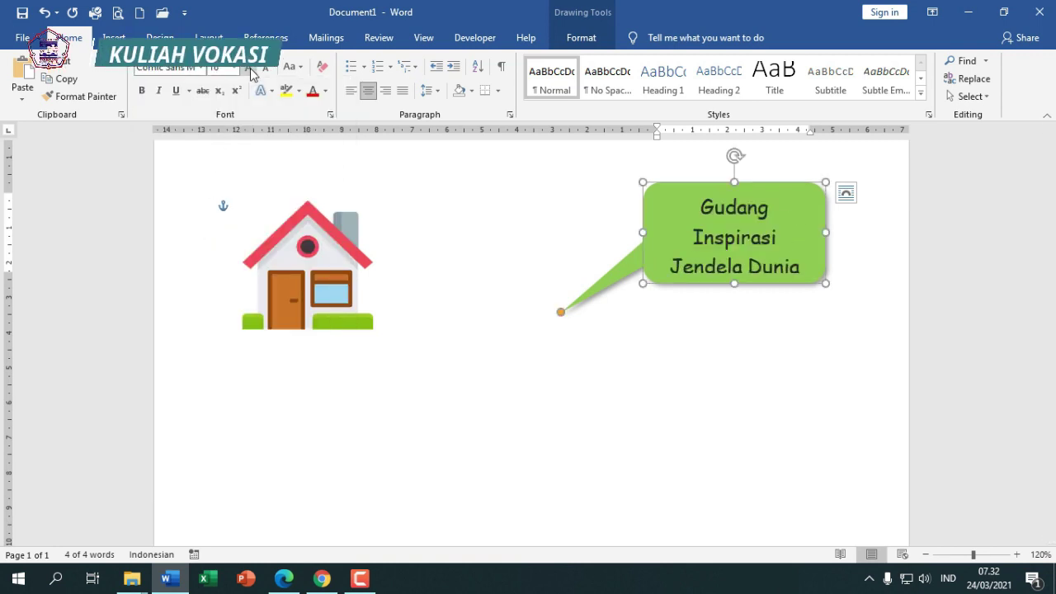
{"action": "left_click", "coordinate": [265, 70]}
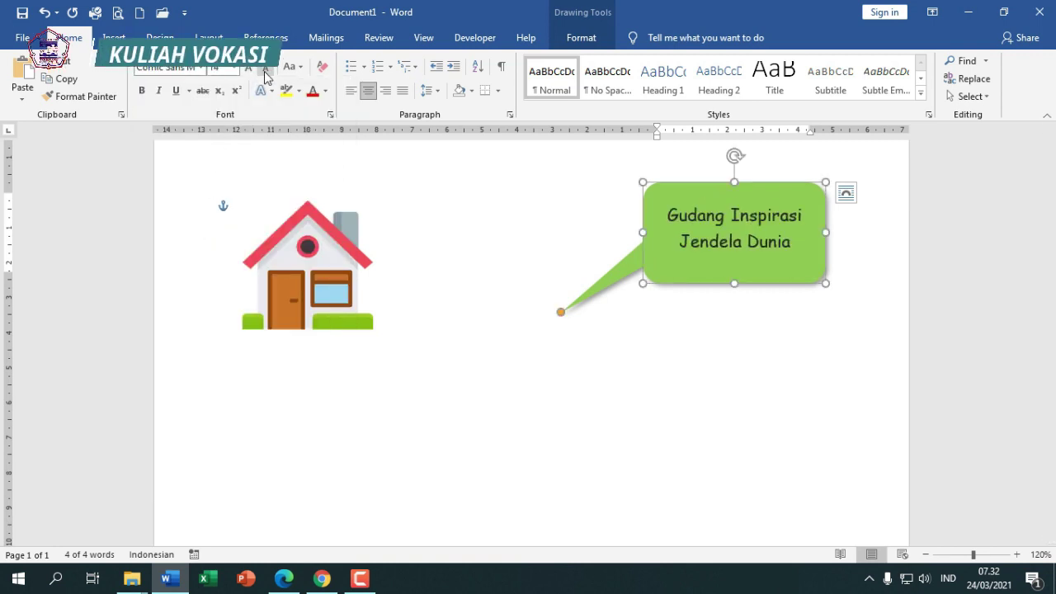
{"action": "left_click", "coordinate": [162, 92]}
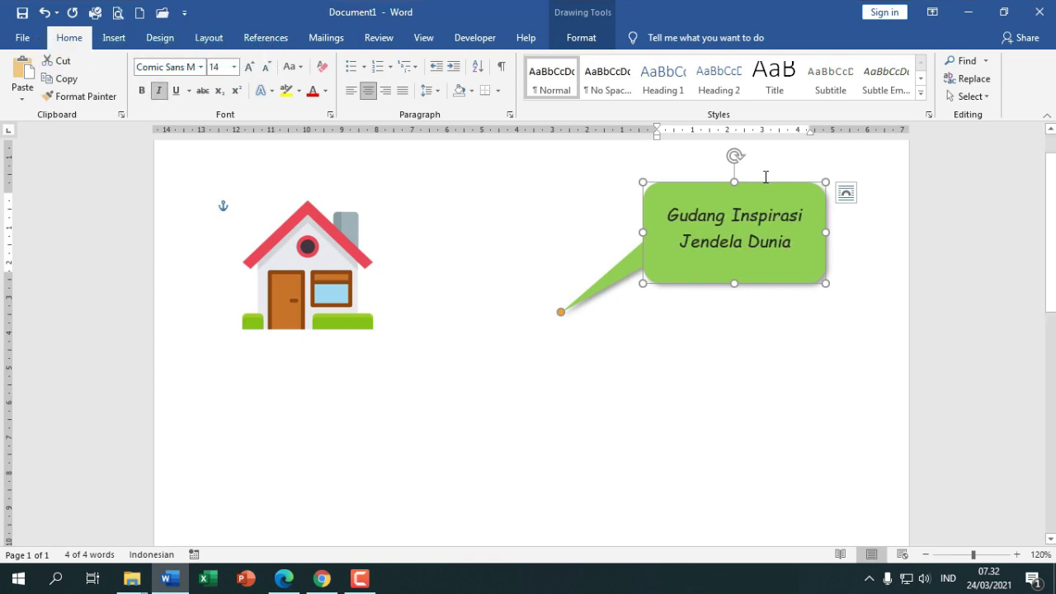
Apply the smallest yellow glow variation as a text effect on the speech bubble's text
{"action": "left_click", "coordinate": [591, 37]}
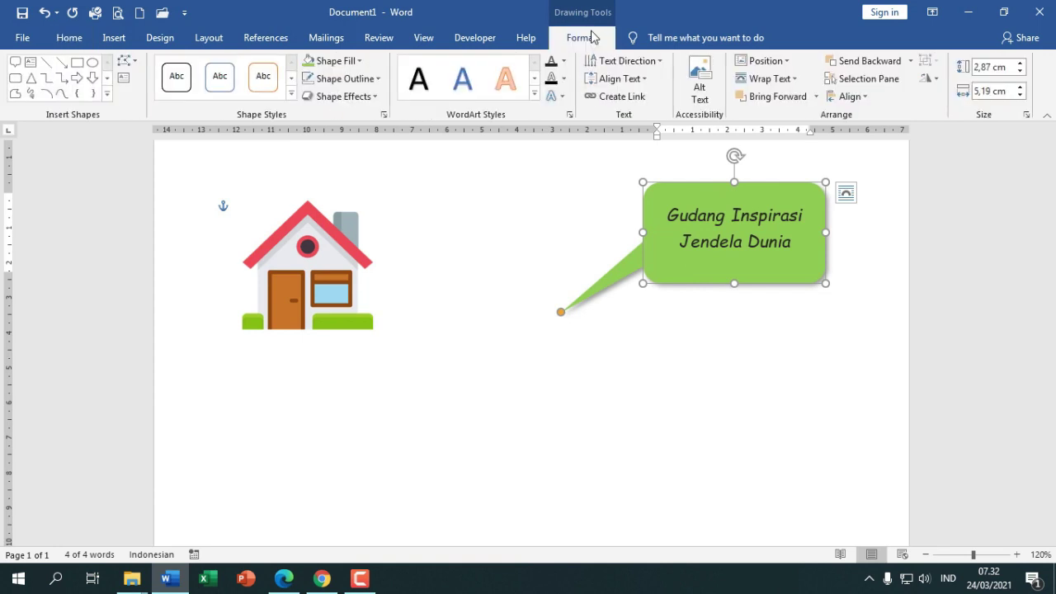
{"action": "left_click", "coordinate": [562, 99]}
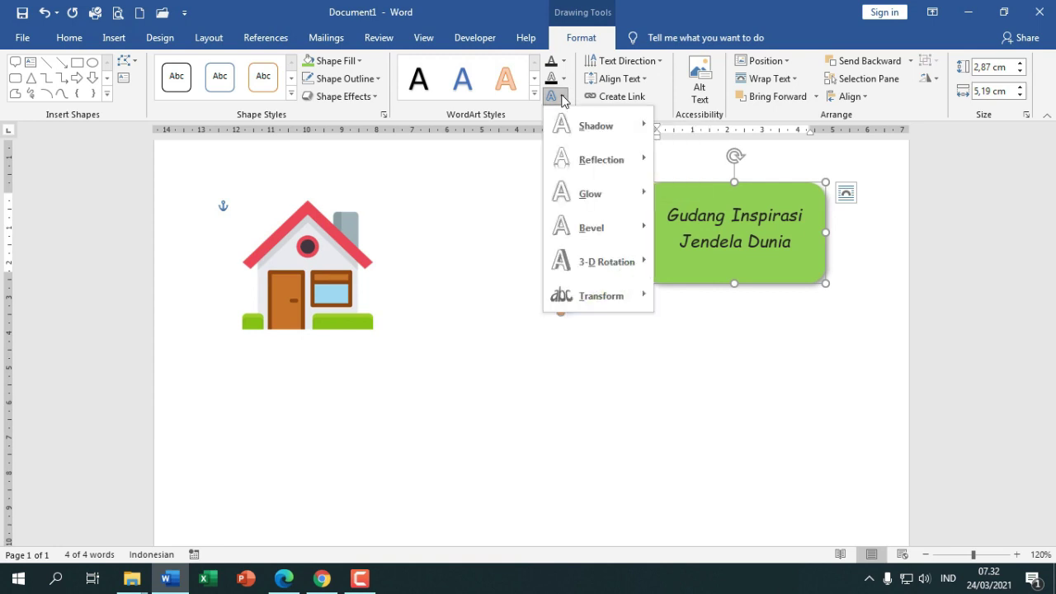
{"action": "mouse_move", "coordinate": [596, 122]}
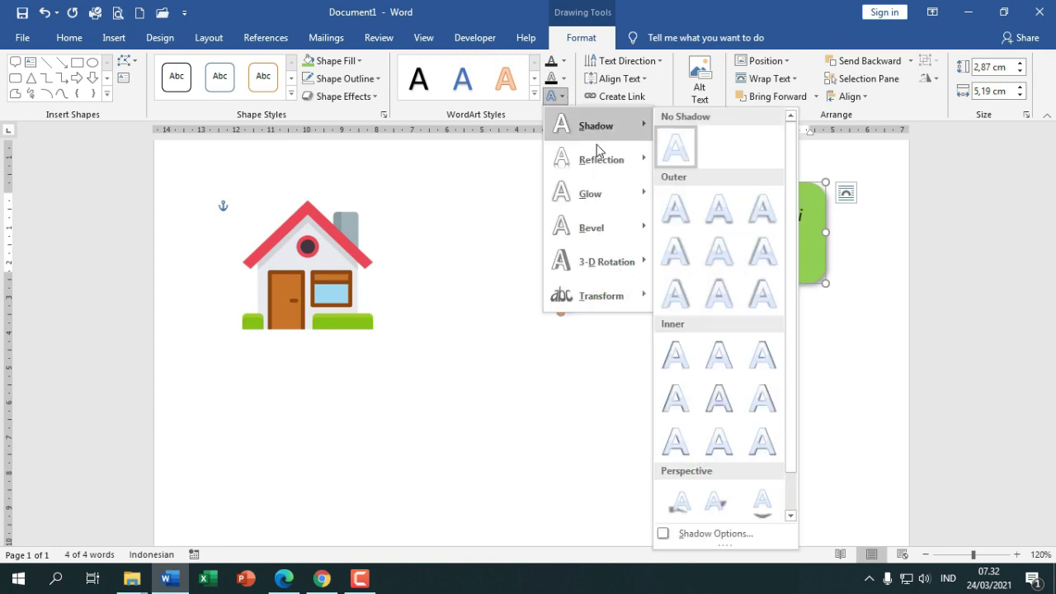
{"action": "mouse_move", "coordinate": [602, 198]}
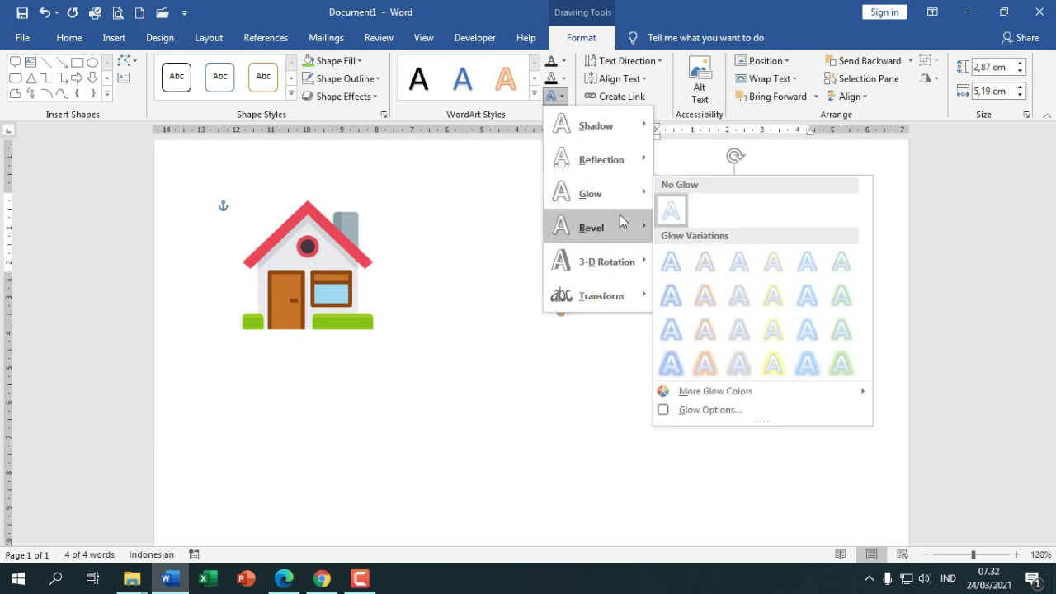
{"action": "left_click", "coordinate": [770, 264]}
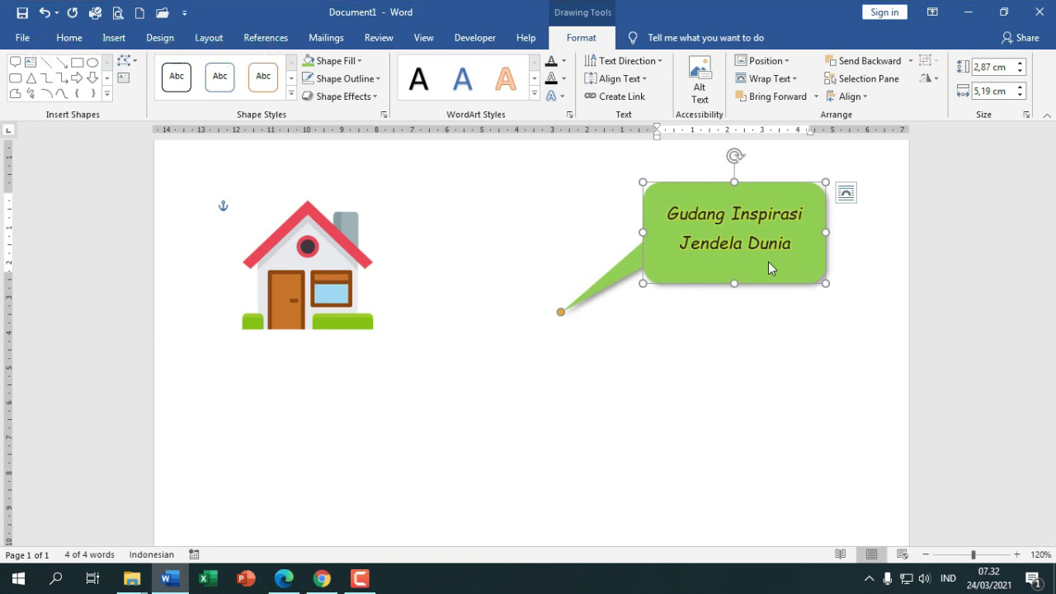
Move the speech bubble slightly right and down toward the page's right edge, and check the layout against the reference Word 5 2017.pdf
{"action": "left_click", "coordinate": [846, 193]}
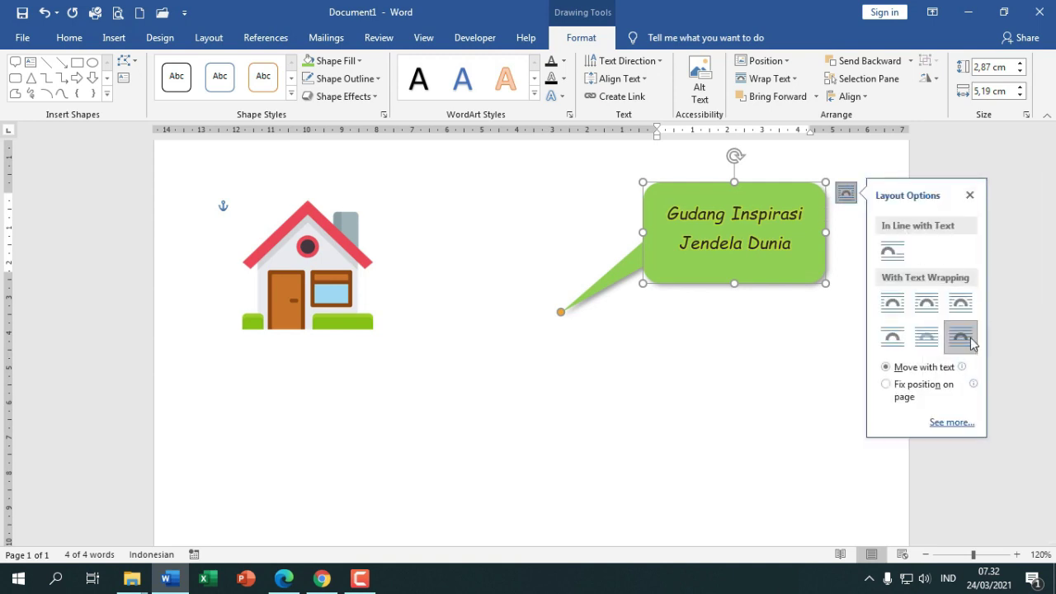
{"action": "left_click", "coordinate": [812, 200]}
{"action": "left_click_drag", "start_coordinate": [811, 199], "coordinate": [833, 200]}
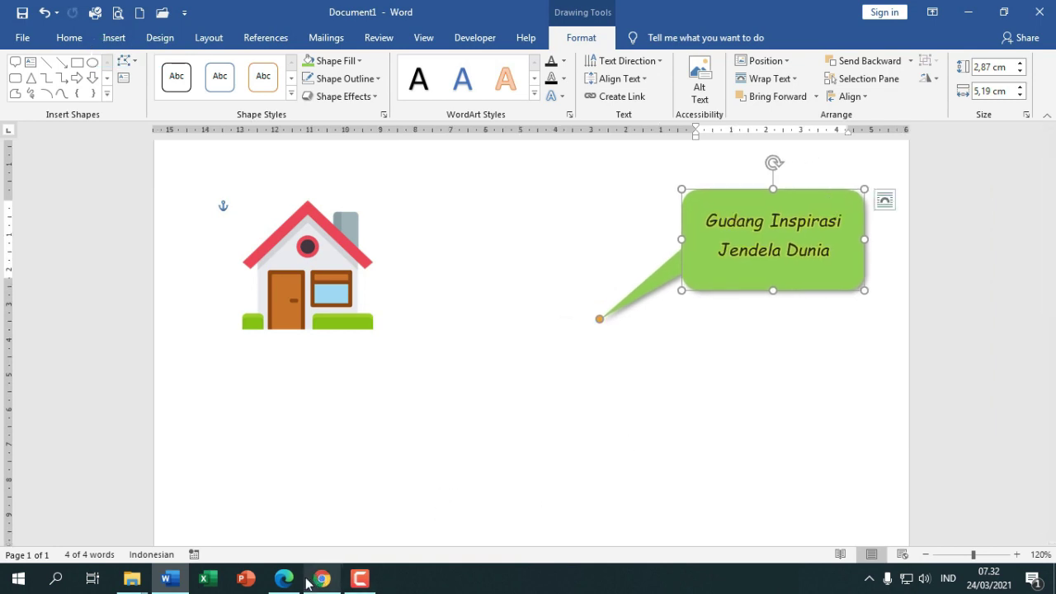
{"action": "mouse_move", "coordinate": [291, 586]}
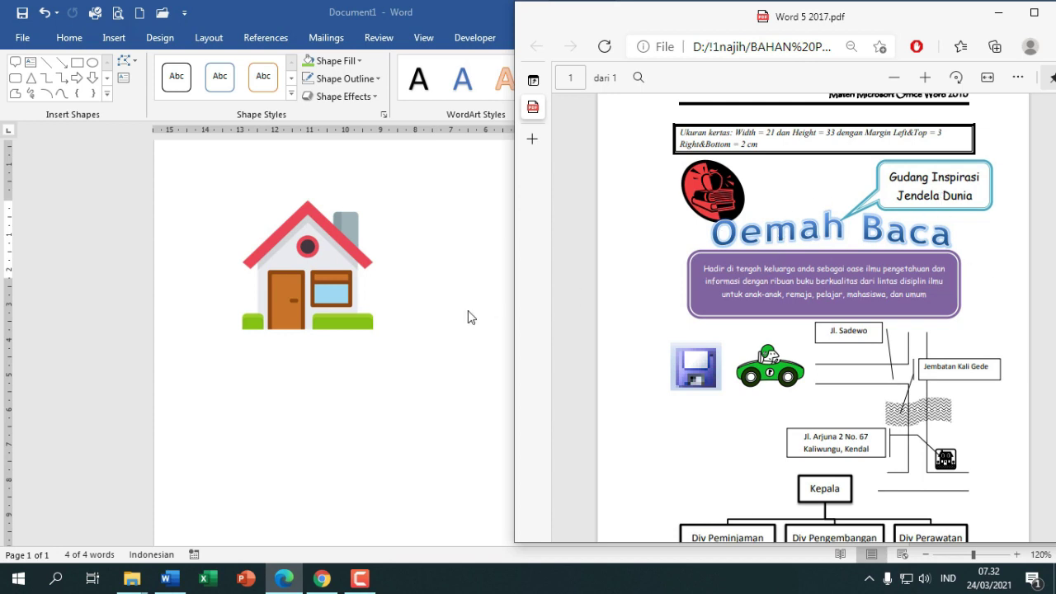
{"action": "key", "text": "alt+Tab"}
{"action": "left_click", "coordinate": [116, 38]}
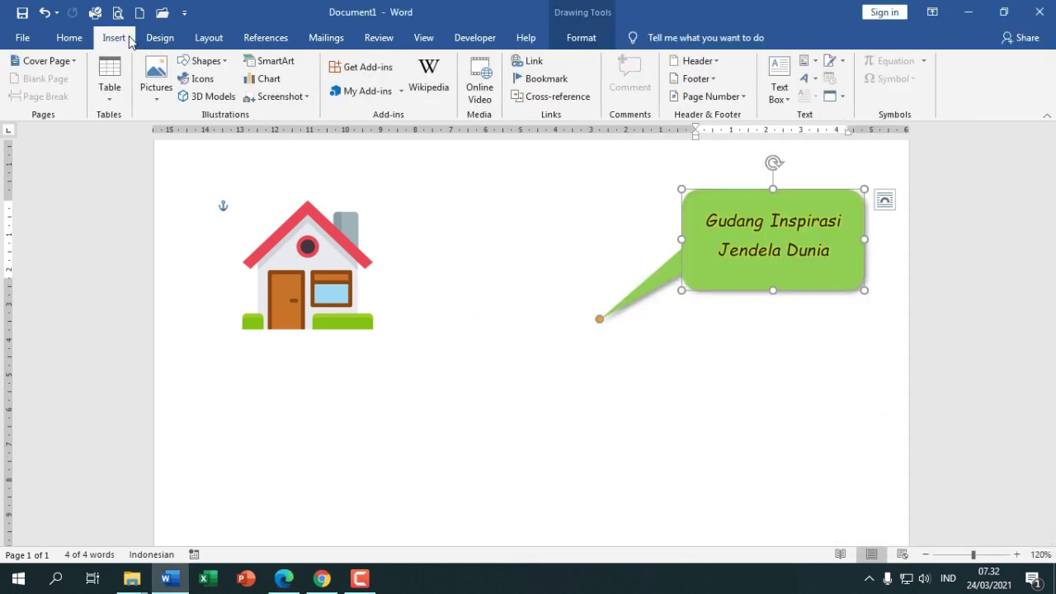
{"action": "left_click", "coordinate": [820, 88]}
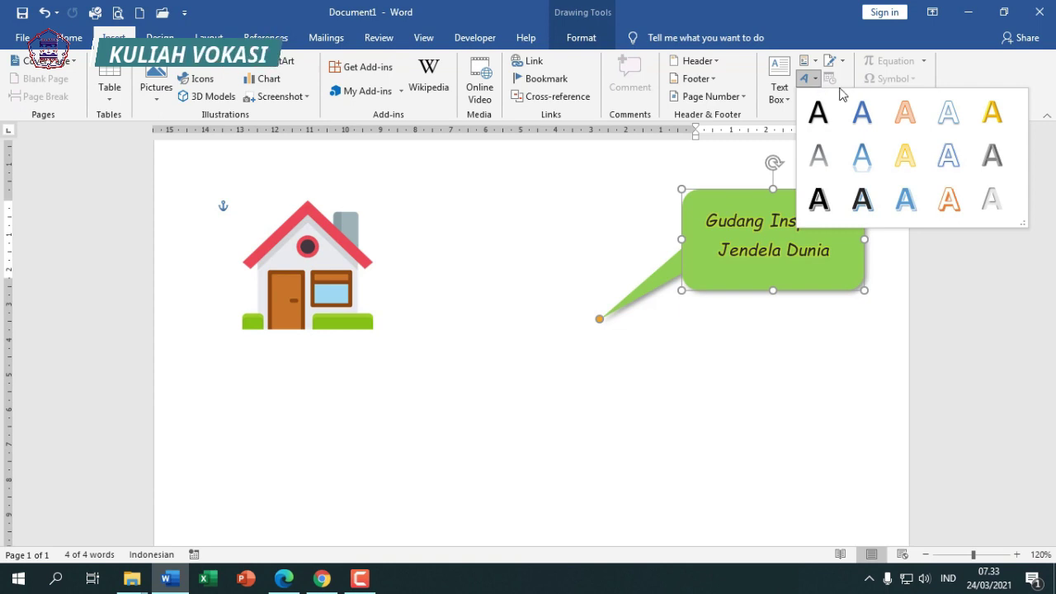
{"action": "left_click", "coordinate": [946, 113]}
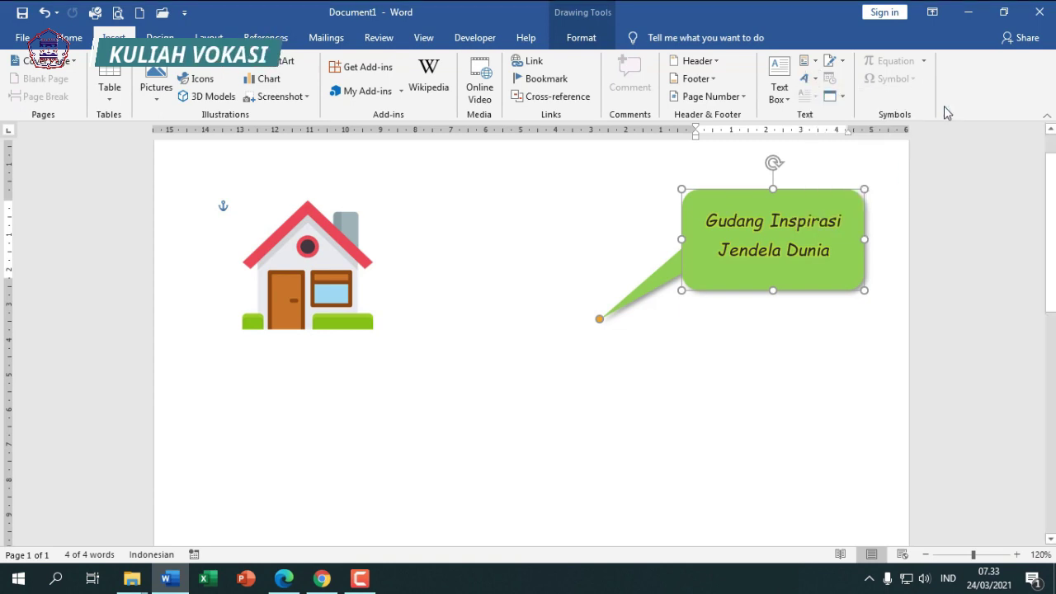
{"action": "left_click_drag", "start_coordinate": [831, 206], "coordinate": [389, 325]}
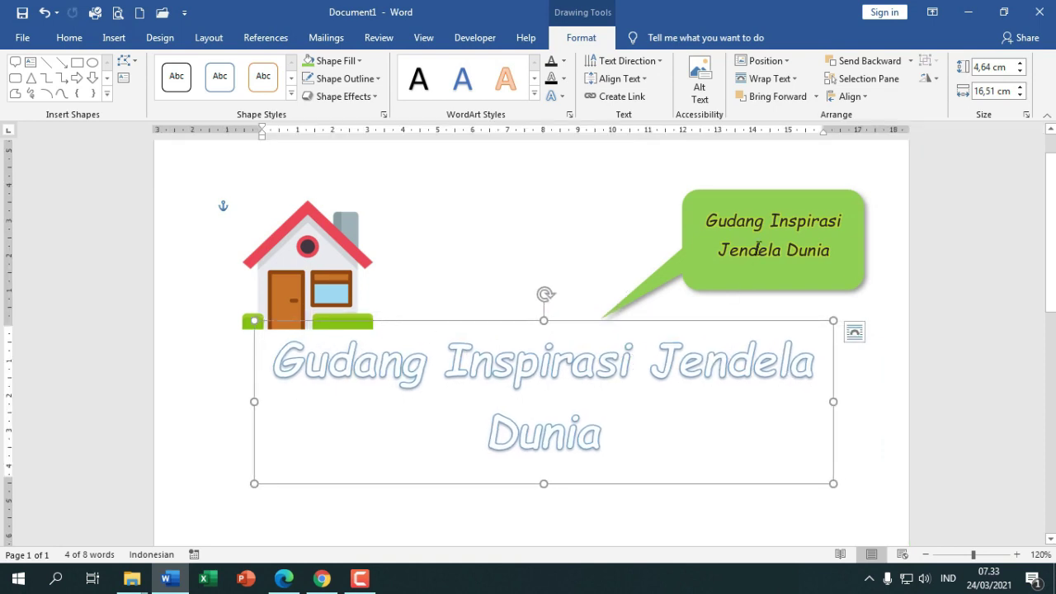
{"action": "left_click", "coordinate": [788, 192]}
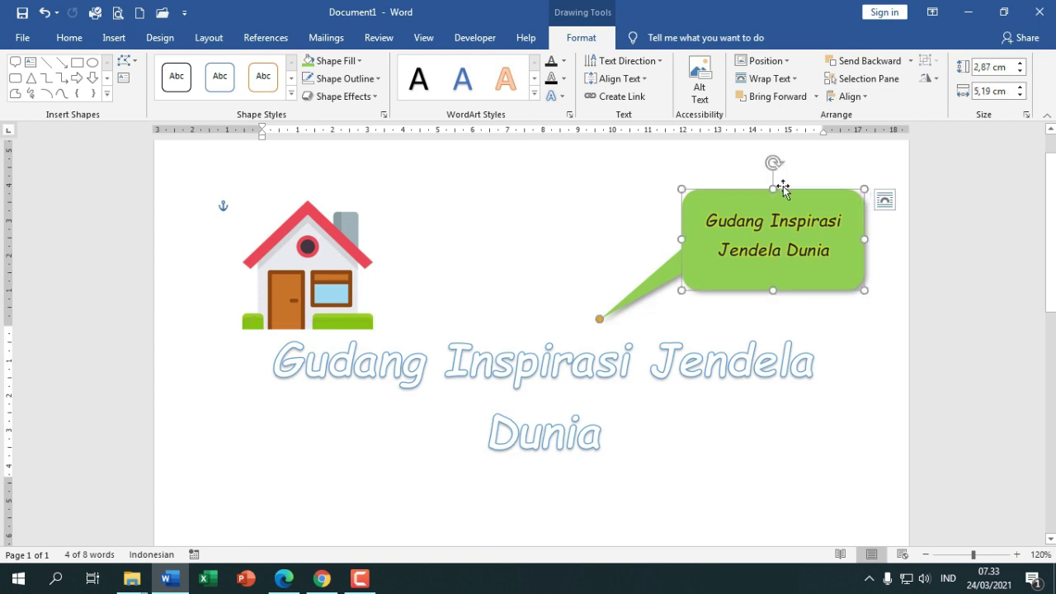
{"action": "left_click", "coordinate": [657, 353]}
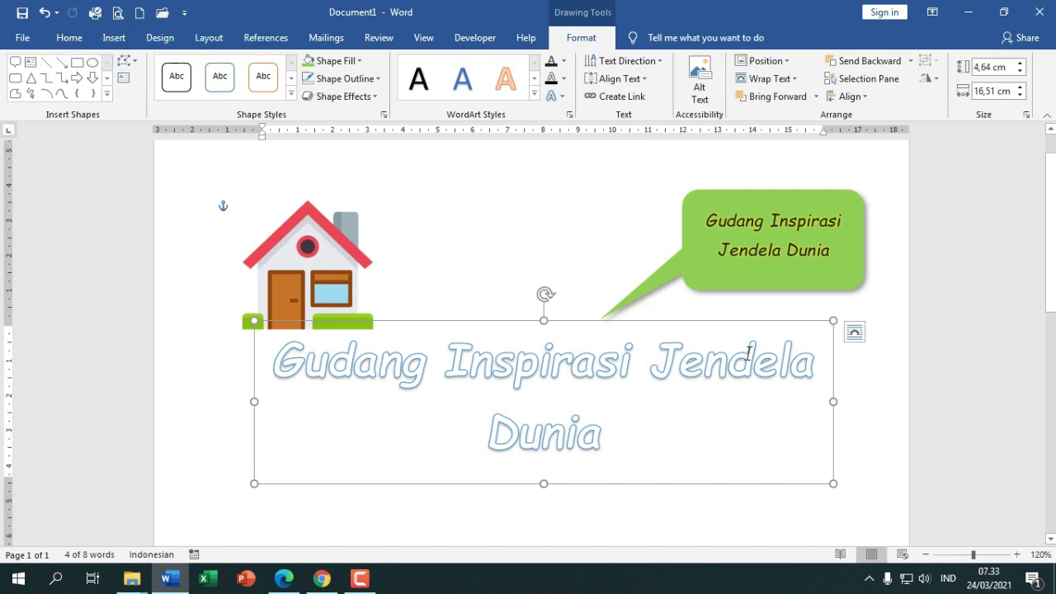
{"action": "key", "text": "Delete"}
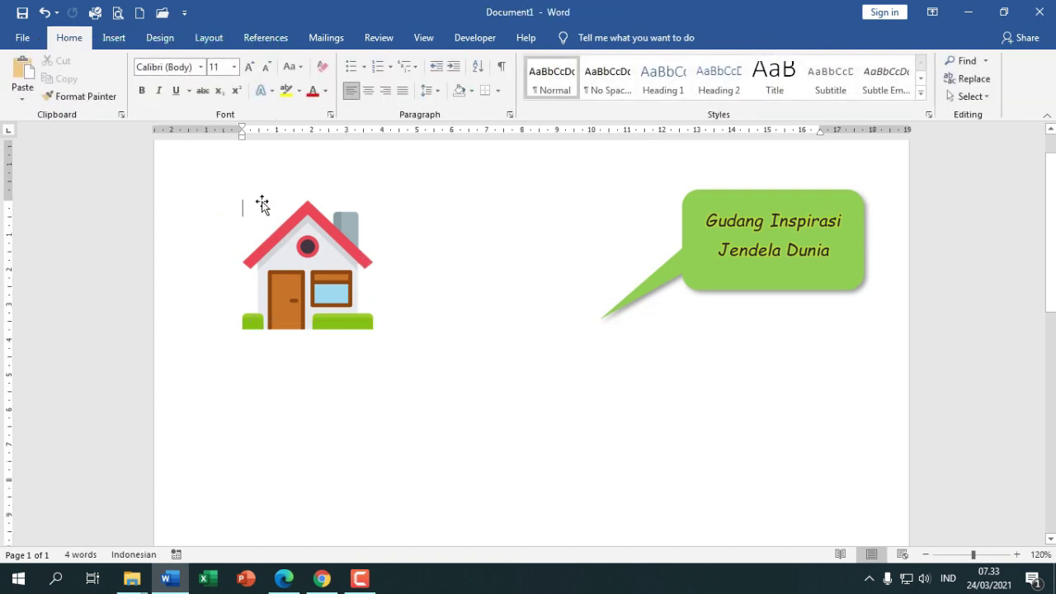
Insert white WordArt with a light blue outline reading "Oemah Baca" and place it right of the house, below the speech bubble's tail
{"action": "left_click", "coordinate": [124, 34]}
{"action": "left_click", "coordinate": [811, 83]}
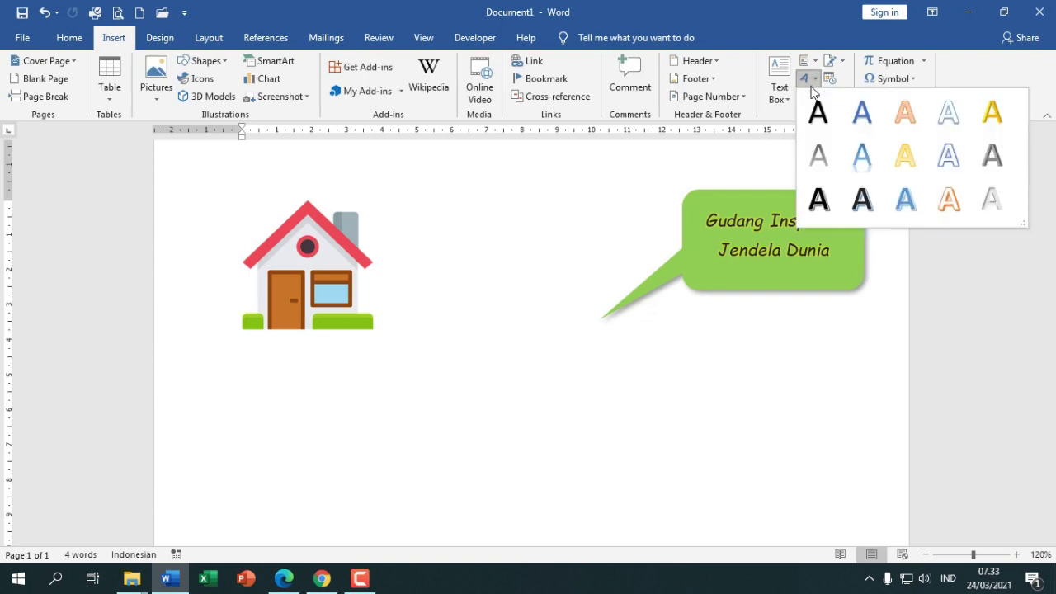
{"action": "left_click", "coordinate": [951, 113]}
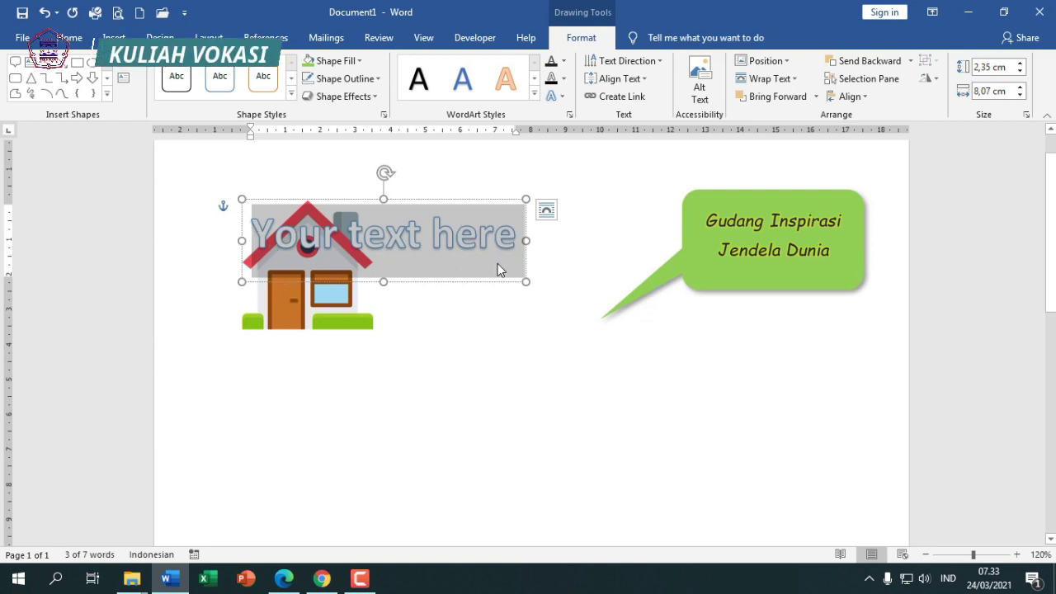
{"action": "type", "text": "Oem"}
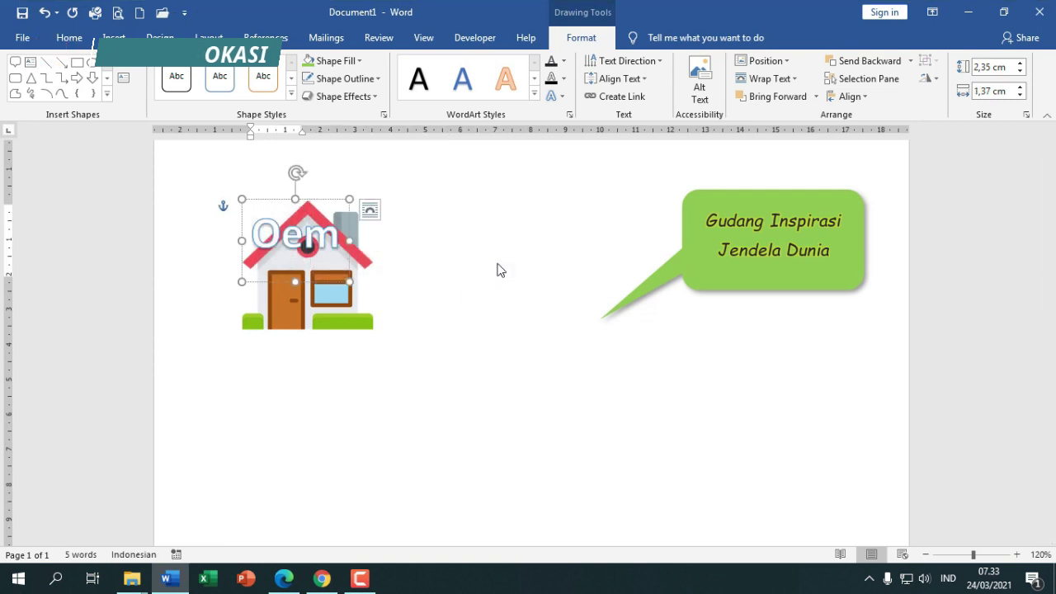
{"action": "type", "text": "ah Baca"}
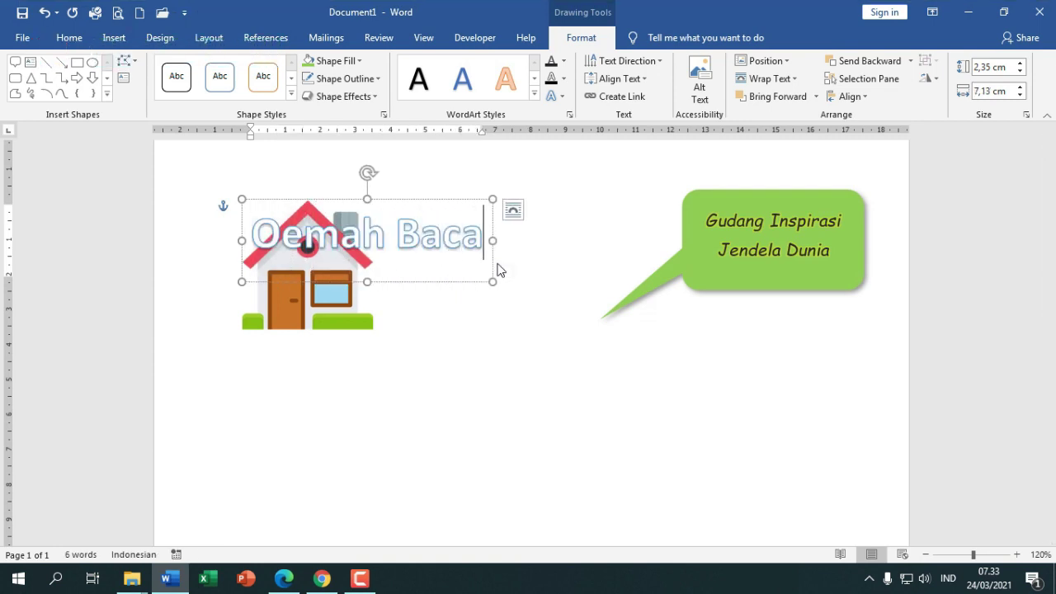
{"action": "left_click", "coordinate": [407, 200]}
{"action": "left_click_drag", "start_coordinate": [407, 200], "coordinate": [546, 320]}
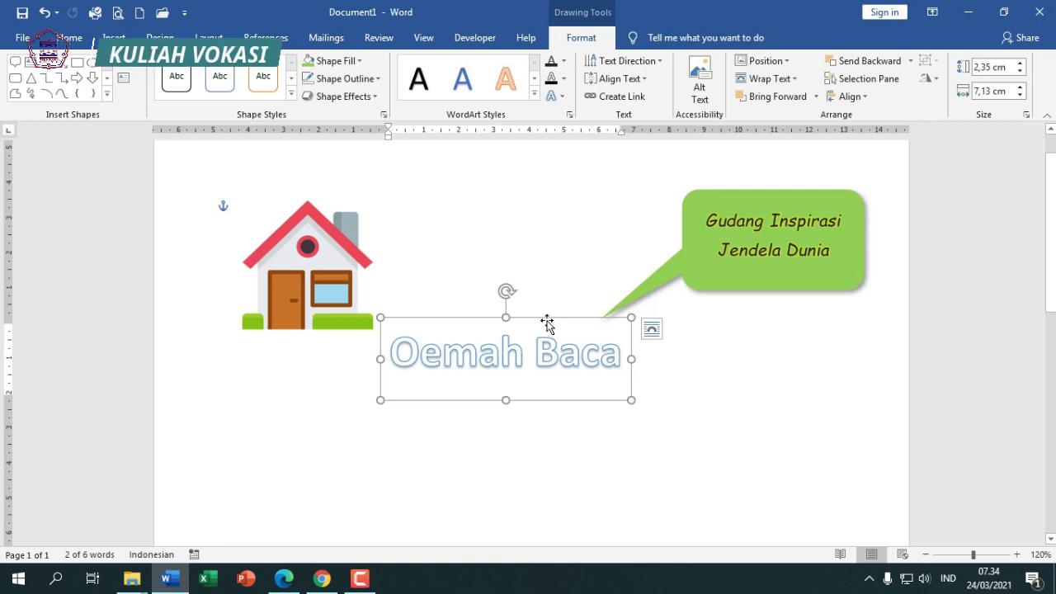
Check the title's shape in the reference PDF and apply a matching wave warp transform to the "Oemah Baca" WordArt
{"action": "left_click", "coordinate": [286, 582]}
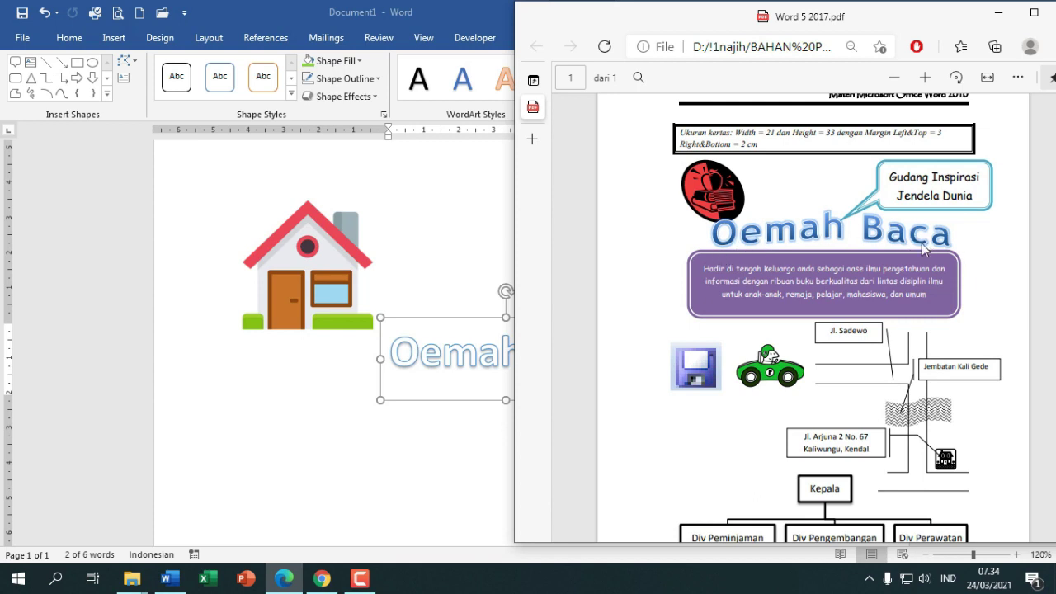
{"action": "left_click", "coordinate": [481, 322]}
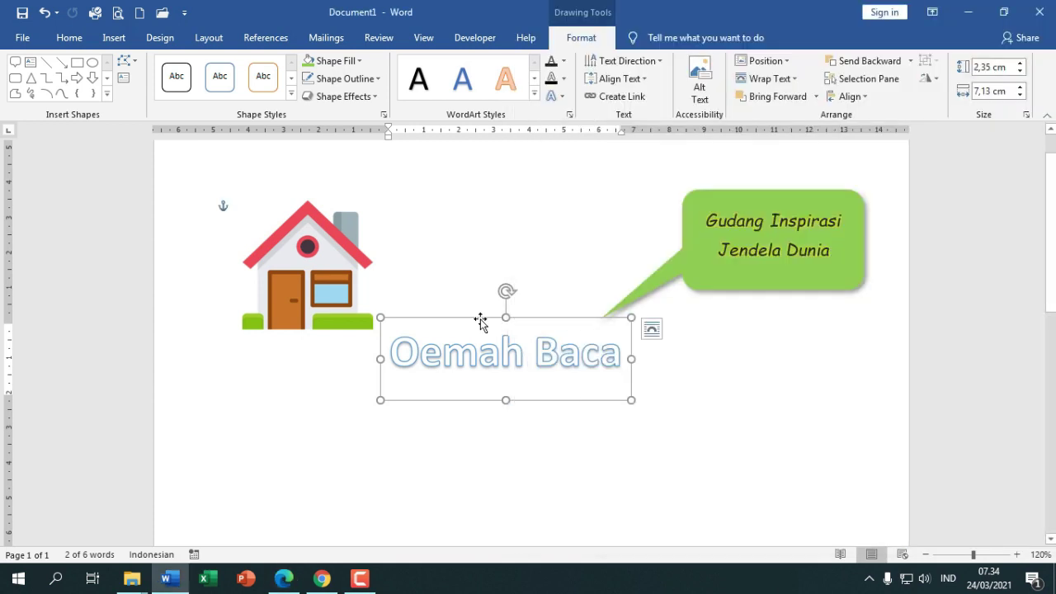
{"action": "left_click", "coordinate": [557, 100]}
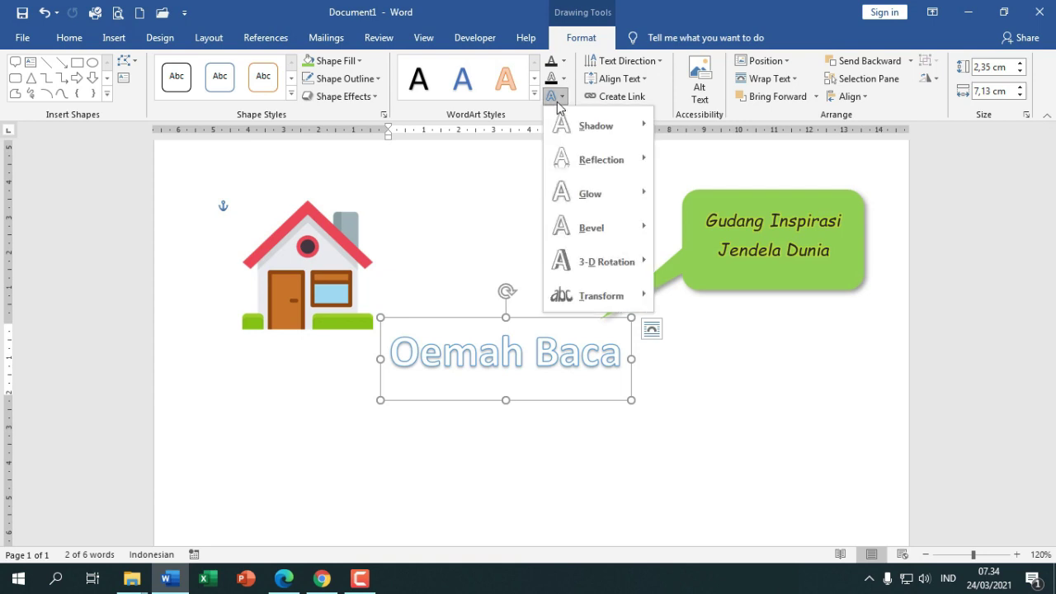
{"action": "mouse_move", "coordinate": [601, 295]}
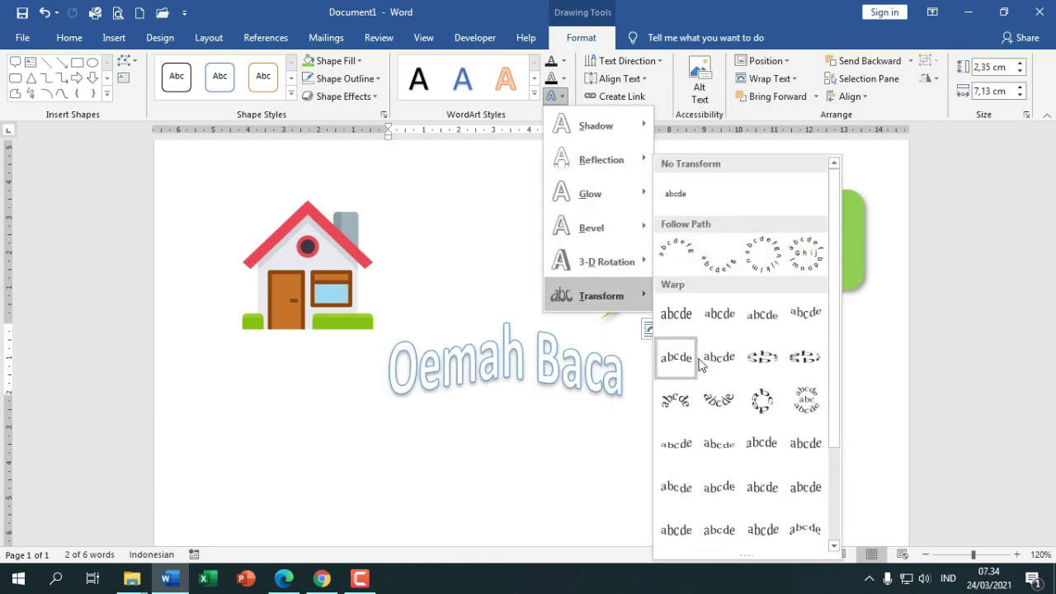
{"action": "left_click", "coordinate": [719, 488]}
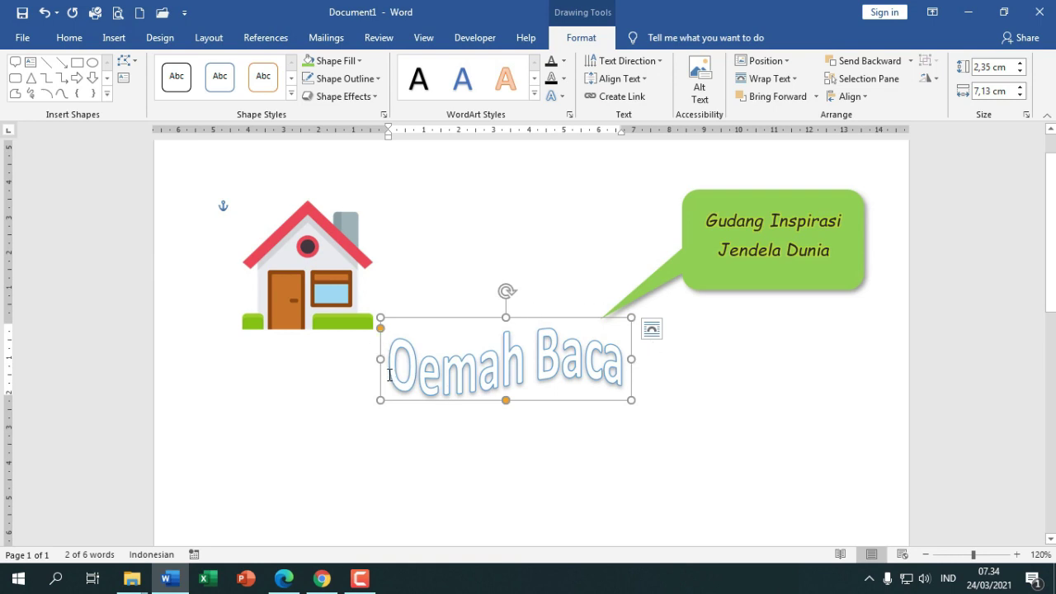
Widen the "Oemah Baca" WordArt, remove its warp transform and enlarge its box to about 14.64 × 3.07 cm
{"action": "left_click_drag", "start_coordinate": [379, 359], "coordinate": [321, 359]}
{"action": "left_click_drag", "start_coordinate": [633, 360], "coordinate": [743, 361]}
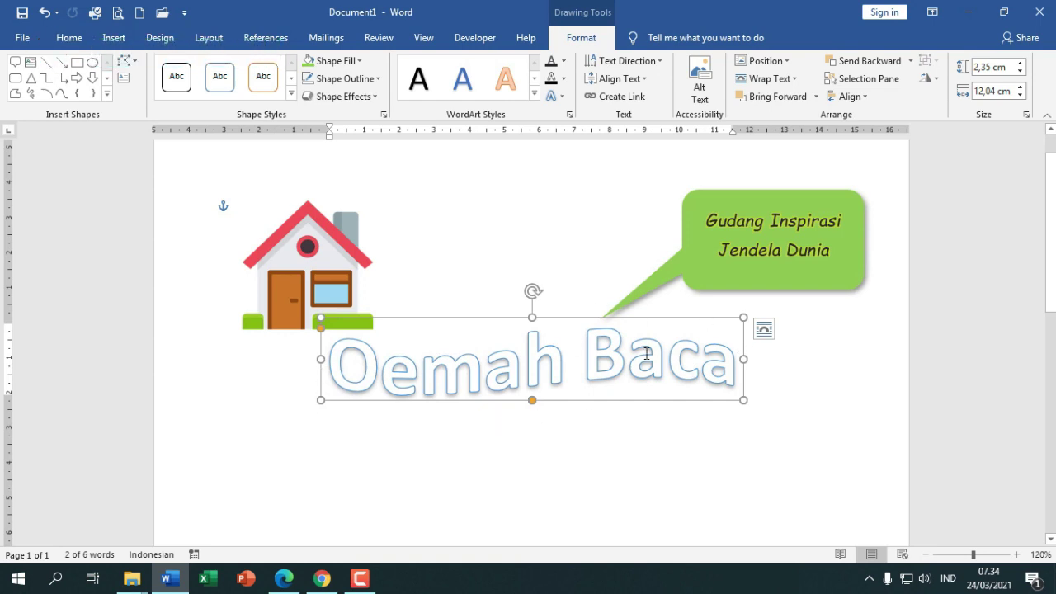
{"action": "left_click", "coordinate": [554, 96]}
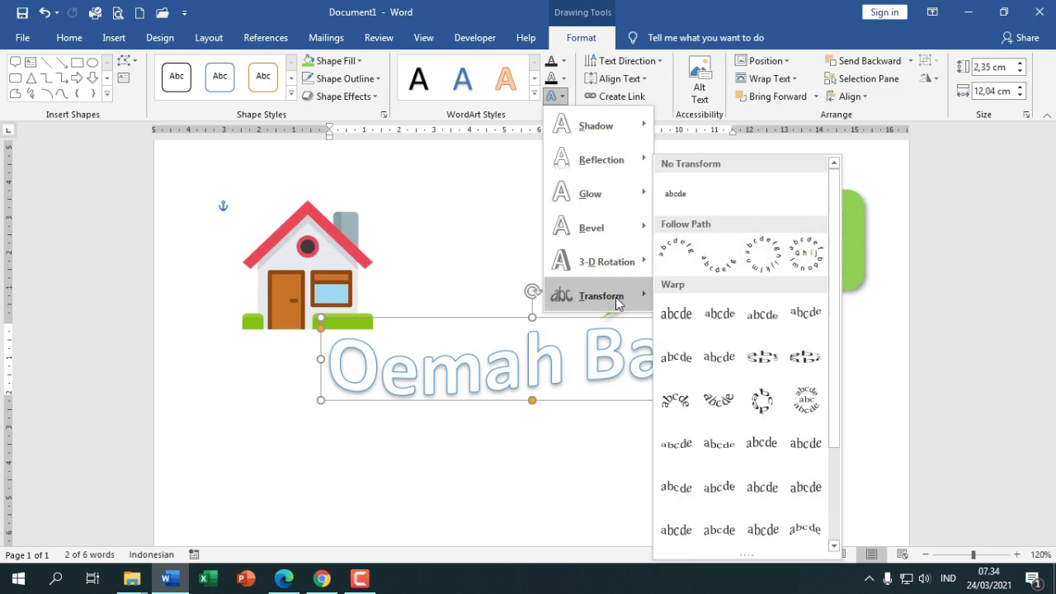
{"action": "left_click", "coordinate": [677, 197]}
{"action": "left_click_drag", "start_coordinate": [740, 398], "coordinate": [833, 426]}
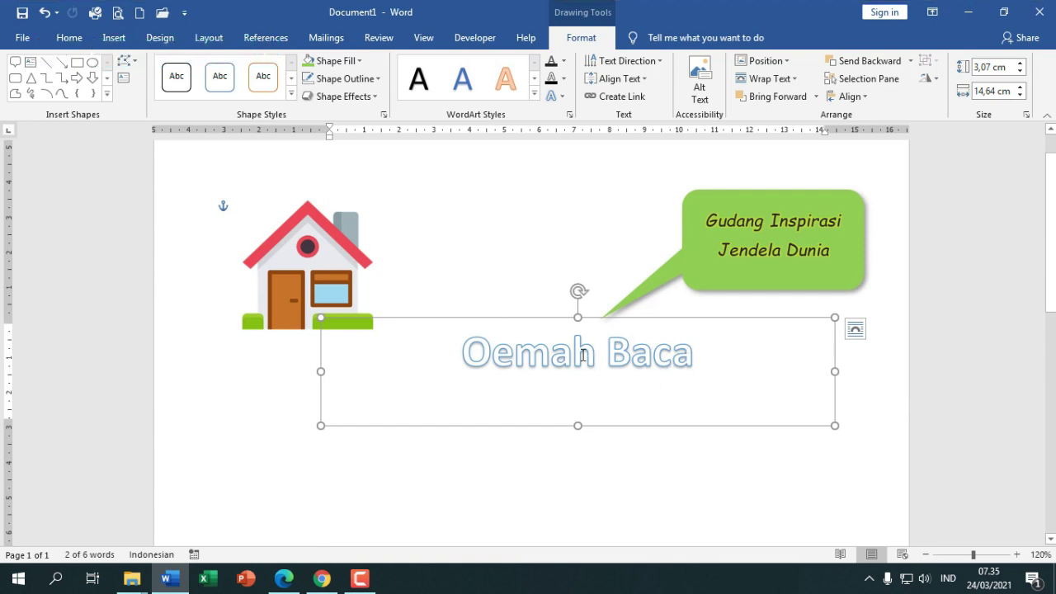
Try the "Oemah Baca" title at a font size of 72 and return it to 36
{"action": "left_click", "coordinate": [69, 38]}
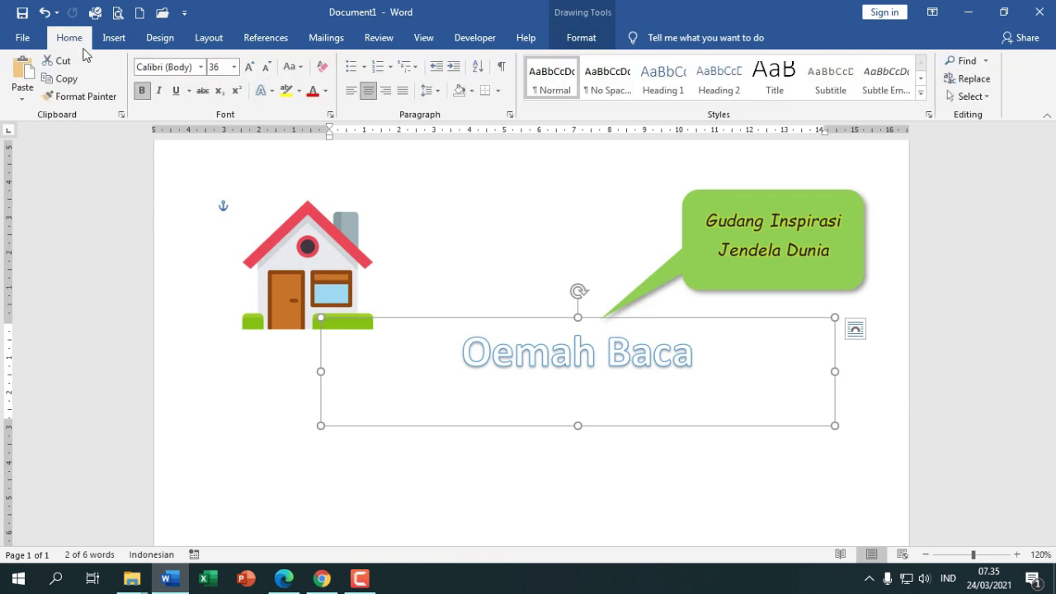
{"action": "left_click", "coordinate": [249, 67]}
{"action": "left_click", "coordinate": [248, 67]}
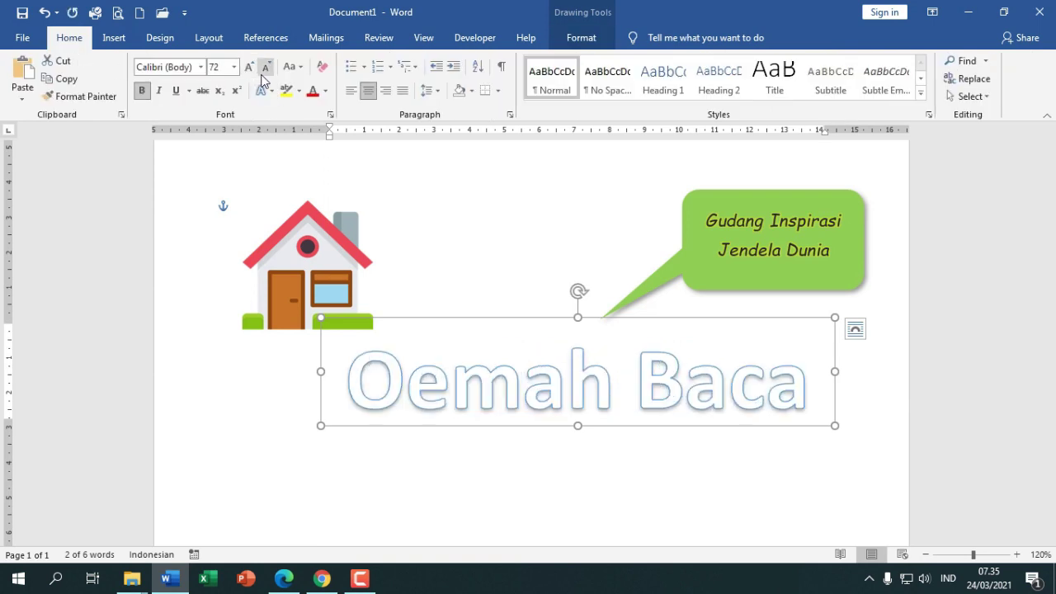
{"action": "left_click", "coordinate": [265, 67]}
{"action": "left_click", "coordinate": [265, 68]}
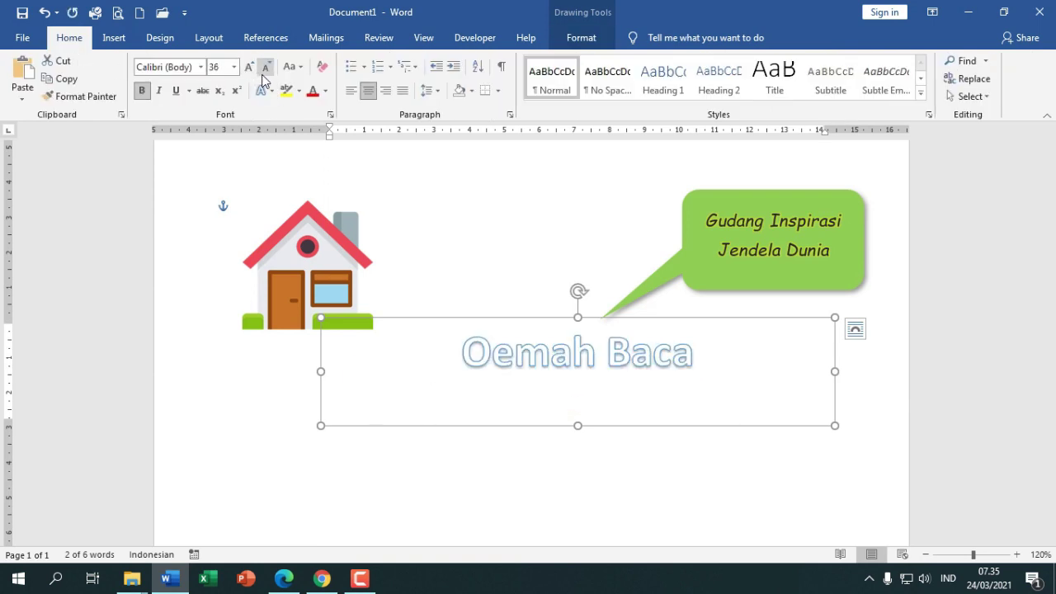
Set the title's font to Montserrat and reapply the wave warp transform to the WordArt
{"action": "left_click", "coordinate": [188, 71]}
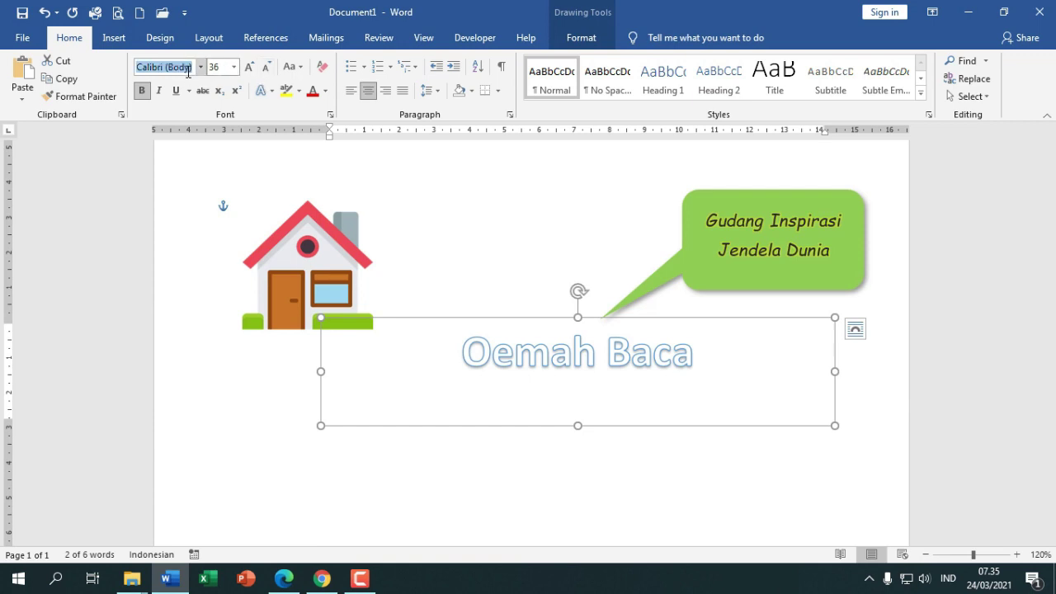
{"action": "type", "text": "Montserrat"}
{"action": "key", "text": "Return"}
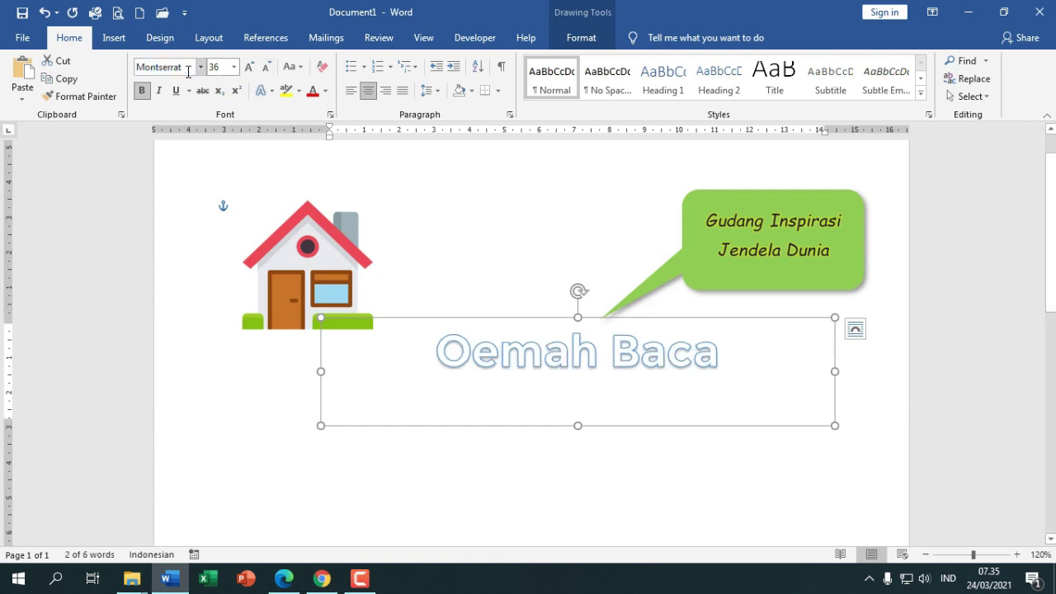
{"action": "left_click", "coordinate": [582, 37]}
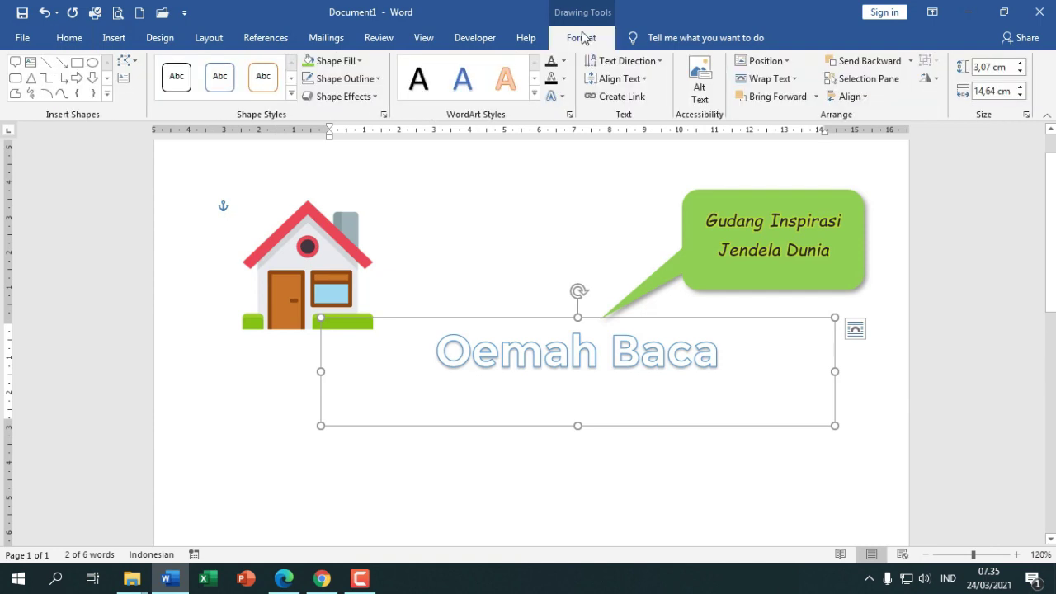
{"action": "left_click", "coordinate": [563, 96]}
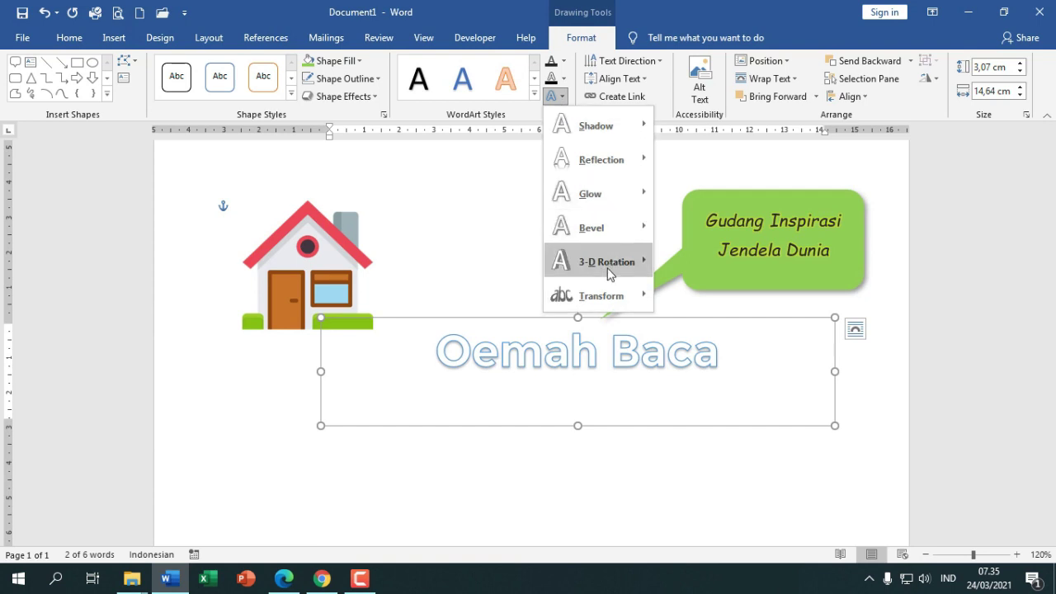
{"action": "mouse_move", "coordinate": [619, 298]}
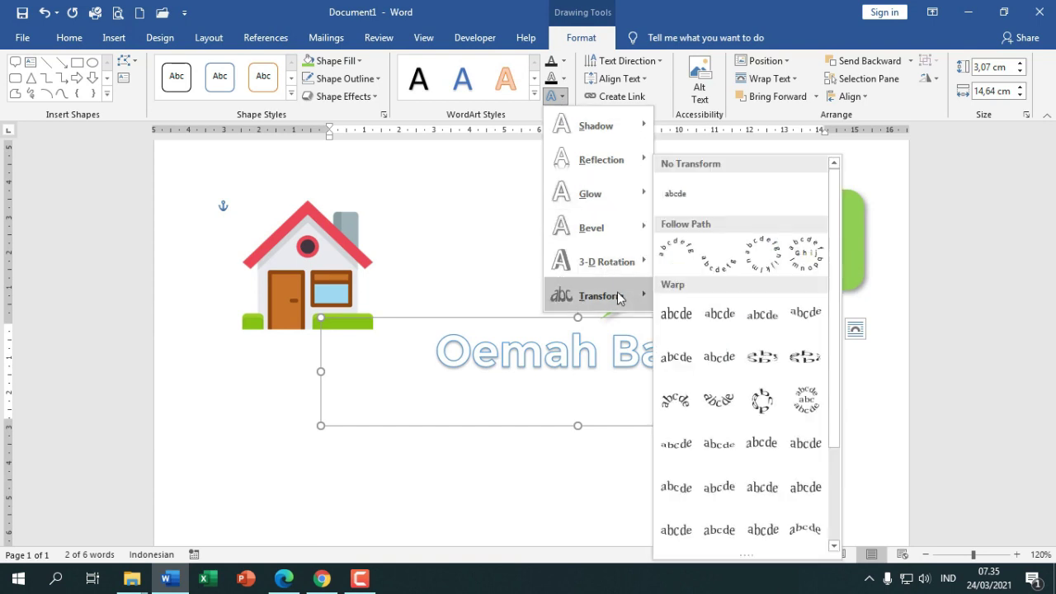
{"action": "left_click", "coordinate": [733, 482]}
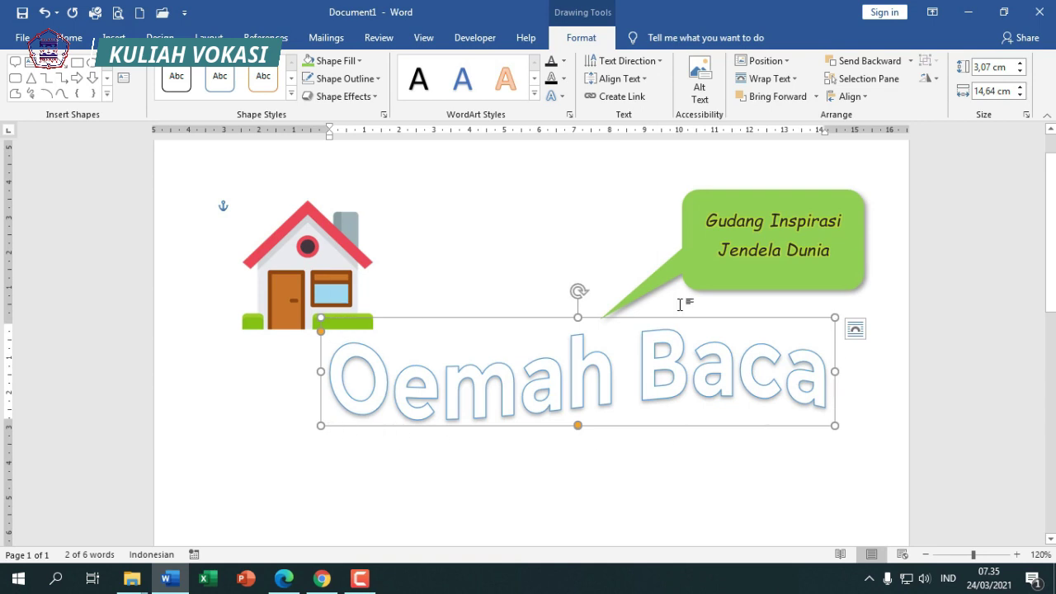
Shrink the wavy "Oemah Baca" WordArt to about 12.57 cm wide and 2.32 cm high, keeping it below the speech bubble's tail
{"action": "left_click_drag", "start_coordinate": [835, 373], "coordinate": [762, 373]}
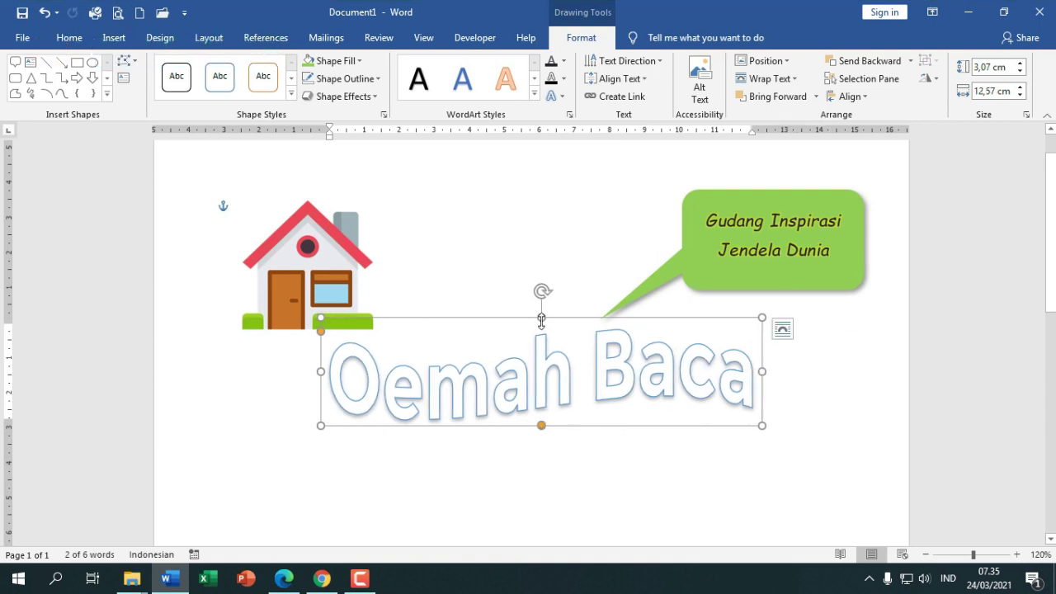
{"action": "left_click_drag", "start_coordinate": [541, 317], "coordinate": [572, 319]}
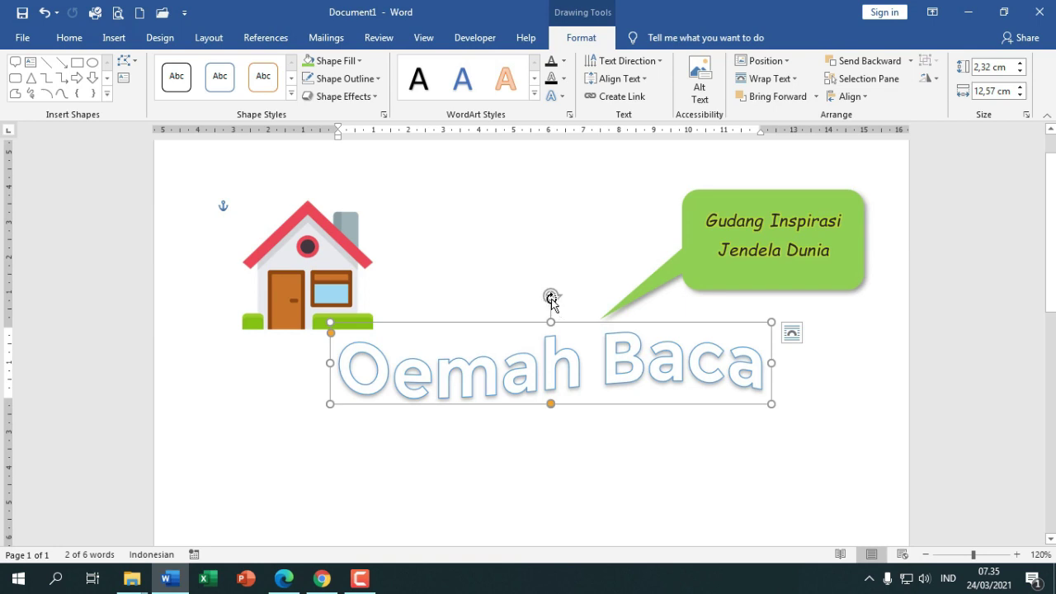
{"action": "left_click_drag", "start_coordinate": [552, 301], "coordinate": [549, 295]}
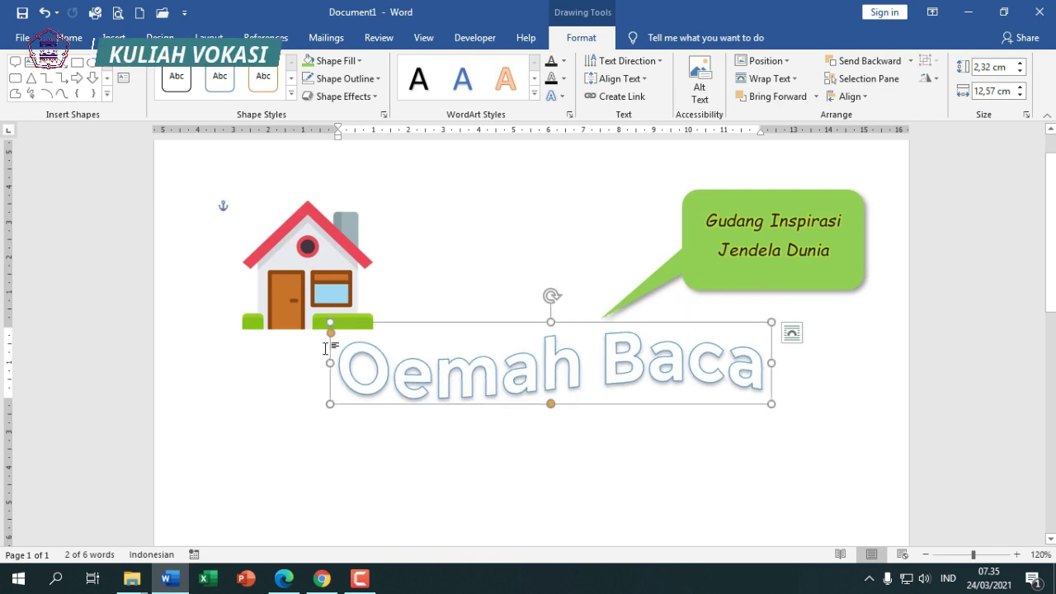
Slant the title's letters by shifting the wave's horizontal adjustment slightly, and nudge the WordArt left and up toward the house
{"action": "mouse_move", "coordinate": [331, 334]}
{"action": "left_mouse_down"}
{"action": "mouse_move", "coordinate": [342, 338]}
{"action": "mouse_move", "coordinate": [331, 333]}
{"action": "left_mouse_up"}
{"action": "mouse_move", "coordinate": [556, 406]}
{"action": "left_mouse_down"}
{"action": "mouse_move", "coordinate": [530, 406]}
{"action": "mouse_move", "coordinate": [555, 405]}
{"action": "mouse_move", "coordinate": [542, 408]}
{"action": "left_mouse_up"}
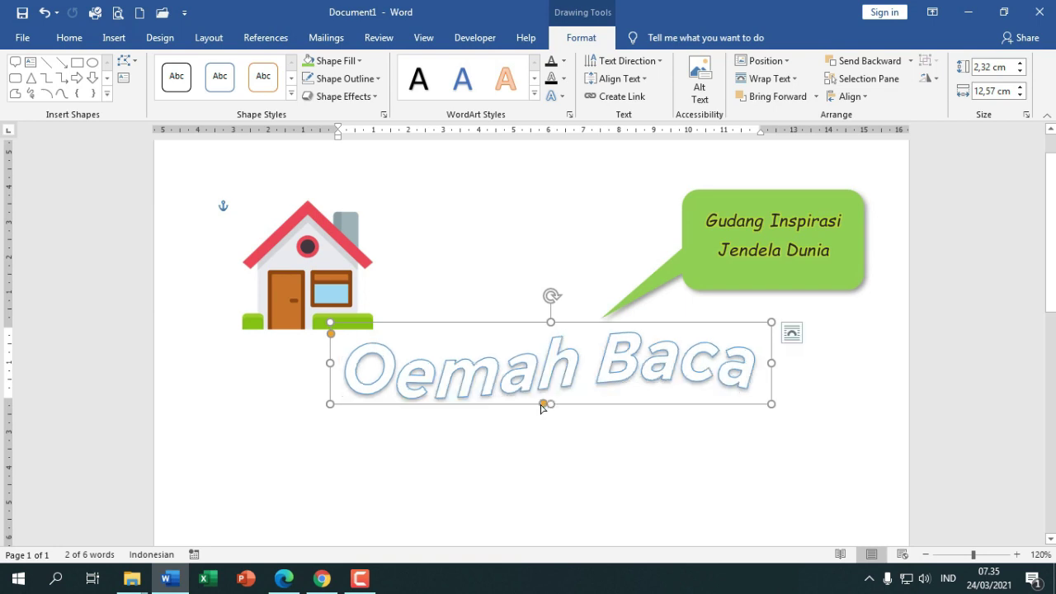
{"action": "left_click_drag", "start_coordinate": [691, 323], "coordinate": [684, 320]}
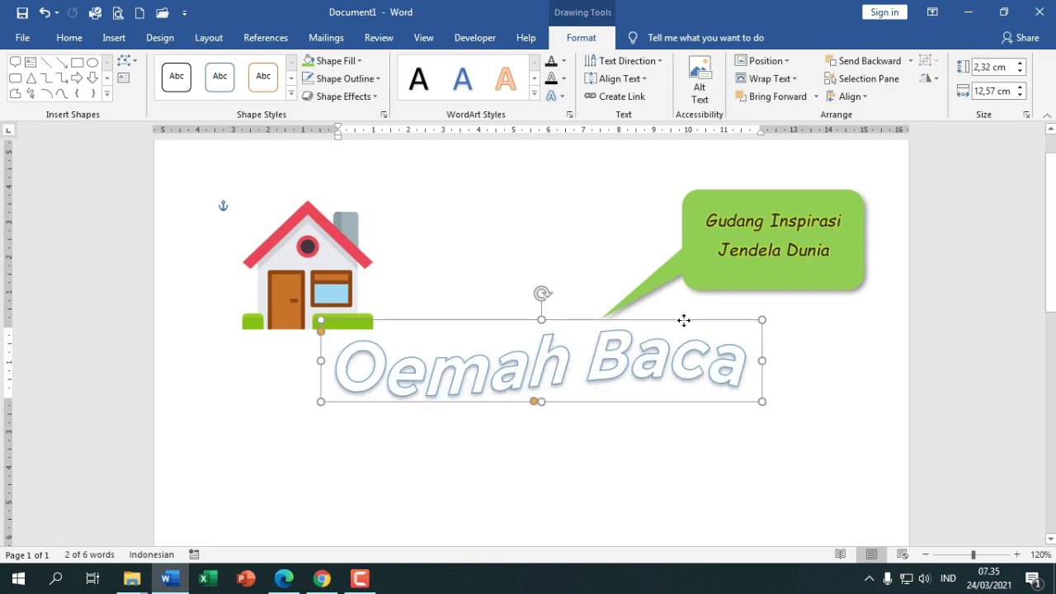
{"action": "left_click", "coordinate": [565, 61]}
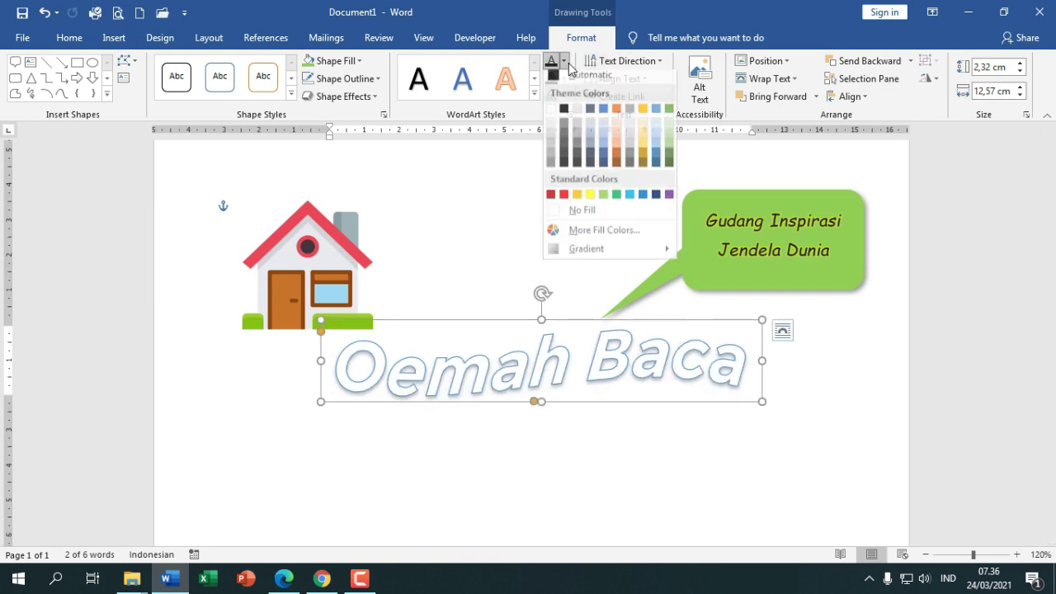
{"action": "left_click", "coordinate": [567, 64]}
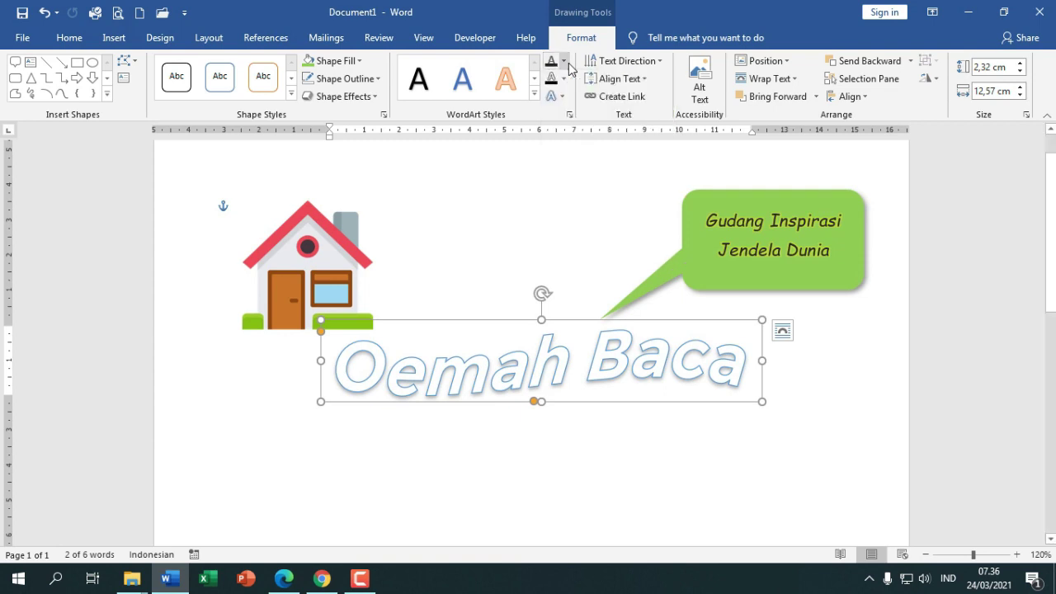
{"action": "left_click", "coordinate": [566, 61]}
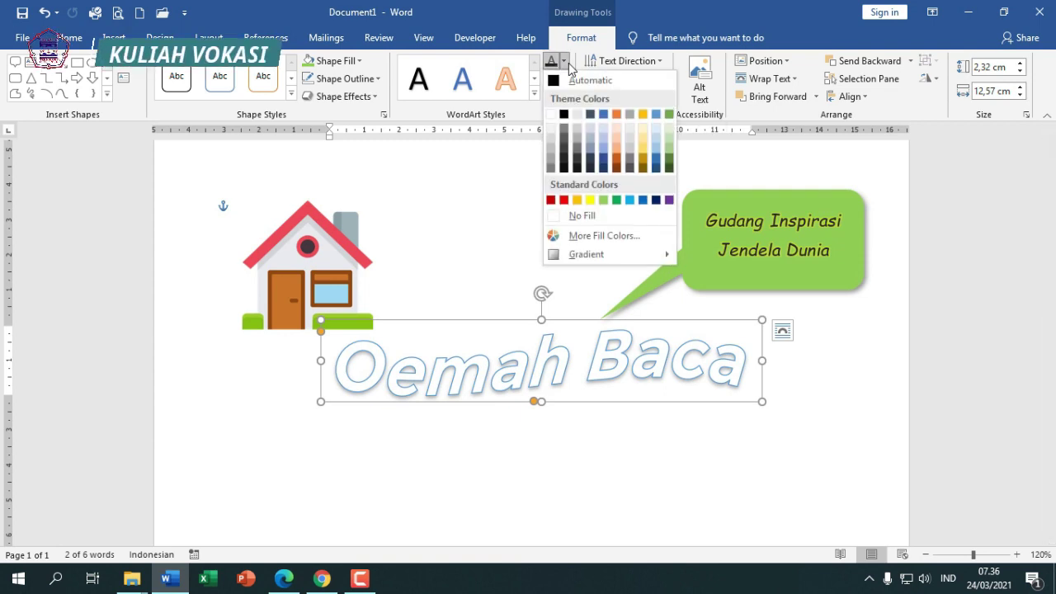
{"action": "left_click", "coordinate": [568, 65]}
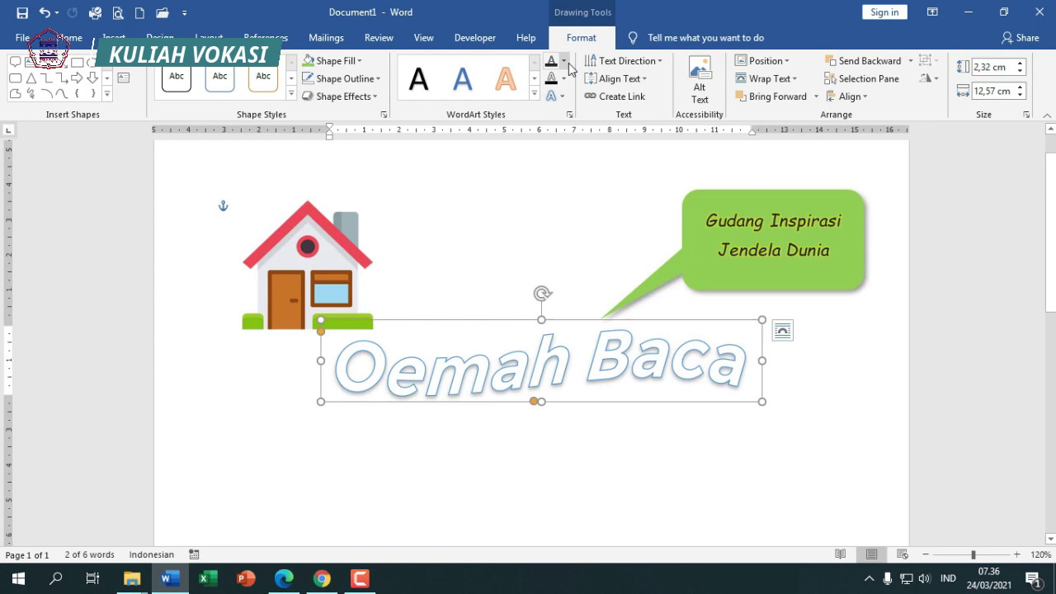
Give the "Oemah Baca" text a light blue linear gradient fill at a 90° angle in its detailed text formatting settings
{"action": "left_click", "coordinate": [570, 116]}
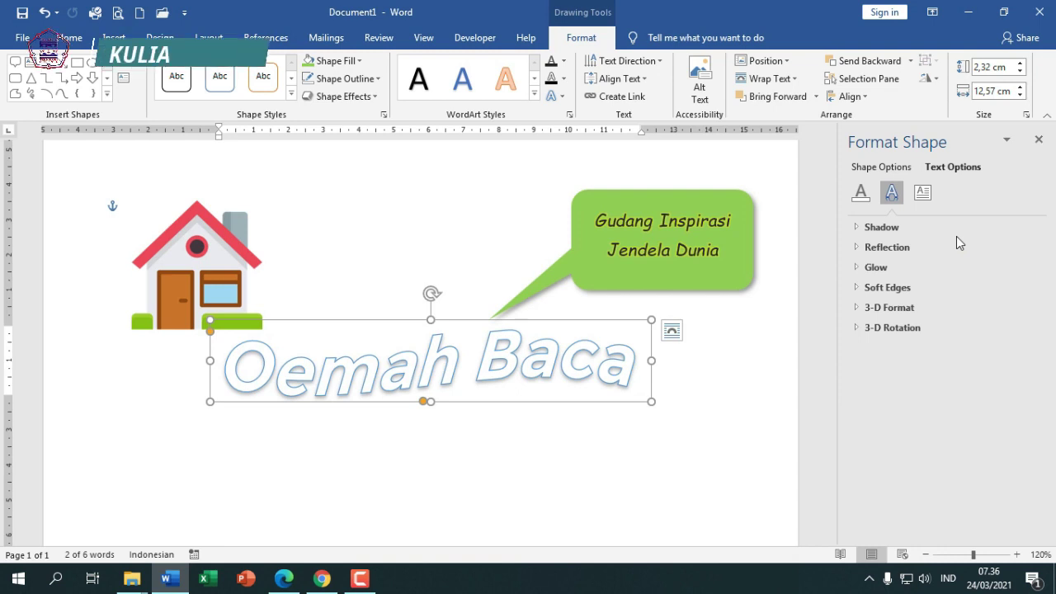
{"action": "left_click", "coordinate": [892, 167]}
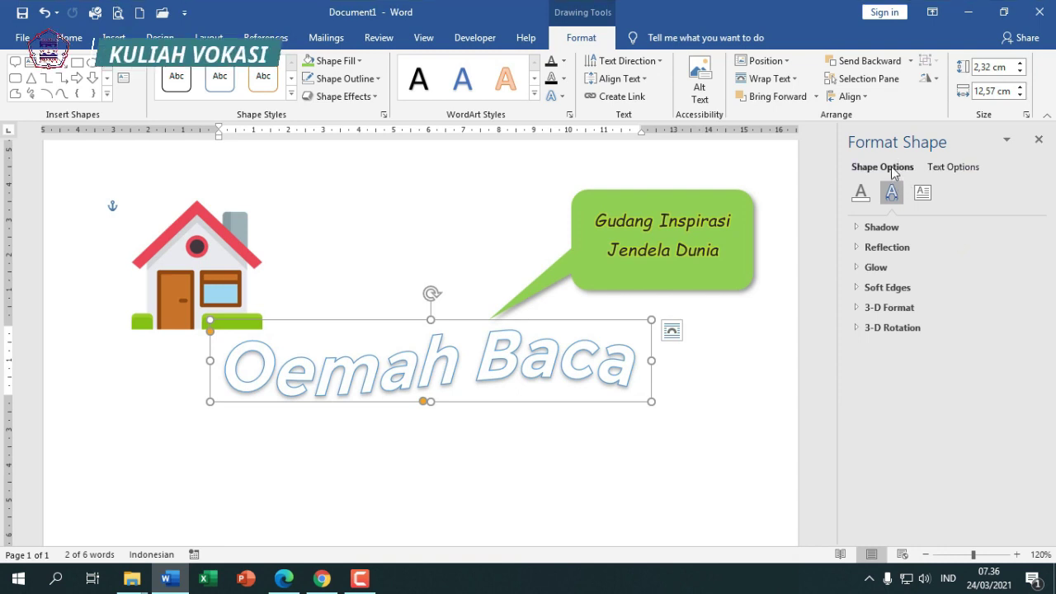
{"action": "left_click", "coordinate": [950, 167]}
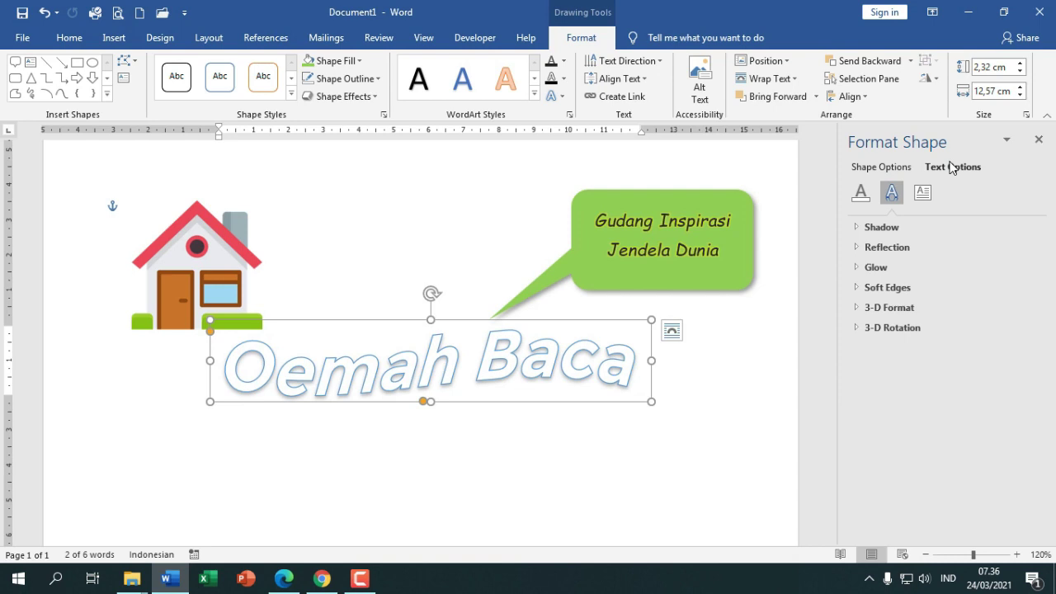
{"action": "left_click", "coordinate": [906, 173]}
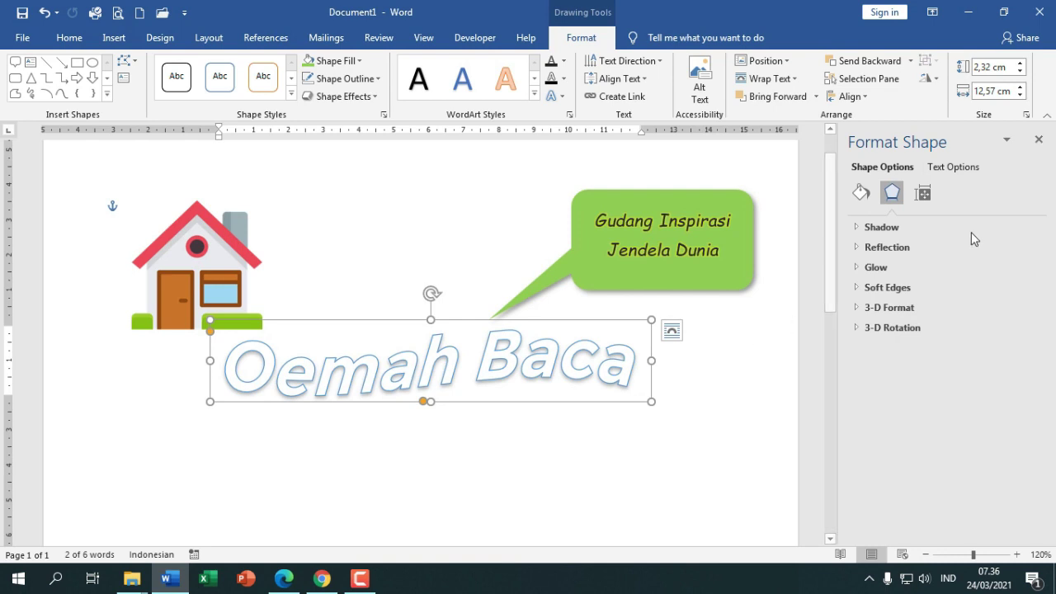
{"action": "left_click", "coordinate": [962, 168]}
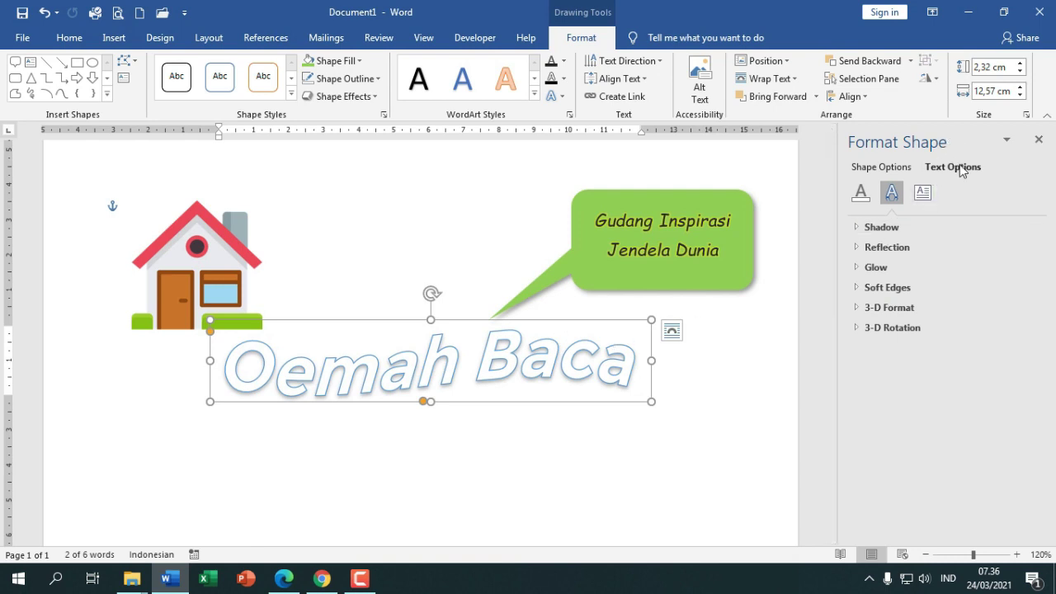
{"action": "left_click", "coordinate": [862, 198]}
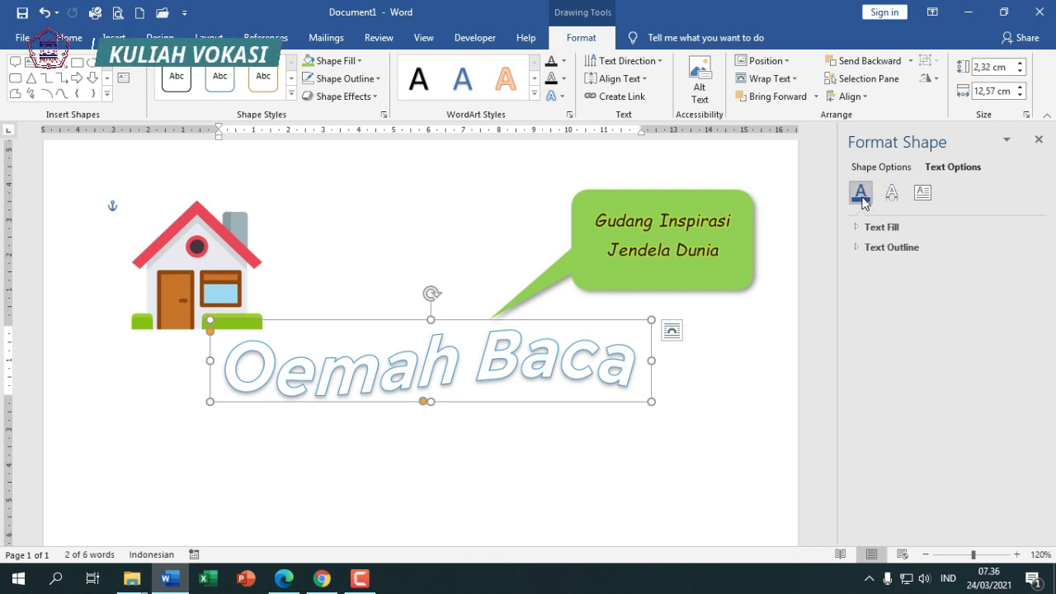
{"action": "left_click", "coordinate": [882, 230]}
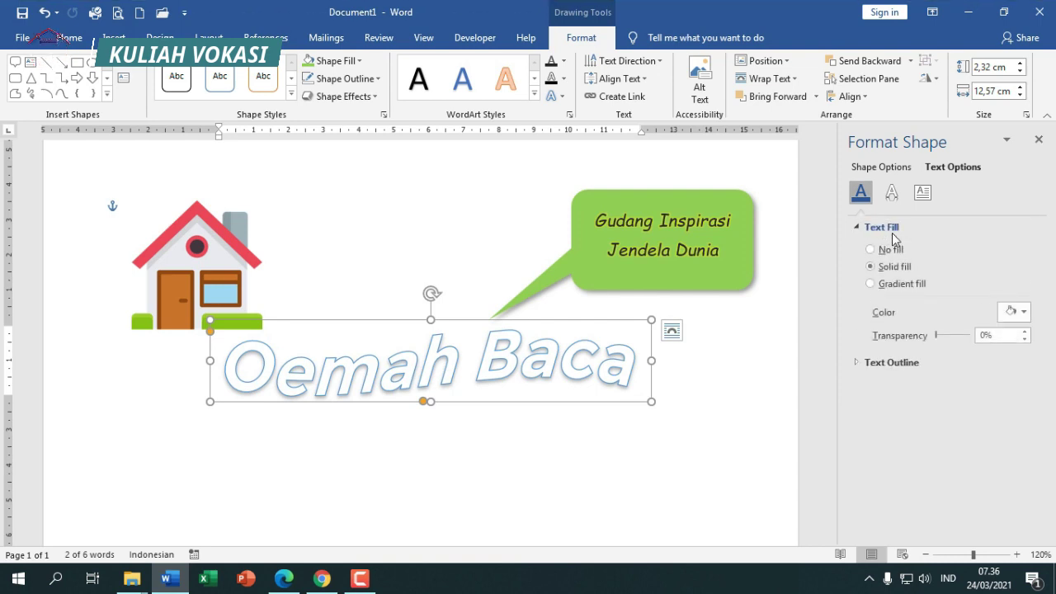
{"action": "left_click", "coordinate": [900, 286]}
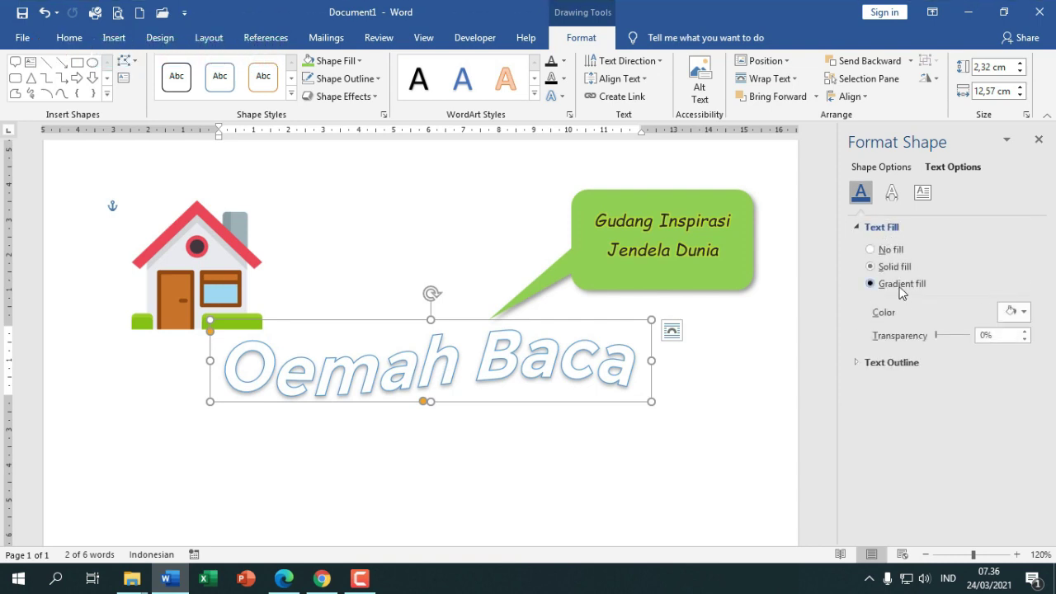
{"action": "left_click", "coordinate": [894, 250]}
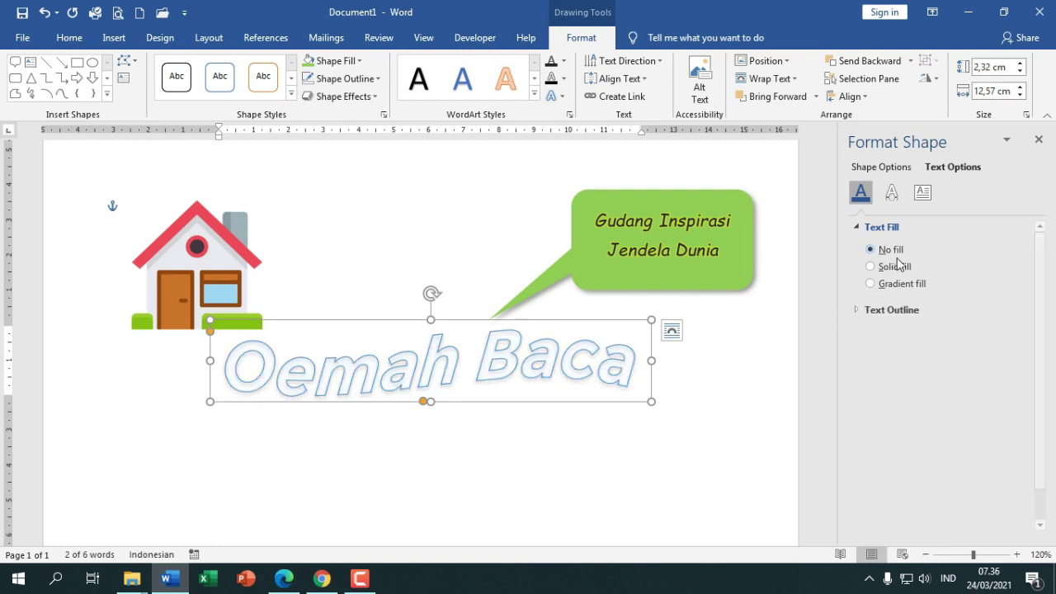
{"action": "left_click", "coordinate": [901, 268]}
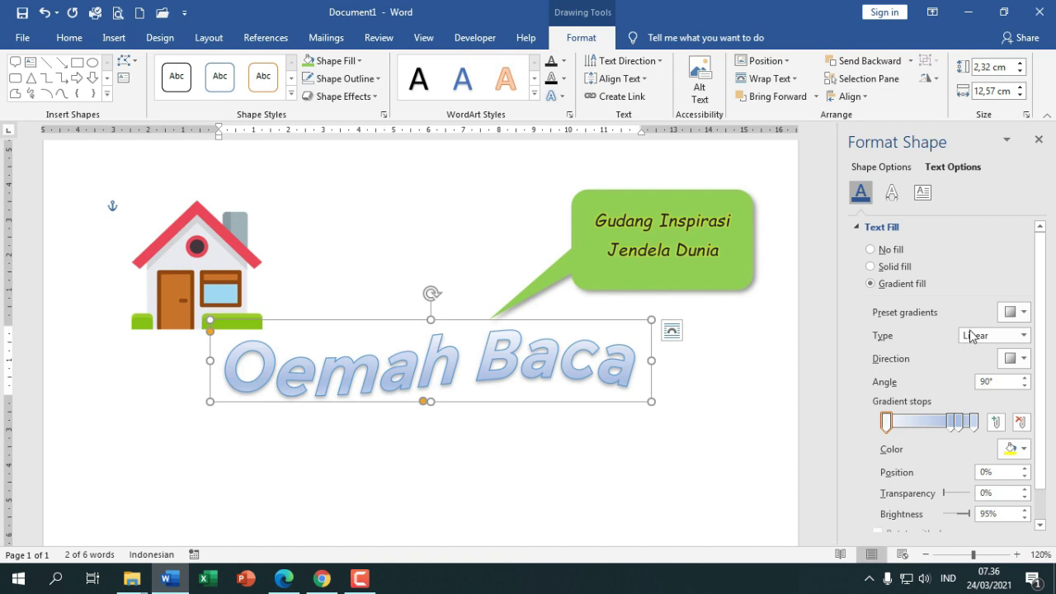
Give the "Oemah Baca" title a solid near-black text outline after trying yellow
{"action": "left_click", "coordinate": [862, 229]}
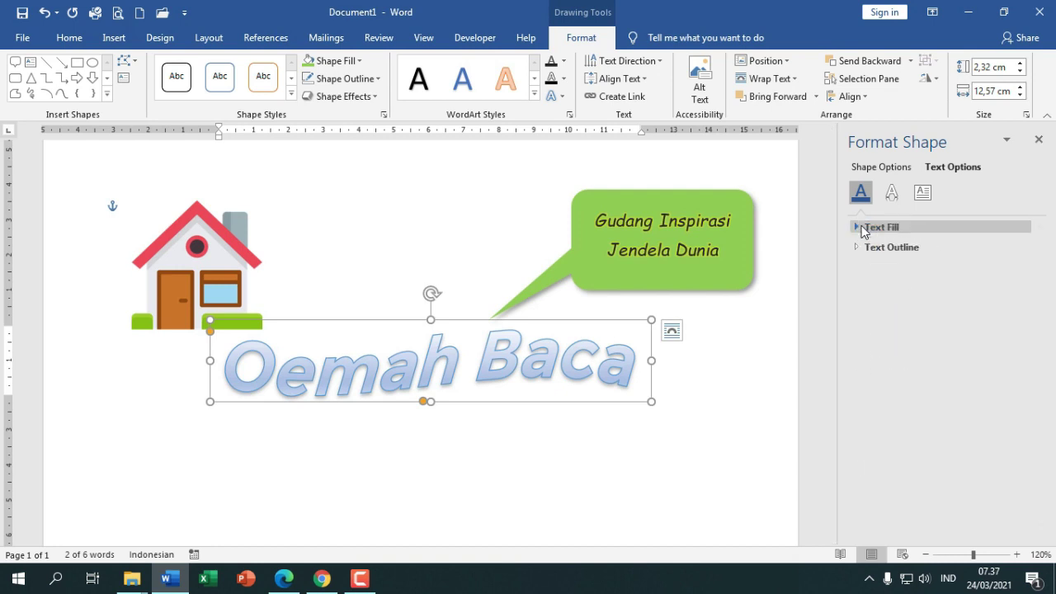
{"action": "left_click", "coordinate": [885, 249]}
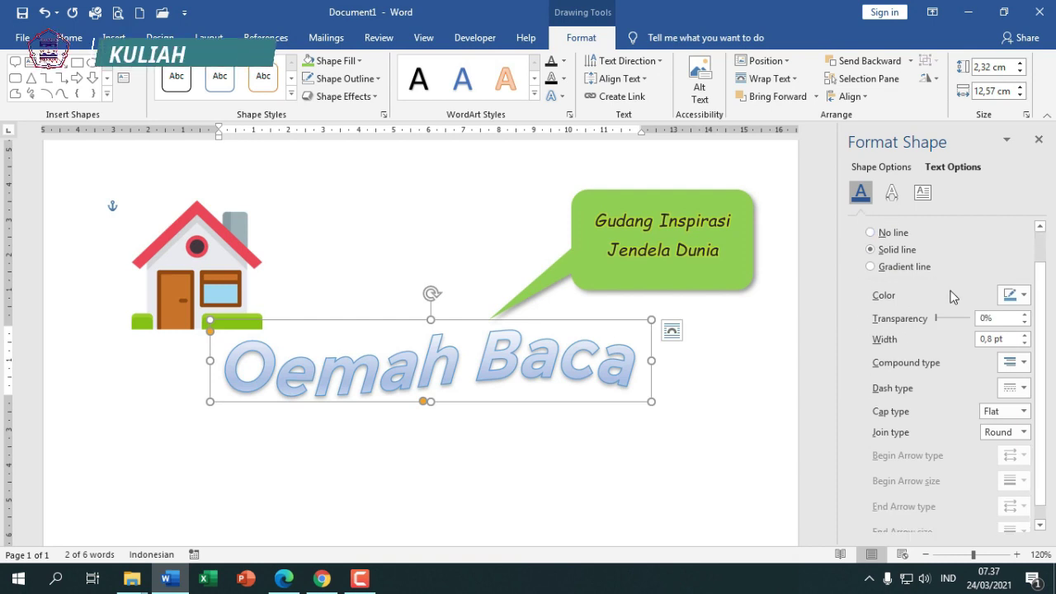
{"action": "left_click", "coordinate": [1020, 333]}
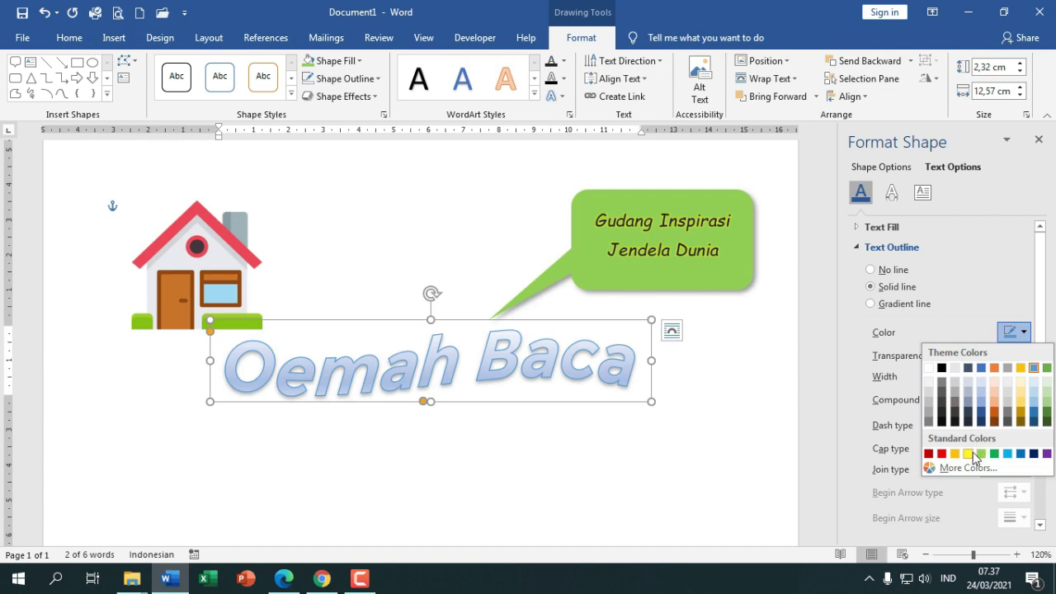
{"action": "left_click", "coordinate": [968, 453]}
{"action": "left_click", "coordinate": [1021, 334]}
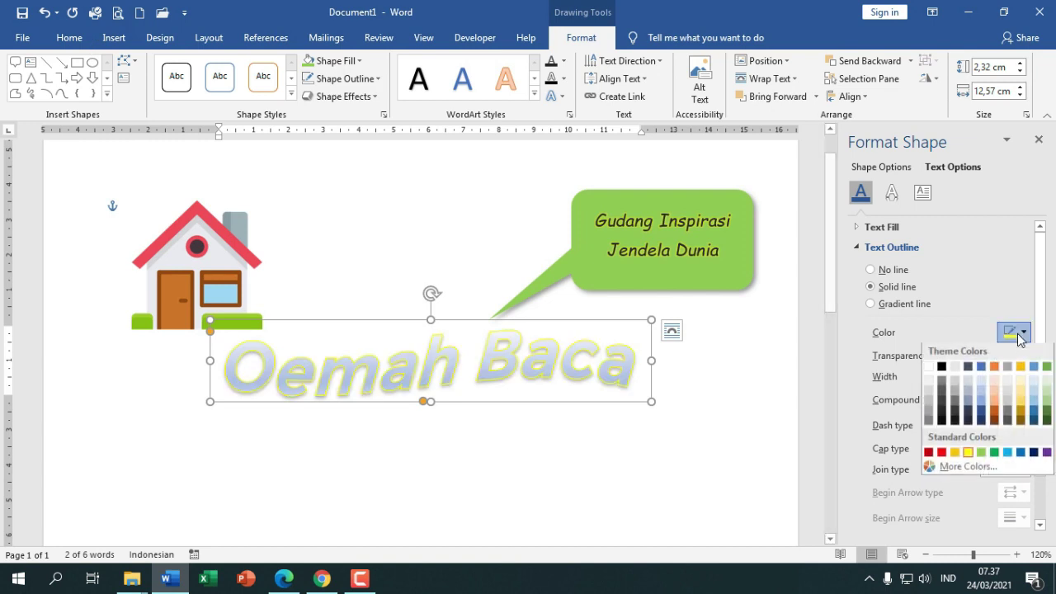
{"action": "left_click", "coordinate": [948, 417]}
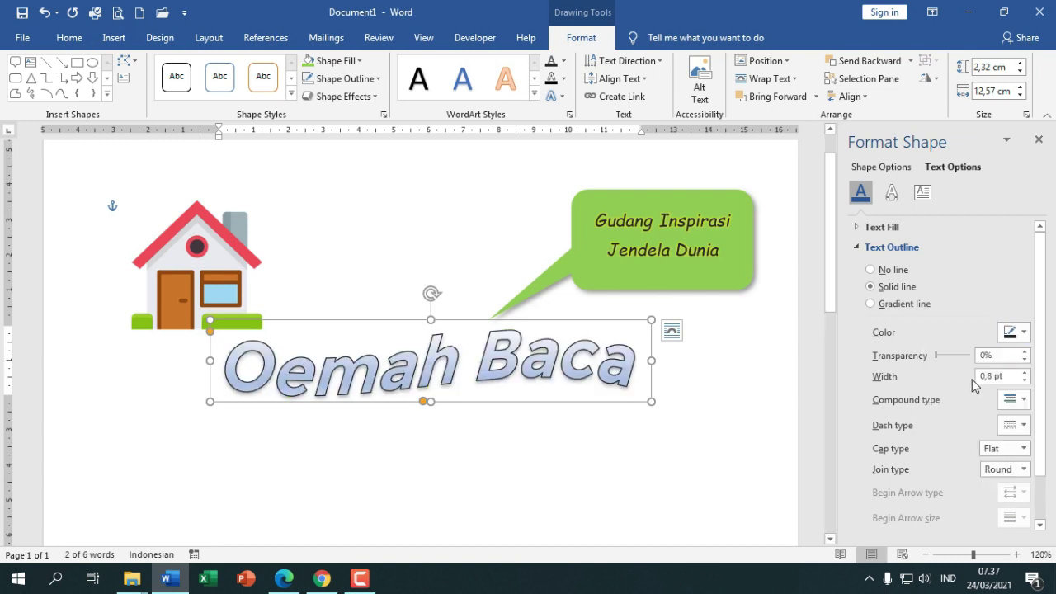
Set the title's text outline transparency to about 52% and its width to 1.5 pt
{"action": "mouse_move", "coordinate": [938, 360]}
{"action": "left_mouse_down"}
{"action": "mouse_move", "coordinate": [967, 360]}
{"action": "mouse_move", "coordinate": [941, 360]}
{"action": "mouse_move", "coordinate": [969, 370]}
{"action": "mouse_move", "coordinate": [954, 368]}
{"action": "left_mouse_up"}
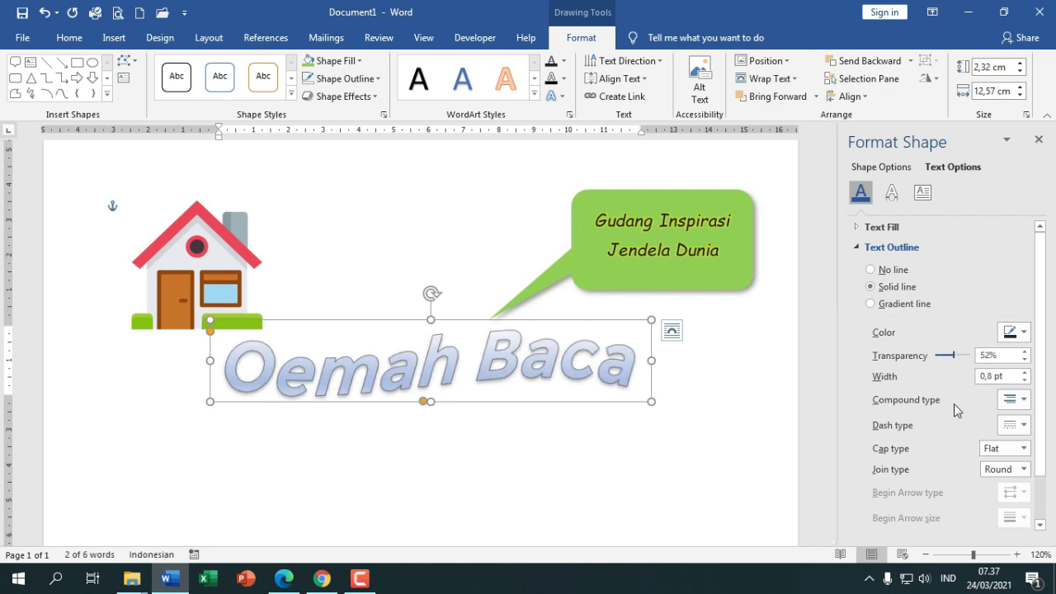
{"action": "left_click", "coordinate": [1026, 373]}
{"action": "left_click_drag", "start_coordinate": [1026, 373], "coordinate": [1027, 382]}
{"action": "scroll", "coordinate": [1031, 384], "scroll_direction": "down", "scroll_amount": 1}
{"action": "scroll", "coordinate": [1032, 384], "scroll_direction": "up", "scroll_amount": 1}
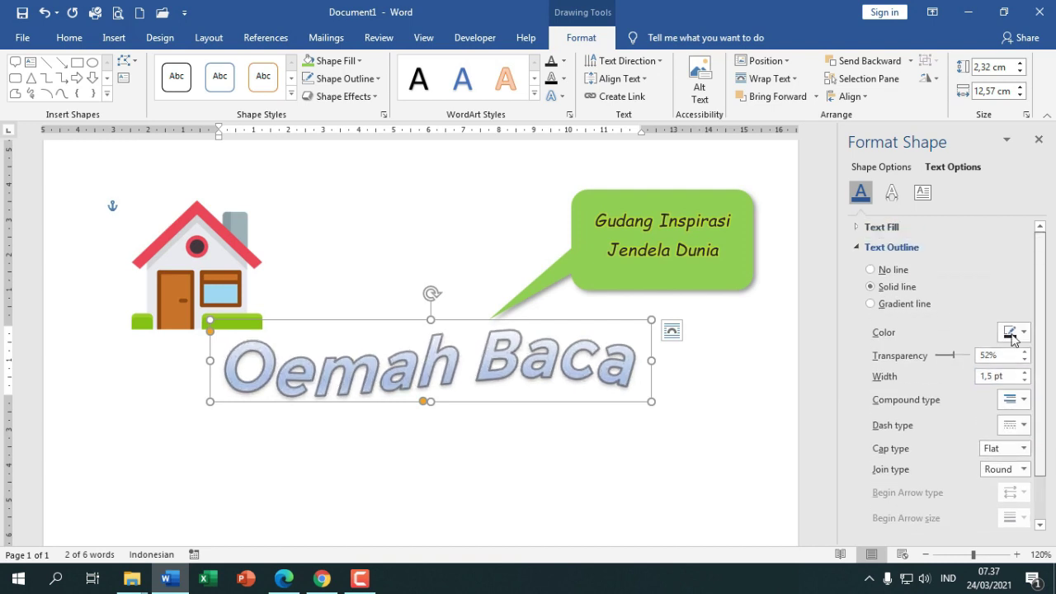
{"action": "left_click", "coordinate": [858, 247]}
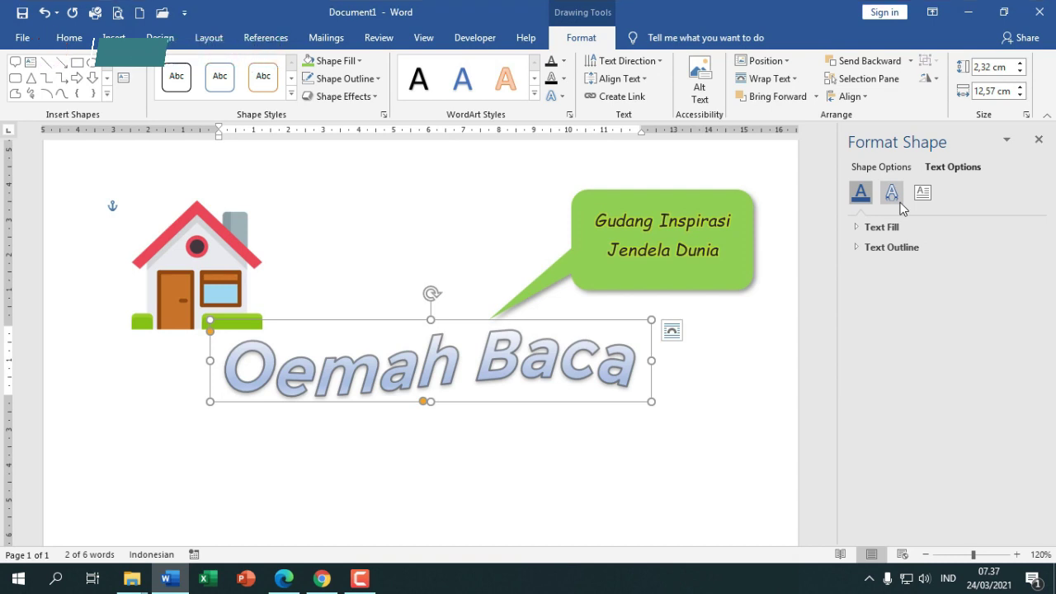
Examine the shadow, reflection and glow settings available for the title's text
{"action": "left_click", "coordinate": [891, 193]}
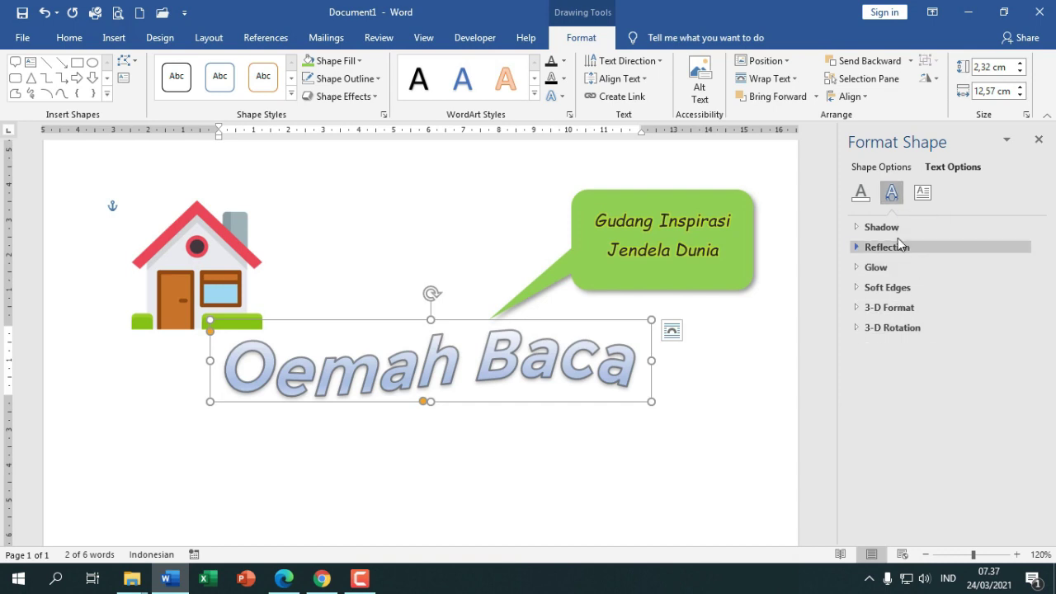
{"action": "left_click", "coordinate": [896, 228]}
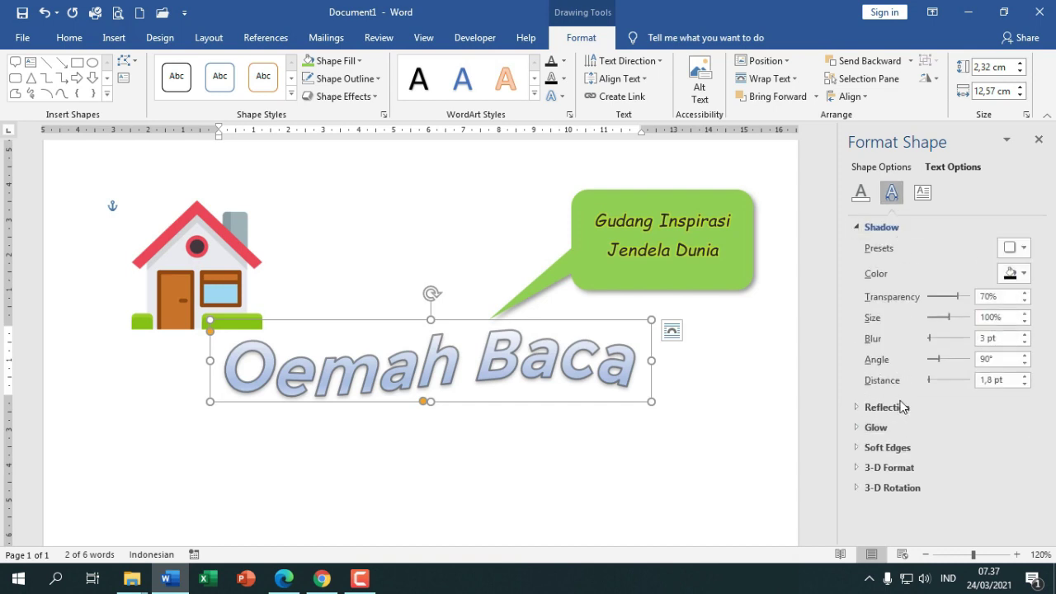
{"action": "left_click", "coordinate": [902, 406]}
{"action": "scroll", "coordinate": [927, 341], "scroll_direction": "down", "scroll_amount": 2}
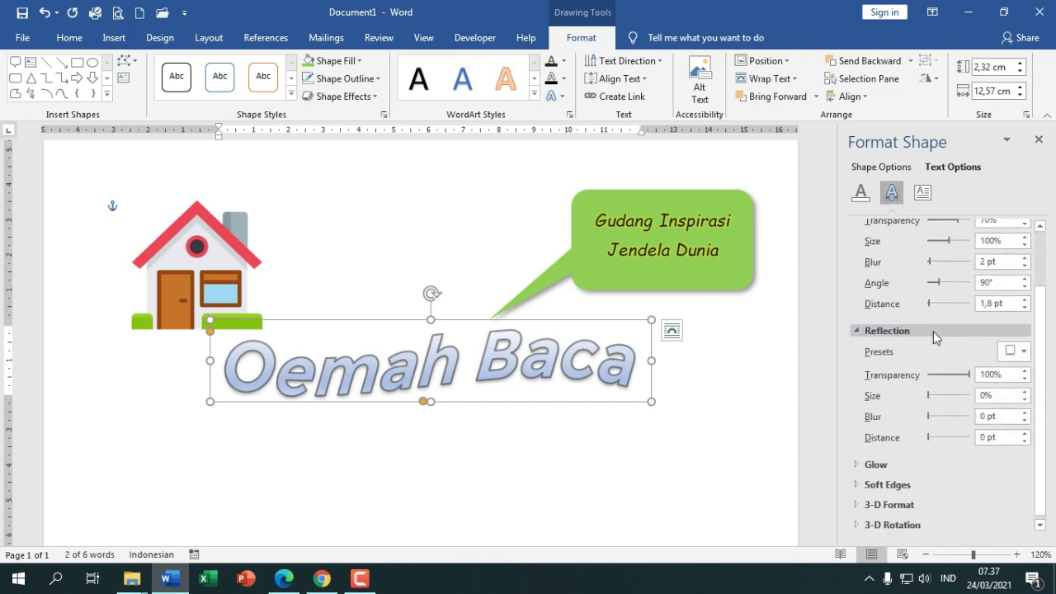
{"action": "left_click", "coordinate": [925, 468]}
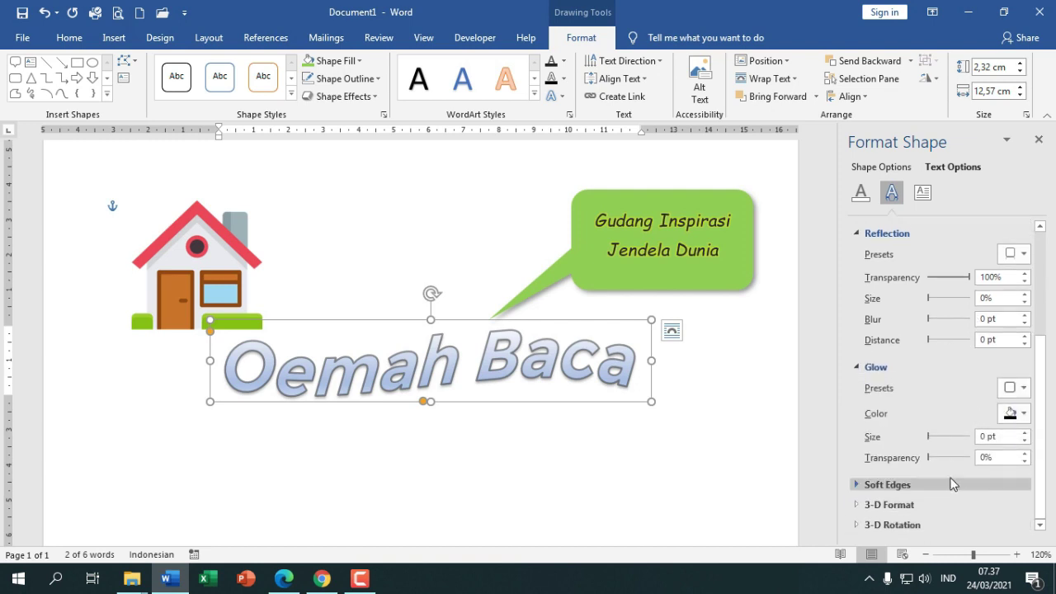
Set the vertical alignment of the title's text box to Middle
{"action": "left_click", "coordinate": [926, 192]}
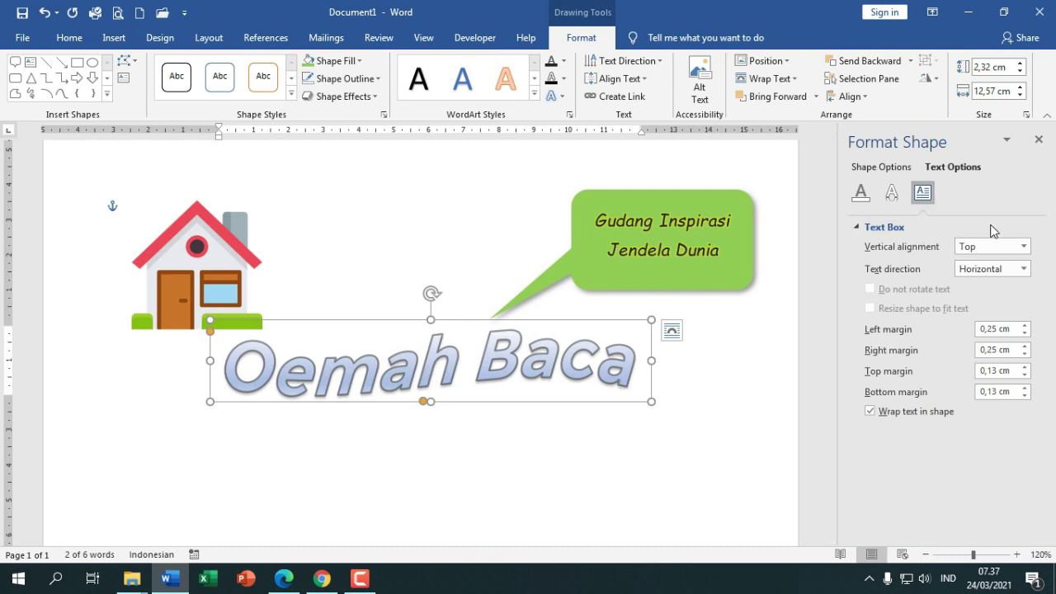
{"action": "left_click", "coordinate": [1023, 247]}
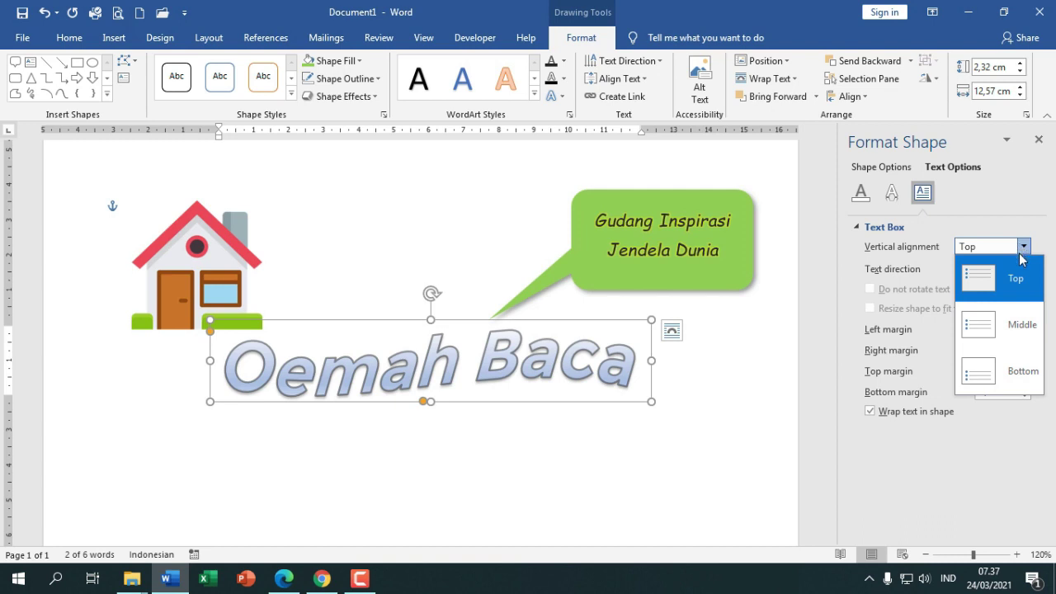
{"action": "left_click", "coordinate": [1000, 307]}
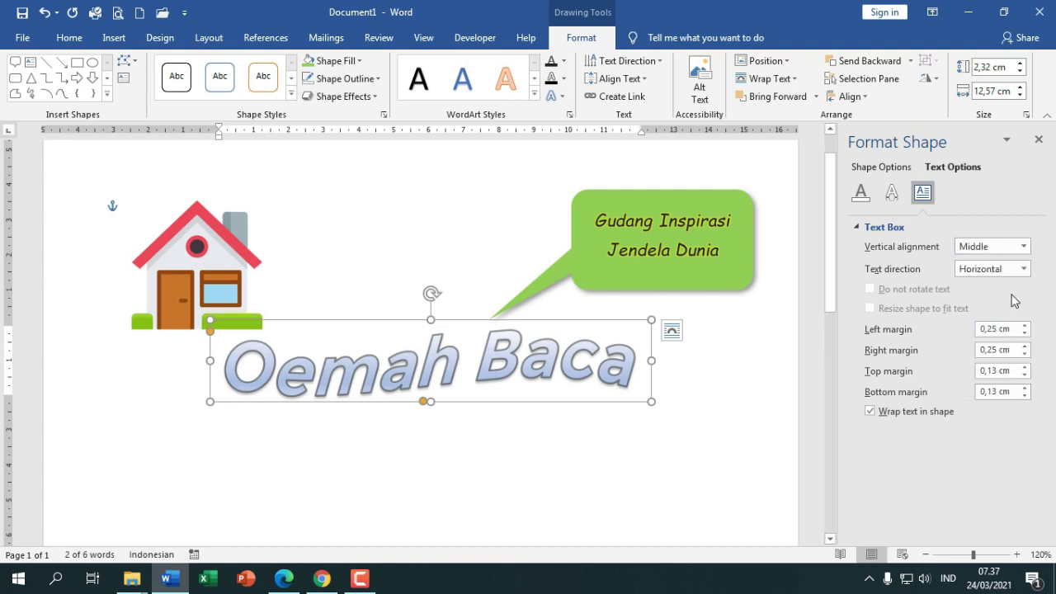
{"action": "left_click", "coordinate": [1023, 246]}
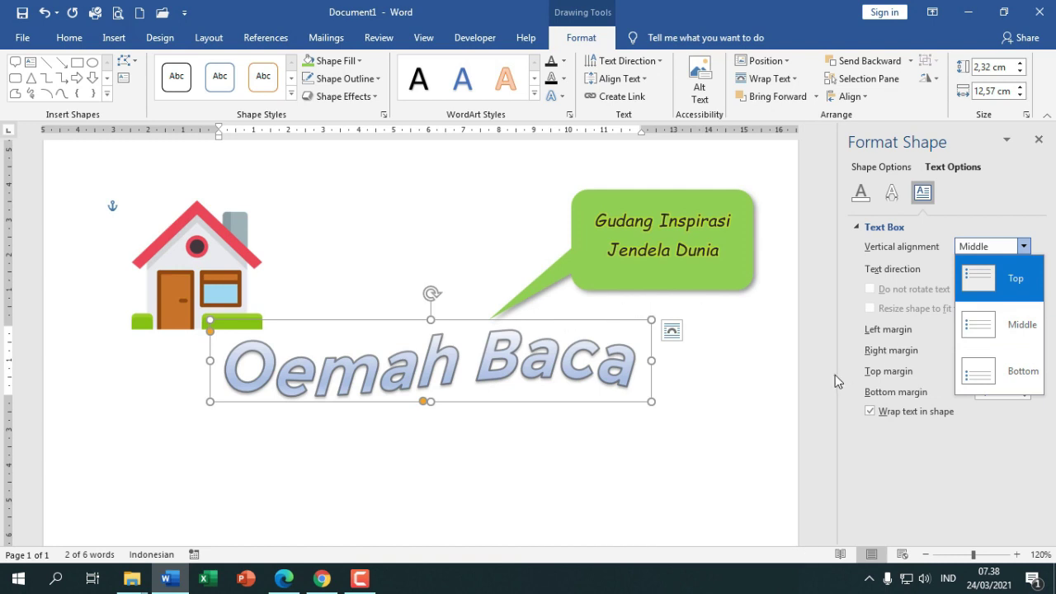
{"action": "left_click", "coordinate": [991, 213]}
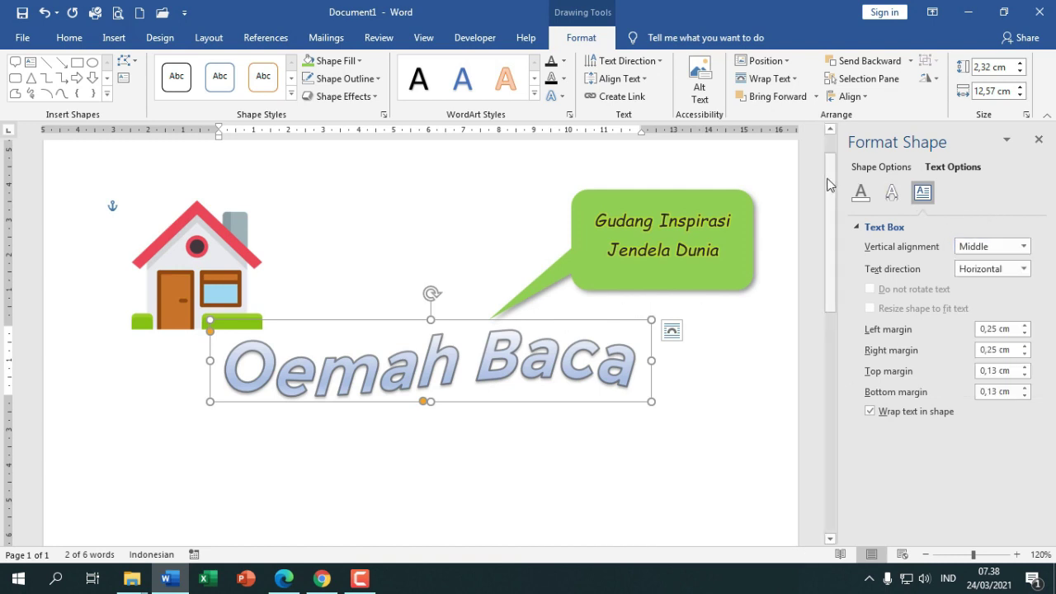
Apply the first outer shadow preset to the title's WordArt shape
{"action": "left_click", "coordinate": [892, 169]}
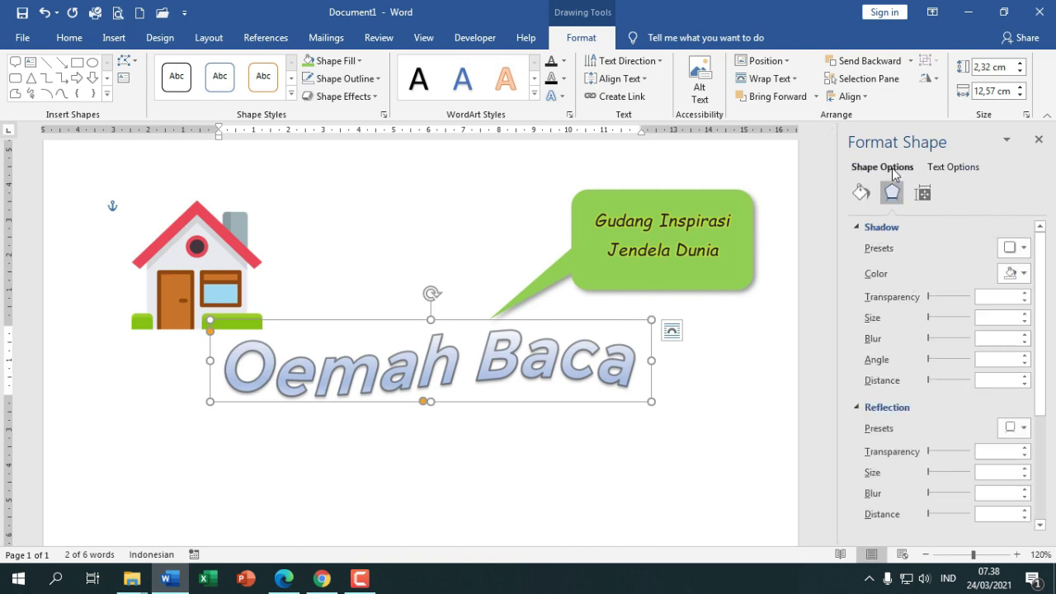
{"action": "left_click", "coordinate": [1030, 248]}
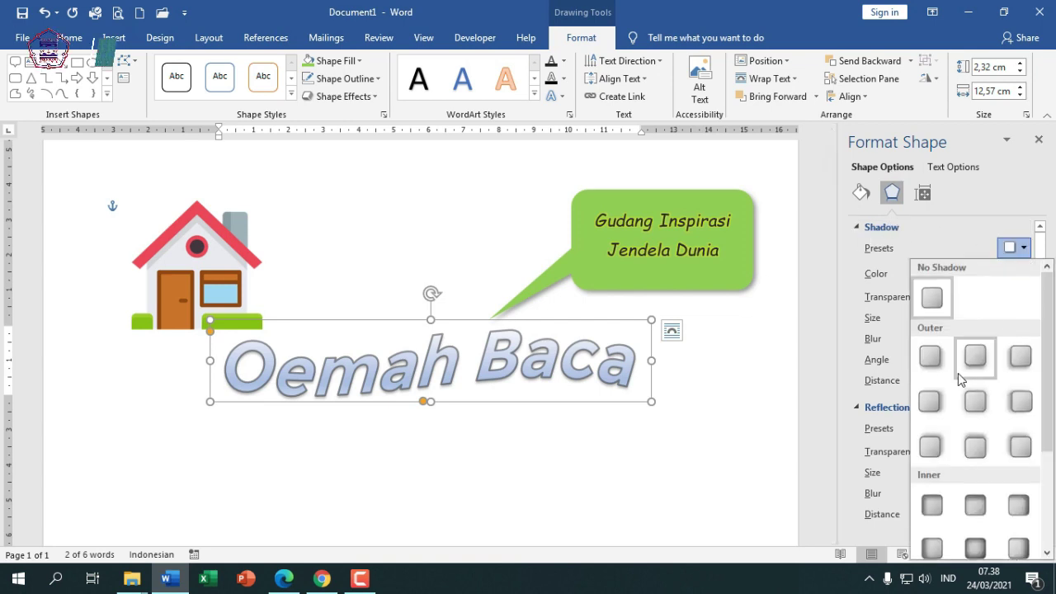
{"action": "left_click", "coordinate": [933, 360]}
{"action": "left_click", "coordinate": [560, 416]}
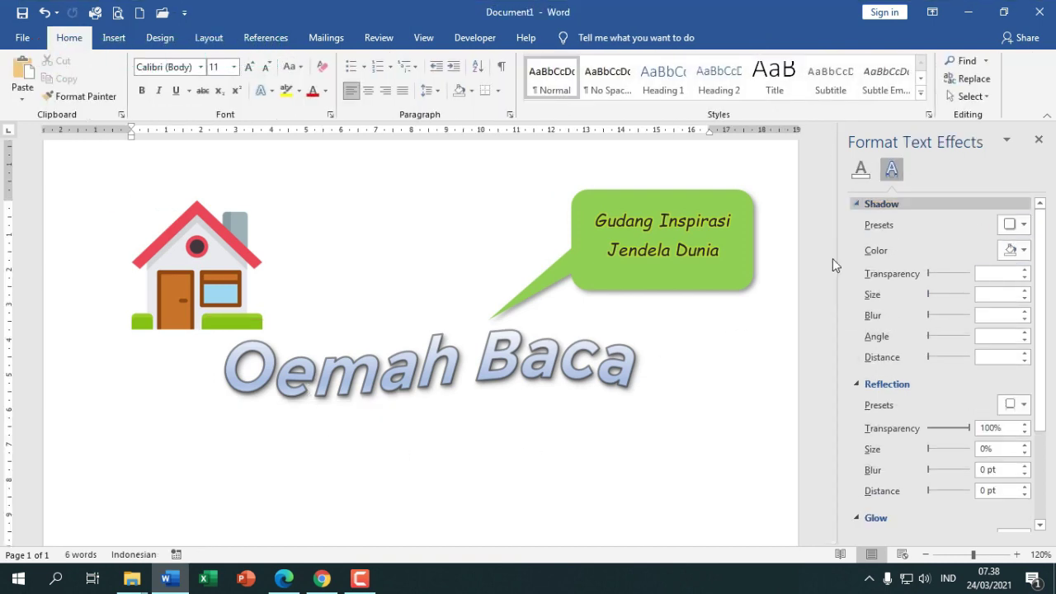
Nudge the "Oemah Baca" WordArt up slightly so it meets the speech bubble's tail, and close the formatting settings
{"action": "left_click", "coordinate": [535, 327]}
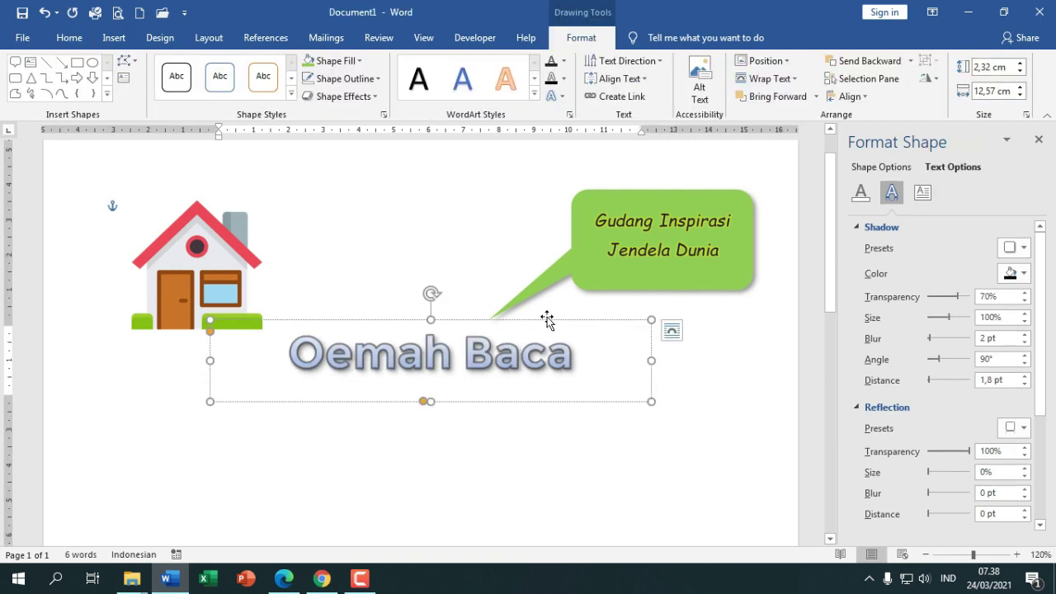
{"action": "left_click", "coordinate": [553, 323]}
{"action": "left_click_drag", "start_coordinate": [554, 322], "coordinate": [553, 313]}
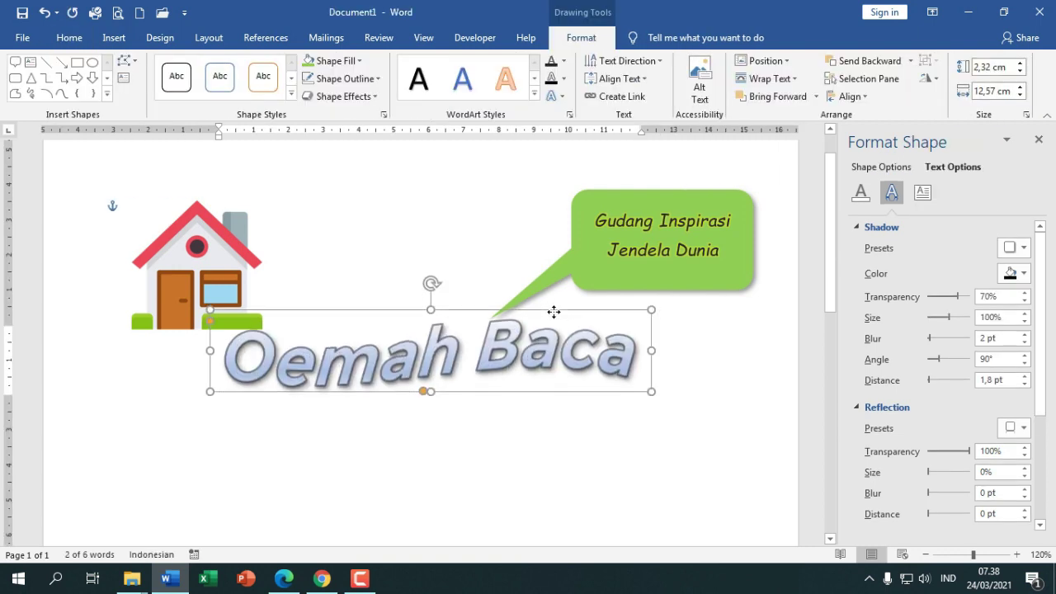
{"action": "left_click", "coordinate": [1037, 143]}
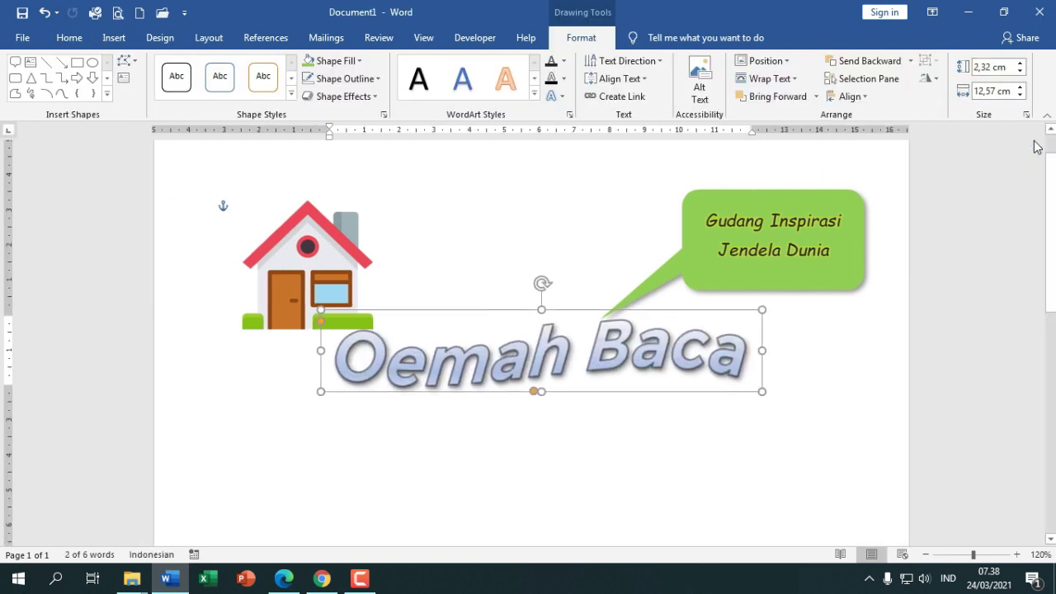
Following the reference PDF, draw a rounded rectangle about 15 cm wide and 2.91 cm high just below the title, with slightly rounder corners
{"action": "left_click", "coordinate": [284, 580]}
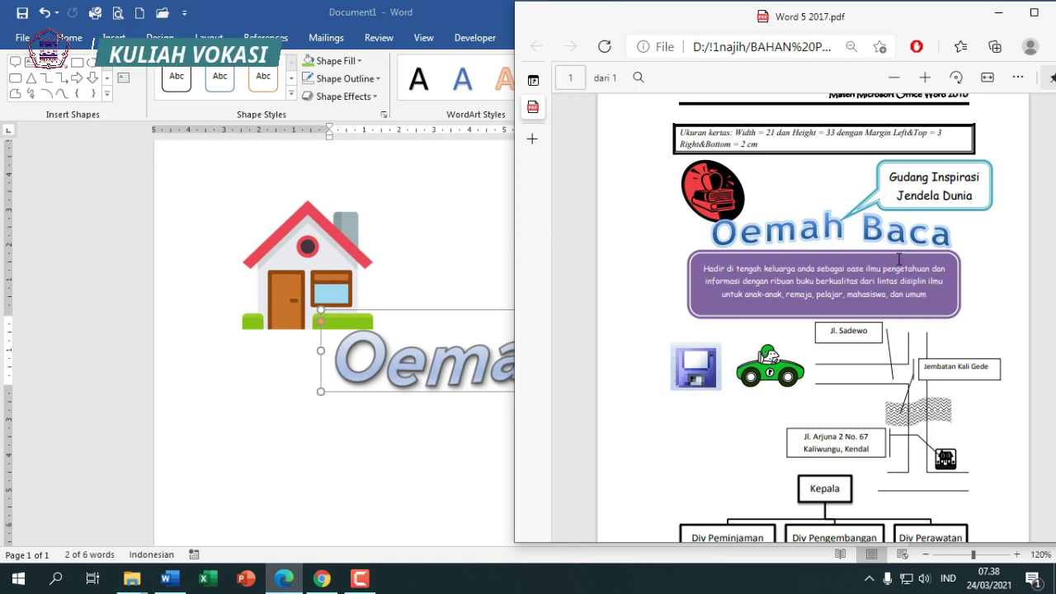
{"action": "left_click", "coordinate": [122, 43]}
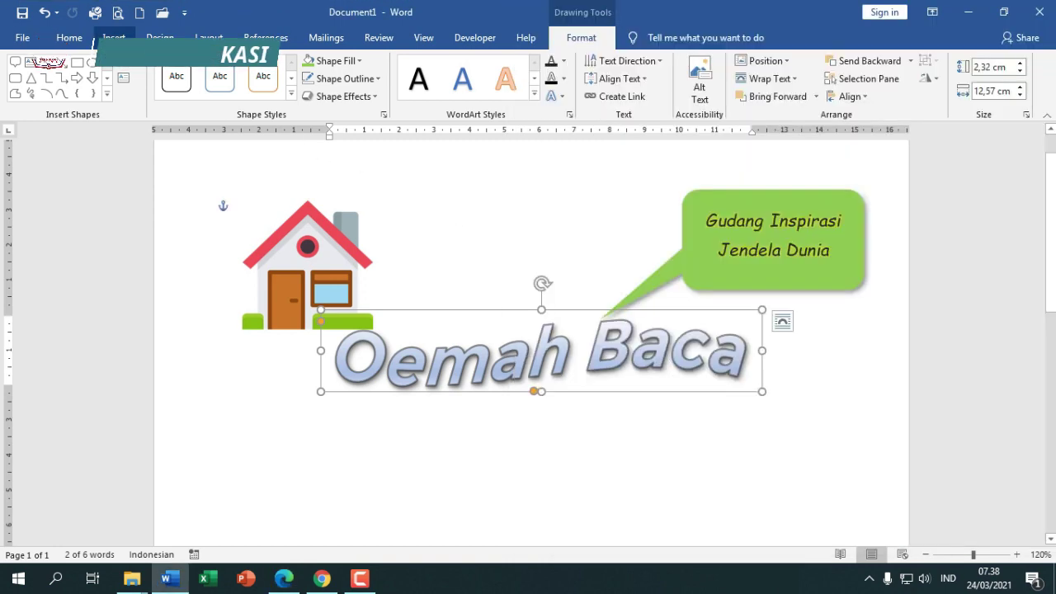
{"action": "left_click", "coordinate": [122, 43]}
{"action": "left_click", "coordinate": [198, 62]}
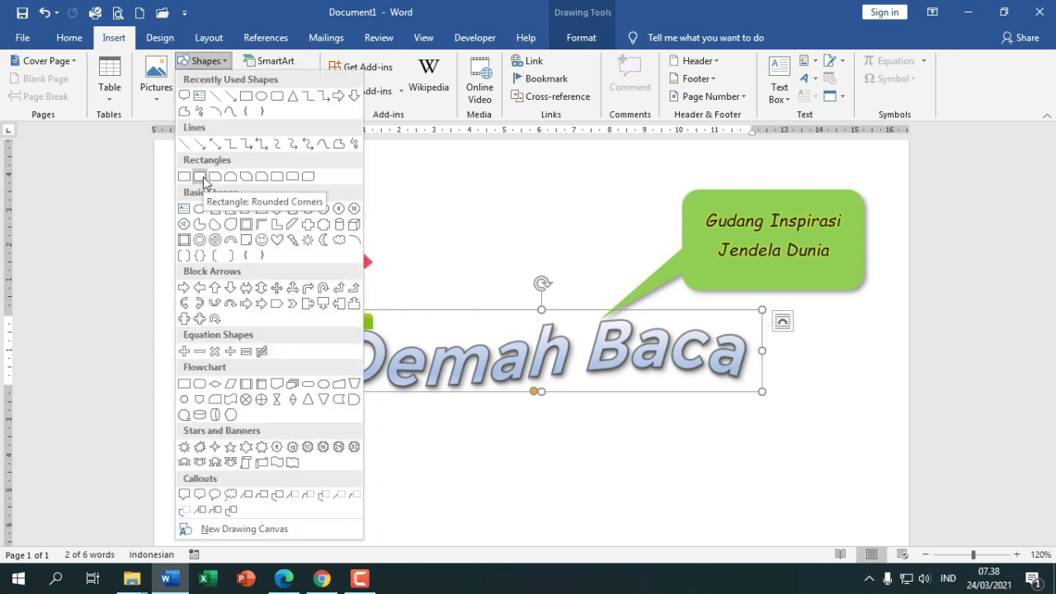
{"action": "left_click", "coordinate": [204, 178]}
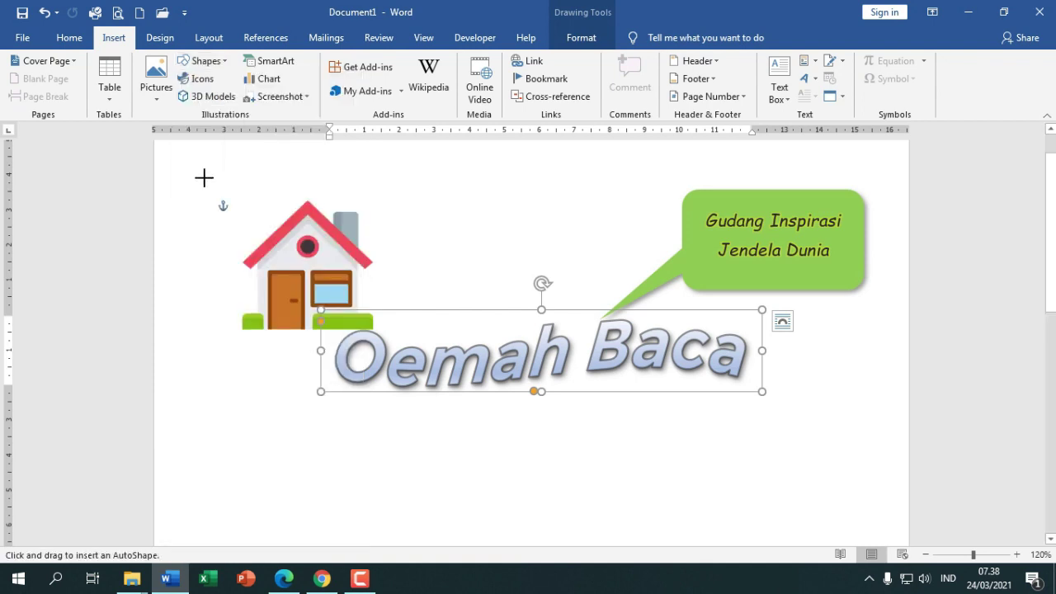
{"action": "scroll", "coordinate": [371, 422], "scroll_direction": "down", "scroll_amount": 3}
{"action": "left_click_drag", "start_coordinate": [269, 316], "coordinate": [793, 417]}
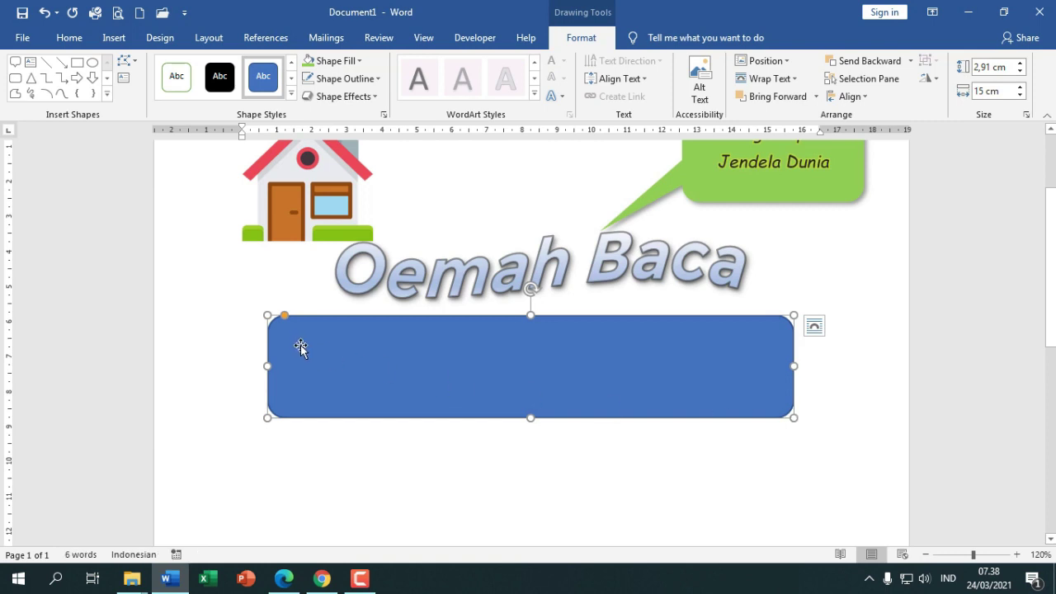
{"action": "mouse_move", "coordinate": [284, 319]}
{"action": "left_mouse_down"}
{"action": "mouse_move", "coordinate": [309, 322]}
{"action": "mouse_move", "coordinate": [276, 321]}
{"action": "mouse_move", "coordinate": [330, 324]}
{"action": "mouse_move", "coordinate": [249, 319]}
{"action": "mouse_move", "coordinate": [288, 316]}
{"action": "left_mouse_up"}
{"action": "mouse_move", "coordinate": [589, 354]}
{"action": "left_mouse_down"}
{"action": "mouse_move", "coordinate": [614, 344]}
{"action": "mouse_move", "coordinate": [581, 344]}
{"action": "left_mouse_up"}
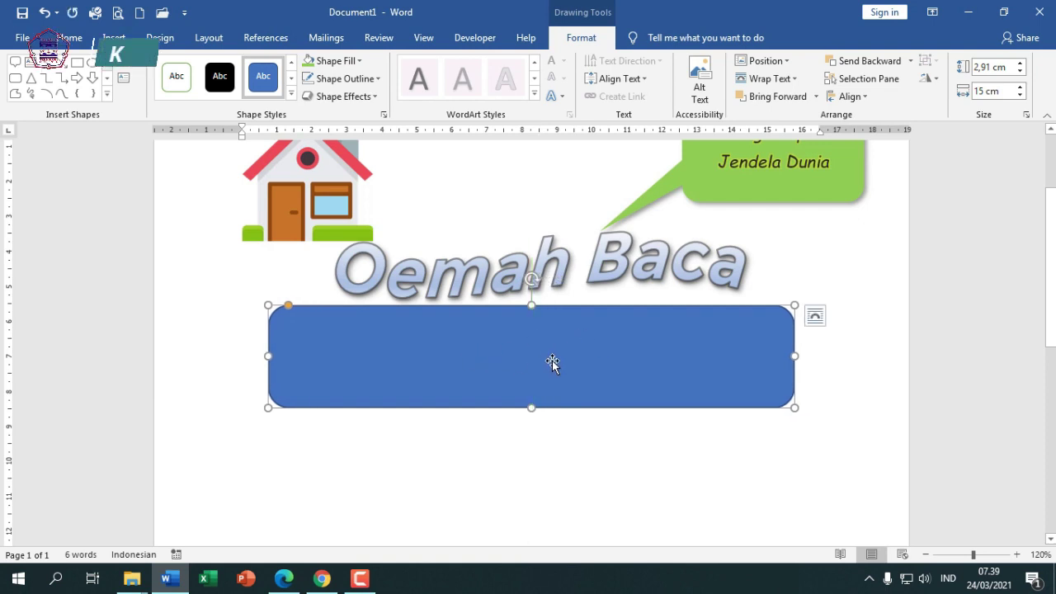
Add the text "Hadir ditengah anda" inside the blue rounded rectangle
{"action": "right_click", "coordinate": [553, 360]}
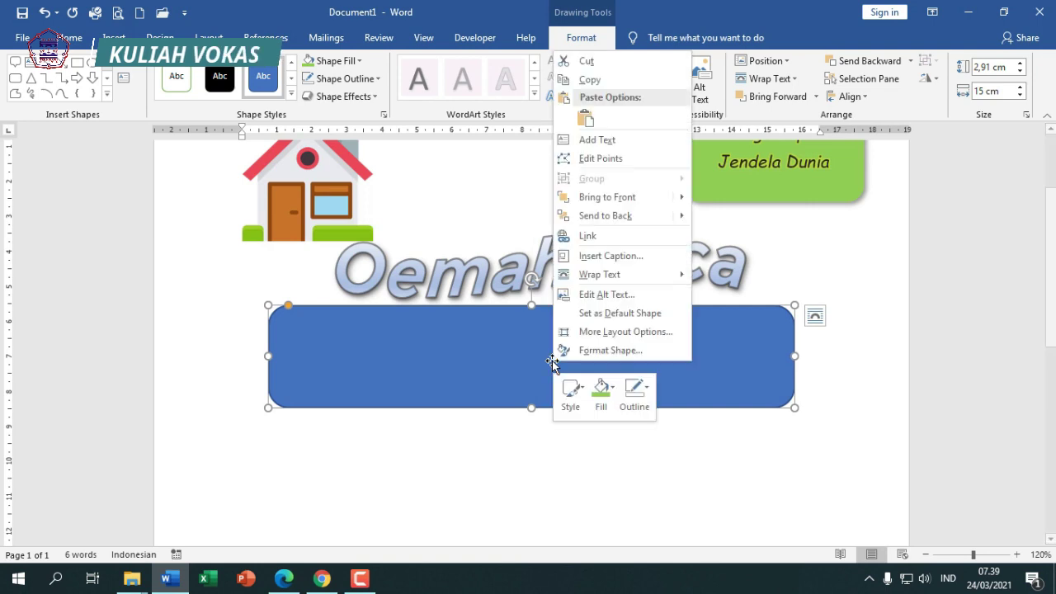
{"action": "left_click", "coordinate": [597, 141]}
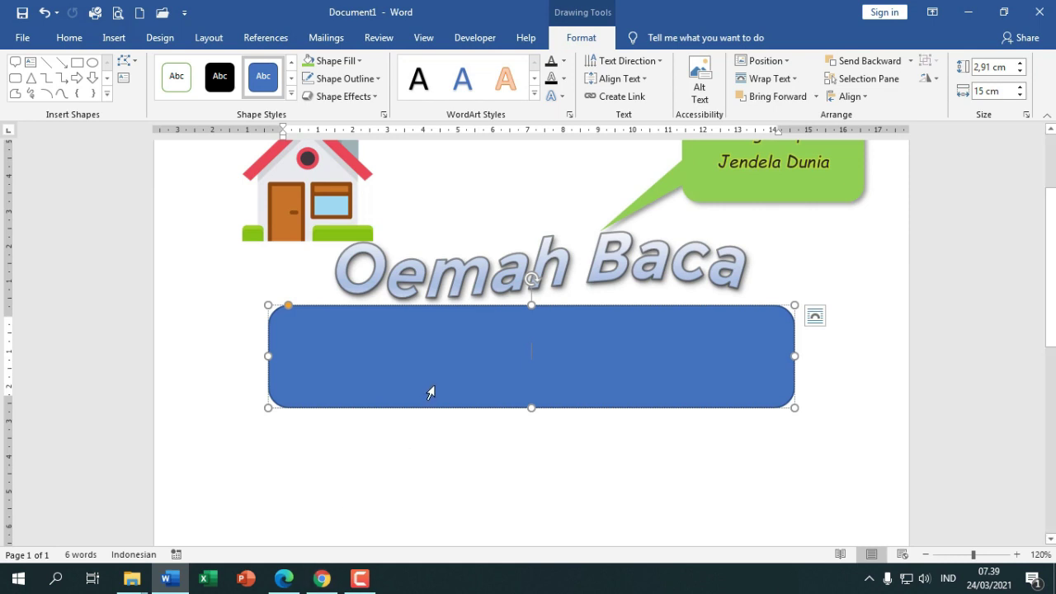
{"action": "type", "text": "hadi"}
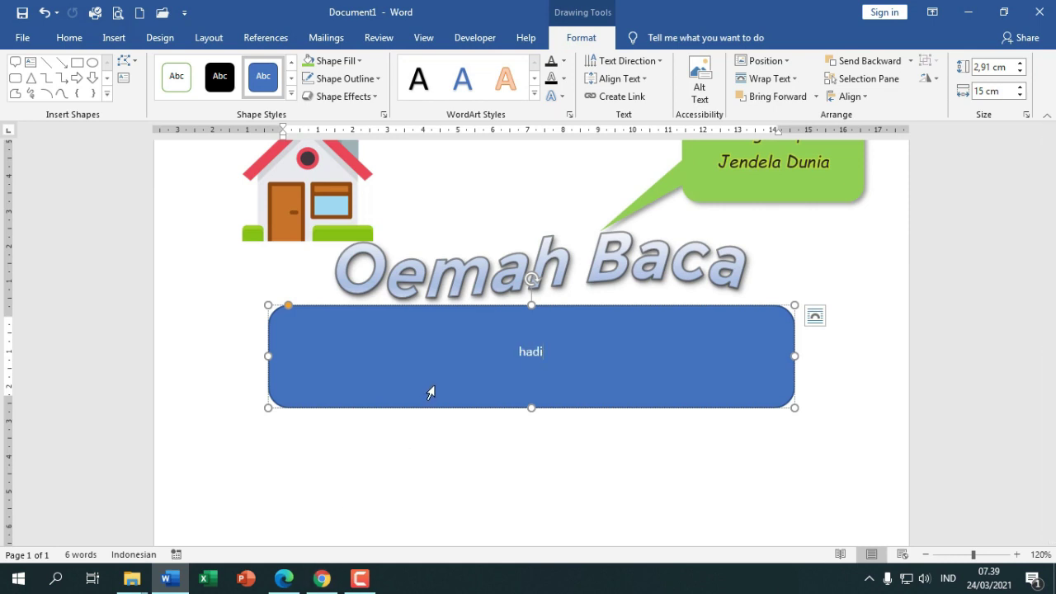
{"action": "type", "text": "r ditengah anda"}
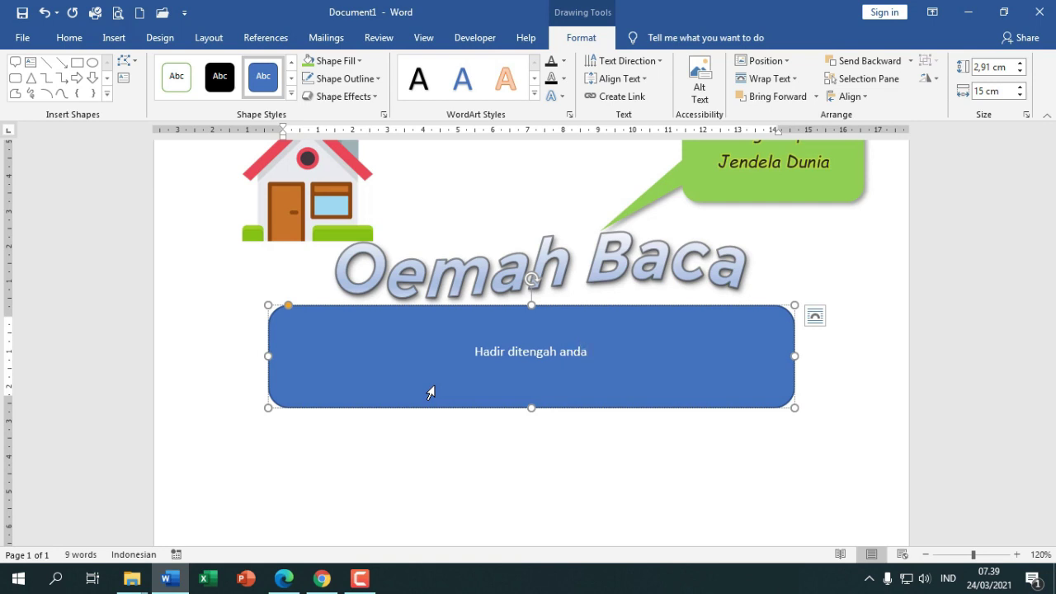
{"action": "left_click", "coordinate": [613, 308]}
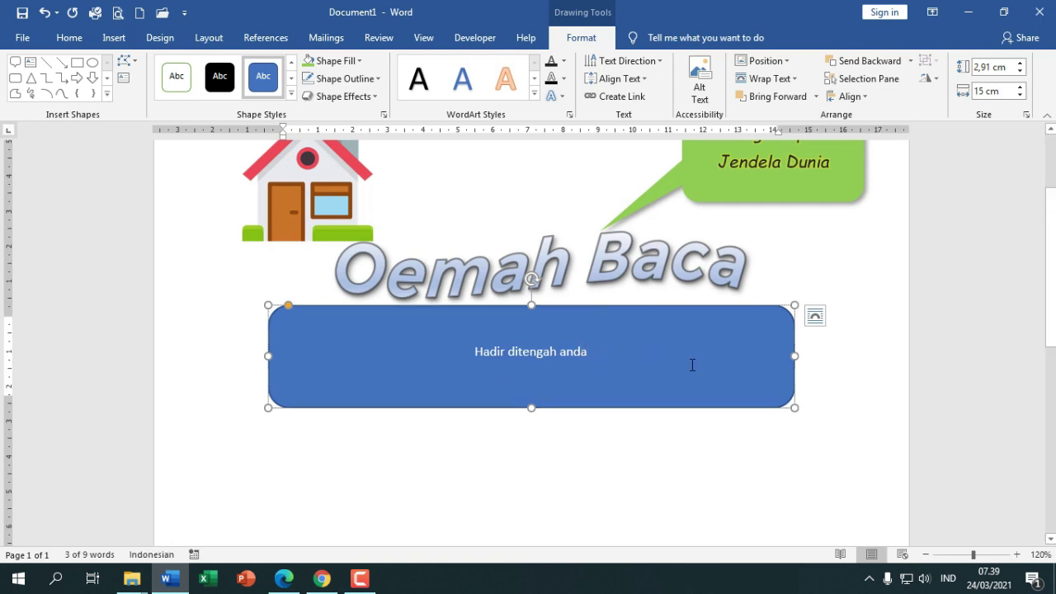
{"action": "scroll", "coordinate": [693, 365], "scroll_direction": "up", "scroll_amount": 2}
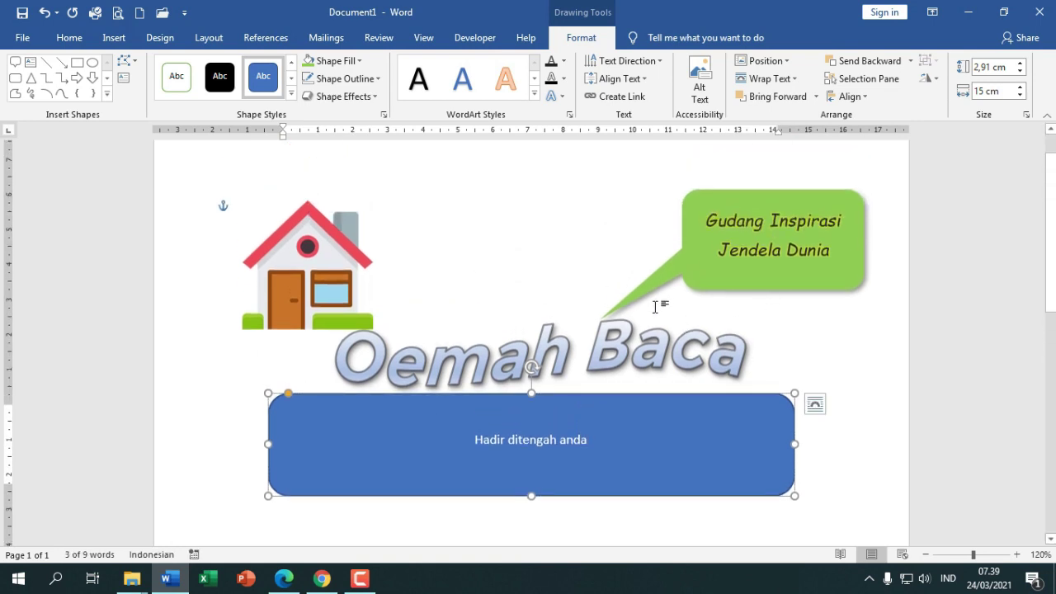
Show the street map section of the reference PDF and shrink the Word window so both documents sit side by side
{"action": "scroll", "coordinate": [655, 307], "scroll_direction": "down", "scroll_amount": 2}
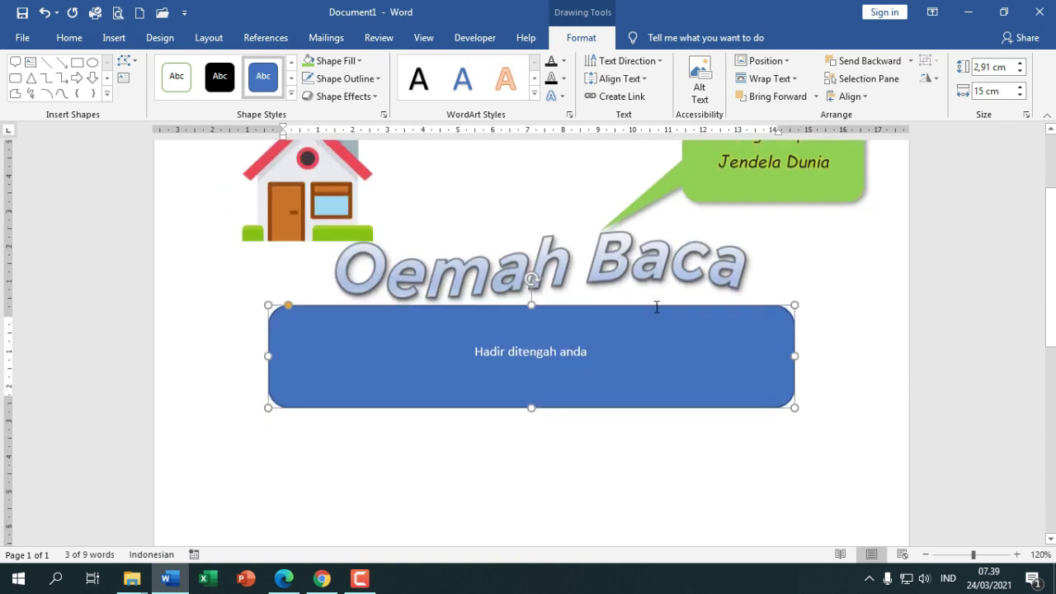
{"action": "scroll", "coordinate": [655, 306], "scroll_direction": "down", "scroll_amount": 2}
{"action": "scroll", "coordinate": [655, 307], "scroll_direction": "up", "scroll_amount": 2}
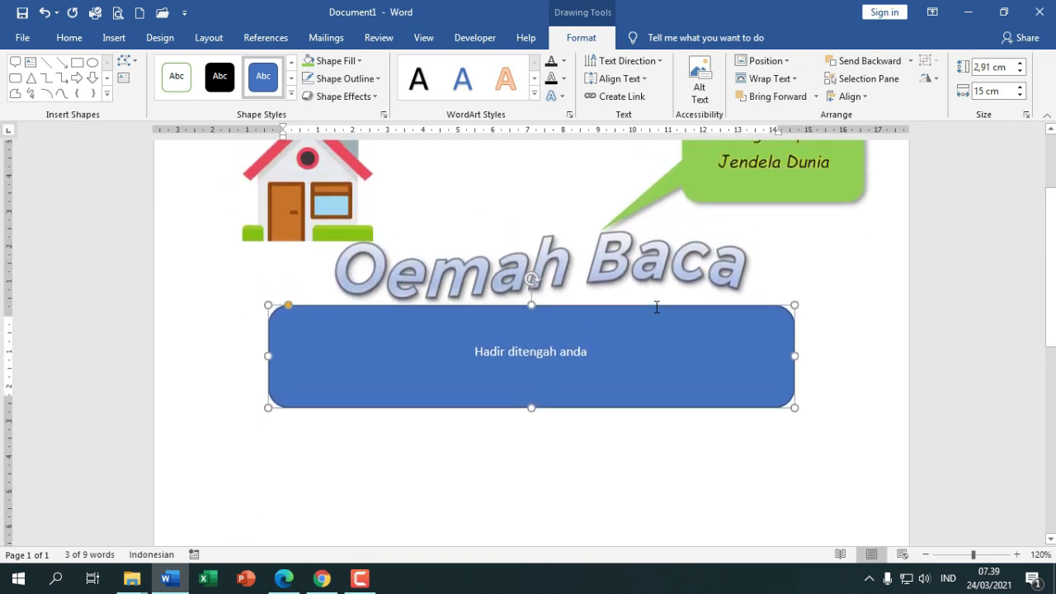
{"action": "left_click", "coordinate": [284, 577]}
{"action": "scroll", "coordinate": [876, 356], "scroll_direction": "down", "scroll_amount": 3}
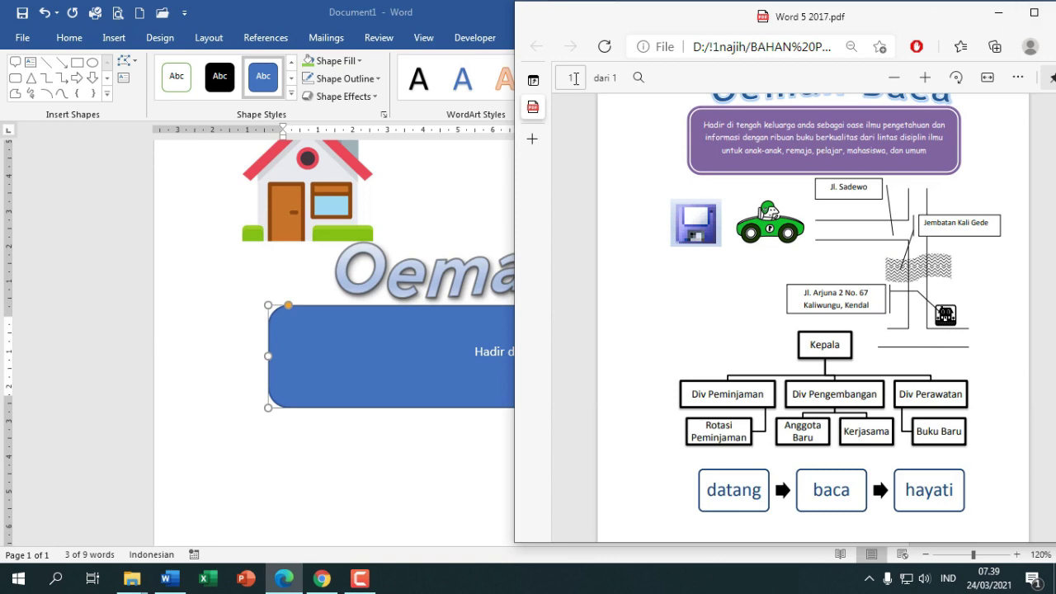
{"action": "left_click", "coordinate": [521, 188]}
{"action": "left_click", "coordinate": [1003, 12]}
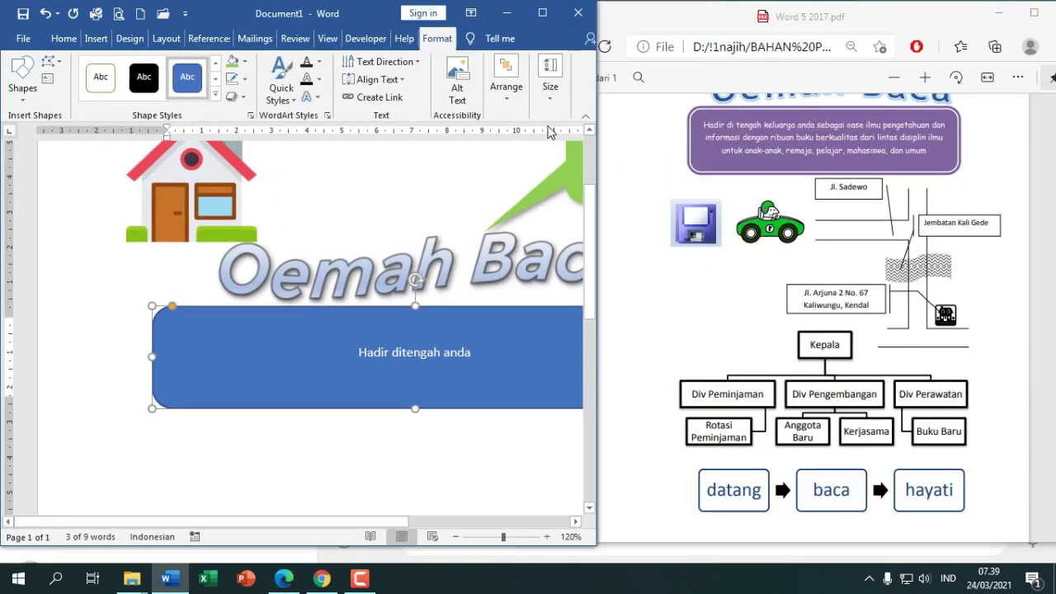
{"action": "left_click", "coordinate": [271, 464]}
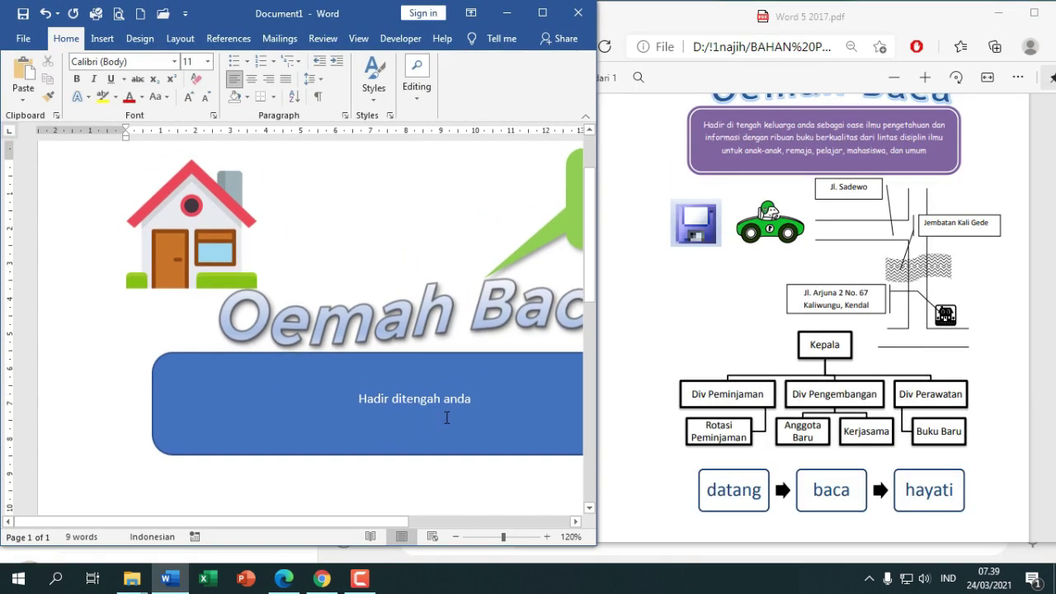
{"action": "scroll", "coordinate": [446, 418], "scroll_direction": "down", "scroll_amount": 3, "text": "ctrl"}
{"action": "scroll", "coordinate": [446, 417], "scroll_direction": "down", "scroll_amount": 2}
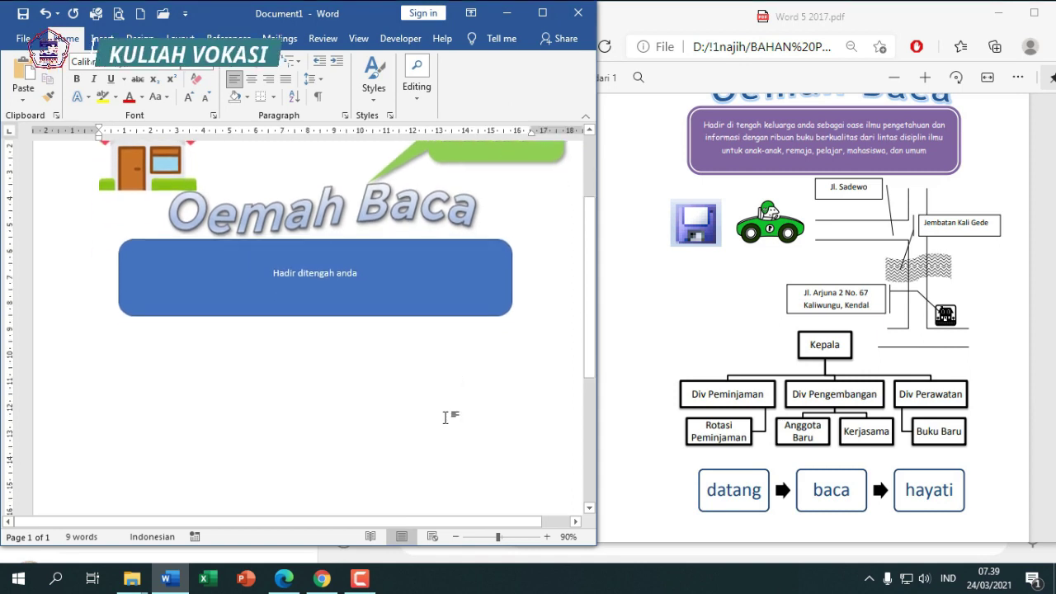
Draw a closed cloud-like Freeform shape below the description box and shift it slightly to the right
{"action": "left_click", "coordinate": [109, 43]}
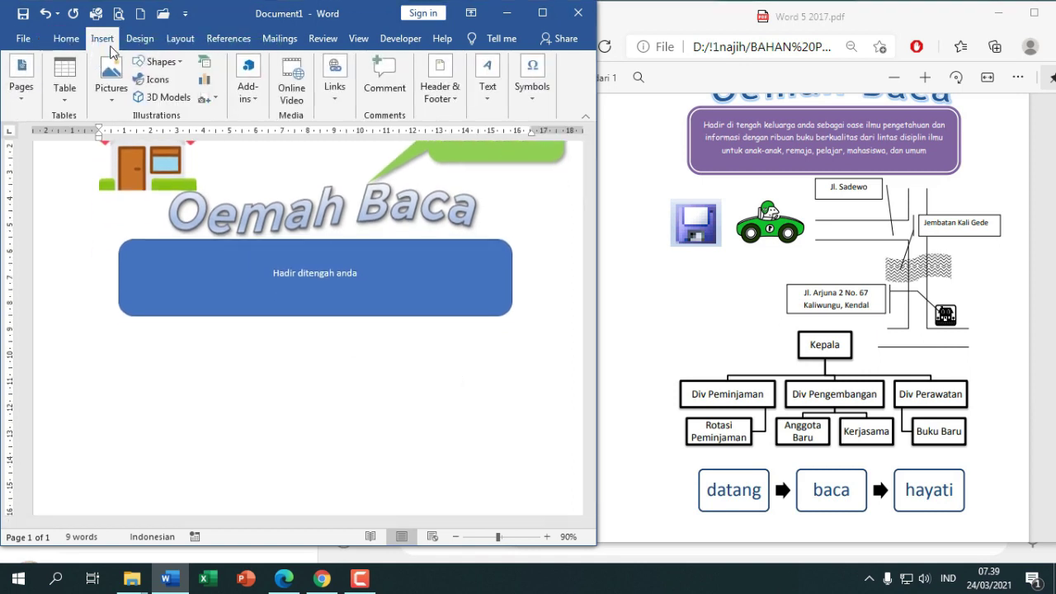
{"action": "left_click", "coordinate": [174, 62]}
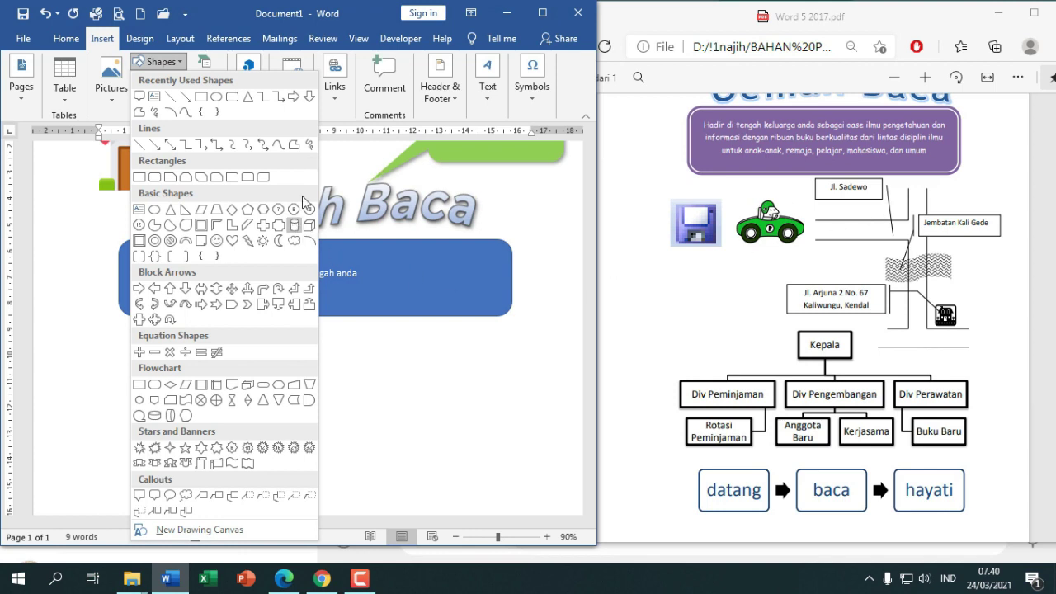
{"action": "right_click", "coordinate": [295, 147]}
{"action": "left_click", "coordinate": [360, 151]}
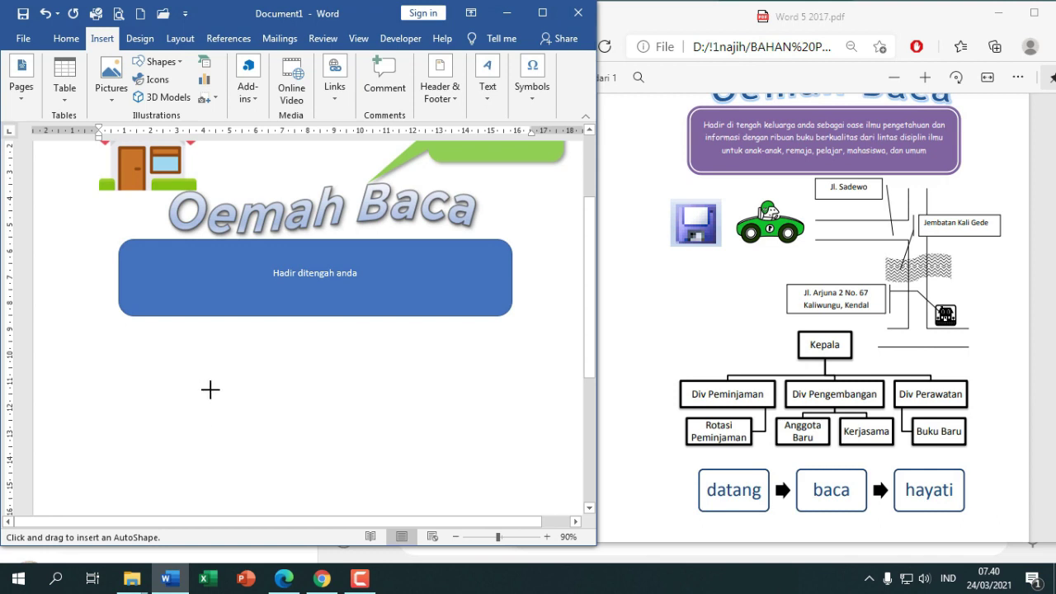
{"action": "scroll", "coordinate": [239, 443], "scroll_direction": "up", "scroll_amount": 2, "text": "ctrl"}
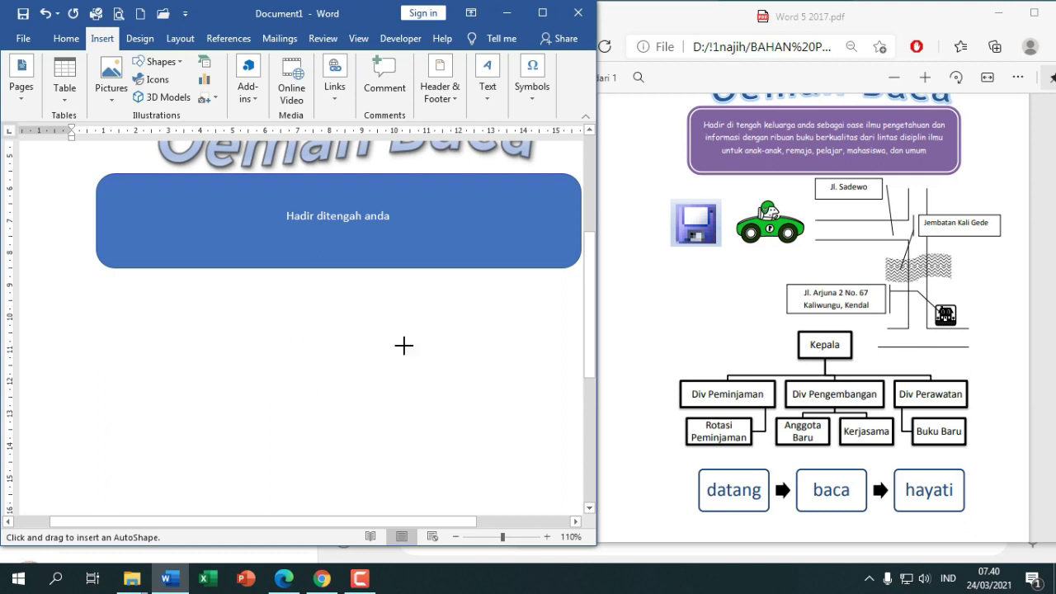
{"action": "mouse_move", "coordinate": [288, 385]}
{"action": "left_mouse_down"}
{"action": "mouse_move", "coordinate": [266, 368]}
{"action": "mouse_move", "coordinate": [295, 327]}
{"action": "mouse_move", "coordinate": [339, 300]}
{"action": "mouse_move", "coordinate": [385, 314]}
{"action": "mouse_move", "coordinate": [432, 353]}
{"action": "mouse_move", "coordinate": [379, 418]}
{"action": "mouse_move", "coordinate": [308, 429]}
{"action": "mouse_move", "coordinate": [273, 410]}
{"action": "mouse_move", "coordinate": [272, 394]}
{"action": "mouse_move", "coordinate": [286, 387]}
{"action": "left_mouse_up"}
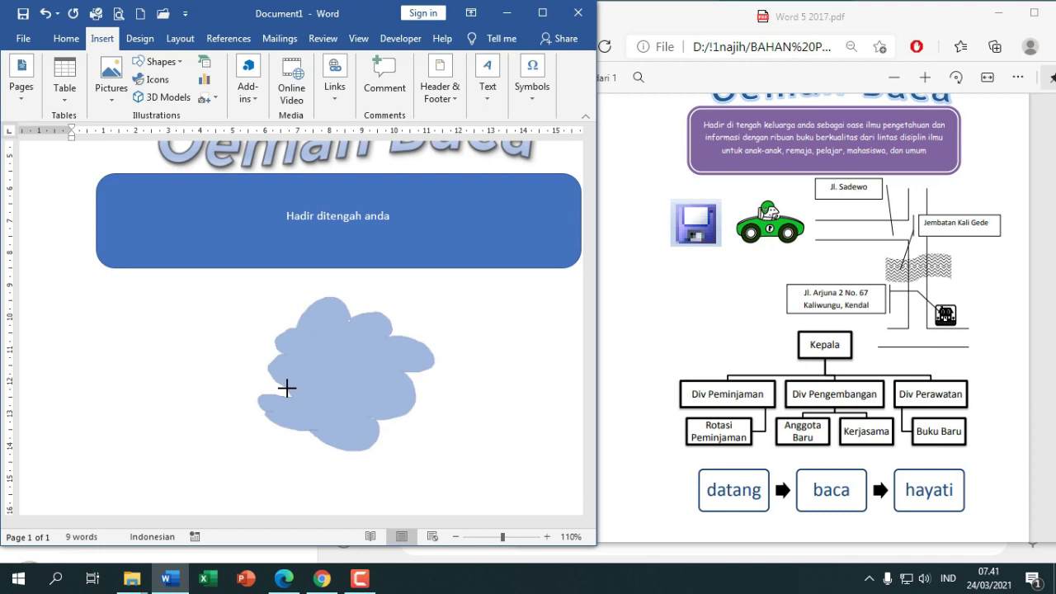
{"action": "left_click_drag", "start_coordinate": [286, 388], "coordinate": [283, 389]}
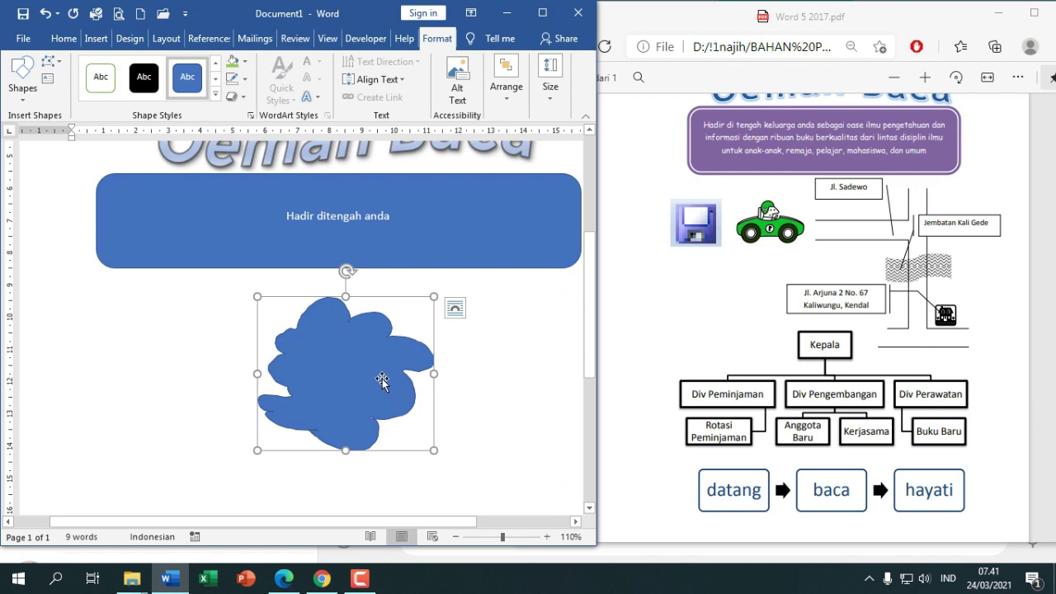
{"action": "left_click_drag", "start_coordinate": [382, 379], "coordinate": [423, 382]}
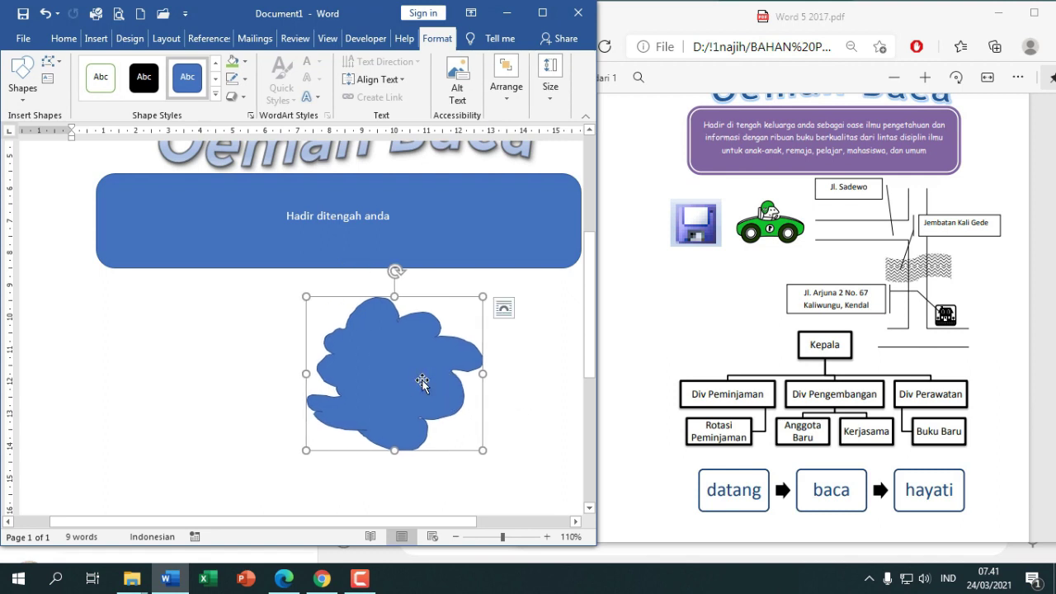
Draw a second, smaller cloud-like Freeform shape to the left of the first one
{"action": "left_click", "coordinate": [95, 38]}
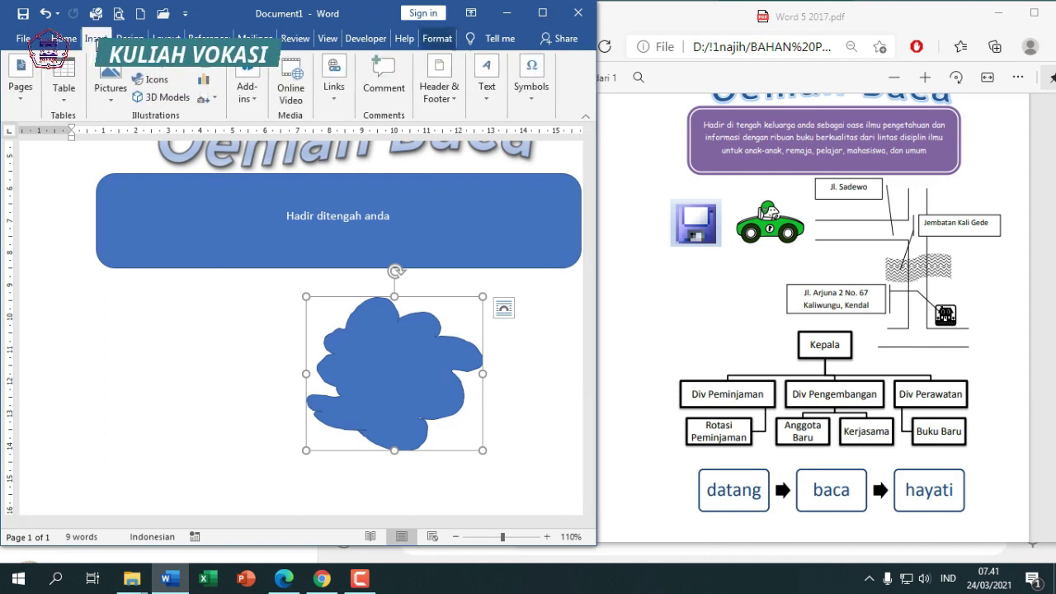
{"action": "left_click", "coordinate": [152, 64]}
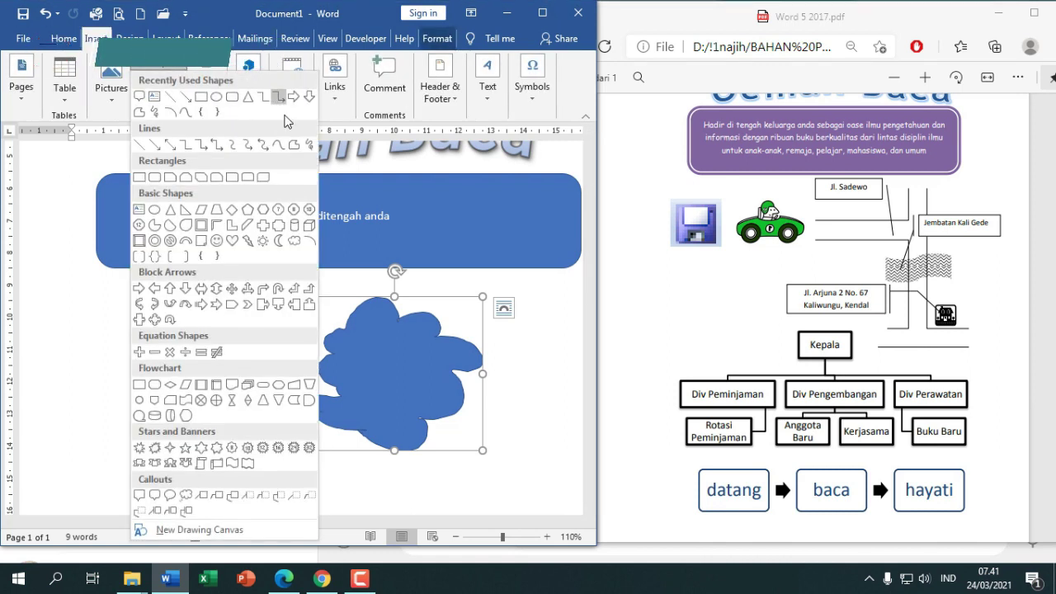
{"action": "left_click", "coordinate": [295, 144]}
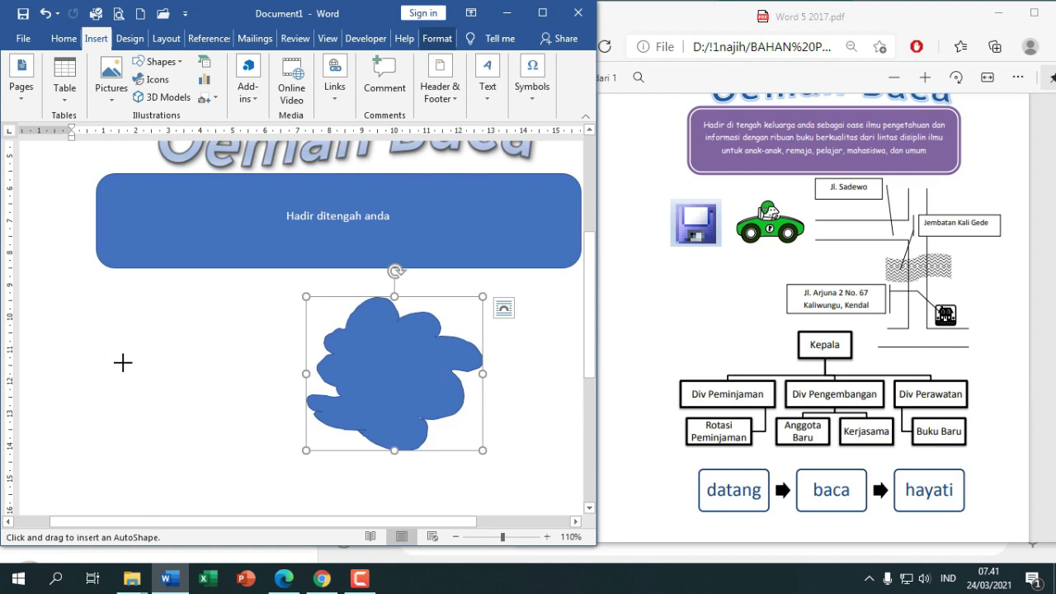
{"action": "mouse_move", "coordinate": [123, 361]}
{"action": "left_mouse_down"}
{"action": "mouse_move", "coordinate": [179, 325]}
{"action": "mouse_move", "coordinate": [229, 337]}
{"action": "mouse_move", "coordinate": [217, 405]}
{"action": "mouse_move", "coordinate": [108, 401]}
{"action": "mouse_move", "coordinate": [123, 363]}
{"action": "left_mouse_up"}
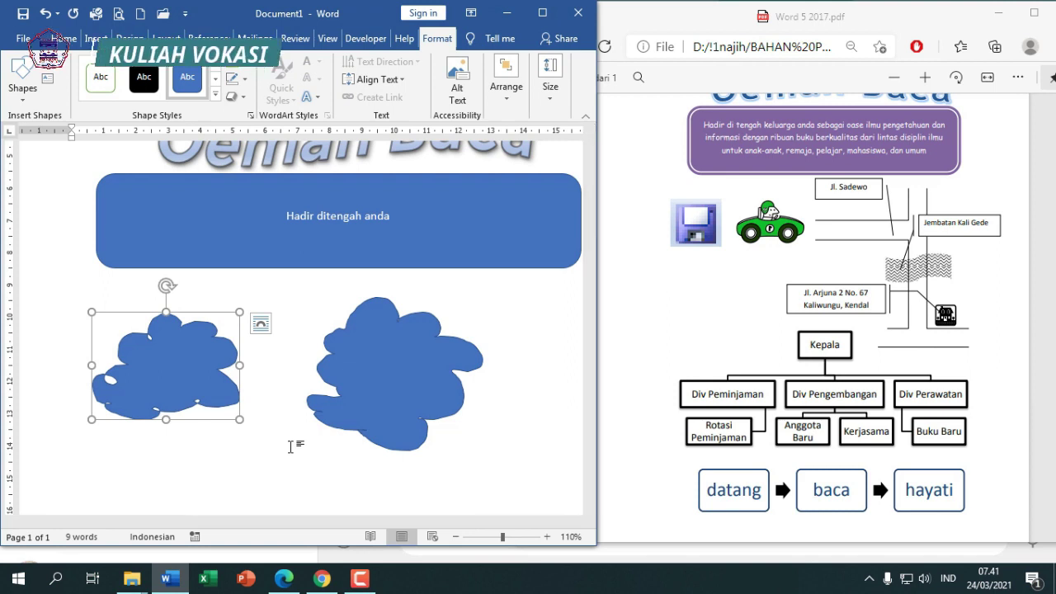
Delete both cloud-like freeform shapes below the description box
{"action": "key", "text": "Delete"}
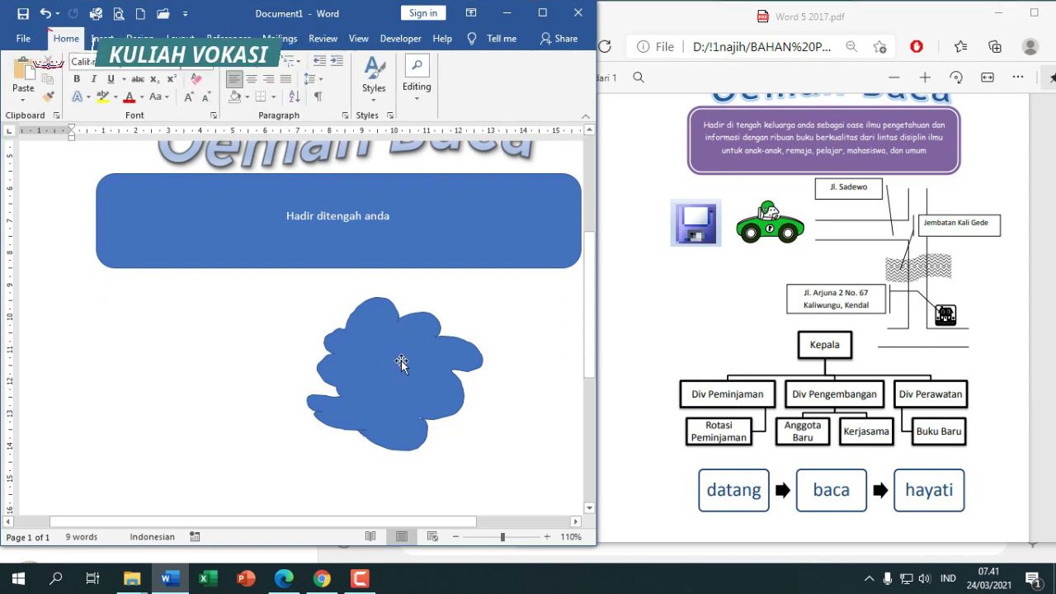
{"action": "left_click", "coordinate": [400, 362]}
{"action": "key", "text": "Delete"}
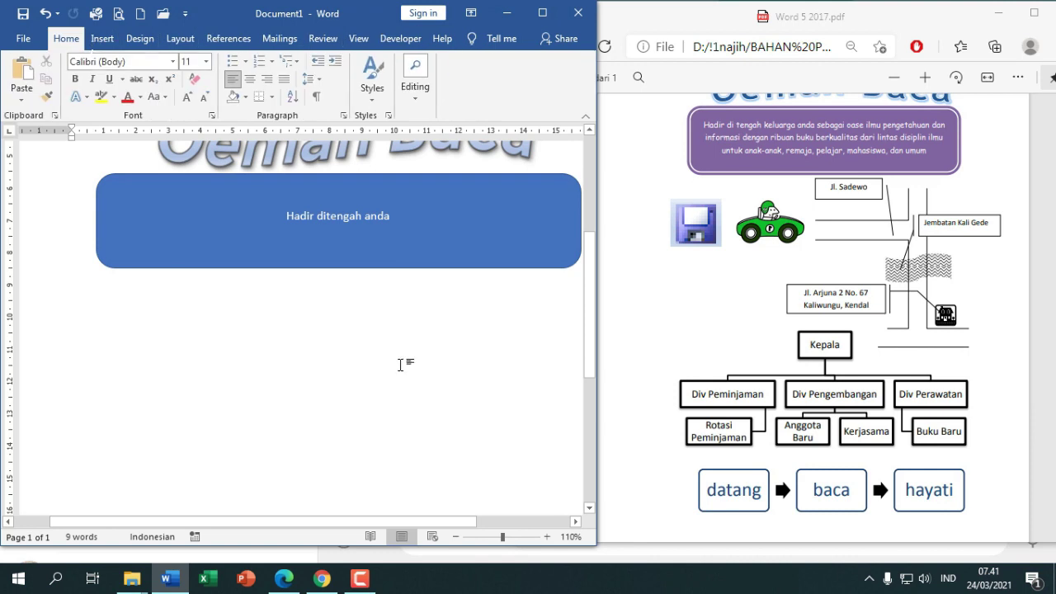
With the Freeform tool, draw an open road corner below the description box: a horizontal line turning straight up at its right end
{"action": "left_click", "coordinate": [102, 38]}
{"action": "left_click", "coordinate": [155, 64]}
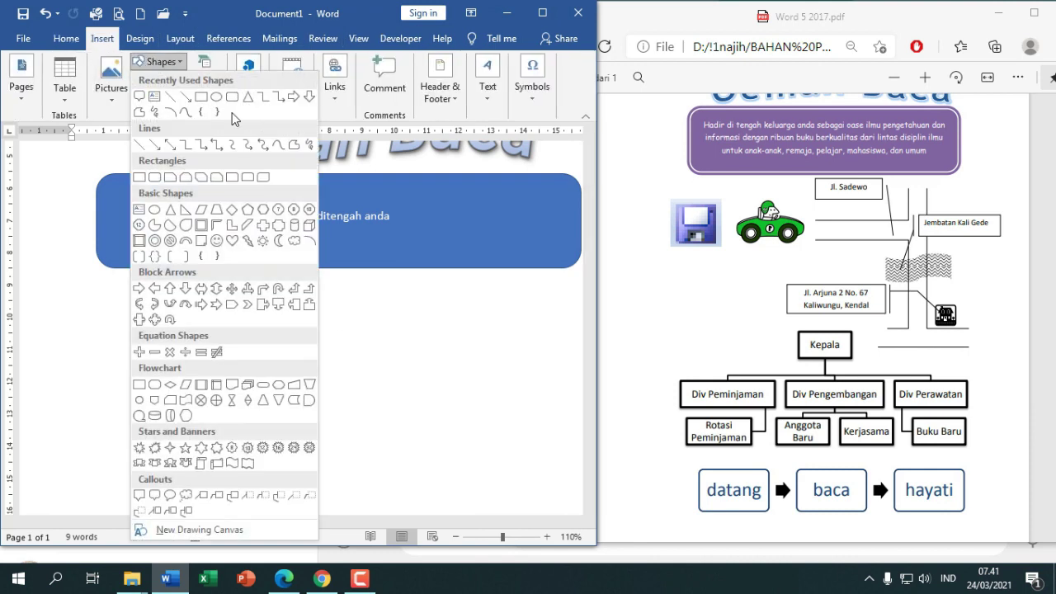
{"action": "left_click", "coordinate": [296, 150]}
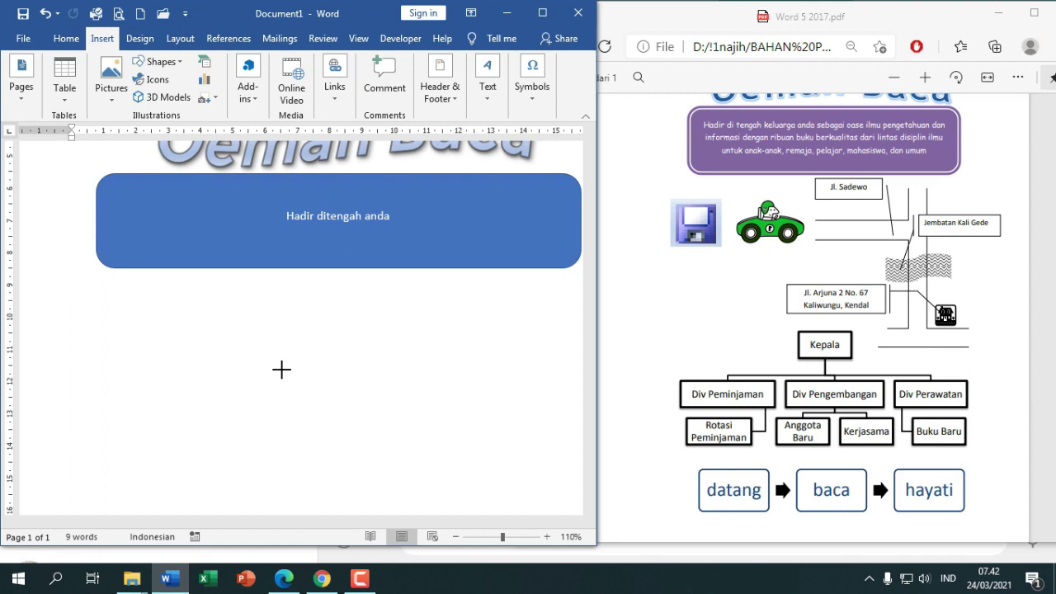
{"action": "mouse_move", "coordinate": [282, 370]}
{"action": "left_mouse_down"}
{"action": "mouse_move", "coordinate": [382, 316]}
{"action": "mouse_move", "coordinate": [394, 427]}
{"action": "mouse_move", "coordinate": [410, 425]}
{"action": "mouse_move", "coordinate": [398, 306]}
{"action": "mouse_move", "coordinate": [408, 420]}
{"action": "mouse_move", "coordinate": [422, 352]}
{"action": "mouse_move", "coordinate": [410, 306]}
{"action": "mouse_move", "coordinate": [420, 368]}
{"action": "mouse_move", "coordinate": [402, 336]}
{"action": "mouse_move", "coordinate": [434, 372]}
{"action": "mouse_move", "coordinate": [418, 366]}
{"action": "mouse_move", "coordinate": [426, 377]}
{"action": "mouse_move", "coordinate": [420, 354]}
{"action": "mouse_move", "coordinate": [415, 372]}
{"action": "mouse_move", "coordinate": [368, 295]}
{"action": "mouse_move", "coordinate": [406, 349]}
{"action": "mouse_move", "coordinate": [405, 309]}
{"action": "mouse_move", "coordinate": [401, 337]}
{"action": "mouse_move", "coordinate": [388, 296]}
{"action": "mouse_move", "coordinate": [408, 372]}
{"action": "mouse_move", "coordinate": [382, 287]}
{"action": "mouse_move", "coordinate": [413, 355]}
{"action": "mouse_move", "coordinate": [372, 283]}
{"action": "mouse_move", "coordinate": [420, 368]}
{"action": "mouse_move", "coordinate": [394, 302]}
{"action": "mouse_move", "coordinate": [422, 370]}
{"action": "mouse_move", "coordinate": [380, 297]}
{"action": "mouse_move", "coordinate": [320, 268]}
{"action": "mouse_move", "coordinate": [432, 349]}
{"action": "mouse_move", "coordinate": [453, 382]}
{"action": "mouse_move", "coordinate": [371, 427]}
{"action": "mouse_move", "coordinate": [427, 396]}
{"action": "mouse_move", "coordinate": [407, 342]}
{"action": "mouse_move", "coordinate": [387, 307]}
{"action": "mouse_move", "coordinate": [413, 352]}
{"action": "mouse_move", "coordinate": [370, 349]}
{"action": "mouse_move", "coordinate": [371, 306]}
{"action": "mouse_move", "coordinate": [285, 281]}
{"action": "mouse_move", "coordinate": [351, 305]}
{"action": "mouse_move", "coordinate": [373, 416]}
{"action": "left_mouse_up"}
{"action": "left_click_drag", "start_coordinate": [391, 371], "coordinate": [407, 368]}
{"action": "left_click_drag", "start_coordinate": [407, 368], "coordinate": [405, 368]}
{"action": "left_click", "coordinate": [405, 368]}
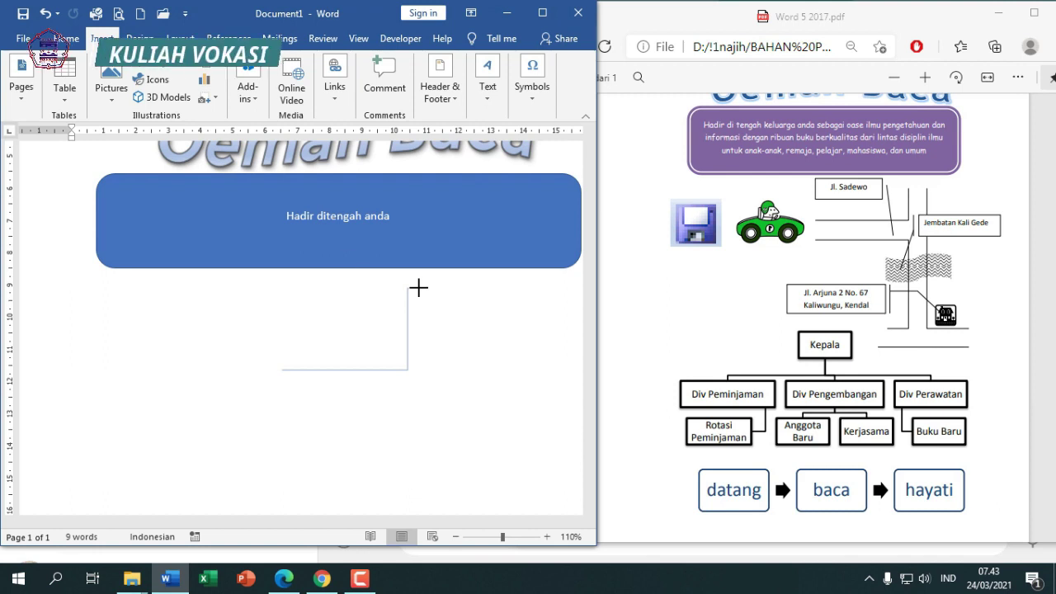
{"action": "double_click", "coordinate": [418, 287]}
{"action": "key", "text": "Escape"}
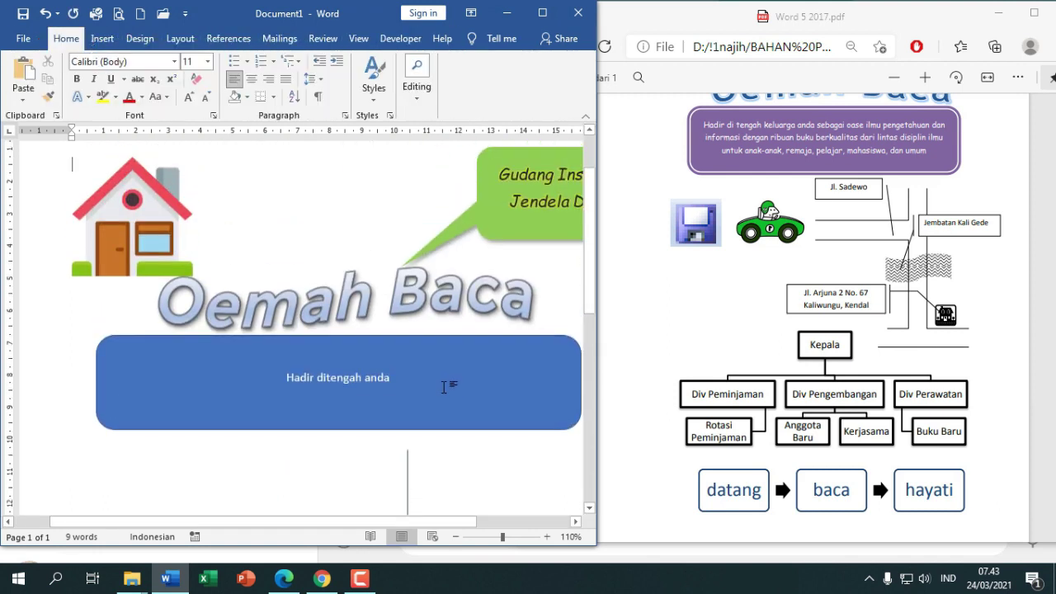
{"action": "scroll", "coordinate": [444, 387], "scroll_direction": "down", "scroll_amount": 4}
{"action": "left_click", "coordinate": [404, 334]}
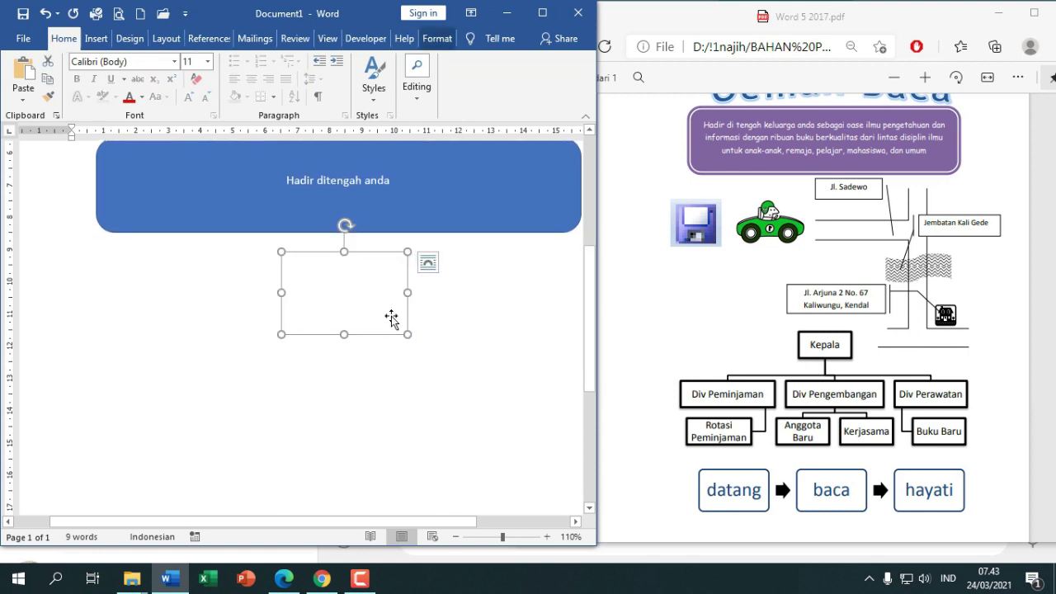
{"action": "left_click", "coordinate": [421, 355]}
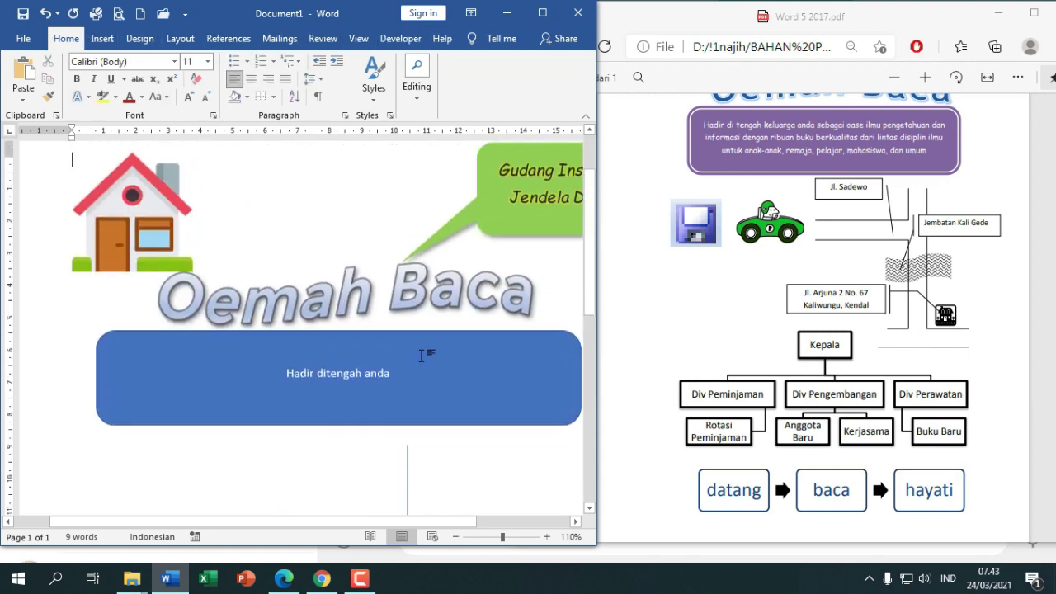
Draw an open three-sided Freeform road outline below the first corner, with matching width and its left side open
{"action": "scroll", "coordinate": [424, 388], "scroll_direction": "down", "scroll_amount": 3}
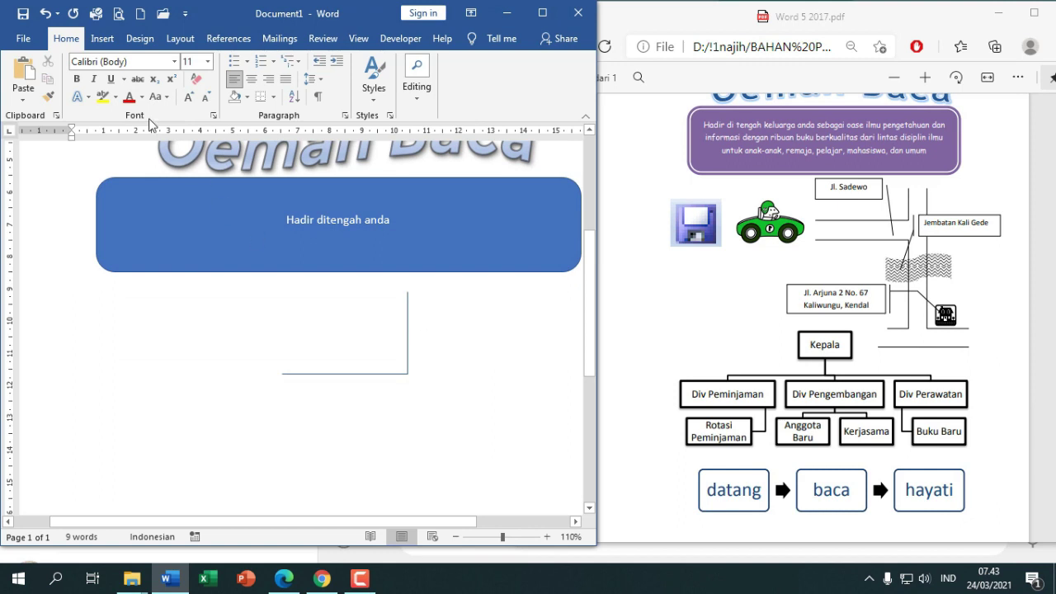
{"action": "left_click", "coordinate": [102, 38]}
{"action": "left_click", "coordinate": [165, 62]}
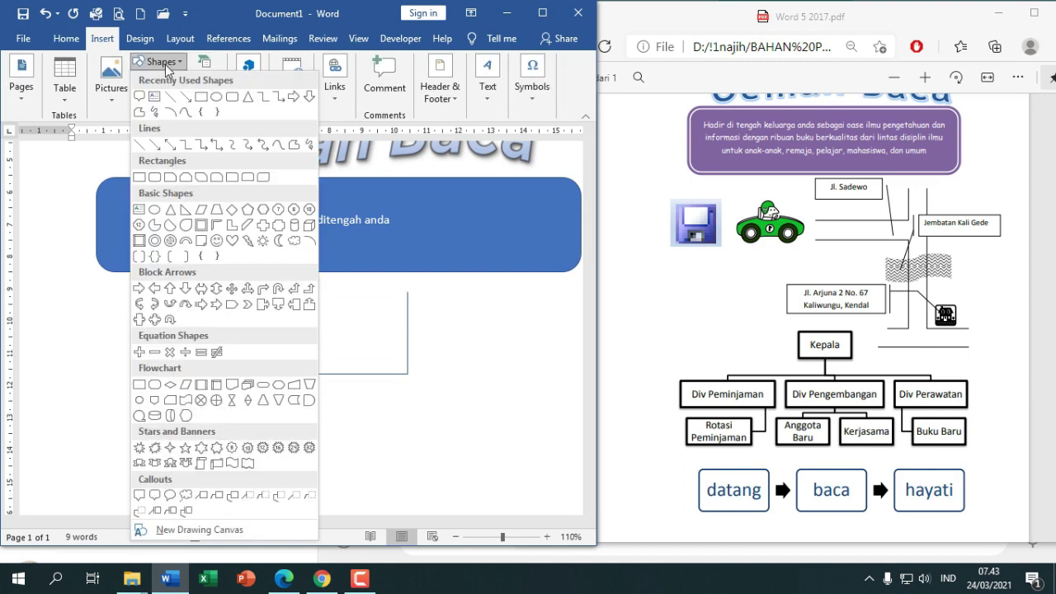
{"action": "left_click", "coordinate": [295, 142]}
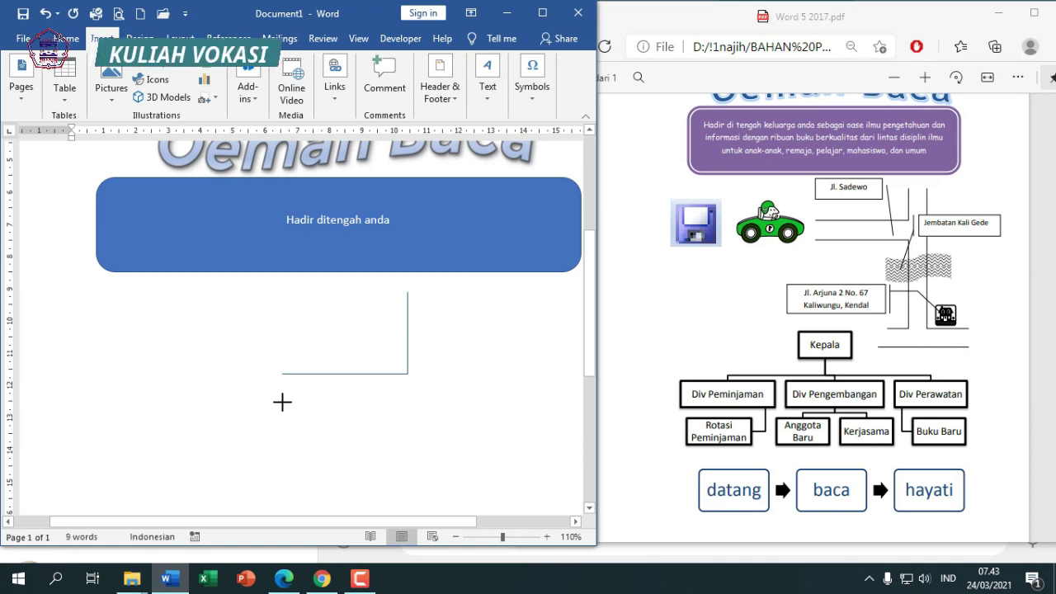
{"action": "mouse_move", "coordinate": [282, 402]}
{"action": "left_mouse_down"}
{"action": "mouse_move", "coordinate": [368, 434]}
{"action": "mouse_move", "coordinate": [414, 397]}
{"action": "mouse_move", "coordinate": [406, 402]}
{"action": "left_mouse_up"}
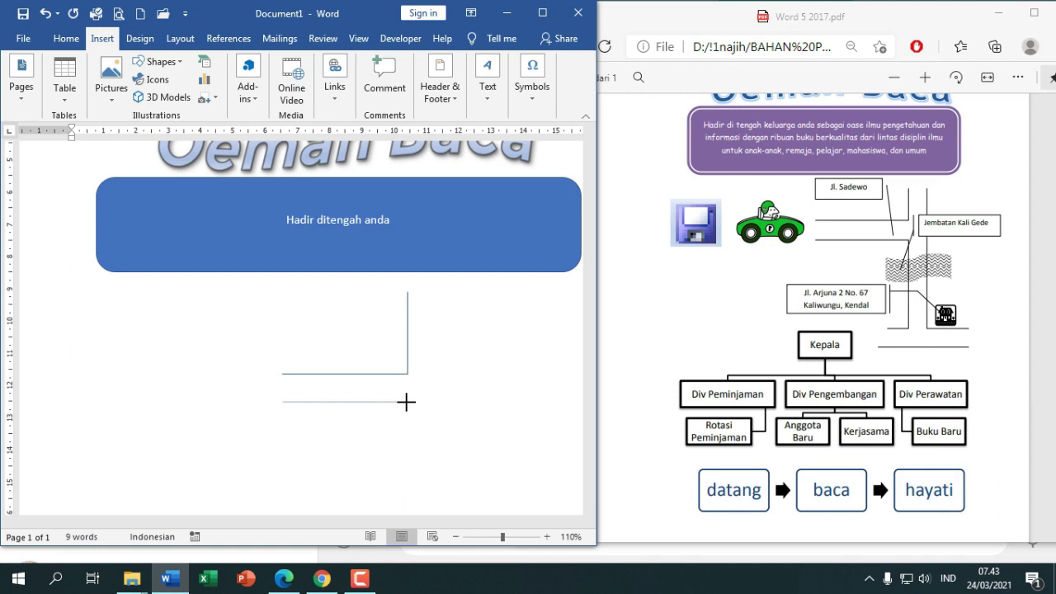
{"action": "mouse_move", "coordinate": [406, 401]}
{"action": "left_mouse_down"}
{"action": "mouse_move", "coordinate": [405, 487]}
{"action": "mouse_move", "coordinate": [391, 491]}
{"action": "mouse_move", "coordinate": [408, 497]}
{"action": "mouse_move", "coordinate": [273, 500]}
{"action": "mouse_move", "coordinate": [283, 491]}
{"action": "left_mouse_up"}
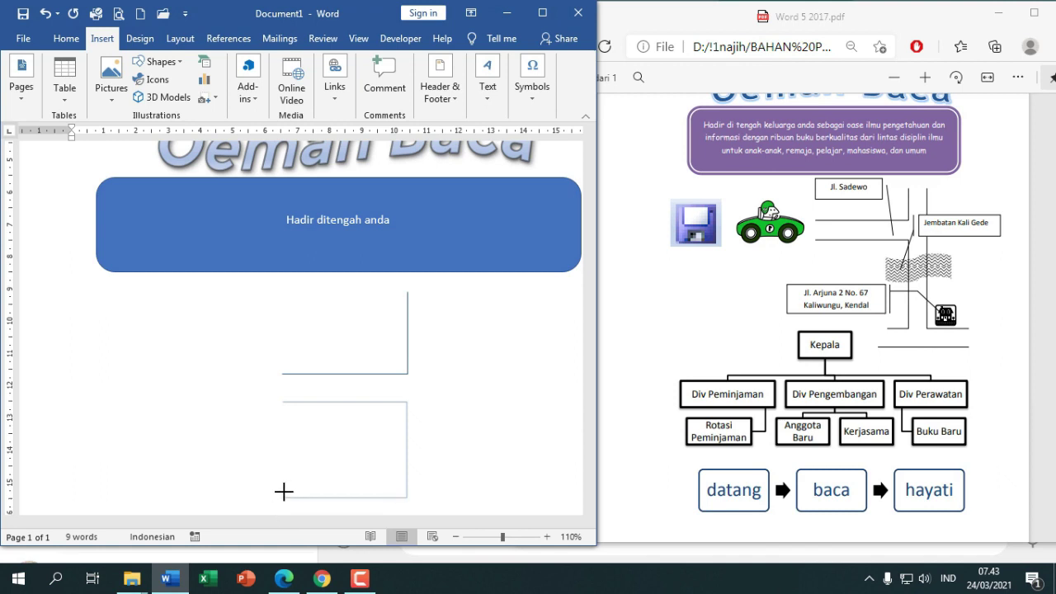
{"action": "left_click_drag", "start_coordinate": [283, 491], "coordinate": [279, 492]}
{"action": "left_click", "coordinate": [482, 446]}
{"action": "scroll", "coordinate": [482, 445], "scroll_direction": "down", "scroll_amount": 4}
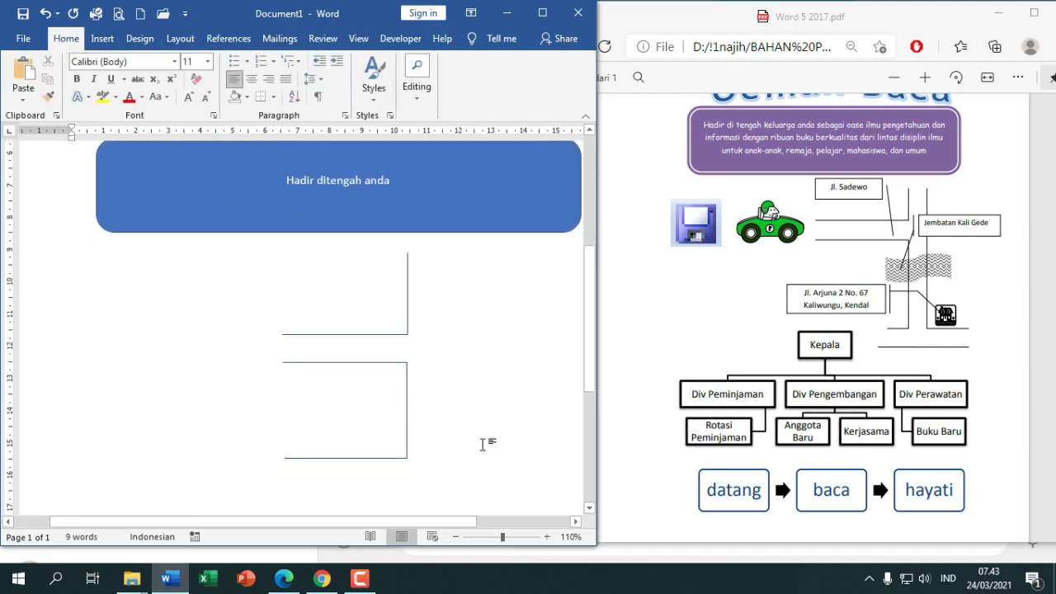
Draw a tall L-shaped Freeform road line right of the other two, running down their combined height and turning right at the bottom
{"action": "left_click", "coordinate": [102, 38]}
{"action": "left_click", "coordinate": [175, 63]}
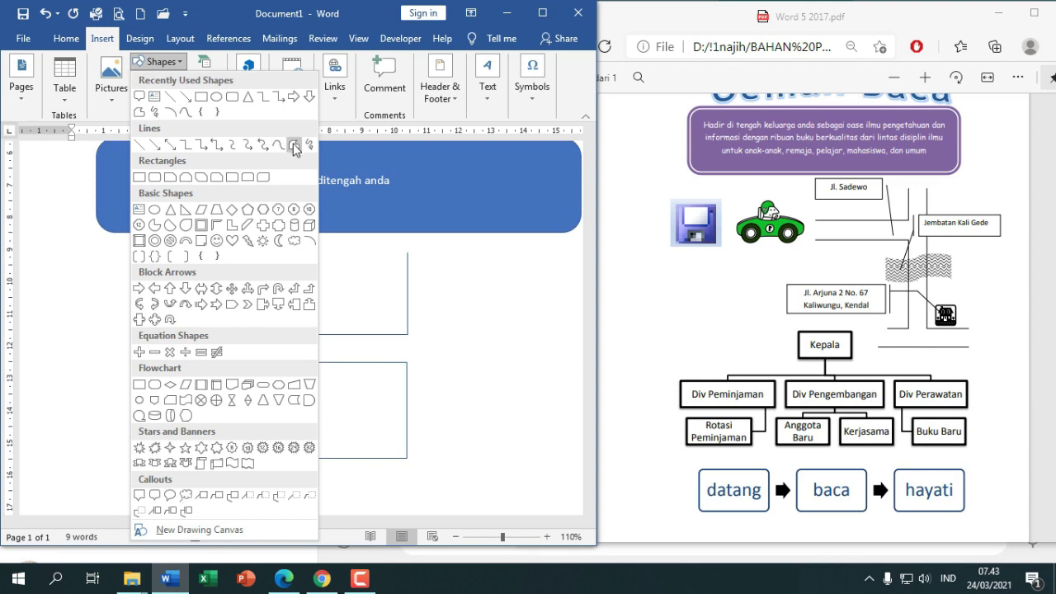
{"action": "left_click", "coordinate": [290, 148]}
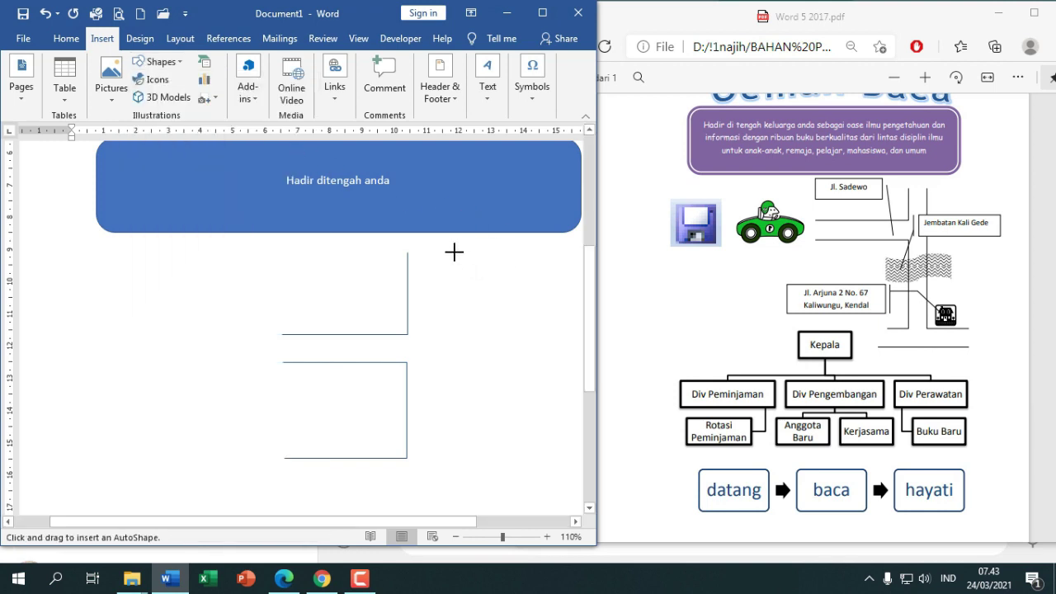
{"action": "left_click_drag", "start_coordinate": [454, 251], "coordinate": [523, 453]}
{"action": "left_click", "coordinate": [555, 416]}
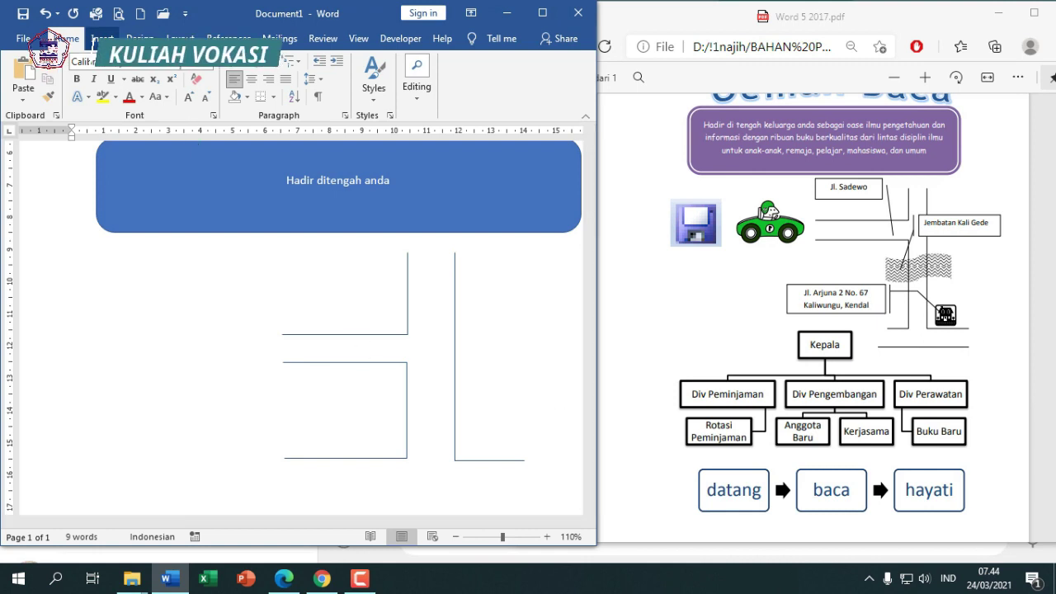
{"action": "left_click", "coordinate": [102, 38]}
{"action": "left_click", "coordinate": [159, 62]}
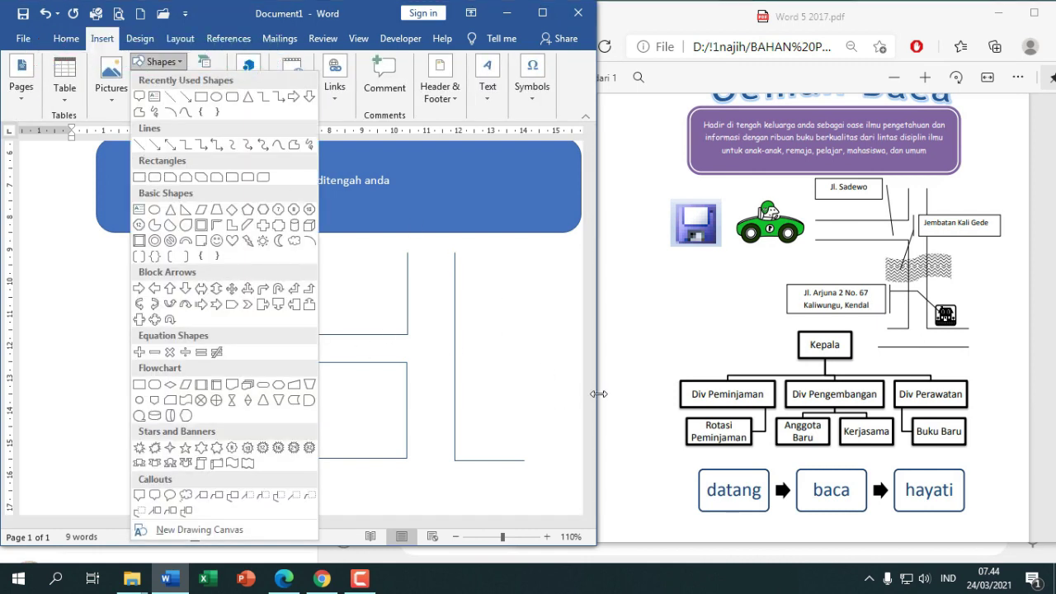
{"action": "left_click", "coordinate": [524, 338]}
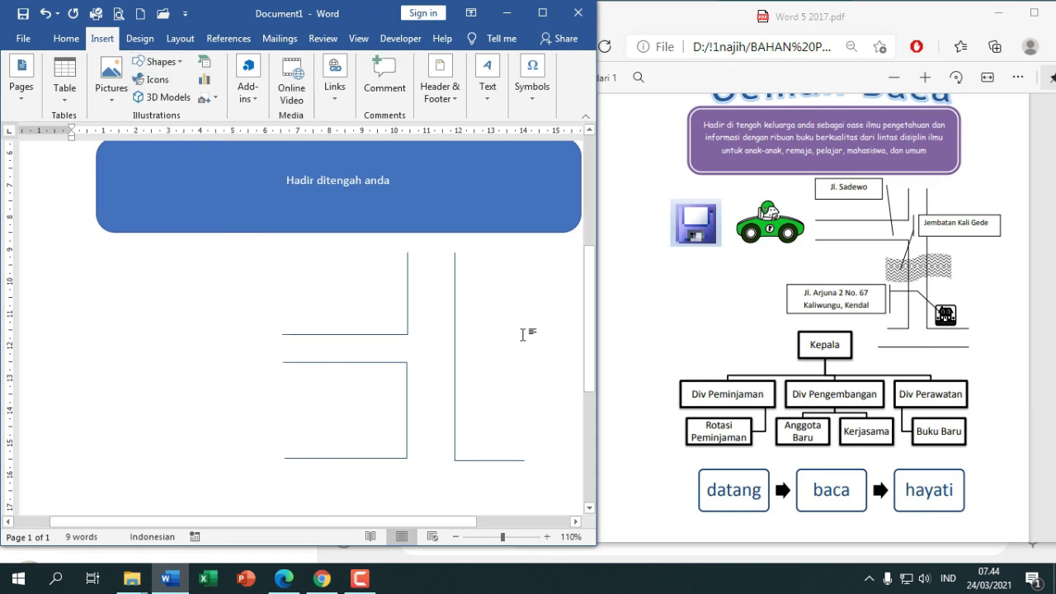
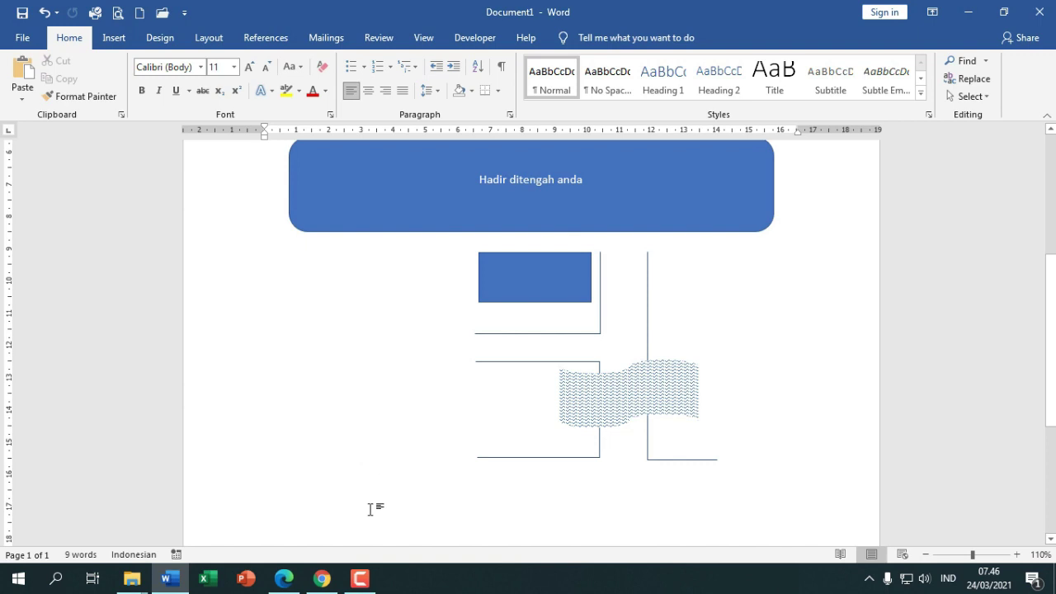
Paste the captured full-screen screenshot into the document as a picture
{"action": "right_click", "coordinate": [370, 509]}
{"action": "left_click", "coordinate": [403, 363]}
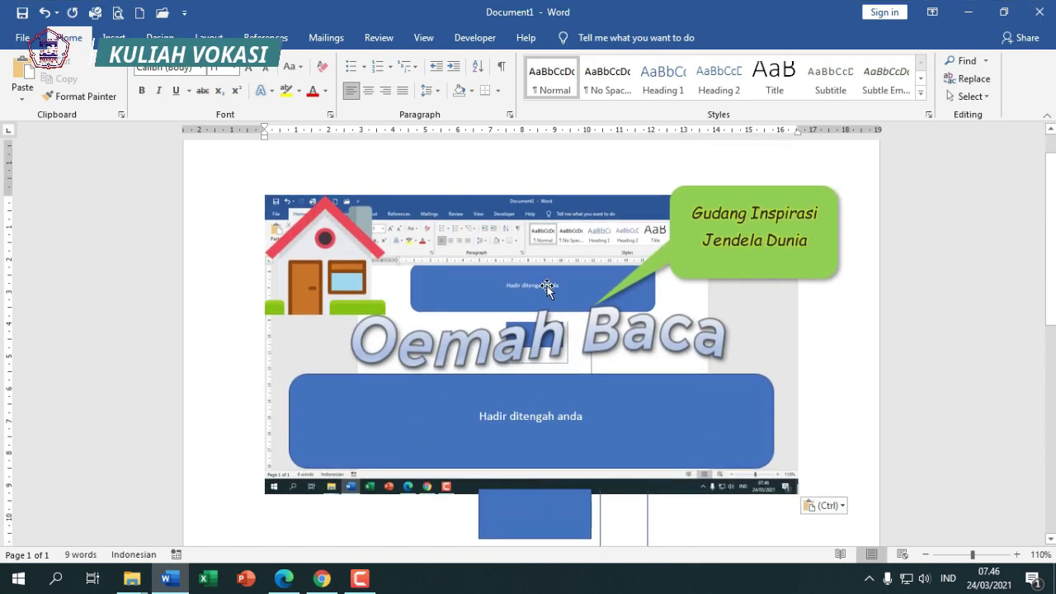
{"action": "left_click", "coordinate": [547, 280]}
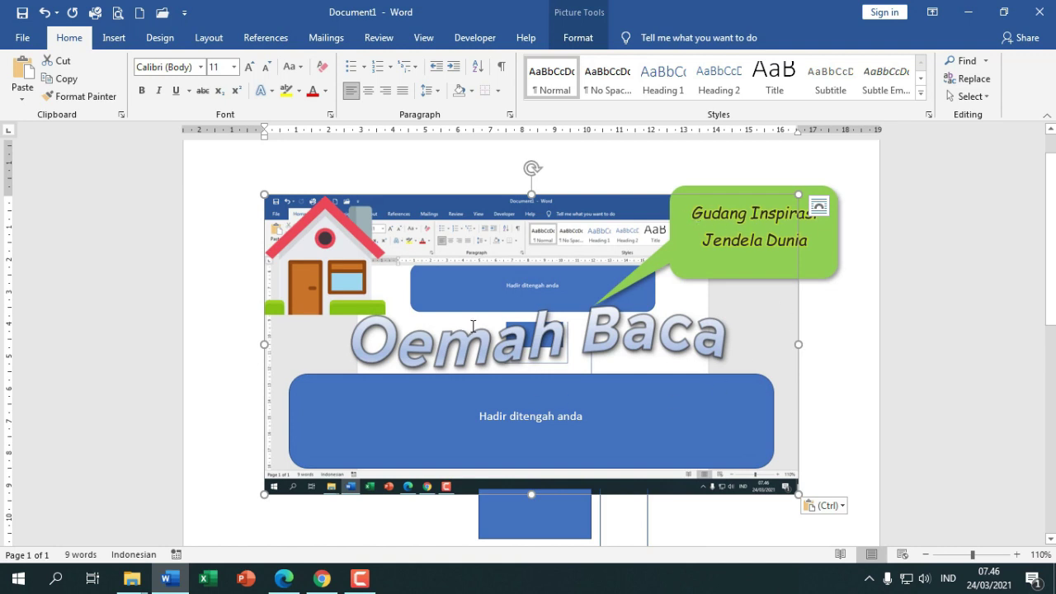
Set the pasted screenshot's wrapping to In Front of Text and move it to the empty area below the street map
{"action": "scroll", "coordinate": [473, 326], "scroll_direction": "down", "scroll_amount": 2}
{"action": "scroll", "coordinate": [496, 313], "scroll_direction": "up", "scroll_amount": 1}
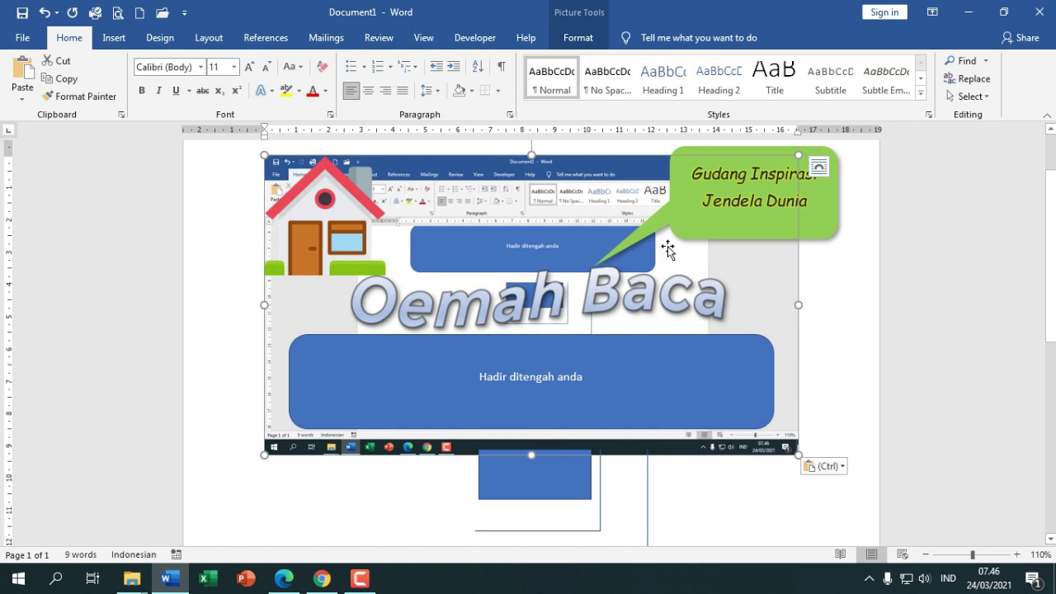
{"action": "left_click", "coordinate": [818, 172]}
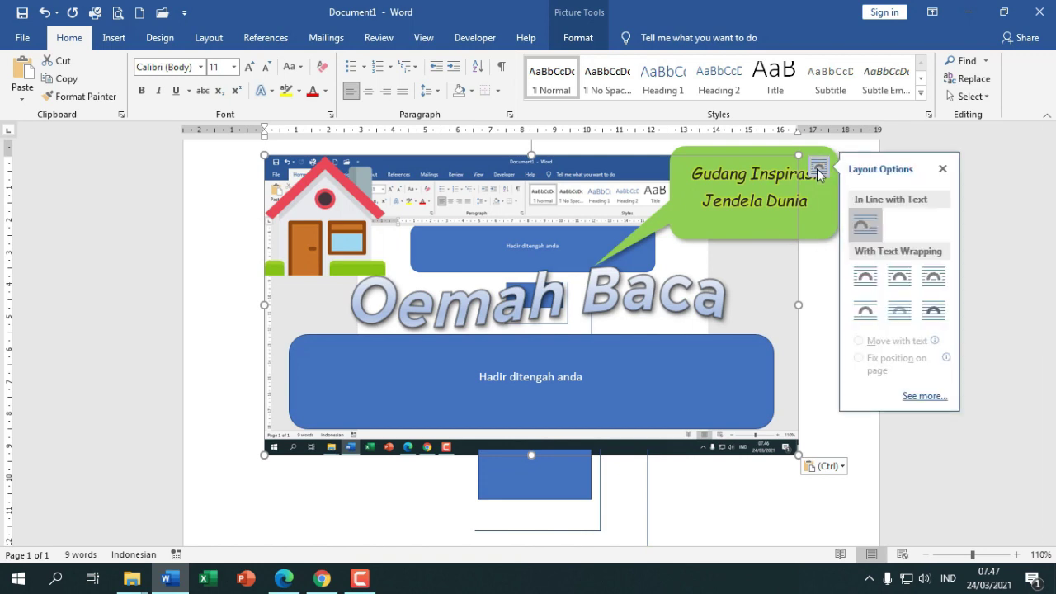
{"action": "left_click", "coordinate": [934, 325]}
{"action": "scroll", "coordinate": [726, 305], "scroll_direction": "down", "scroll_amount": 3}
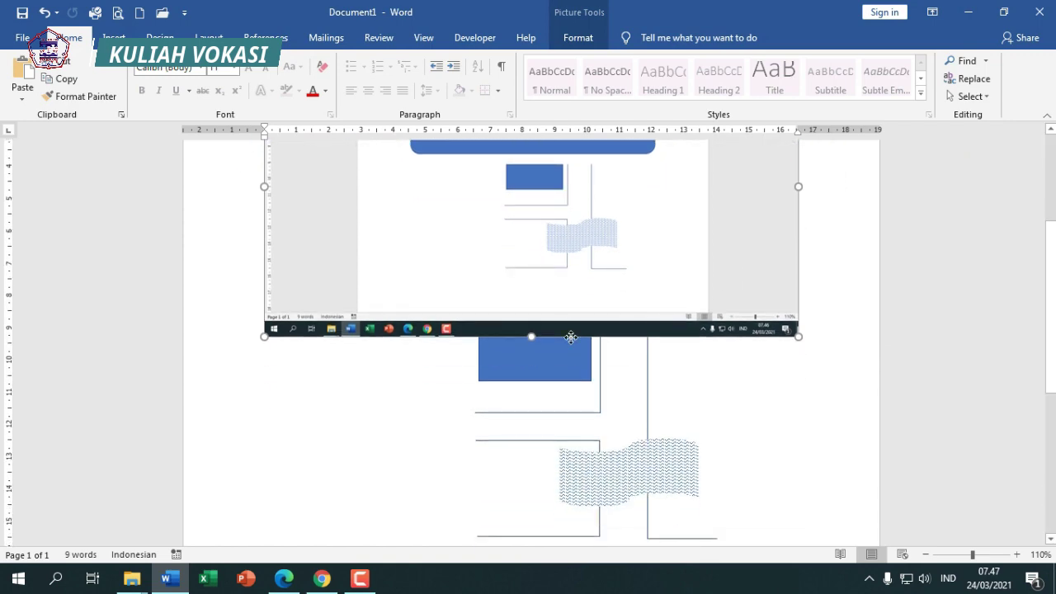
{"action": "left_click_drag", "start_coordinate": [722, 302], "coordinate": [567, 340]}
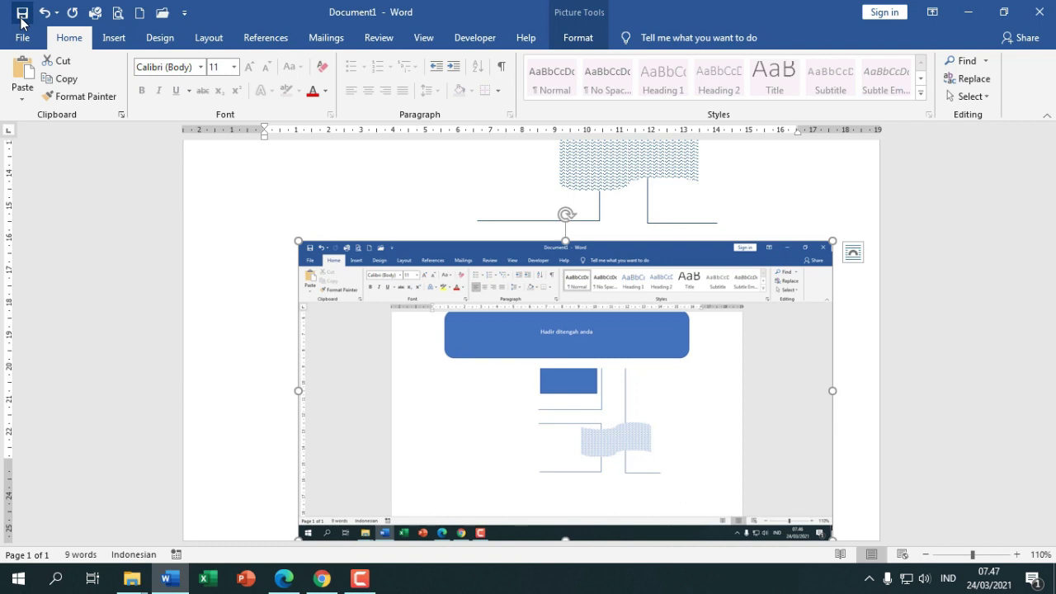
Crop the screenshot to its top-left corner around the save icon, about 0.5 cm high and 0.58 cm wide
{"action": "left_click", "coordinate": [597, 37]}
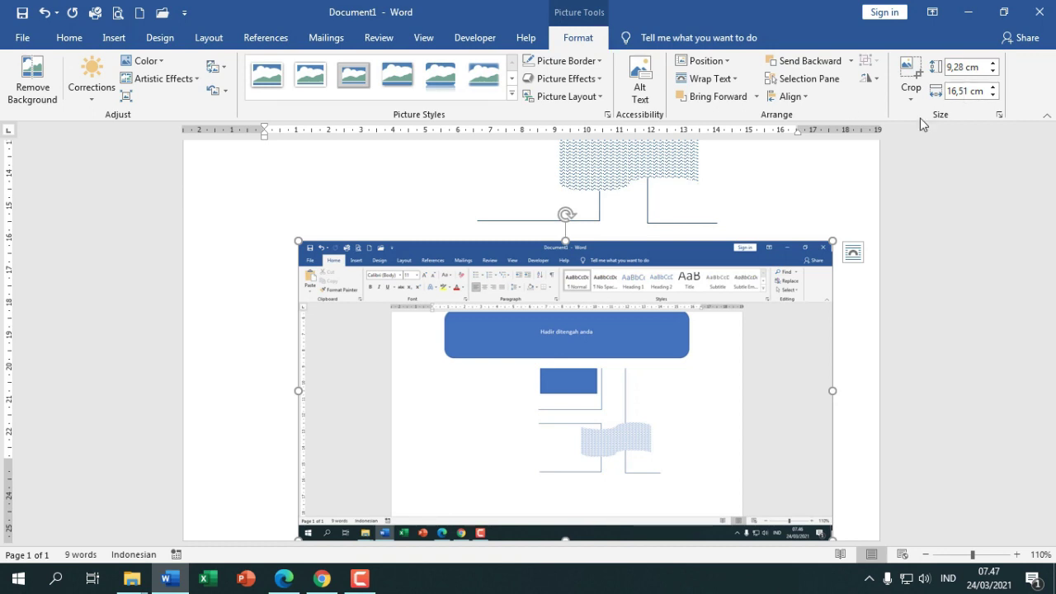
{"action": "left_click", "coordinate": [907, 71]}
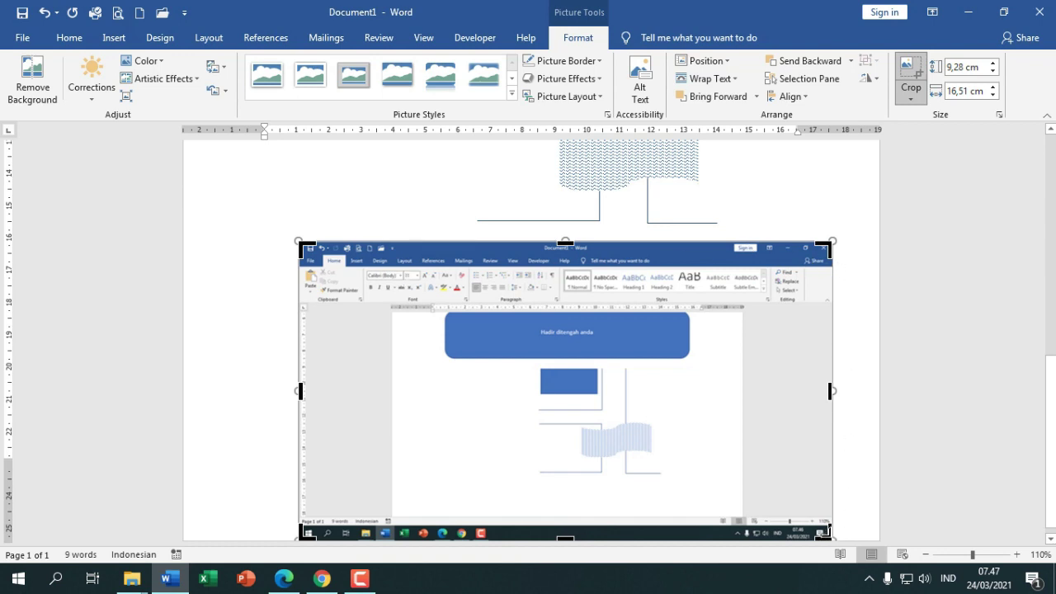
{"action": "left_click_drag", "start_coordinate": [827, 535], "coordinate": [319, 257]}
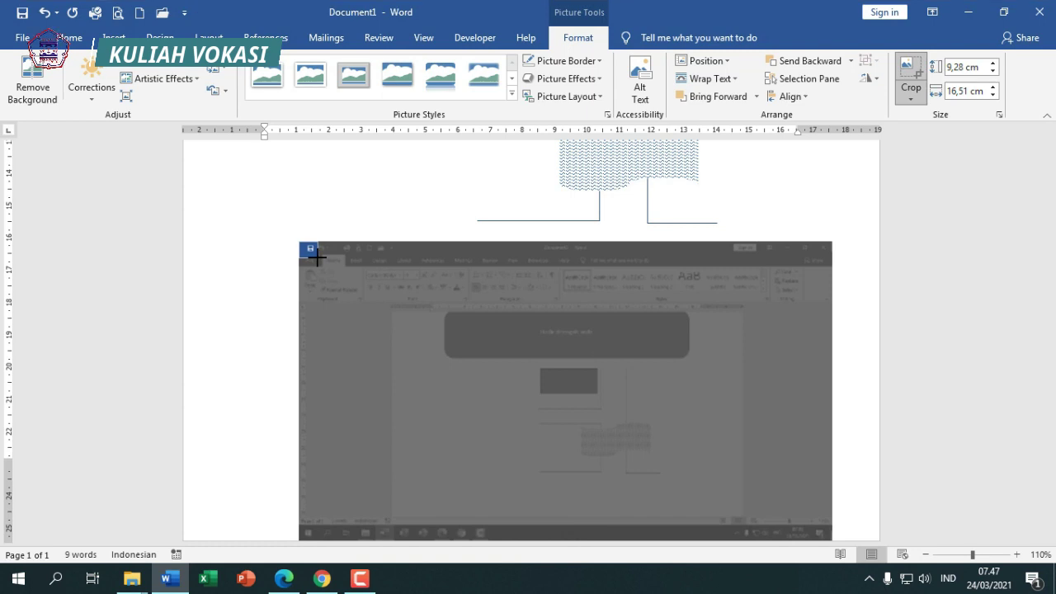
{"action": "key", "text": "Escape"}
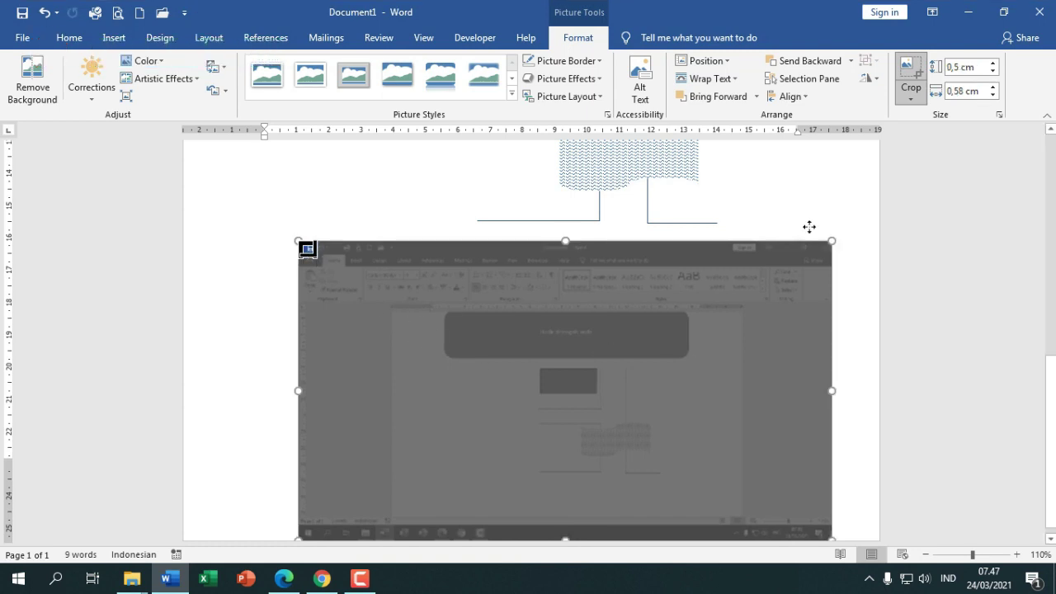
{"action": "left_click", "coordinate": [913, 80]}
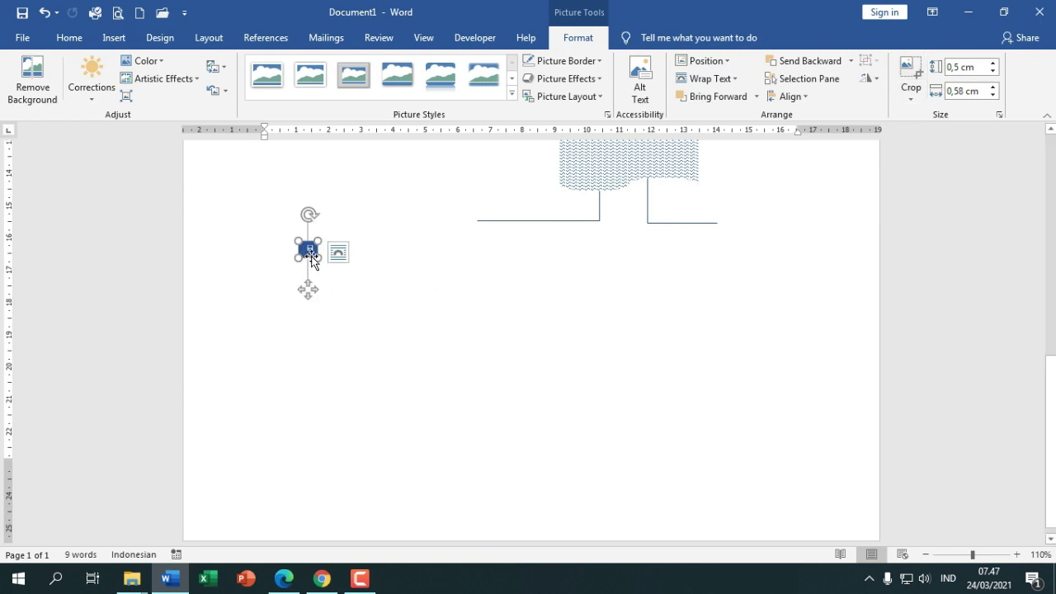
Enlarge the cropped save icon to about 4.65 by 5.32 cm, then crop it tightly to about 1.96 by 1.99 cm
{"action": "left_click_drag", "start_coordinate": [321, 258], "coordinate": [471, 391]}
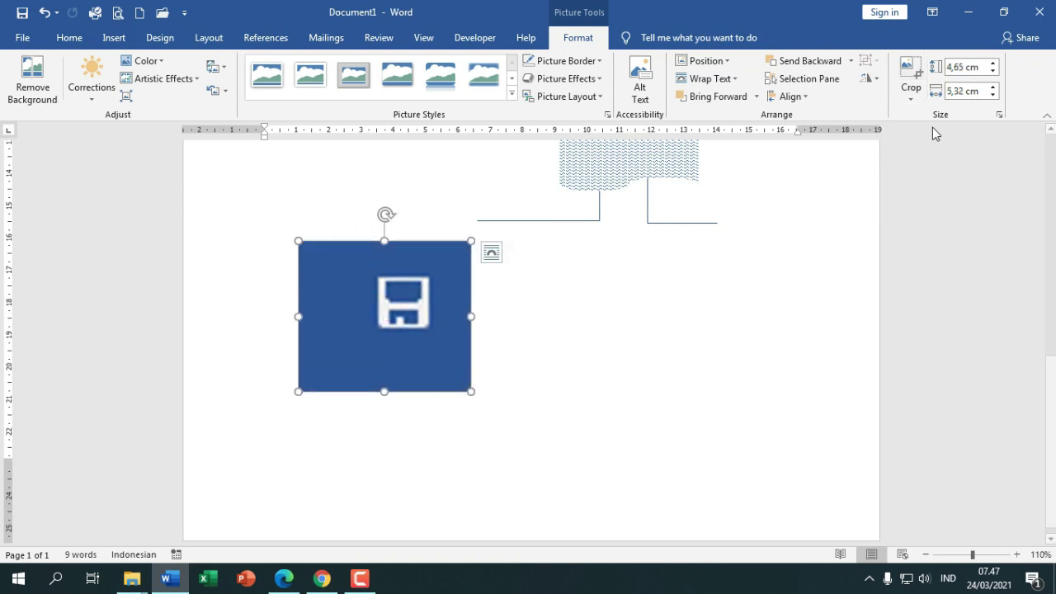
{"action": "left_click", "coordinate": [911, 70]}
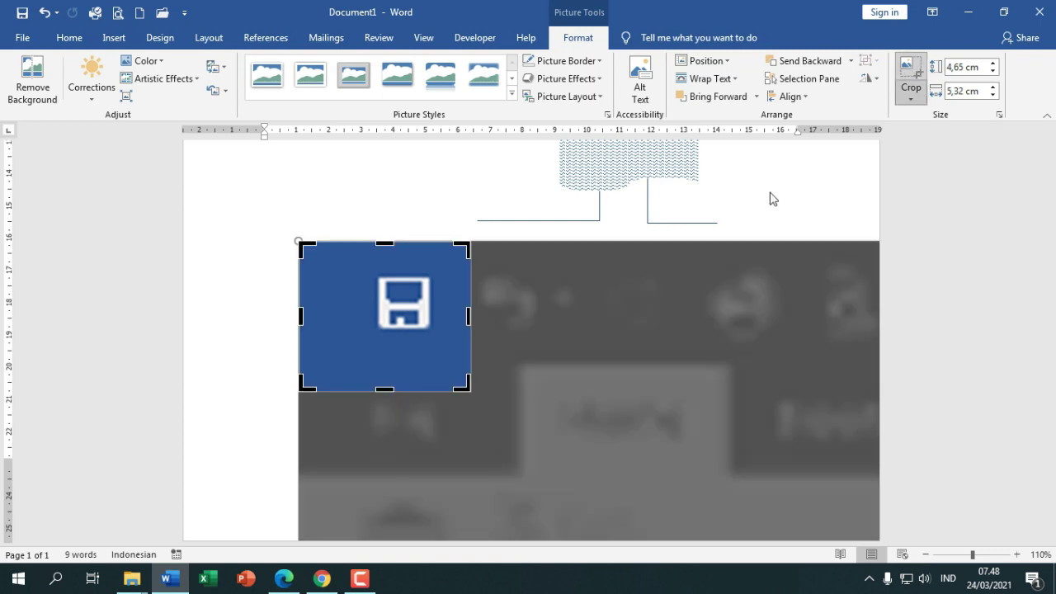
{"action": "left_click_drag", "start_coordinate": [303, 385], "coordinate": [371, 334]}
{"action": "left_click_drag", "start_coordinate": [467, 245], "coordinate": [435, 300]}
{"action": "left_click", "coordinate": [913, 72]}
Move the save icon picture to the left of the street map and shrink it to about 1.68 by 1.7 cm
{"action": "scroll", "coordinate": [476, 355], "scroll_direction": "up", "scroll_amount": 2}
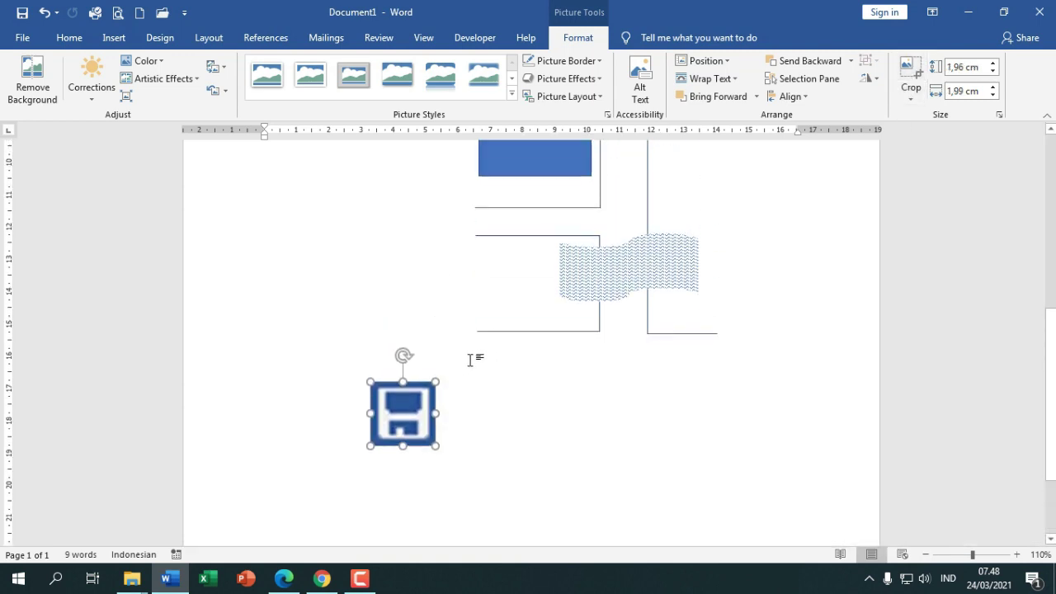
{"action": "mouse_move", "coordinate": [420, 349]}
{"action": "left_mouse_down"}
{"action": "mouse_move", "coordinate": [428, 312]}
{"action": "mouse_move", "coordinate": [366, 316]}
{"action": "mouse_move", "coordinate": [353, 323]}
{"action": "mouse_move", "coordinate": [361, 325]}
{"action": "left_mouse_up"}
{"action": "scroll", "coordinate": [428, 312], "scroll_direction": "up", "scroll_amount": 2}
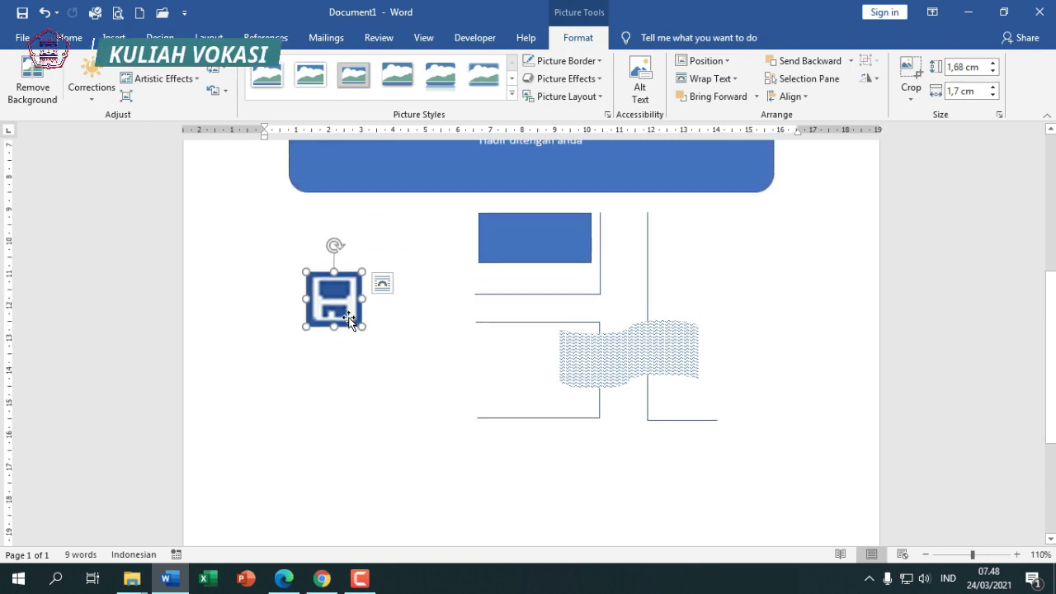
{"action": "left_click", "coordinate": [399, 337]}
{"action": "scroll", "coordinate": [388, 377], "scroll_direction": "down", "scroll_amount": 5}
{"action": "left_click", "coordinate": [355, 353]}
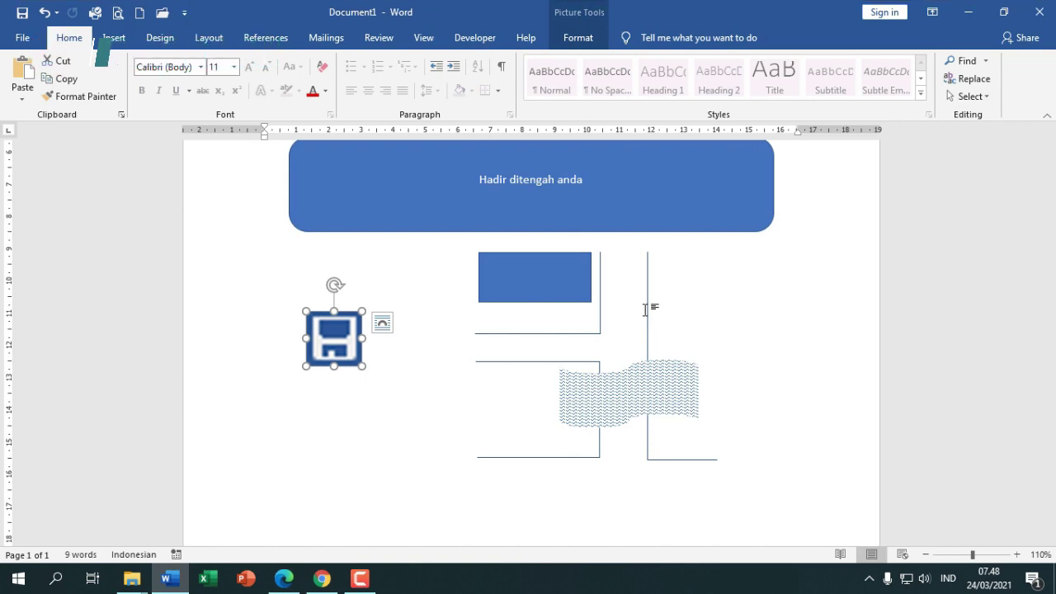
Capture a rectangular screen snip of the Quick Access Toolbar and paste it into the document as a picture
{"action": "key", "text": "super+shift+s"}
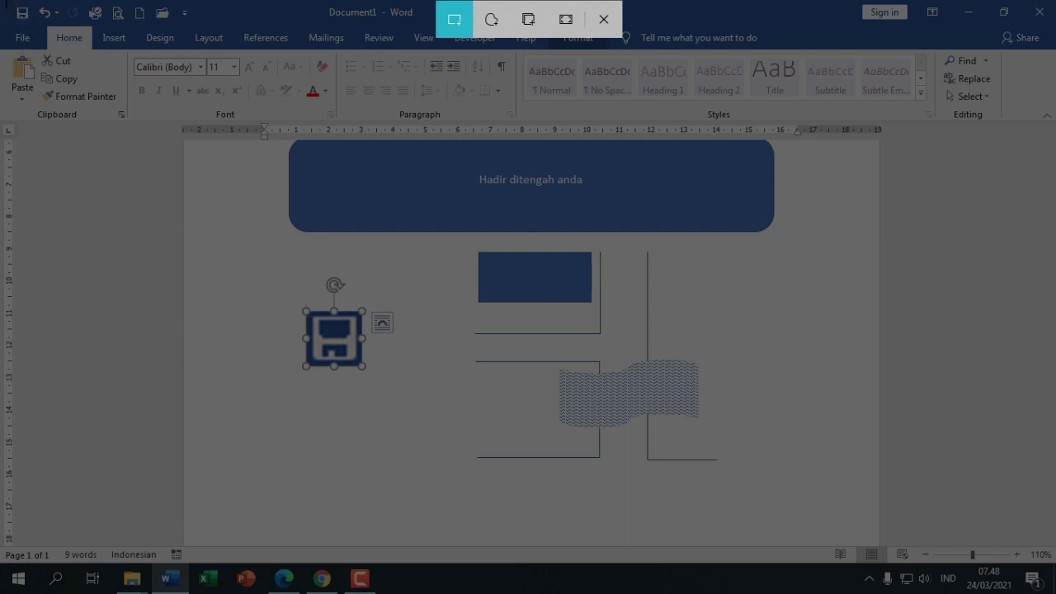
{"action": "left_click_drag", "start_coordinate": [5, 0], "coordinate": [194, 30]}
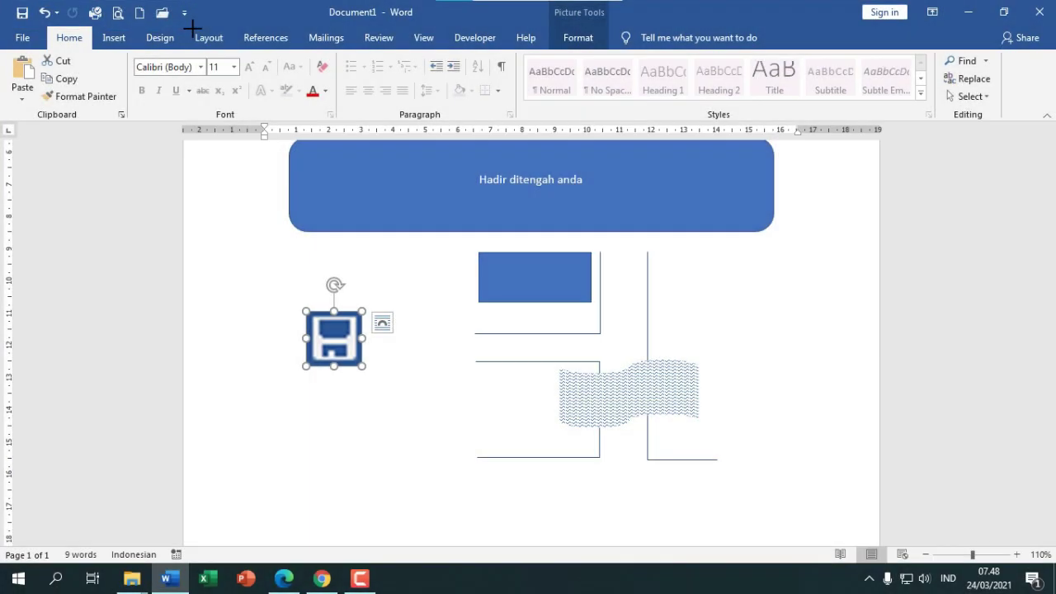
{"action": "scroll", "coordinate": [460, 503], "scroll_direction": "up", "scroll_amount": 4}
{"action": "scroll", "coordinate": [462, 499], "scroll_direction": "down", "scroll_amount": 3}
{"action": "right_click", "coordinate": [463, 499]}
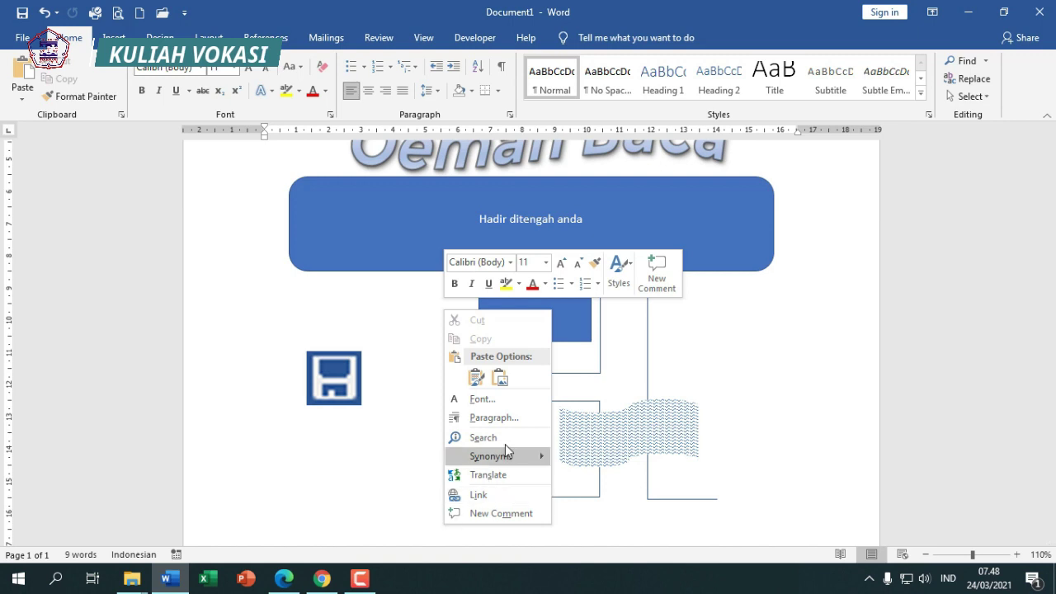
{"action": "left_click", "coordinate": [499, 377]}
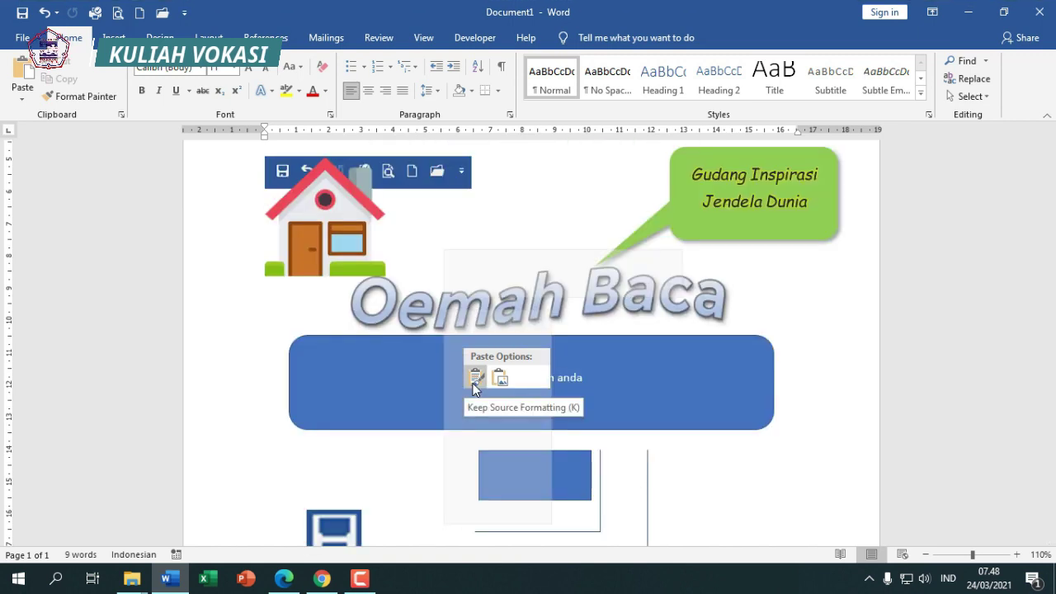
{"action": "left_click", "coordinate": [497, 384]}
Set the pasted toolbar snip's text wrapping to In Front of Text
{"action": "scroll", "coordinate": [641, 339], "scroll_direction": "up", "scroll_amount": 2}
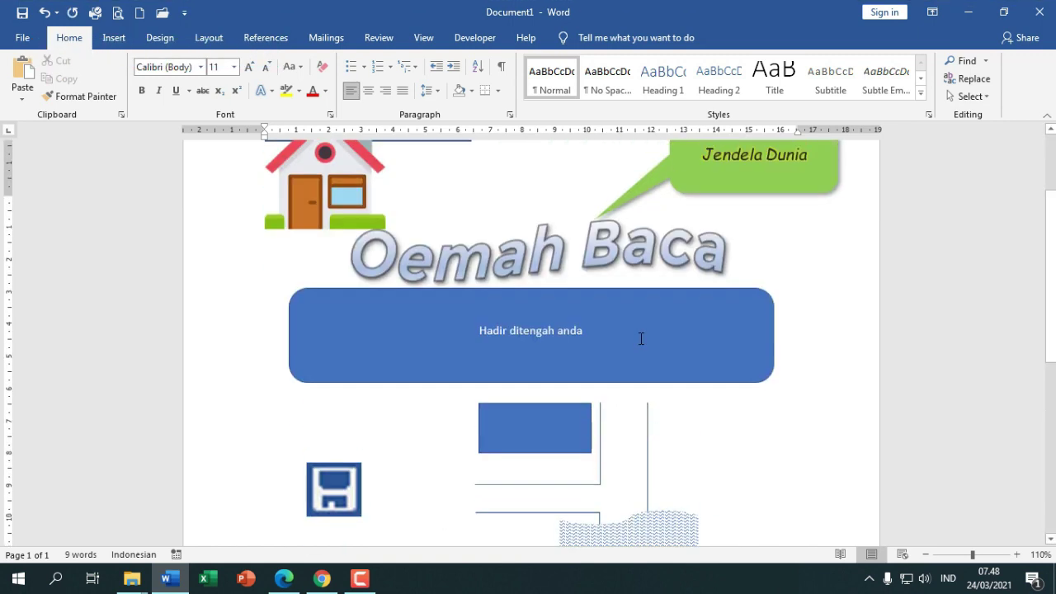
{"action": "scroll", "coordinate": [641, 339], "scroll_direction": "up", "scroll_amount": 2}
{"action": "left_click", "coordinate": [440, 213]}
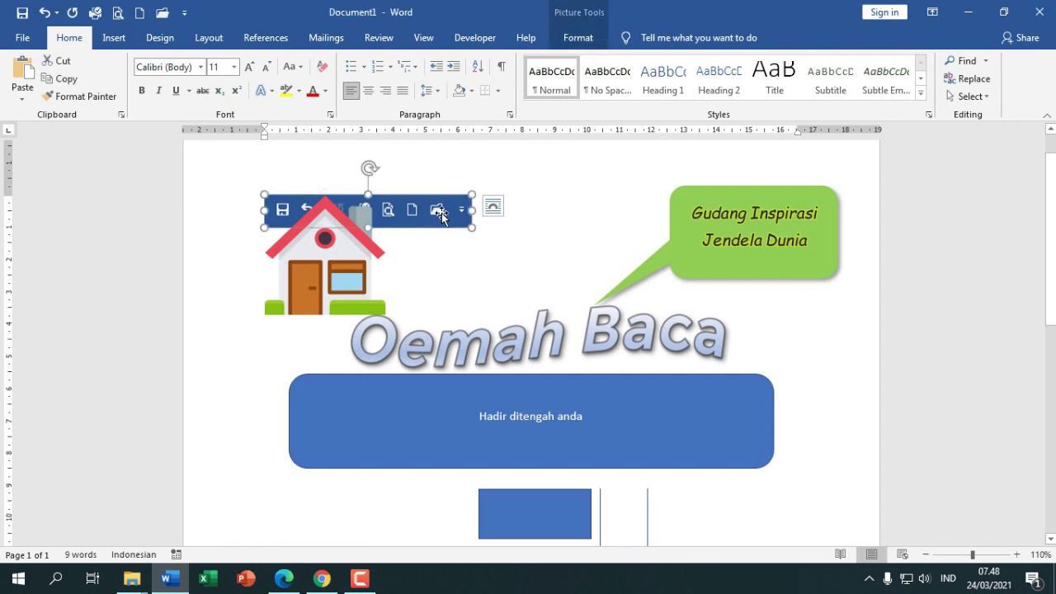
{"action": "left_click", "coordinate": [493, 210]}
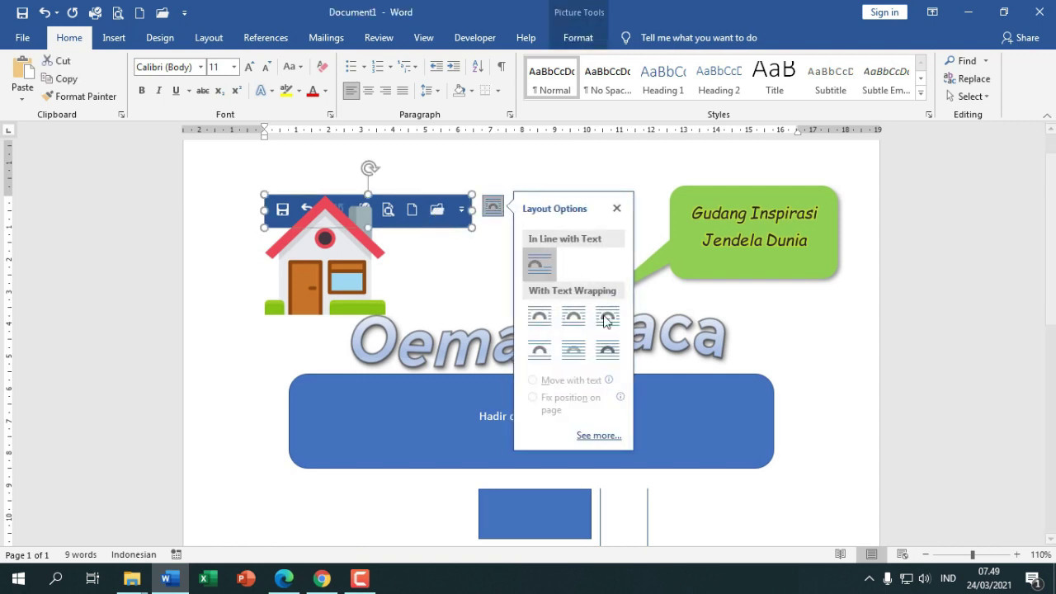
{"action": "left_click", "coordinate": [609, 353]}
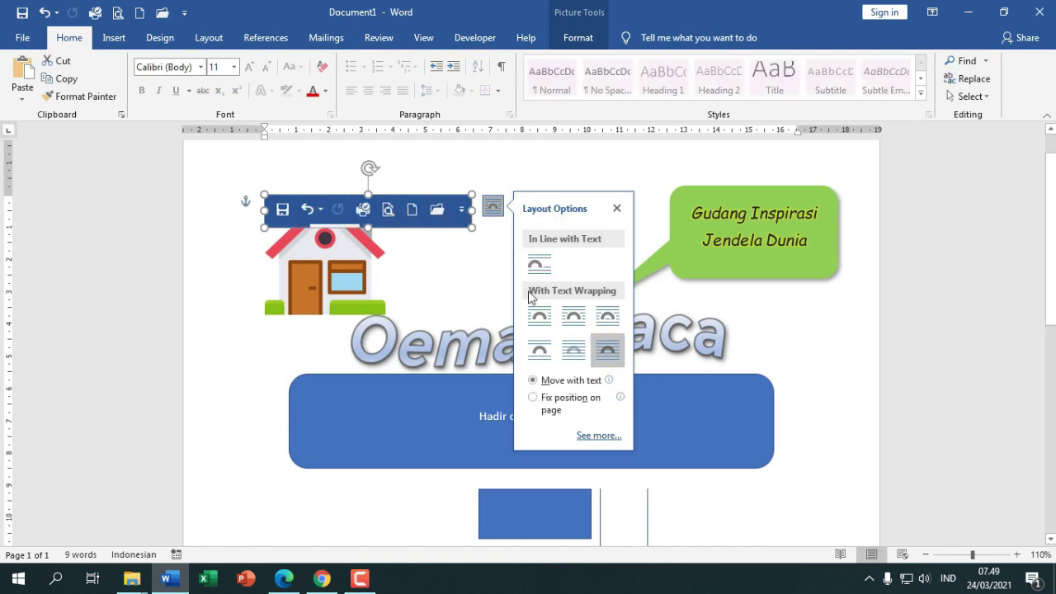
Move the toolbar snip below the save icon picture, left of the wave shape on the street map
{"action": "left_click_drag", "start_coordinate": [386, 210], "coordinate": [454, 509]}
{"action": "scroll", "coordinate": [471, 465], "scroll_direction": "down", "scroll_amount": 4}
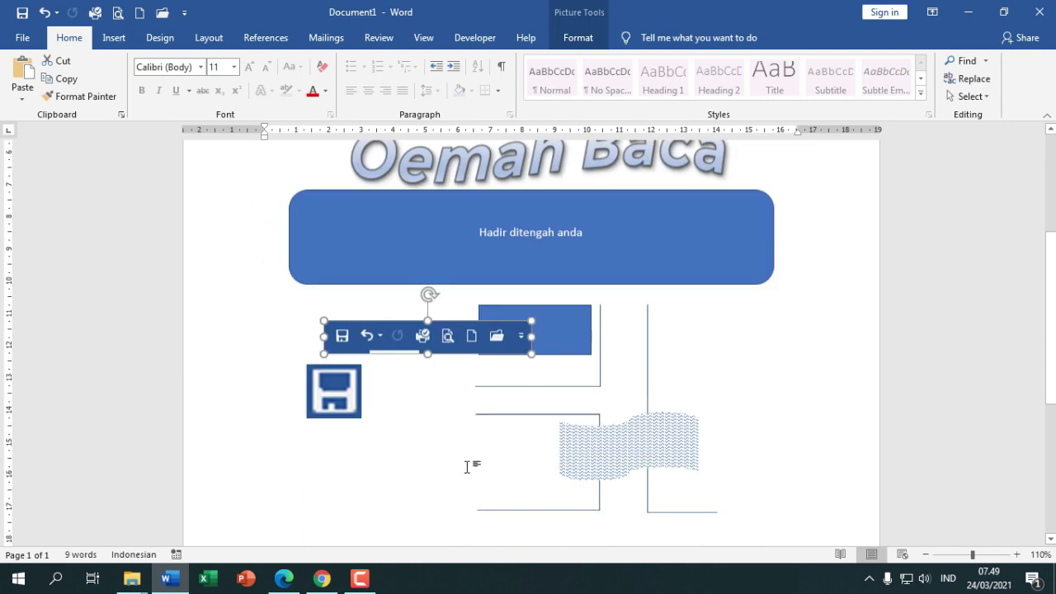
{"action": "left_click_drag", "start_coordinate": [446, 287], "coordinate": [422, 410]}
{"action": "left_click", "coordinate": [448, 429]}
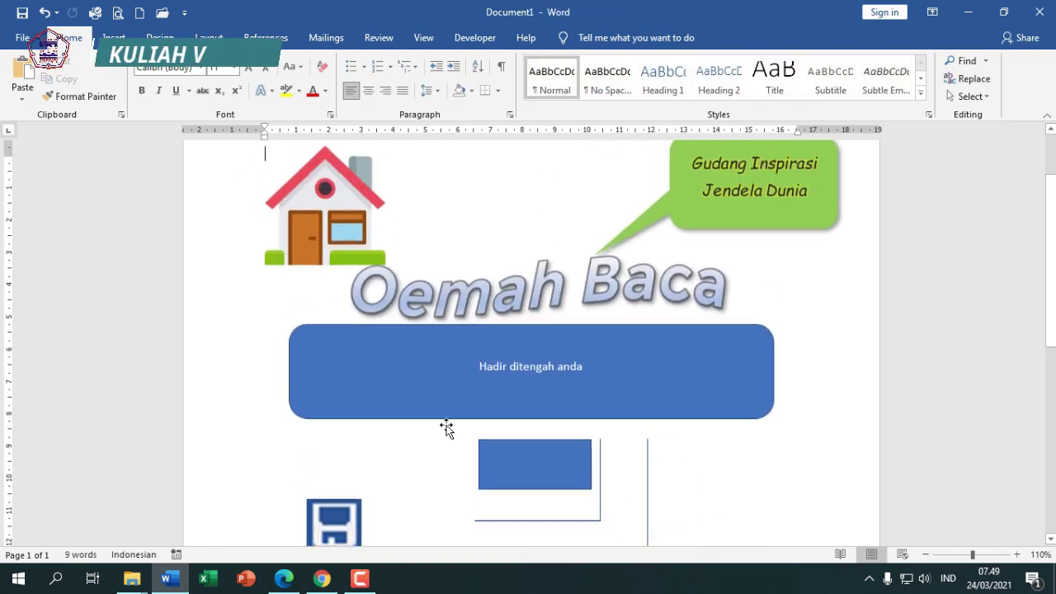
{"action": "scroll", "coordinate": [452, 424], "scroll_direction": "down", "scroll_amount": 3}
{"action": "scroll", "coordinate": [450, 425], "scroll_direction": "down", "scroll_amount": 3}
{"action": "left_click", "coordinate": [432, 345]}
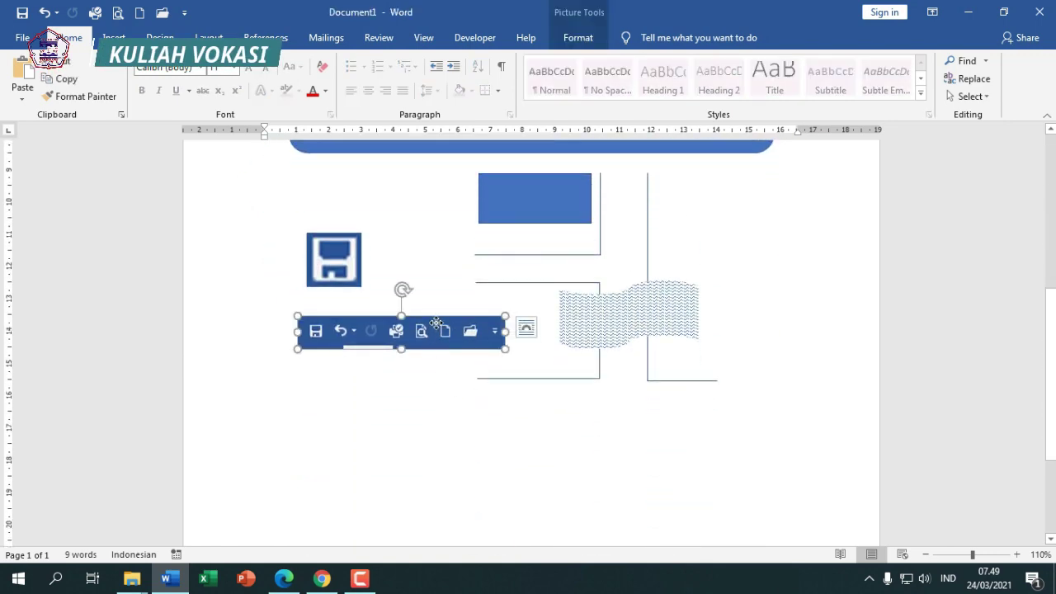
{"action": "left_click_drag", "start_coordinate": [434, 342], "coordinate": [444, 332]}
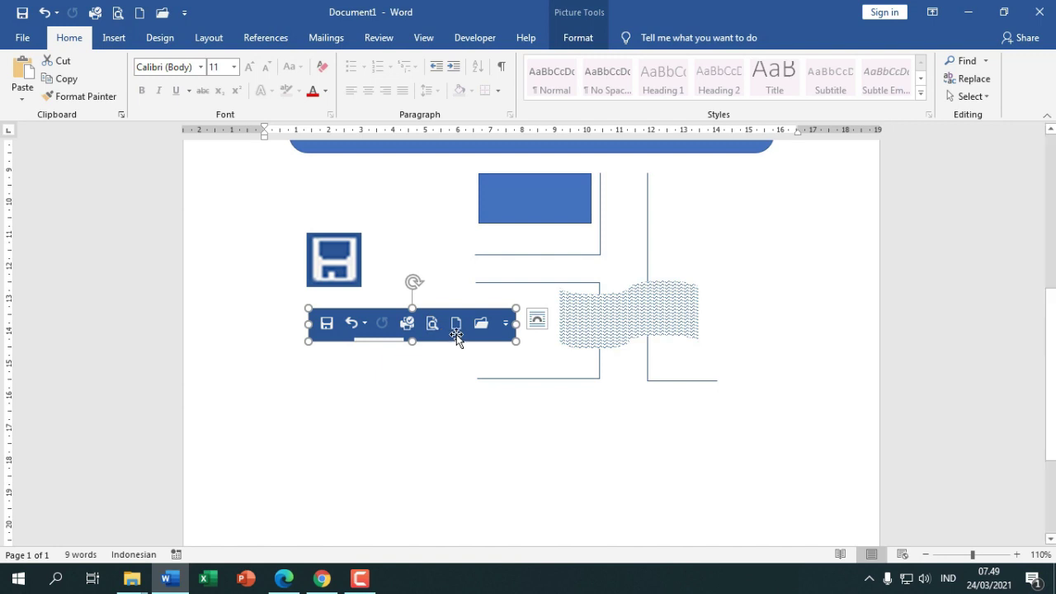
{"action": "left_click_drag", "start_coordinate": [452, 331], "coordinate": [473, 382]}
{"action": "left_click", "coordinate": [501, 464]}
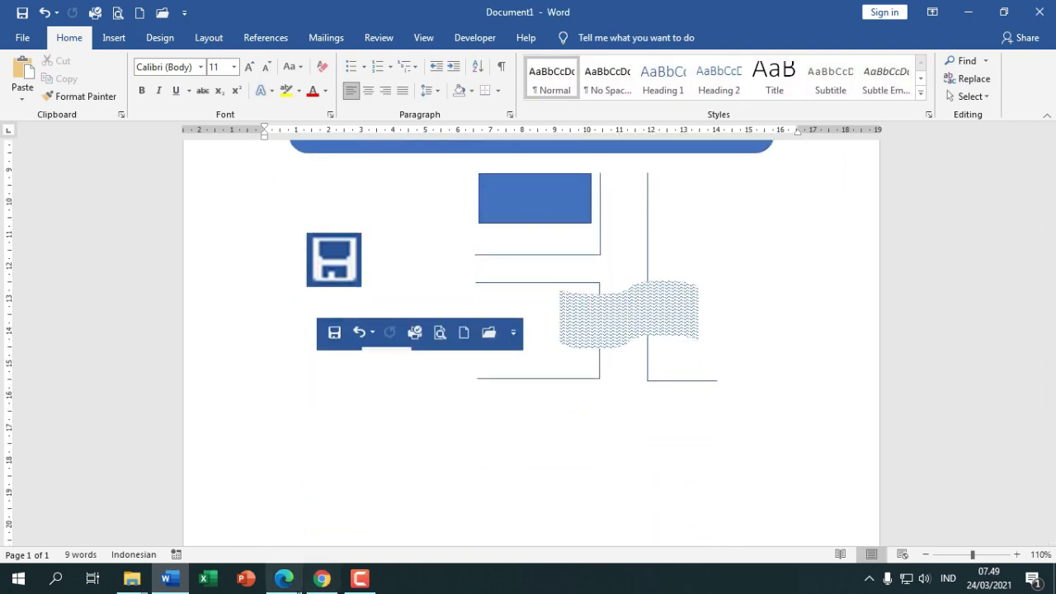
Switch to the reference PDF in Edge to examine its organization chart and process boxes, then return to the Word brochure
{"action": "left_click", "coordinate": [285, 580]}
{"action": "scroll", "coordinate": [761, 442], "scroll_direction": "down", "scroll_amount": 1}
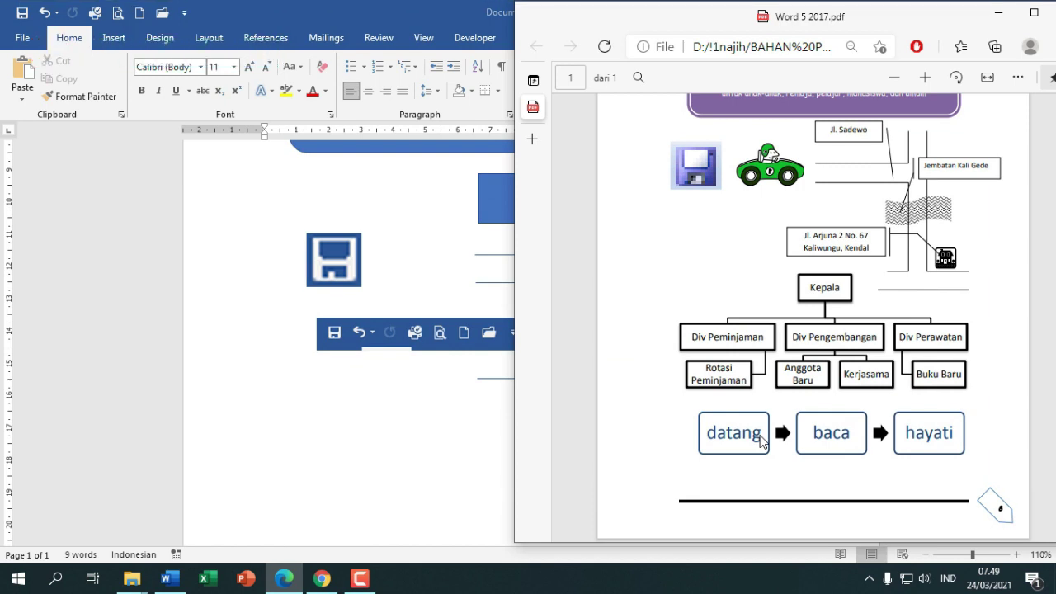
{"action": "left_click", "coordinate": [336, 434]}
{"action": "scroll", "coordinate": [332, 443], "scroll_direction": "down", "scroll_amount": 1}
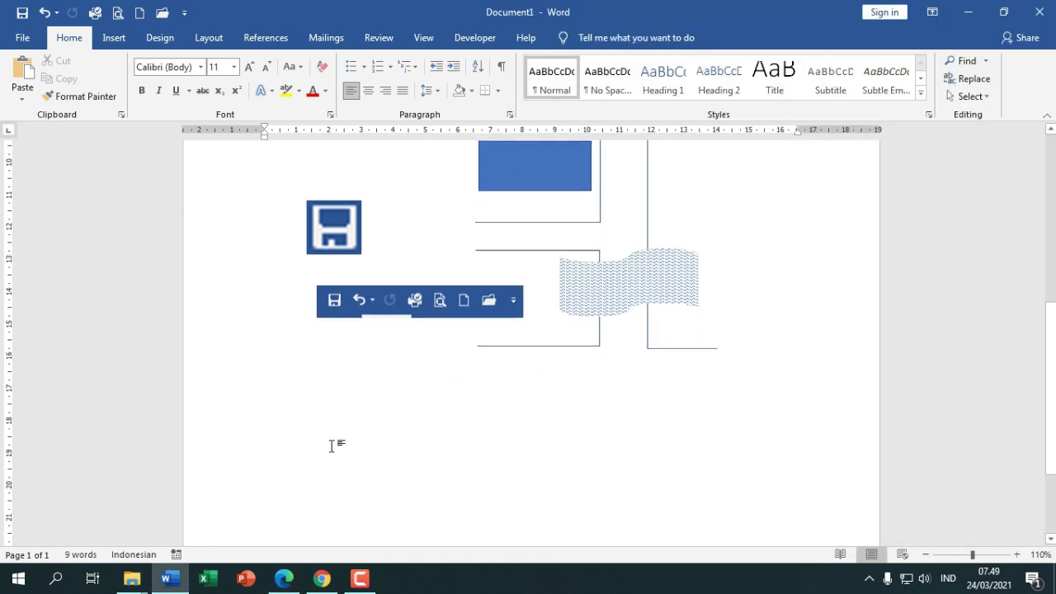
{"action": "scroll", "coordinate": [336, 402], "scroll_direction": "up", "scroll_amount": 4}
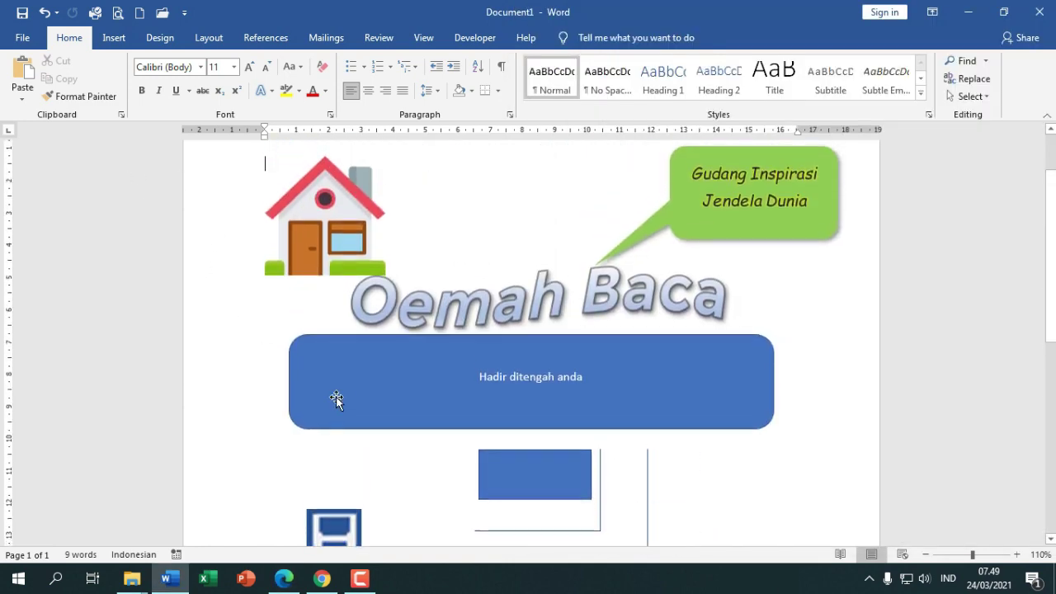
Insert a SmartArt Organization Chart from the Hierarchy category, starting from the blank area below the street map
{"action": "scroll", "coordinate": [335, 401], "scroll_direction": "down", "scroll_amount": 6}
{"action": "scroll", "coordinate": [336, 401], "scroll_direction": "up", "scroll_amount": 6}
{"action": "scroll", "coordinate": [337, 372], "scroll_direction": "down", "scroll_amount": 4}
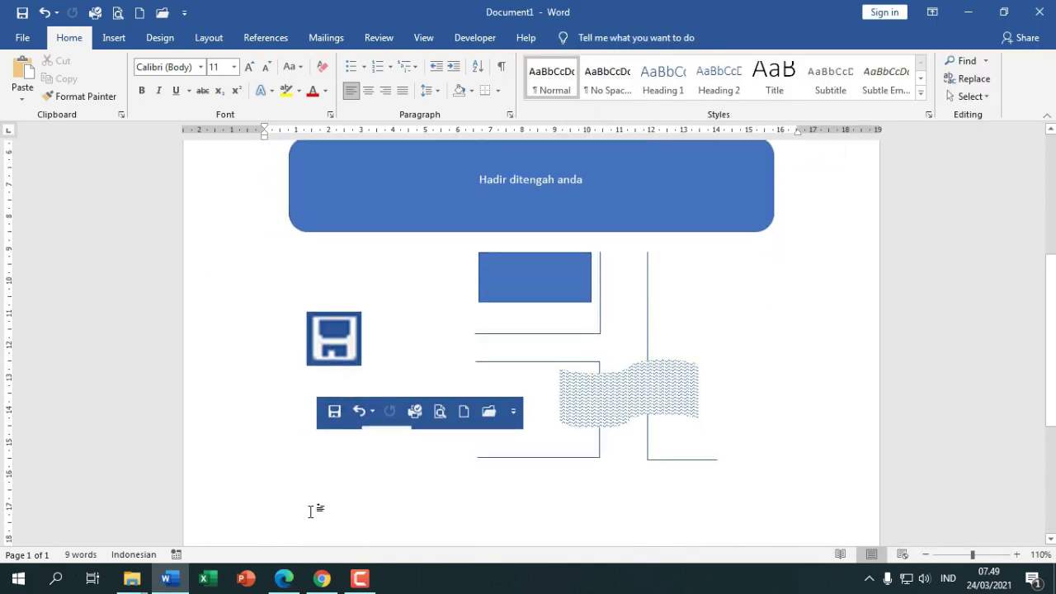
{"action": "scroll", "coordinate": [321, 495], "scroll_direction": "down", "scroll_amount": 3}
{"action": "left_click", "coordinate": [299, 431]}
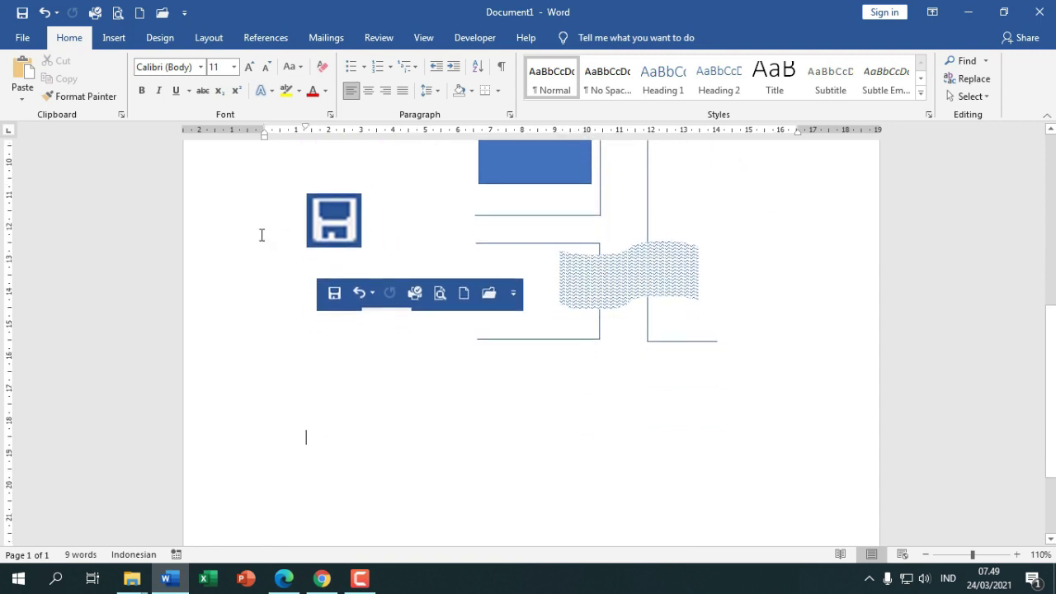
{"action": "left_click", "coordinate": [118, 40]}
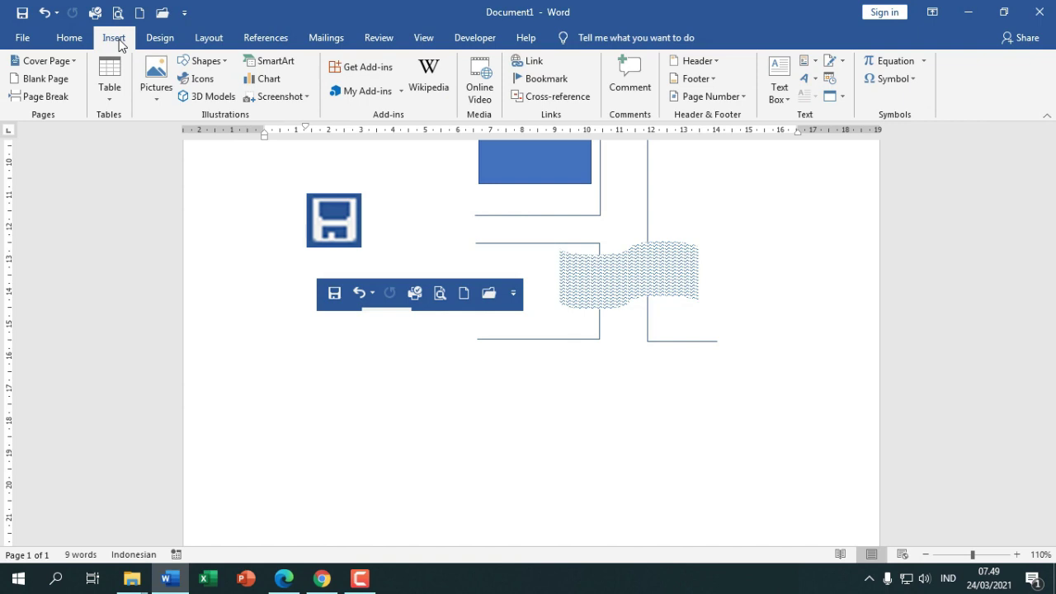
{"action": "left_click", "coordinate": [268, 71]}
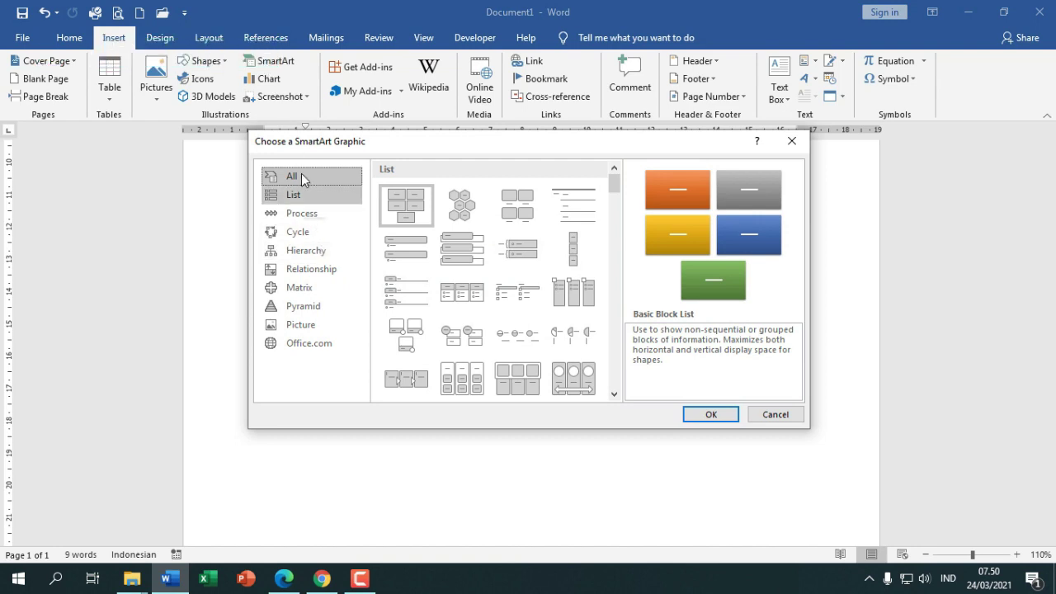
{"action": "left_click", "coordinate": [311, 252]}
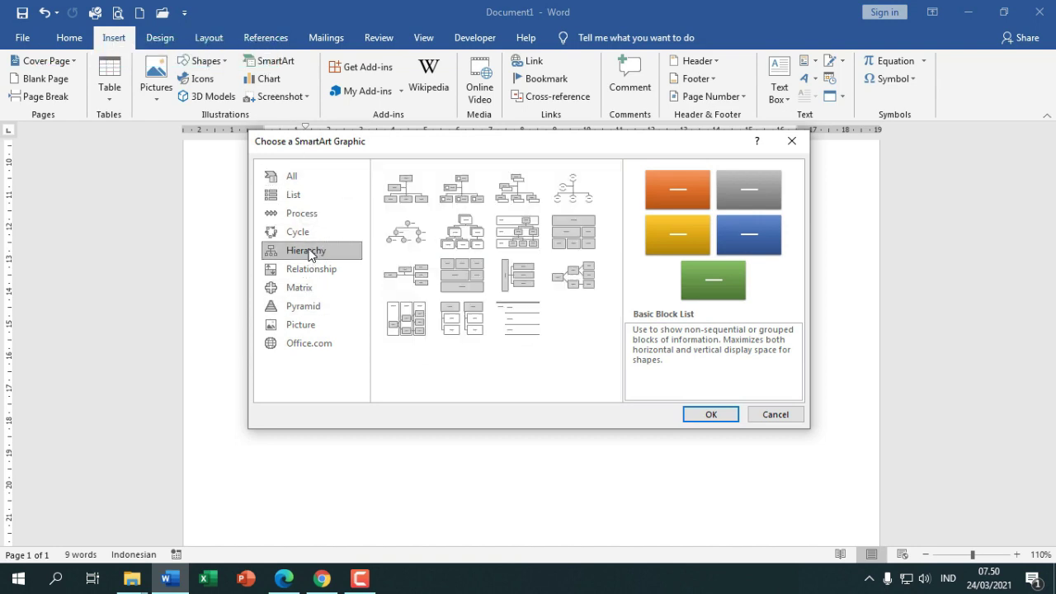
{"action": "left_click", "coordinate": [402, 202]}
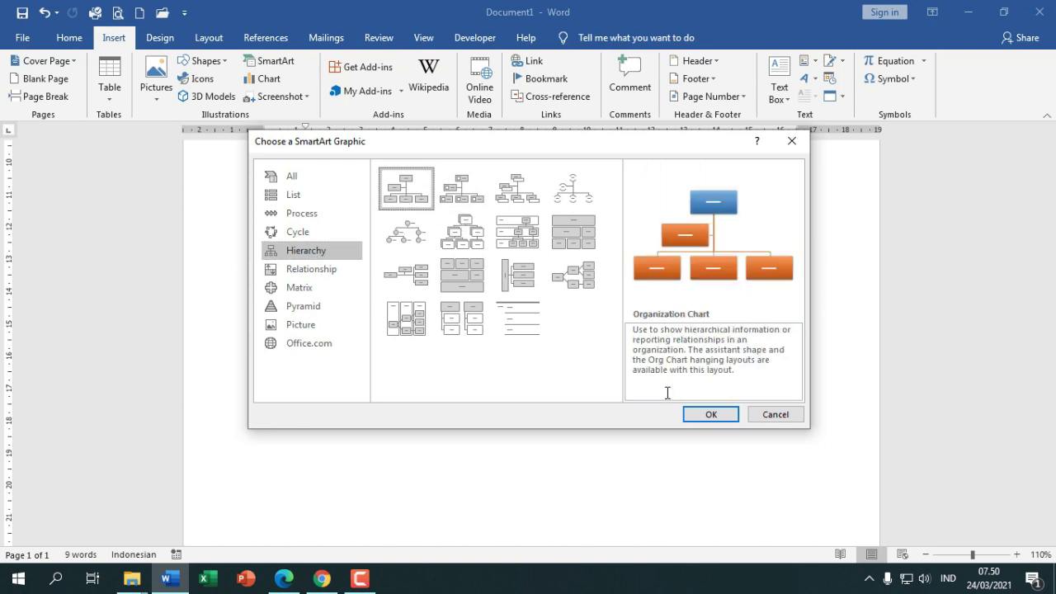
{"action": "left_click", "coordinate": [706, 417]}
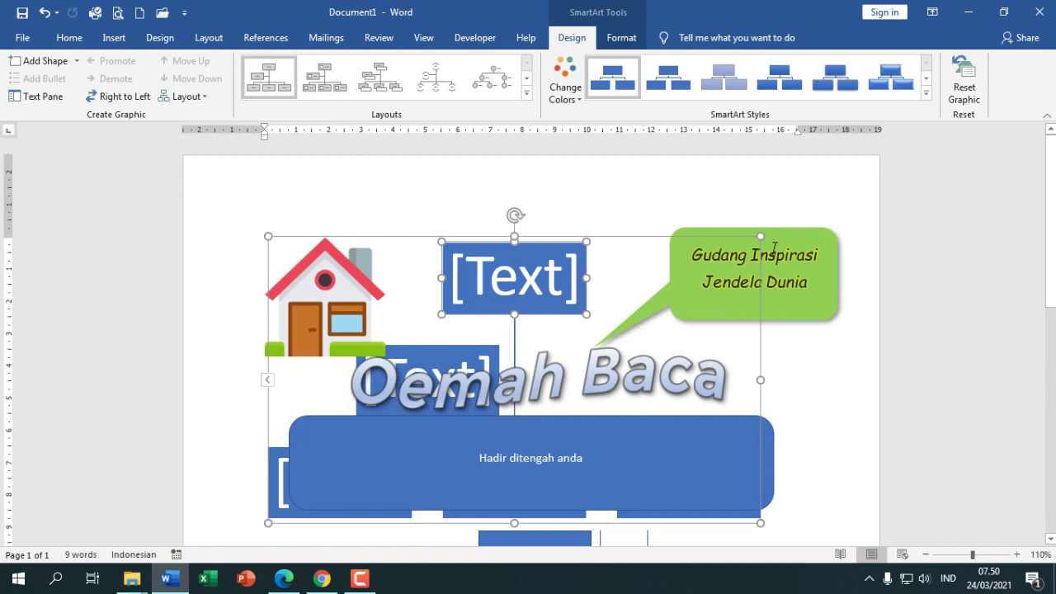
Set the organization chart's text wrapping to In Front of Text
{"action": "left_click", "coordinate": [613, 238]}
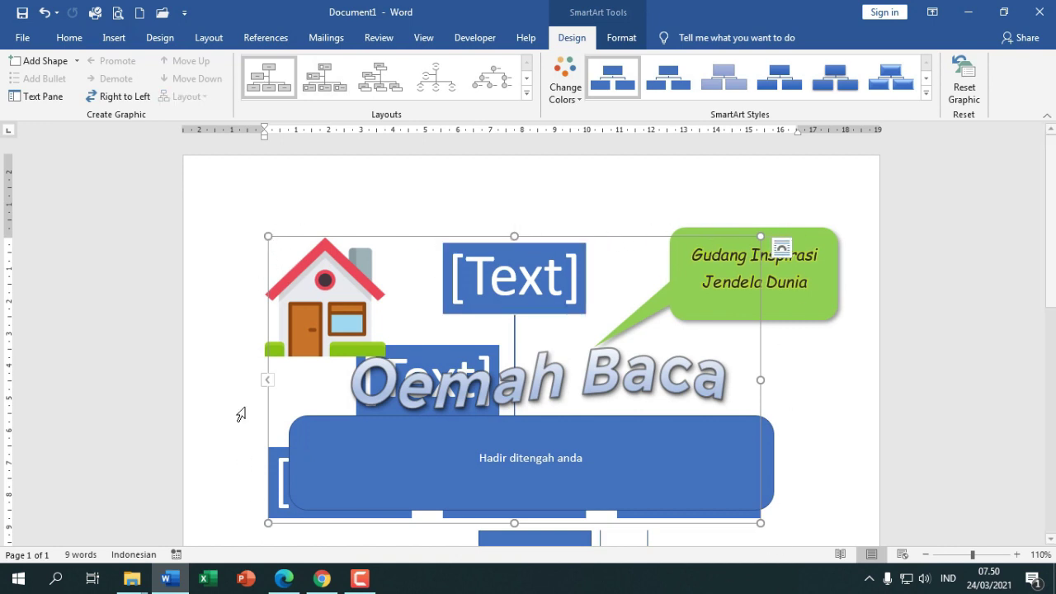
{"action": "left_click", "coordinate": [788, 251]}
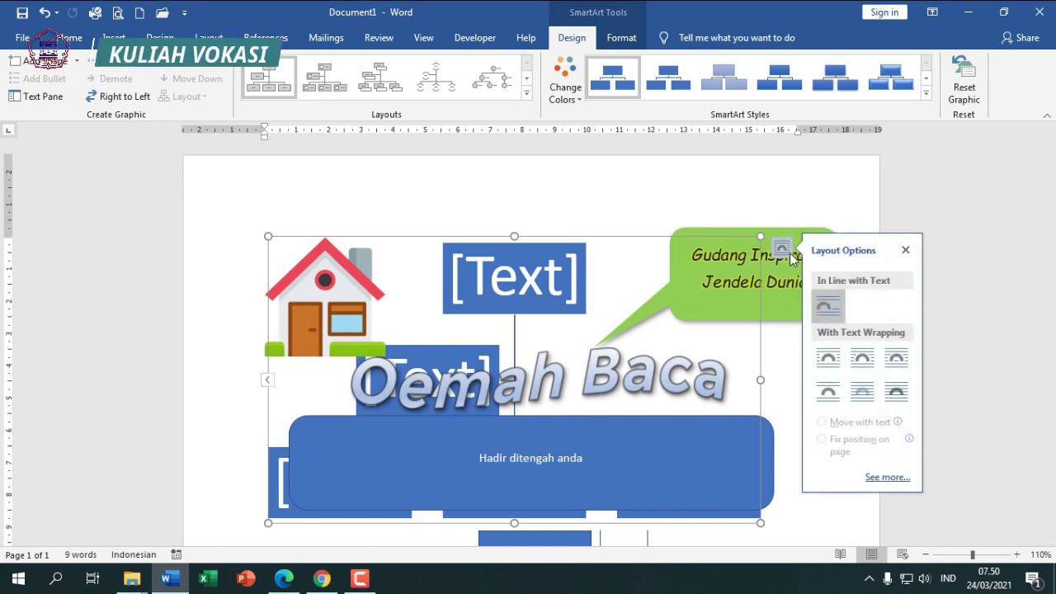
{"action": "left_click", "coordinate": [897, 396]}
Move the whole organization chart into the blank area just below the street map, near the end of the page
{"action": "scroll", "coordinate": [620, 248], "scroll_direction": "down", "scroll_amount": 3}
{"action": "scroll", "coordinate": [621, 248], "scroll_direction": "up", "scroll_amount": 1}
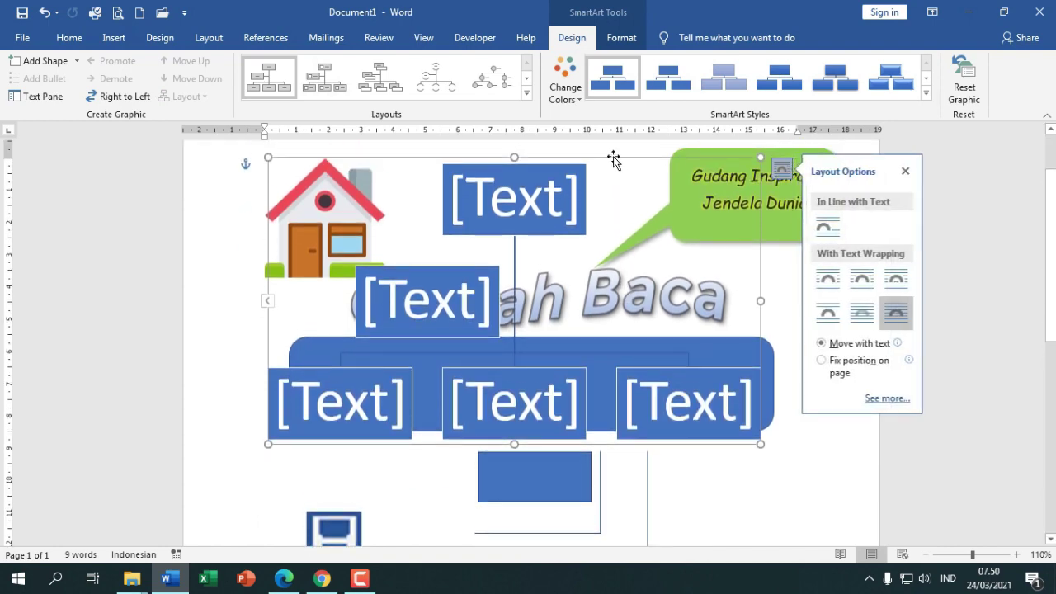
{"action": "scroll", "coordinate": [618, 182], "scroll_direction": "down", "scroll_amount": 8}
{"action": "scroll", "coordinate": [625, 190], "scroll_direction": "up", "scroll_amount": 2}
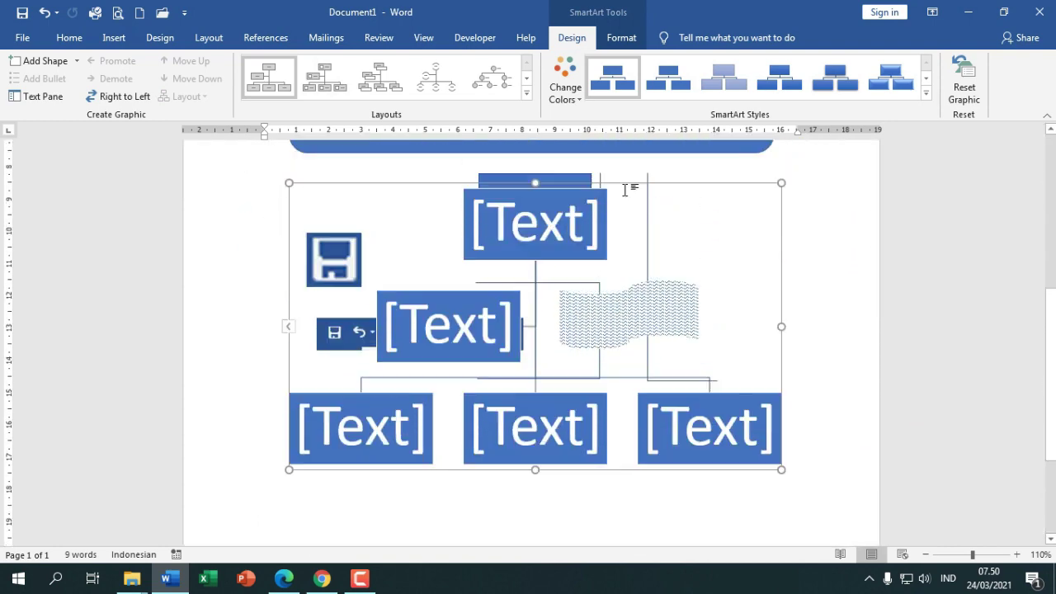
{"action": "scroll", "coordinate": [624, 190], "scroll_direction": "up", "scroll_amount": 2}
{"action": "left_click_drag", "start_coordinate": [625, 258], "coordinate": [621, 471]}
{"action": "scroll", "coordinate": [669, 384], "scroll_direction": "down", "scroll_amount": 5}
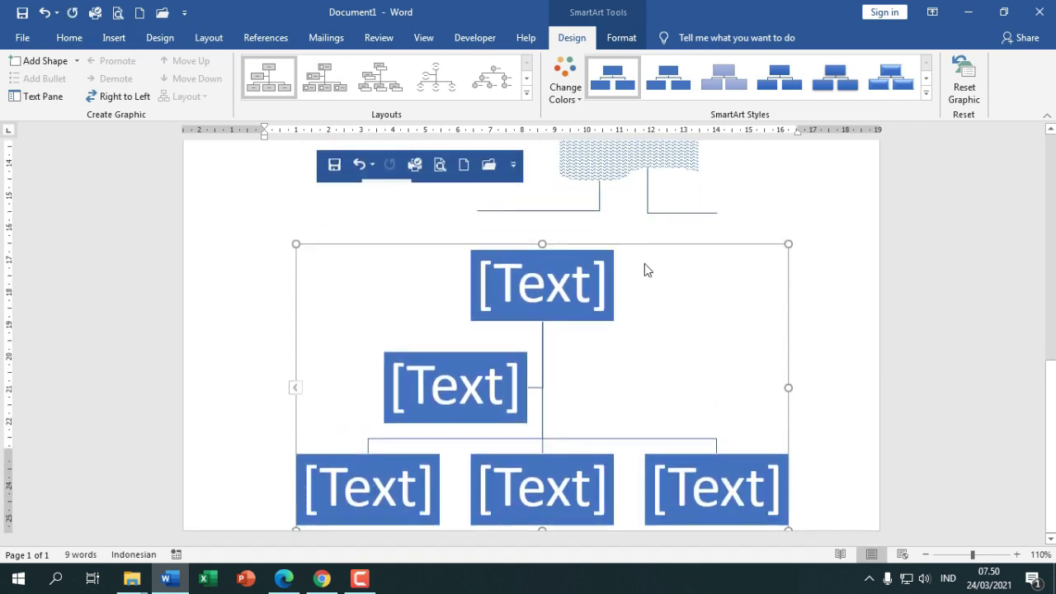
{"action": "left_click_drag", "start_coordinate": [632, 245], "coordinate": [632, 225]}
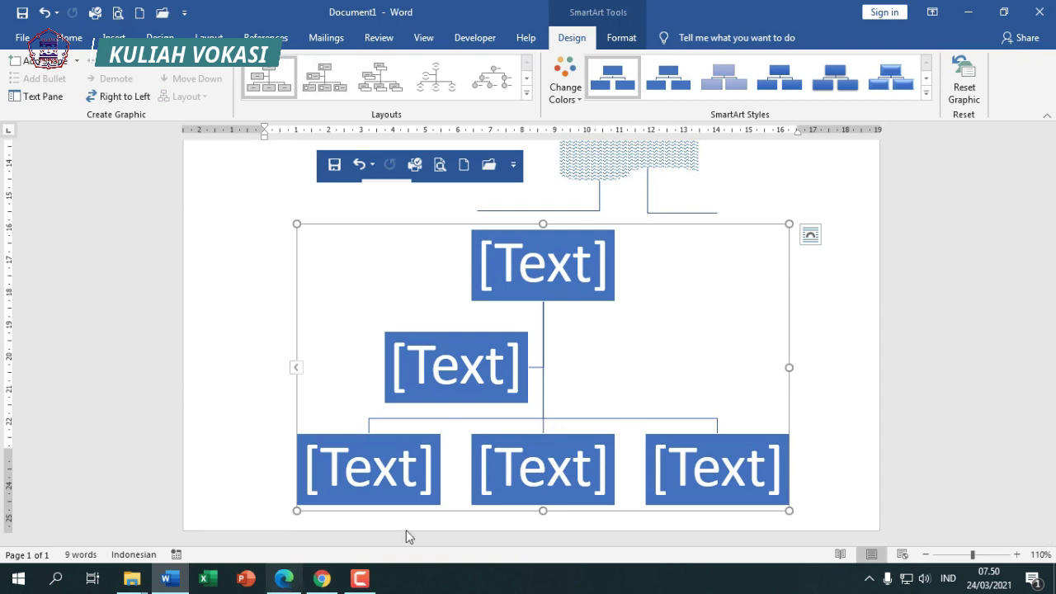
Place the Word window side by side with the reference PDF and delete the assistant box from the organization chart
{"action": "key", "text": "super+Left"}
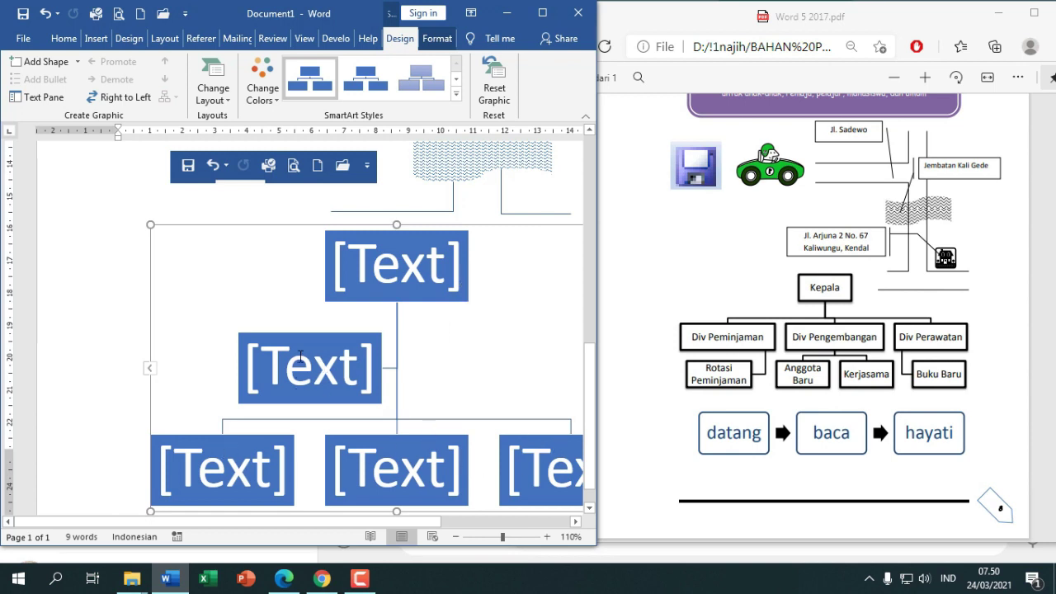
{"action": "left_click_drag", "start_coordinate": [361, 526], "coordinate": [412, 526]}
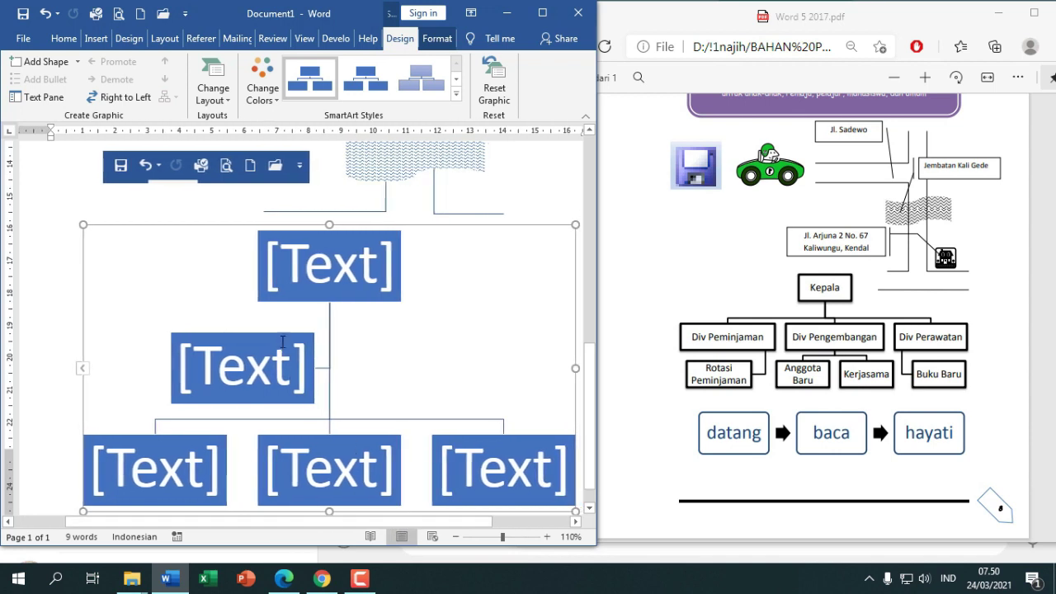
{"action": "left_click", "coordinate": [239, 367]}
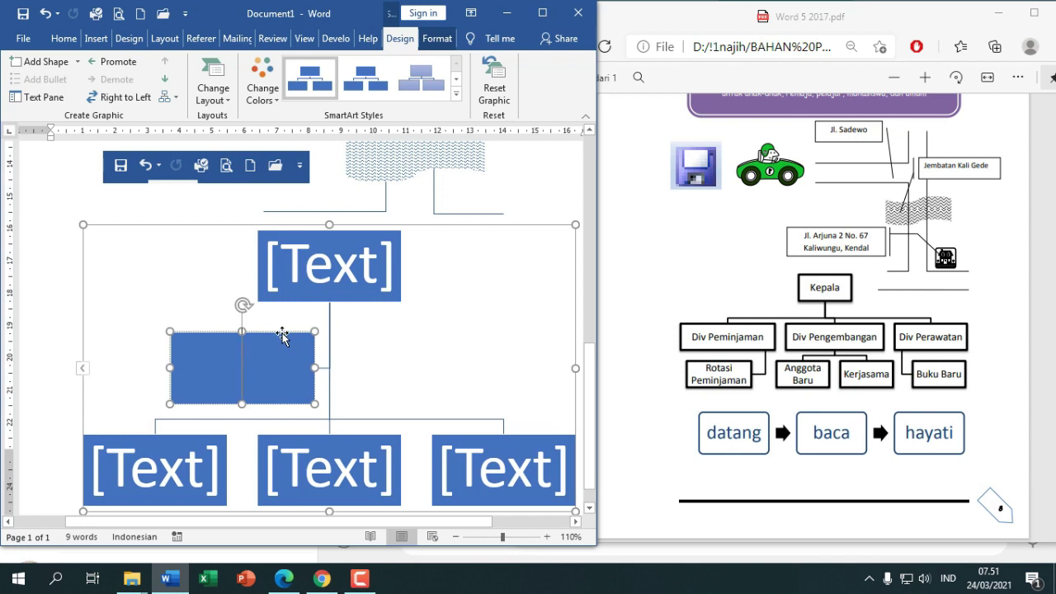
{"action": "key", "text": "Escape"}
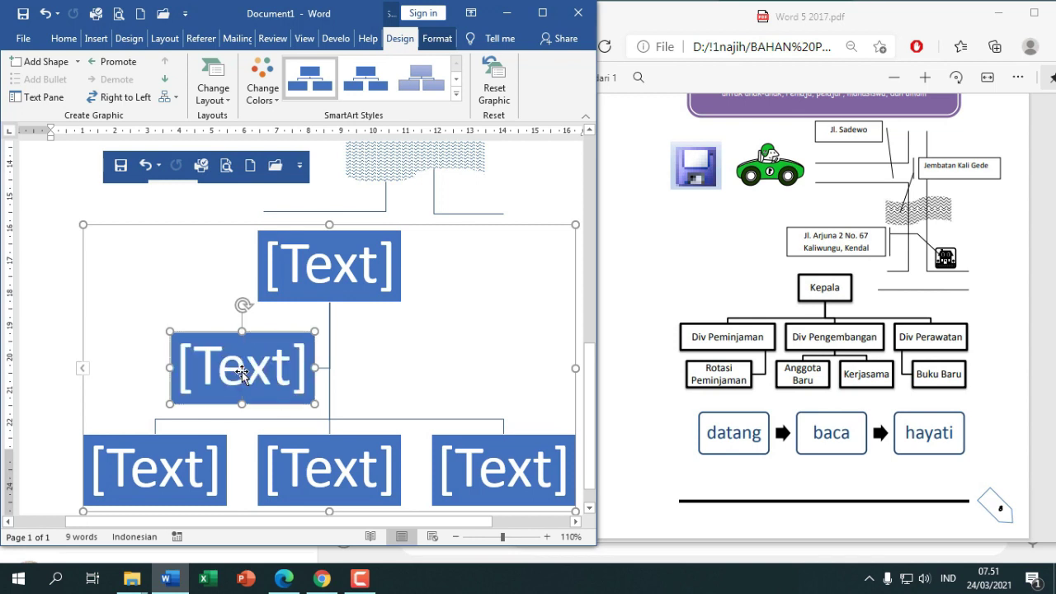
{"action": "left_click", "coordinate": [243, 373]}
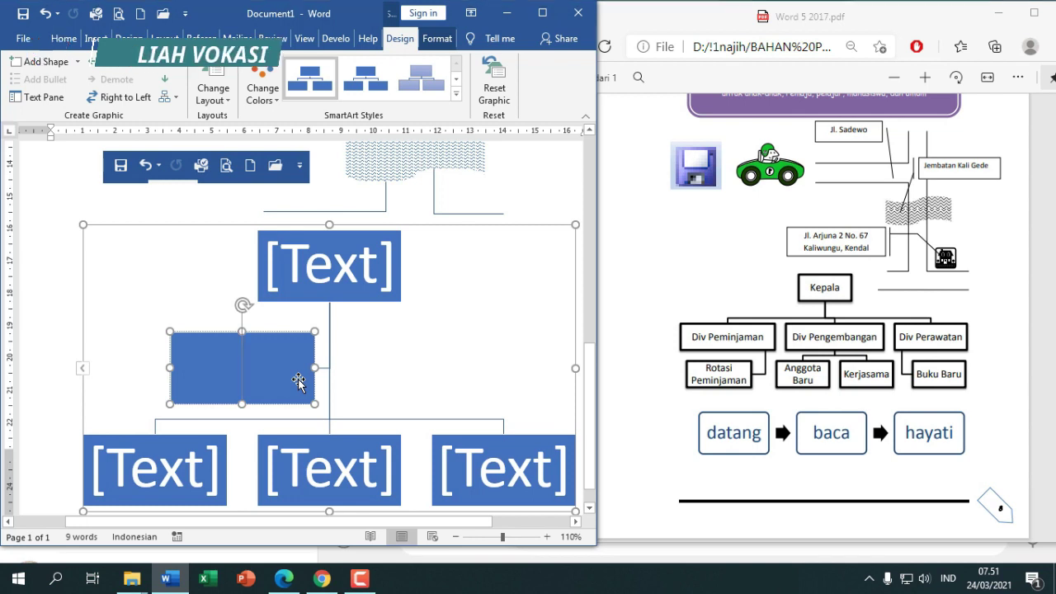
{"action": "left_click", "coordinate": [293, 334]}
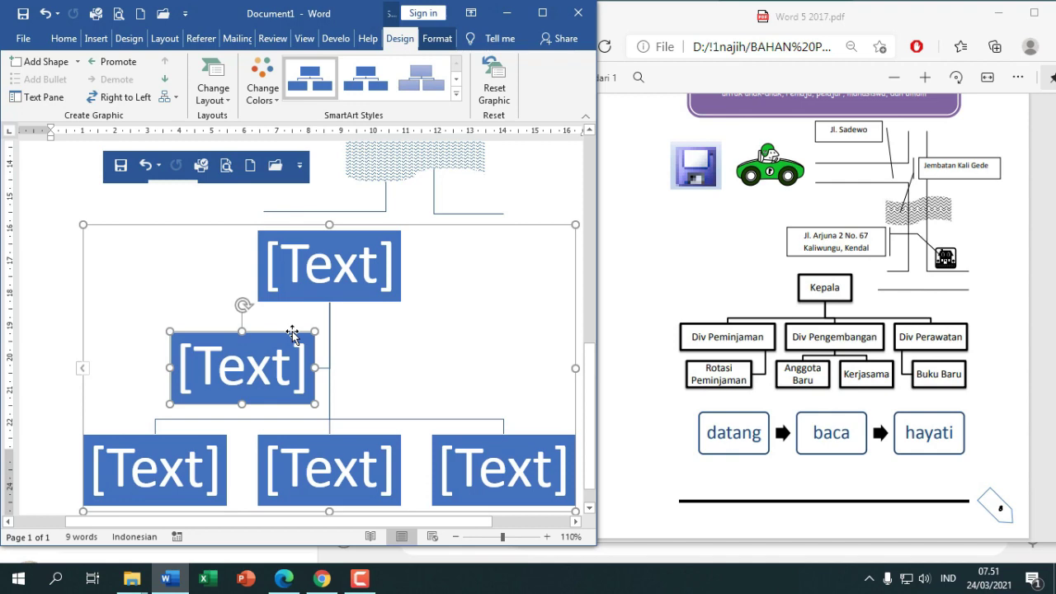
{"action": "key", "text": "Delete"}
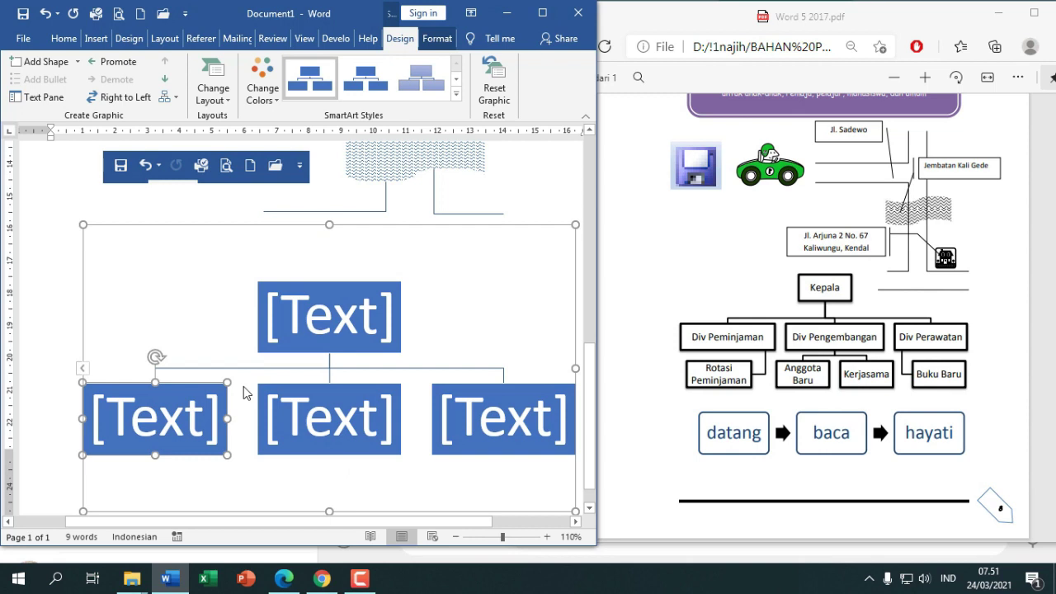
Label the chart's head box "Kepala" and the first box beneath it "Div Peminjaman"
{"action": "left_click", "coordinate": [340, 319]}
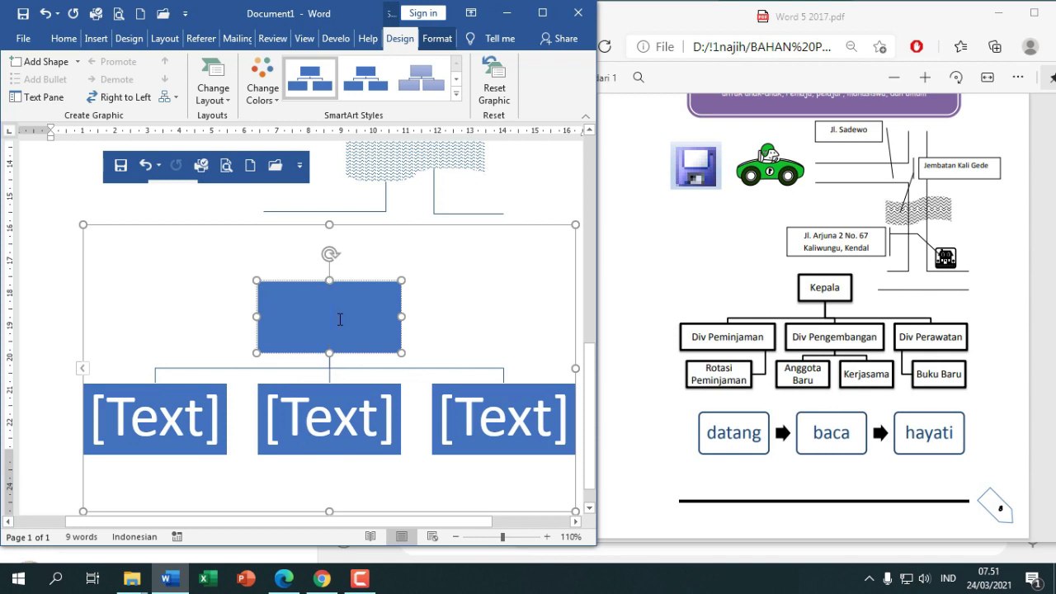
{"action": "type", "text": "Kepala"}
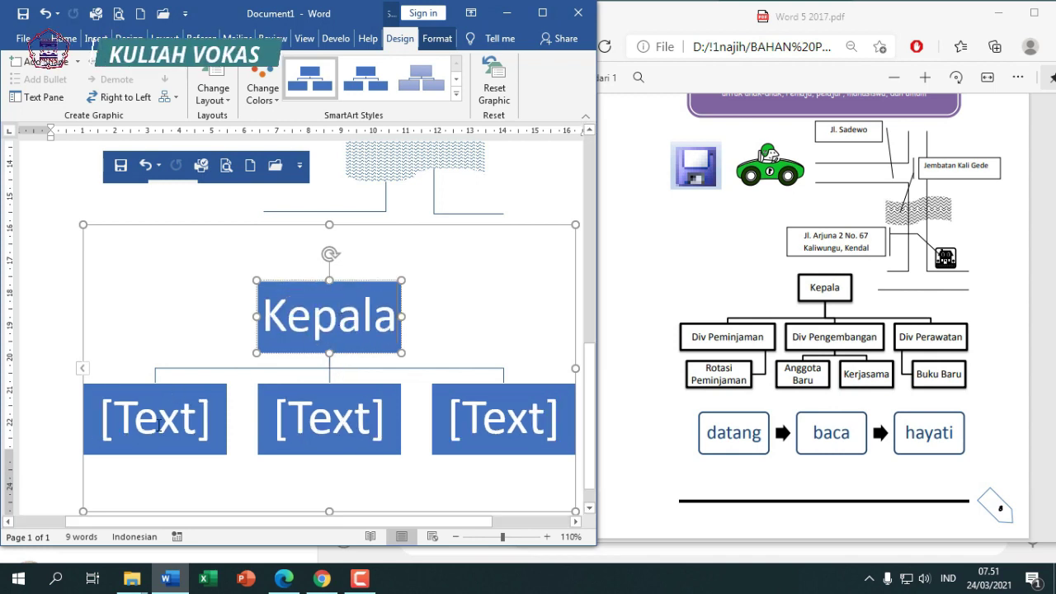
{"action": "left_click", "coordinate": [159, 426]}
{"action": "type", "text": "Div Peminj"}
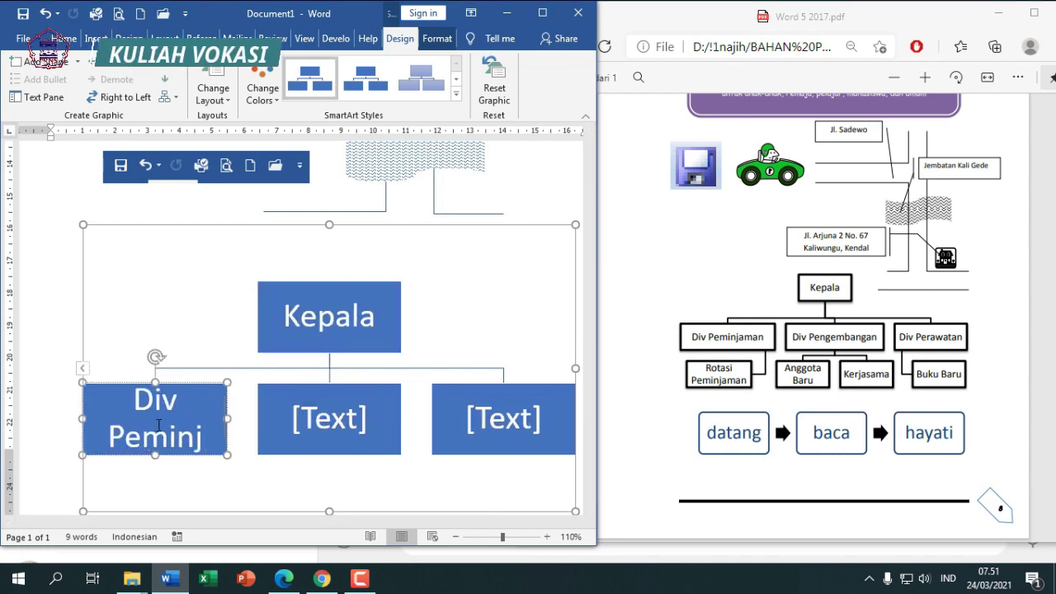
{"action": "type", "text": "aman"}
Label the middle subordinate box "Div Pengembangan" and the last one "Div Perawatan"
{"action": "left_click", "coordinate": [326, 432]}
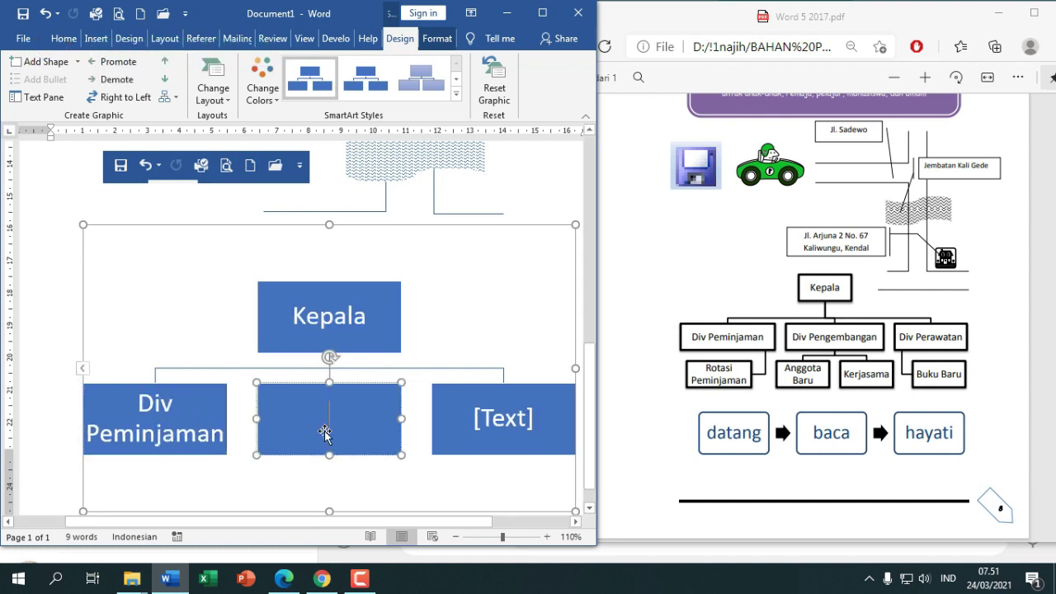
{"action": "type", "text": "Div "}
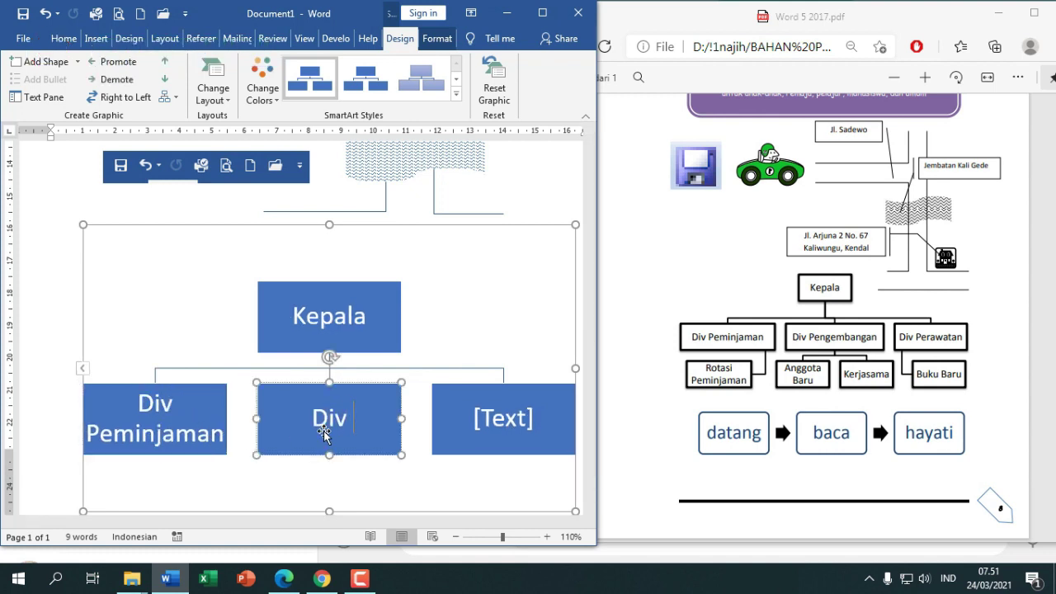
{"action": "type", "text": "Pene"}
{"action": "key", "text": "BackSpace"}
{"action": "type", "text": "g"}
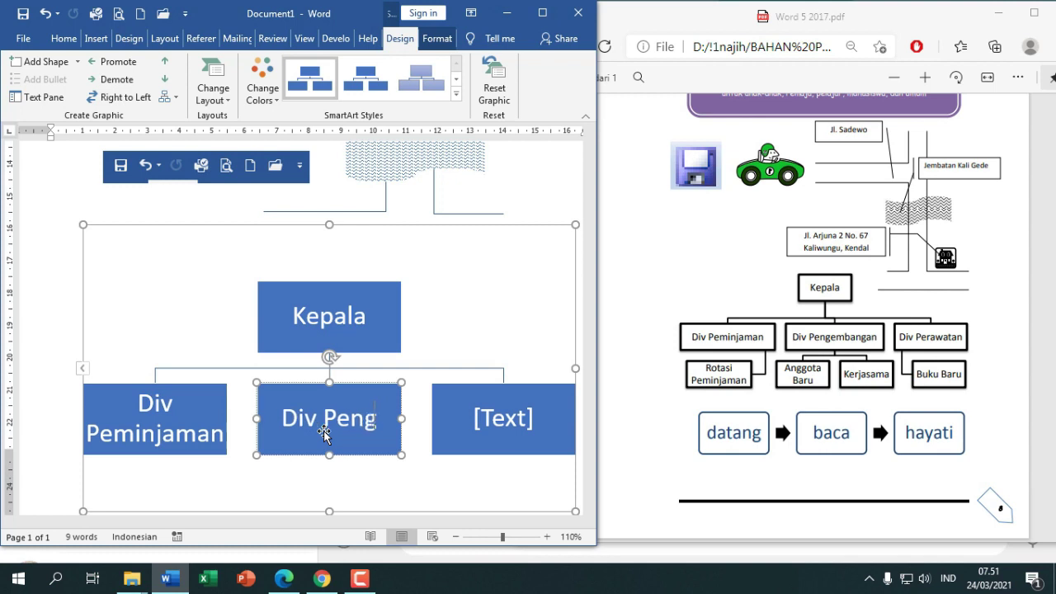
{"action": "type", "text": "embangan"}
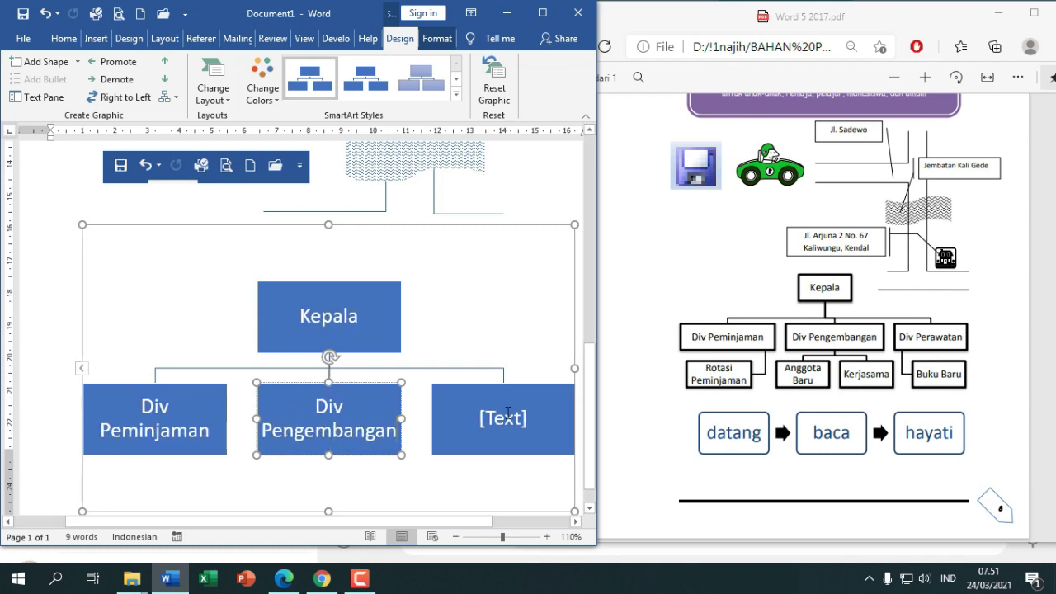
{"action": "left_click", "coordinate": [508, 412]}
{"action": "type", "text": "Div Perawa"}
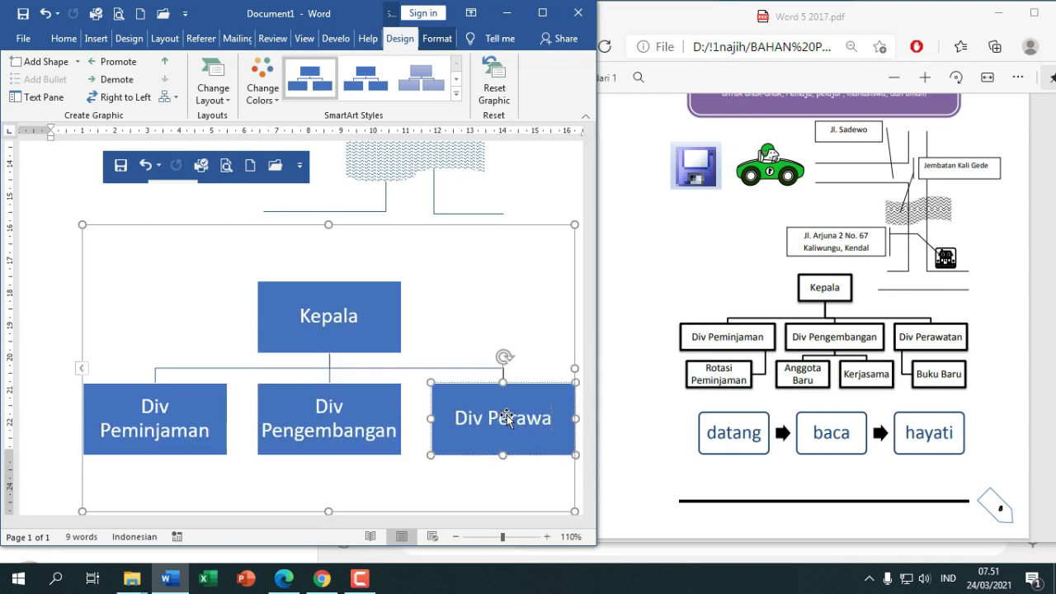
{"action": "type", "text": "tan"}
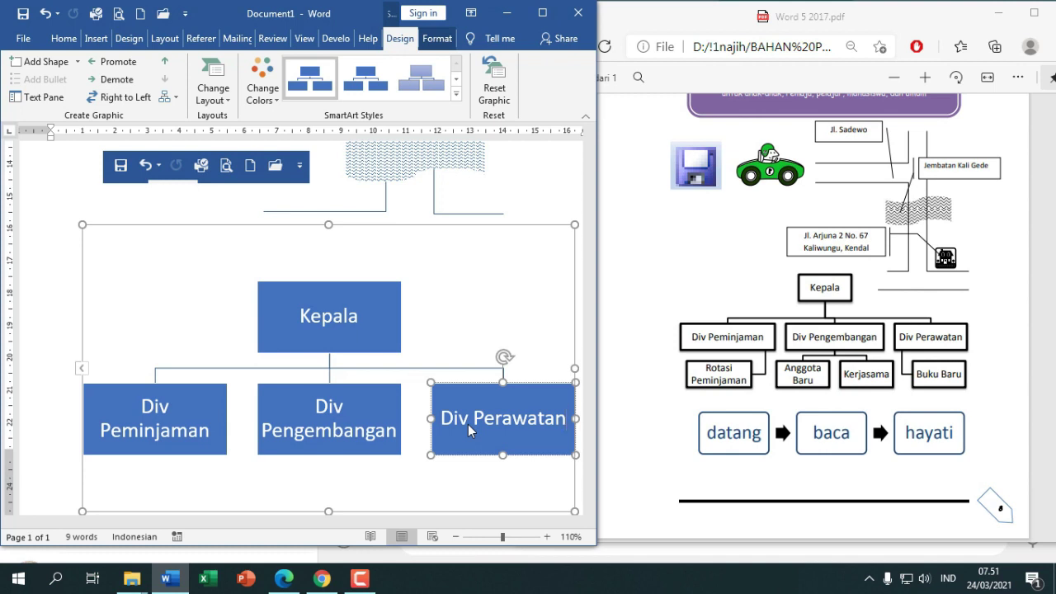
Select the Div Peminjaman box, maximize the Word window, and examine the chart's layouts, color variations, SmartArt styles and shape formatting options
{"action": "scroll", "coordinate": [357, 423], "scroll_direction": "down", "scroll_amount": 1}
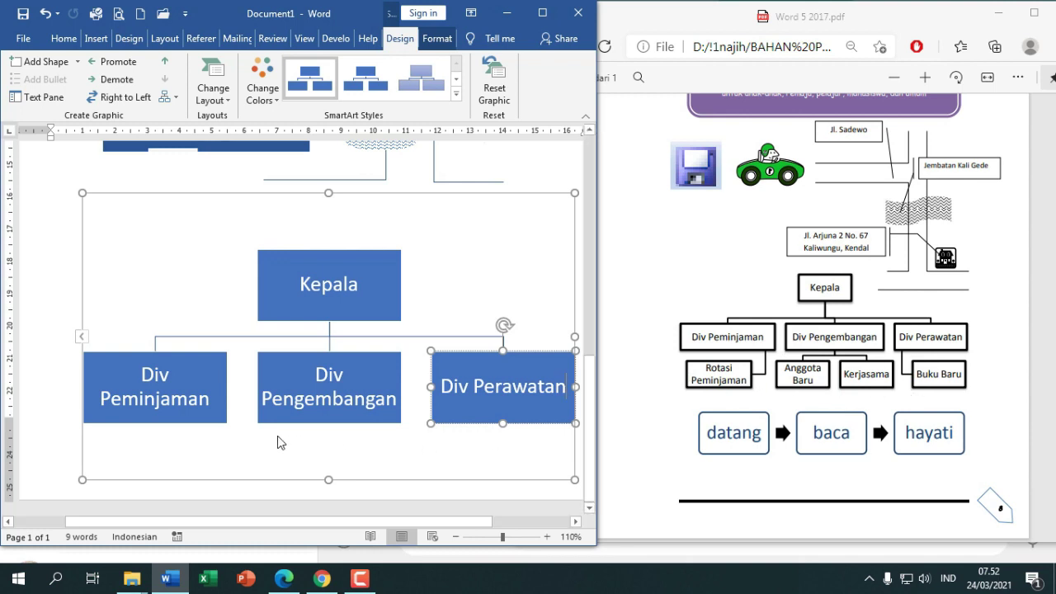
{"action": "left_click", "coordinate": [212, 382]}
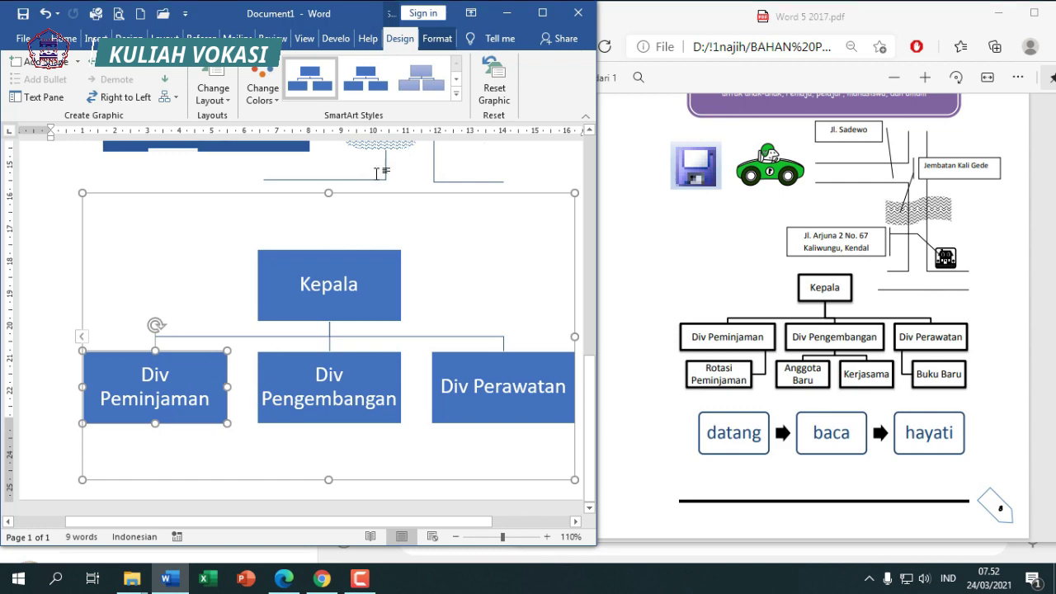
{"action": "left_click", "coordinate": [543, 12]}
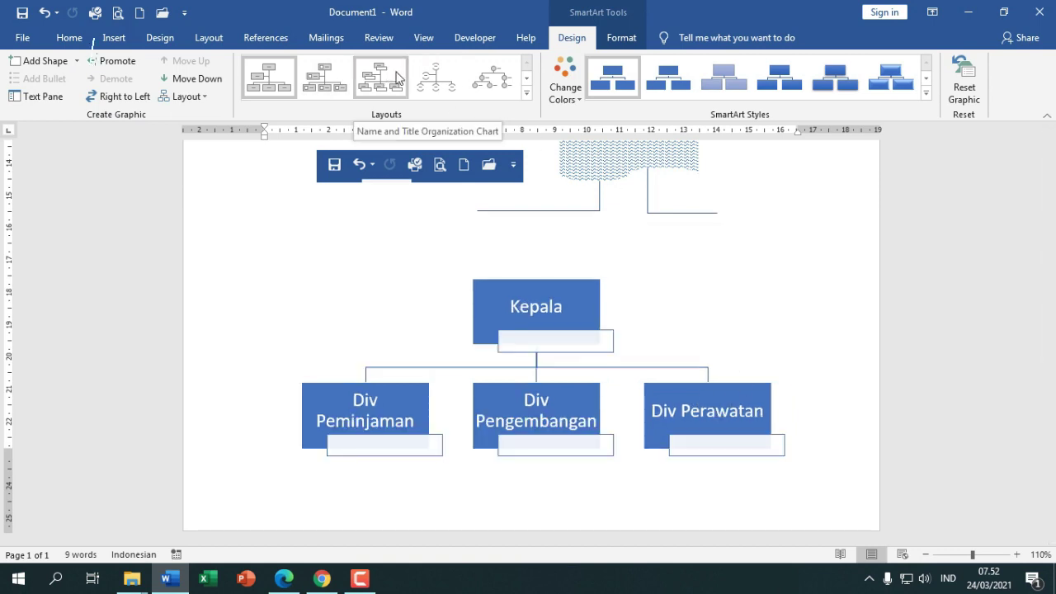
{"action": "left_click", "coordinate": [575, 94]}
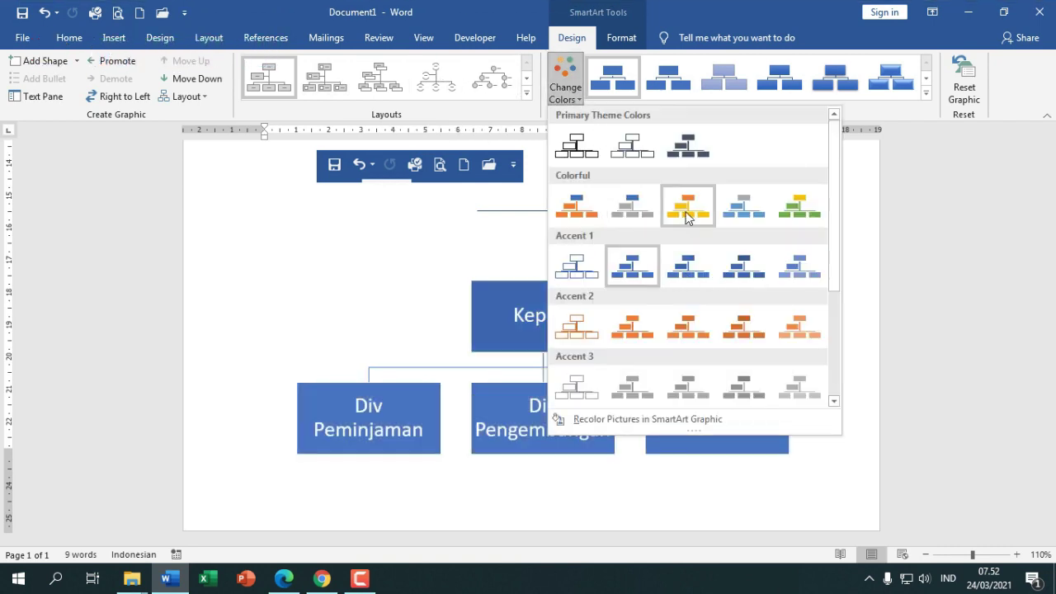
{"action": "left_click", "coordinate": [589, 99]}
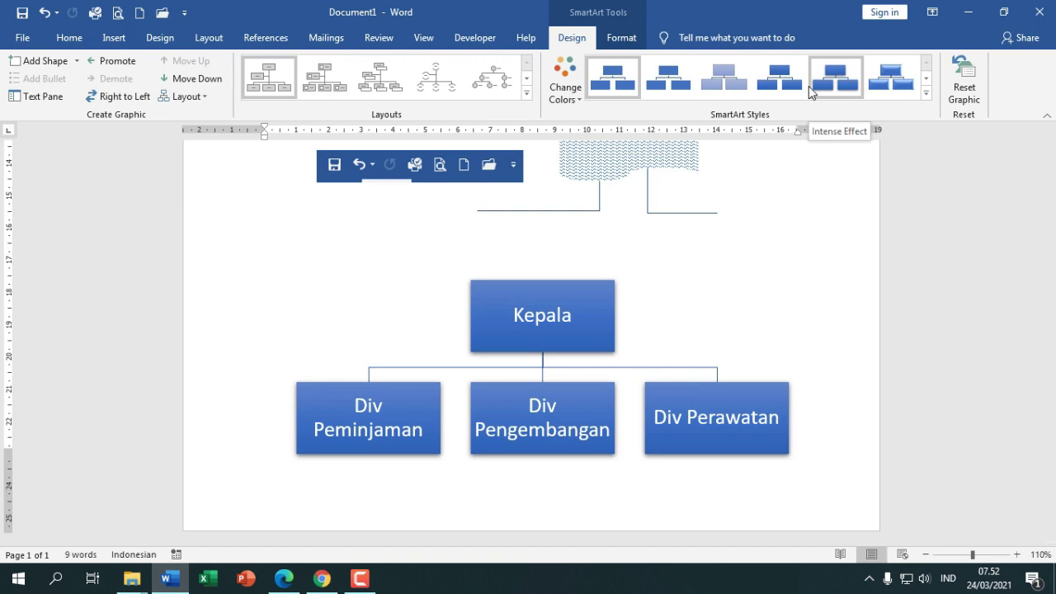
{"action": "left_click", "coordinate": [623, 40]}
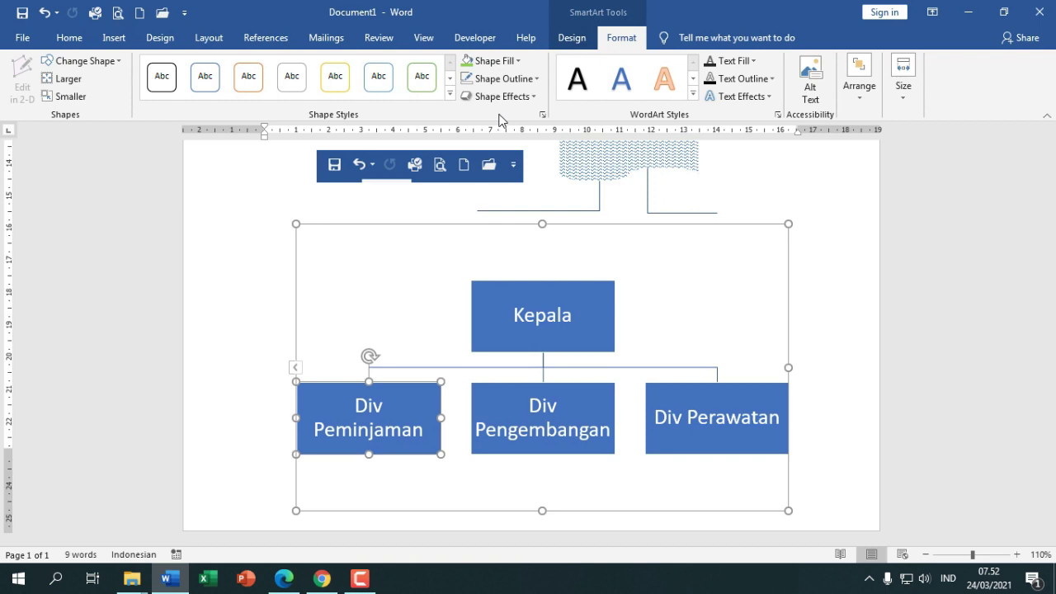
Examine the shape fill colors available for the Kepala box and the SmartArt design and format options for the Div Perawatan box
{"action": "left_click", "coordinate": [528, 286]}
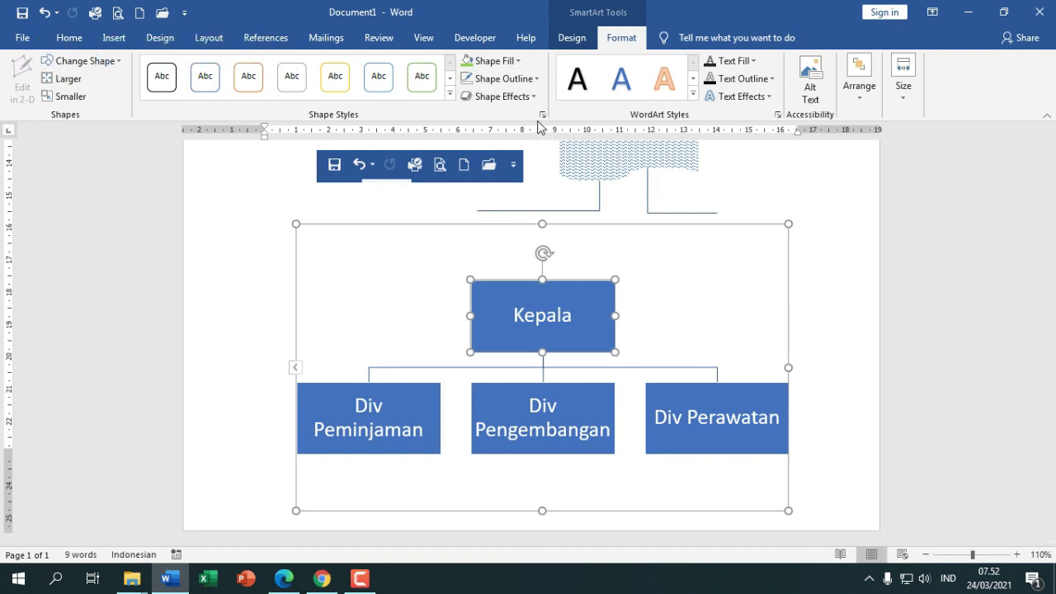
{"action": "left_click", "coordinate": [520, 62]}
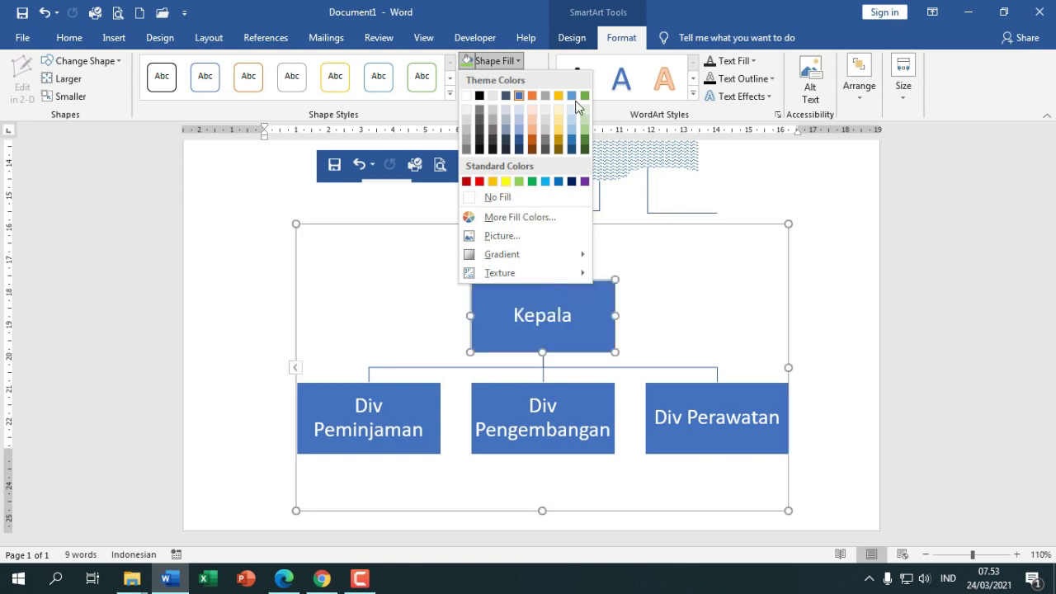
{"action": "left_click", "coordinate": [534, 65]}
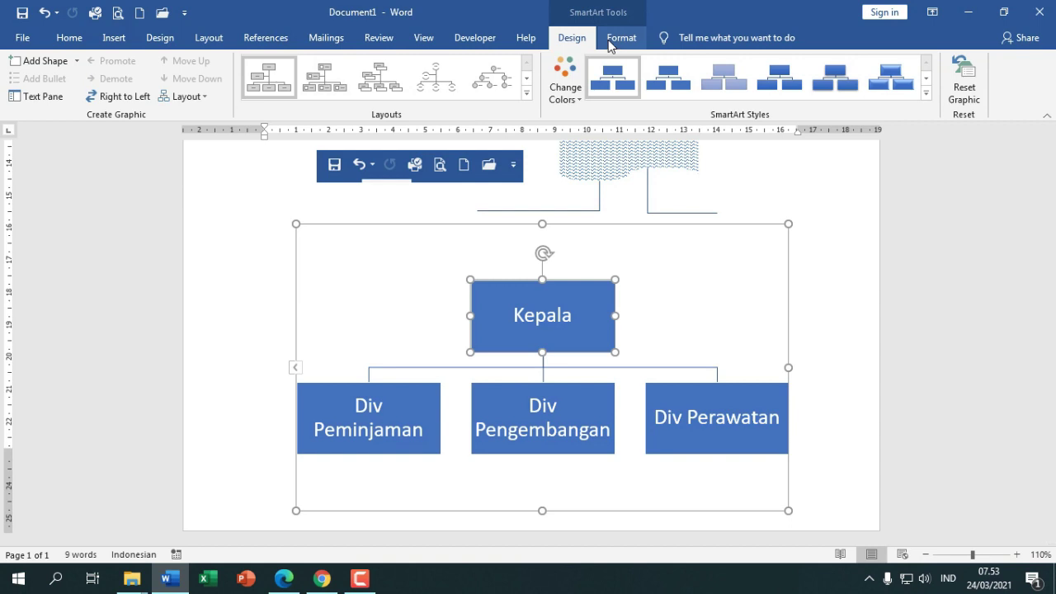
{"action": "left_click", "coordinate": [619, 37]}
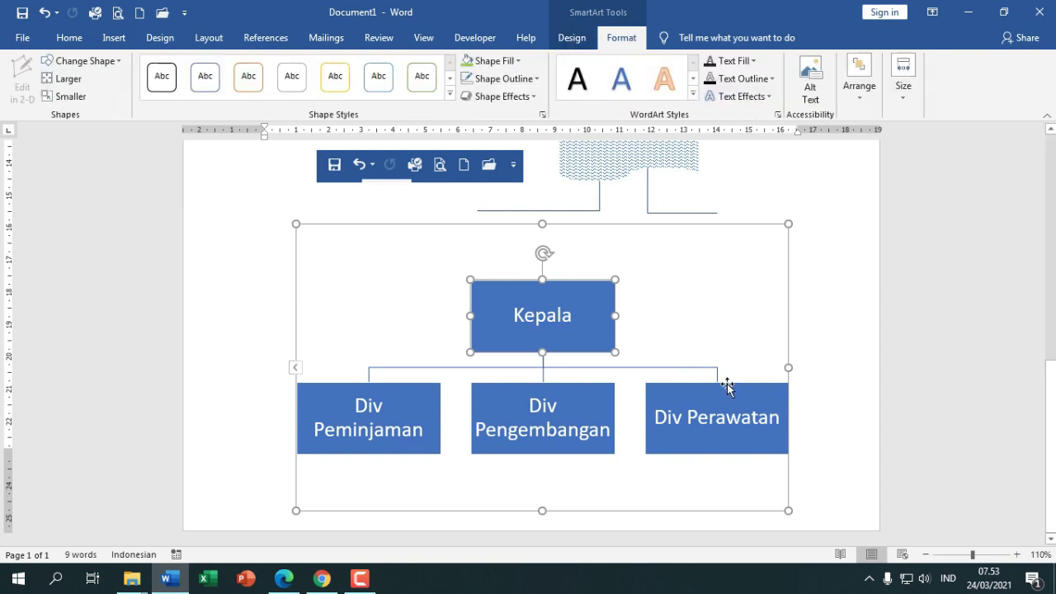
{"action": "left_click", "coordinate": [725, 385]}
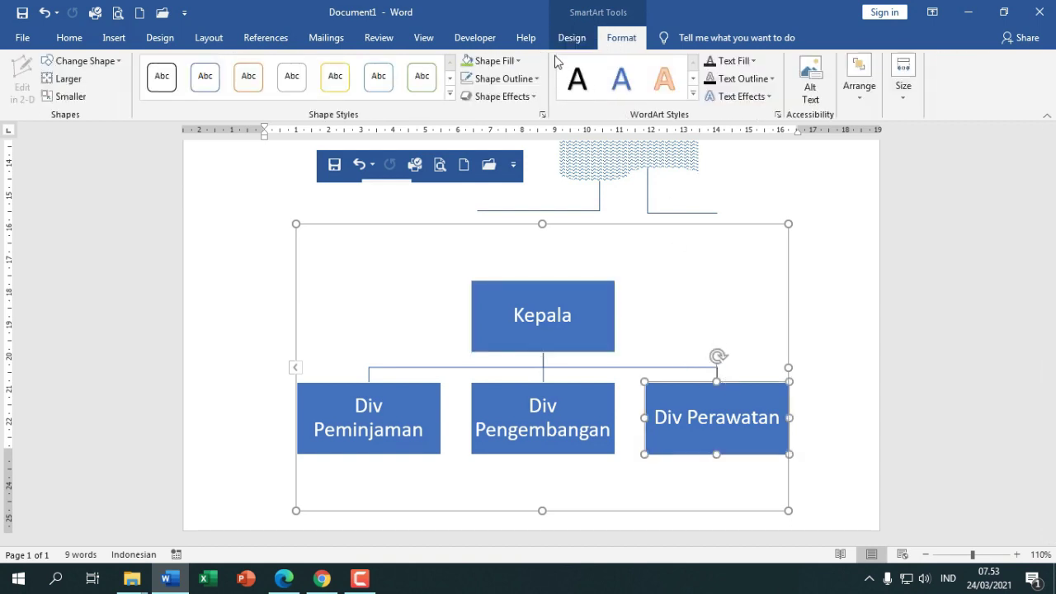
{"action": "left_click", "coordinate": [590, 46]}
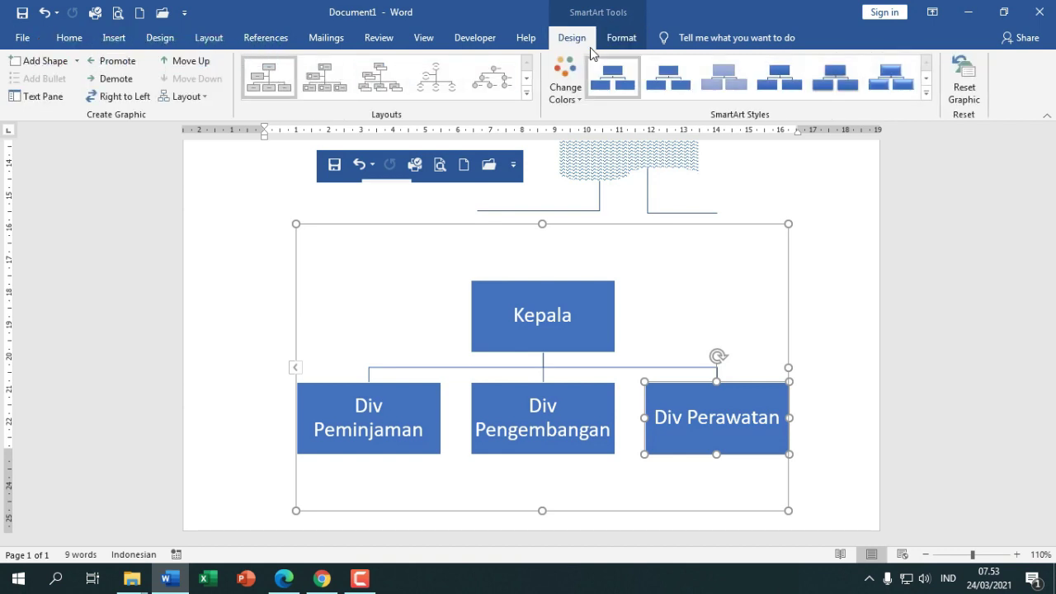
Add a subordinate box below the Div Peminjaman box in the organization chart
{"action": "left_click", "coordinate": [391, 383]}
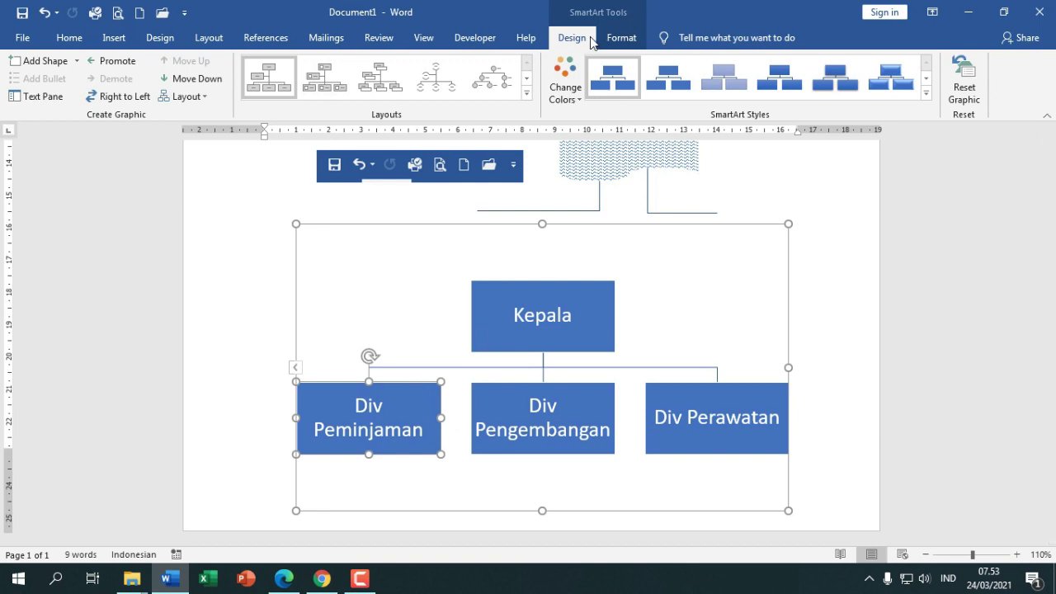
{"action": "left_click", "coordinate": [77, 62]}
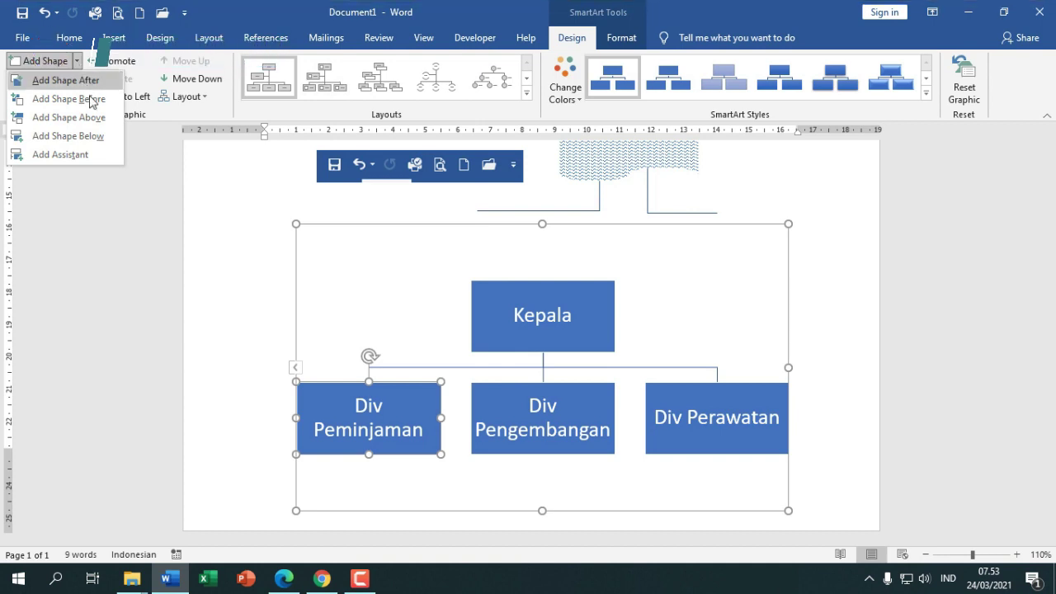
{"action": "left_click", "coordinate": [90, 144]}
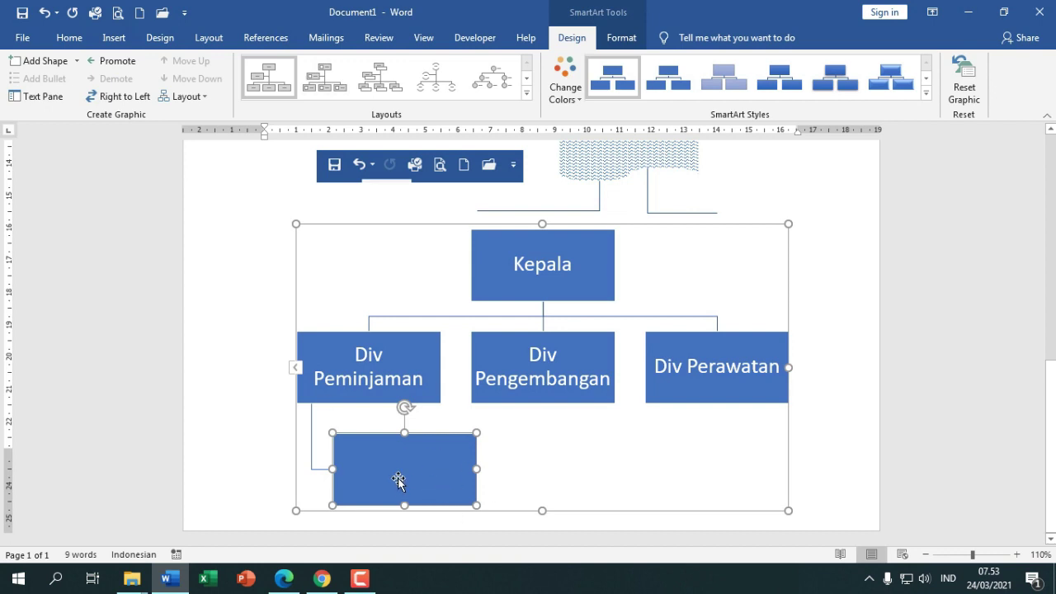
Check the branch arrangement in the reference PDF and set the Div Peminjaman branch to the Left Hanging layout
{"action": "left_click", "coordinate": [284, 578]}
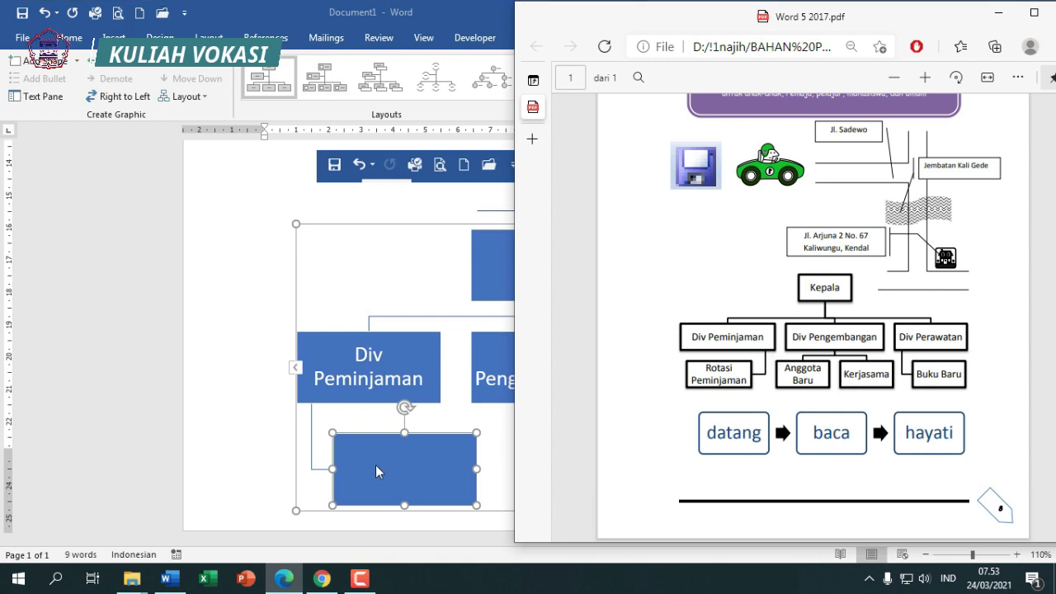
{"action": "left_click", "coordinate": [399, 334]}
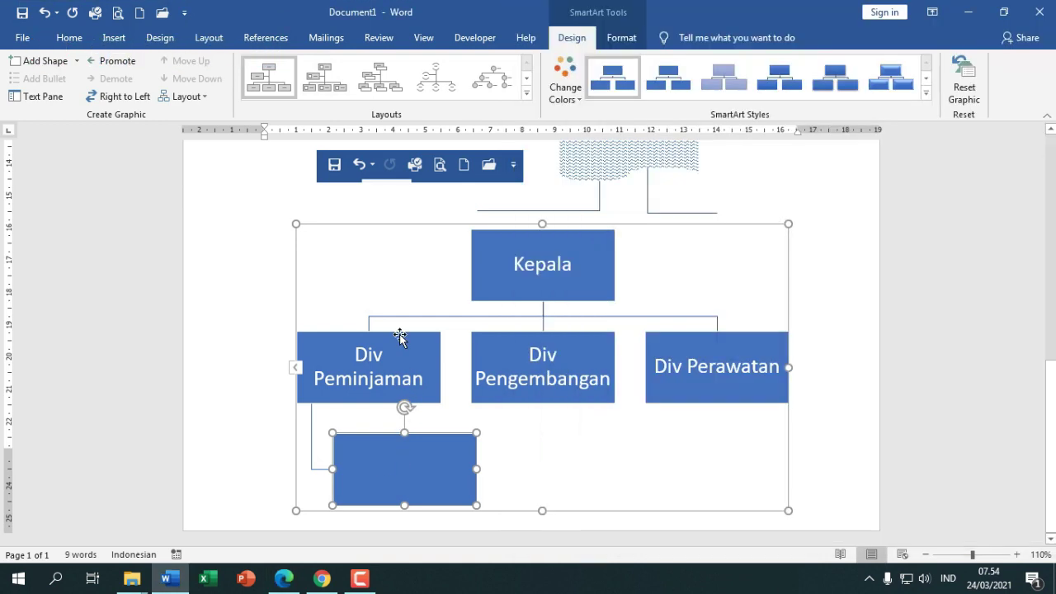
{"action": "left_click", "coordinate": [400, 334]}
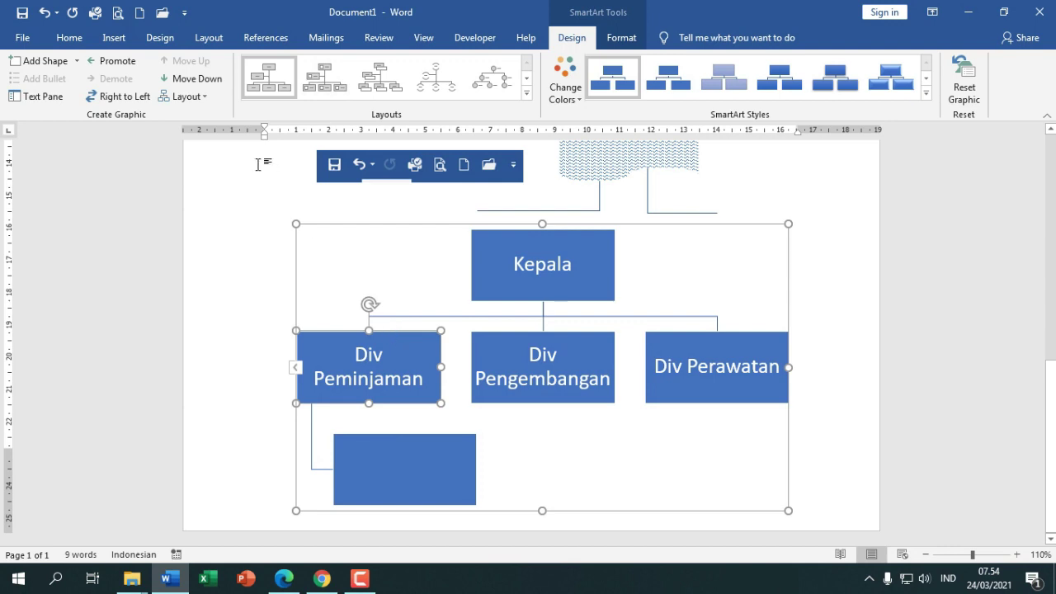
{"action": "left_click", "coordinate": [202, 98]}
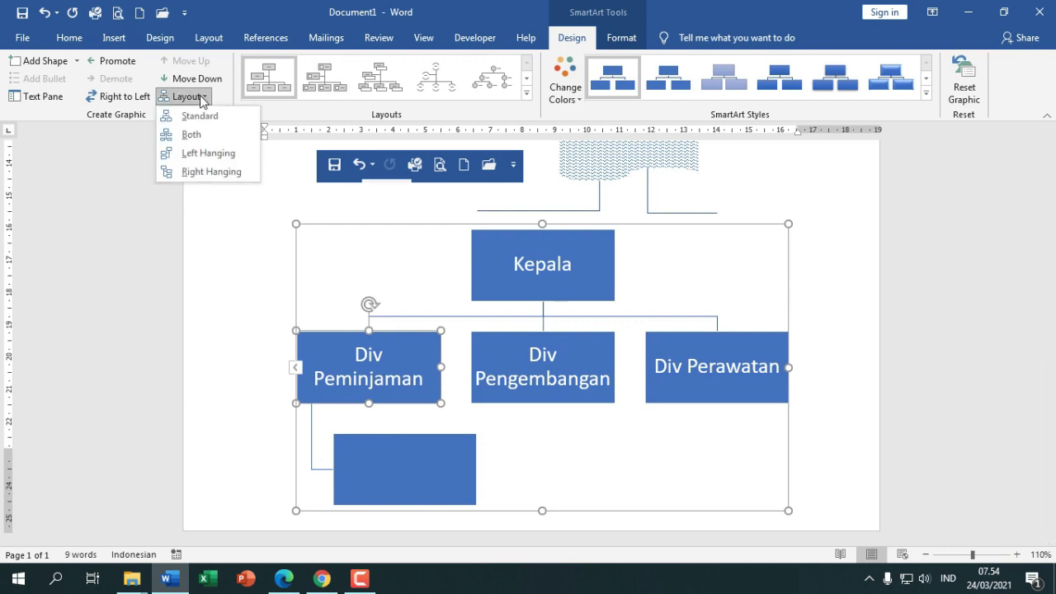
{"action": "left_click", "coordinate": [220, 154]}
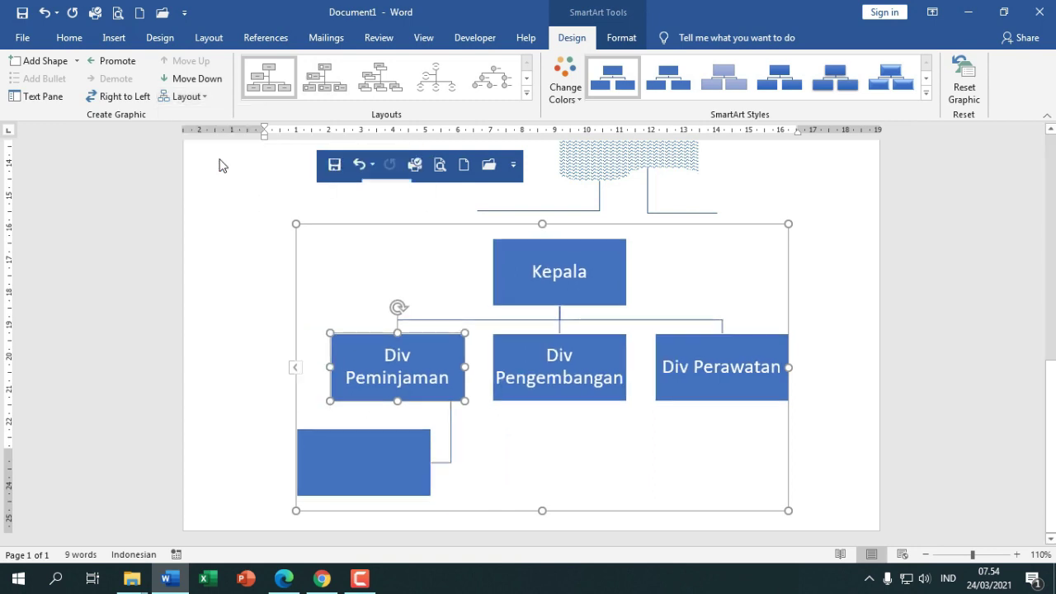
Check the reference PDF and label the empty box beneath Div Peminjaman "Rotasi Peminjaman"
{"action": "left_click", "coordinate": [284, 578]}
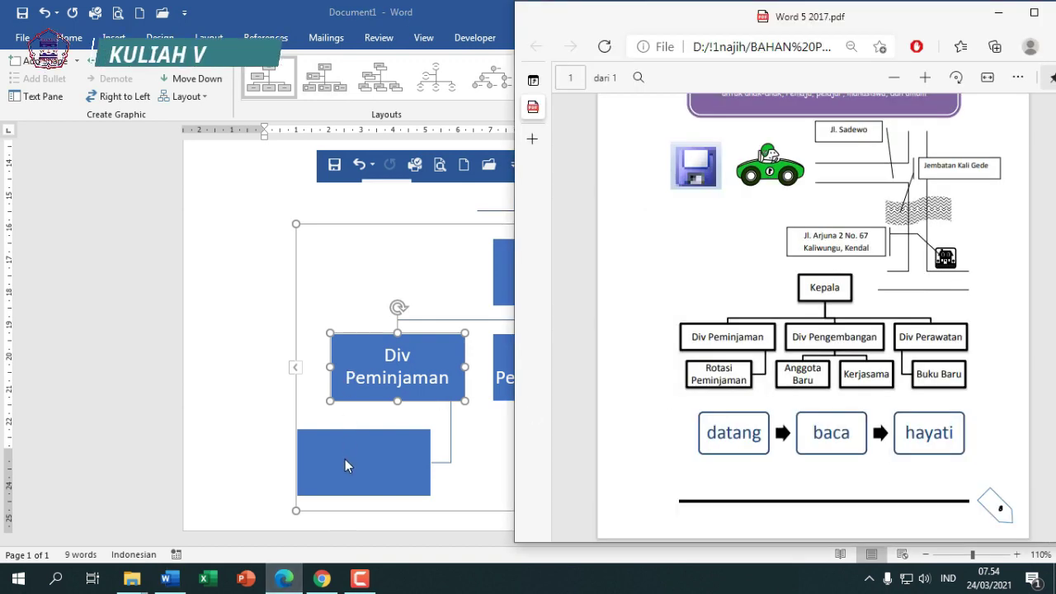
{"action": "key", "text": "alt+Tab"}
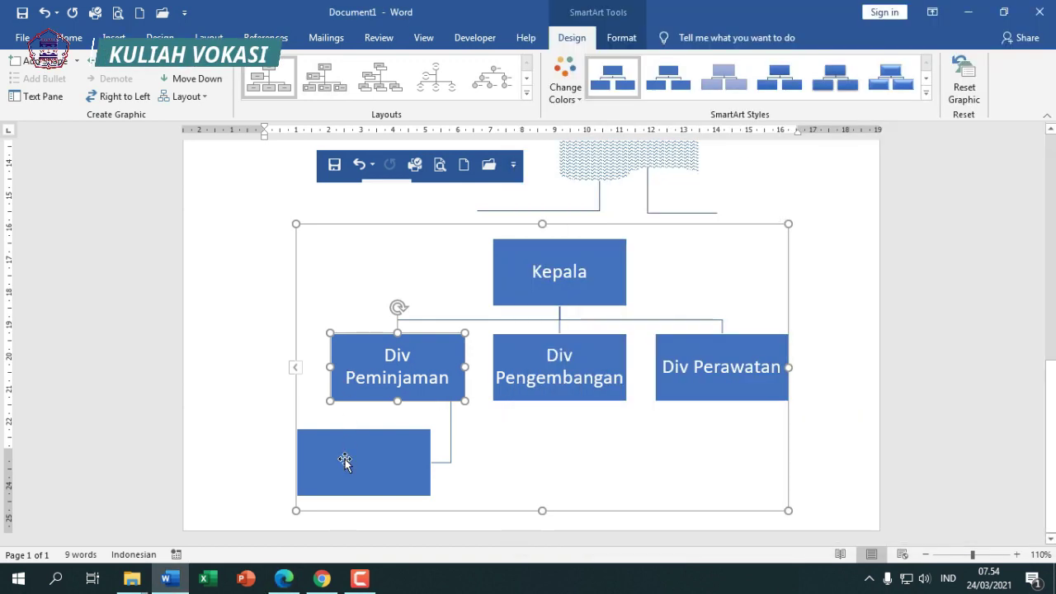
{"action": "left_click", "coordinate": [345, 461]}
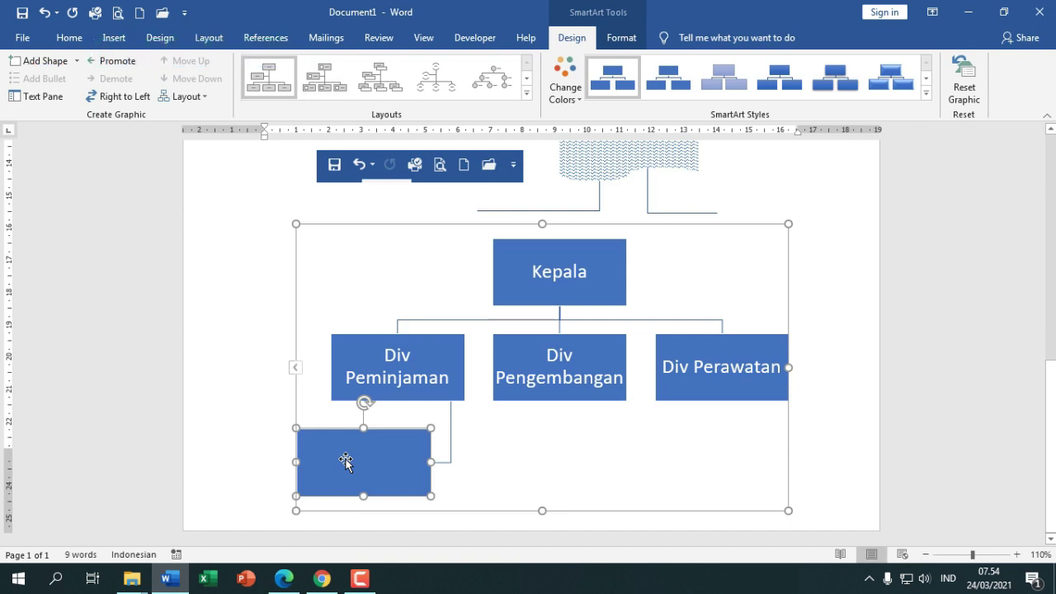
{"action": "type", "text": "Rotasi P"}
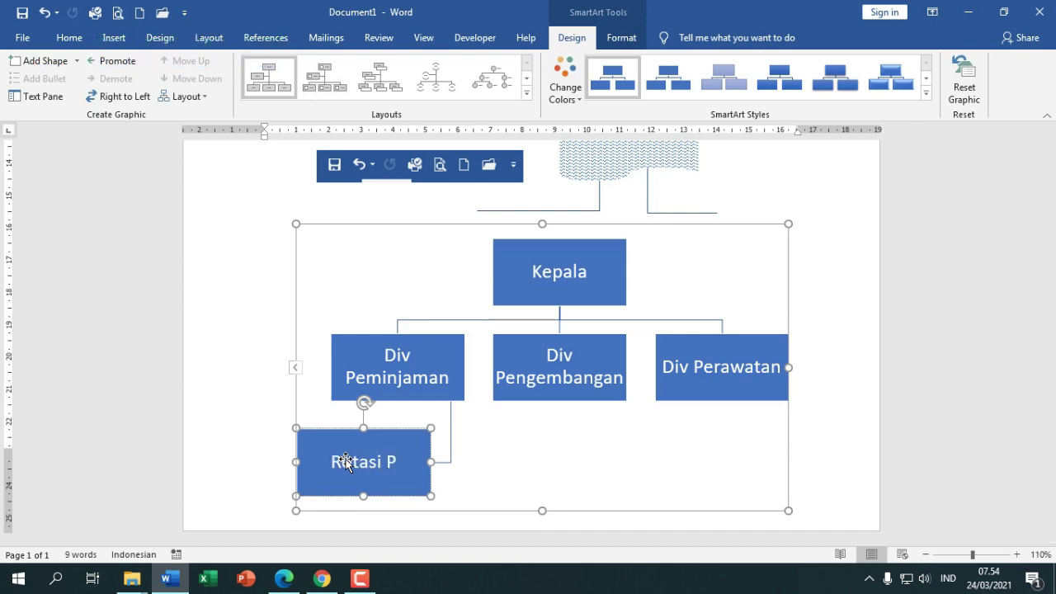
{"action": "type", "text": "eminjaman"}
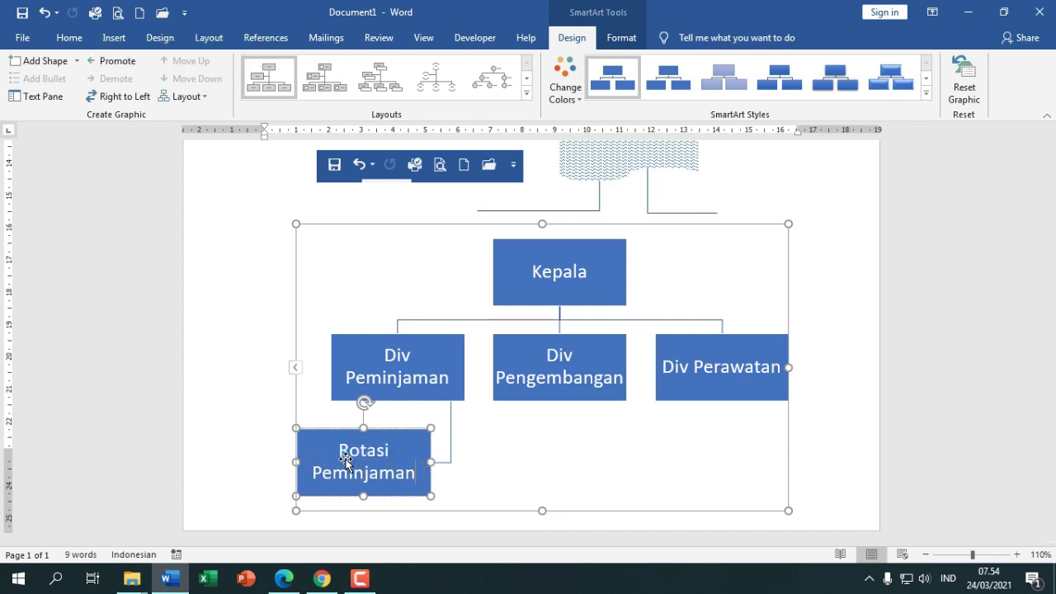
Compare the chart with the reference PDF and add a subordinate box below the Div Perawatan box
{"action": "left_click", "coordinate": [284, 578]}
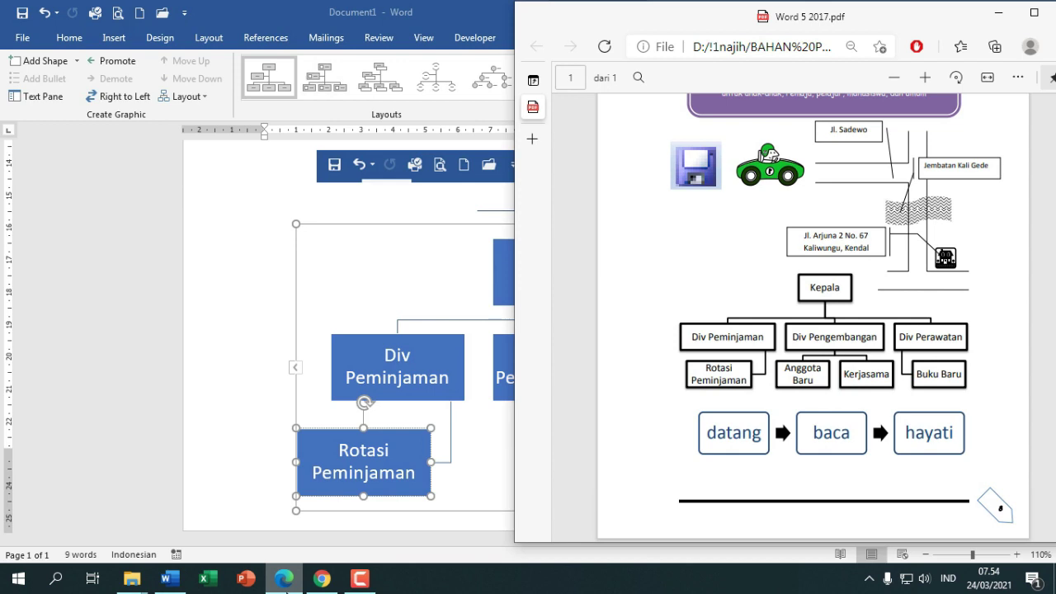
{"action": "left_click", "coordinate": [283, 578]}
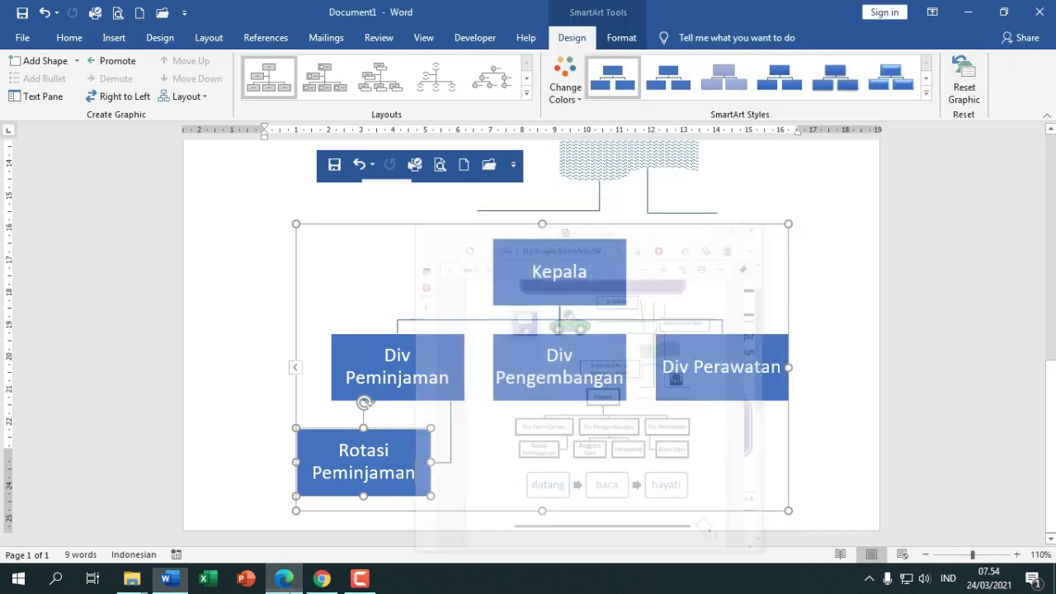
{"action": "left_click", "coordinate": [723, 343]}
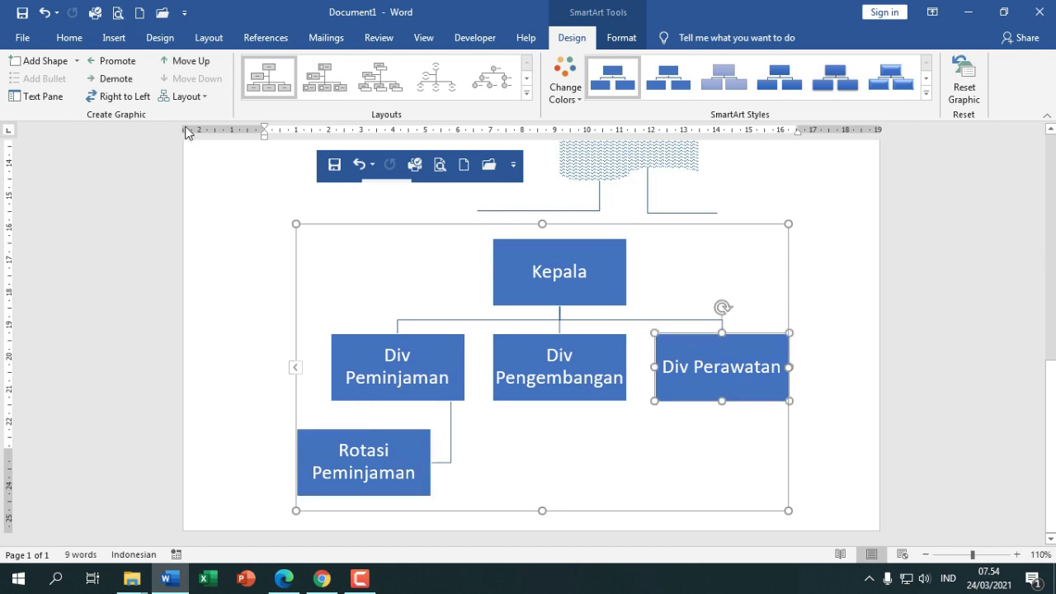
{"action": "left_click", "coordinate": [78, 62]}
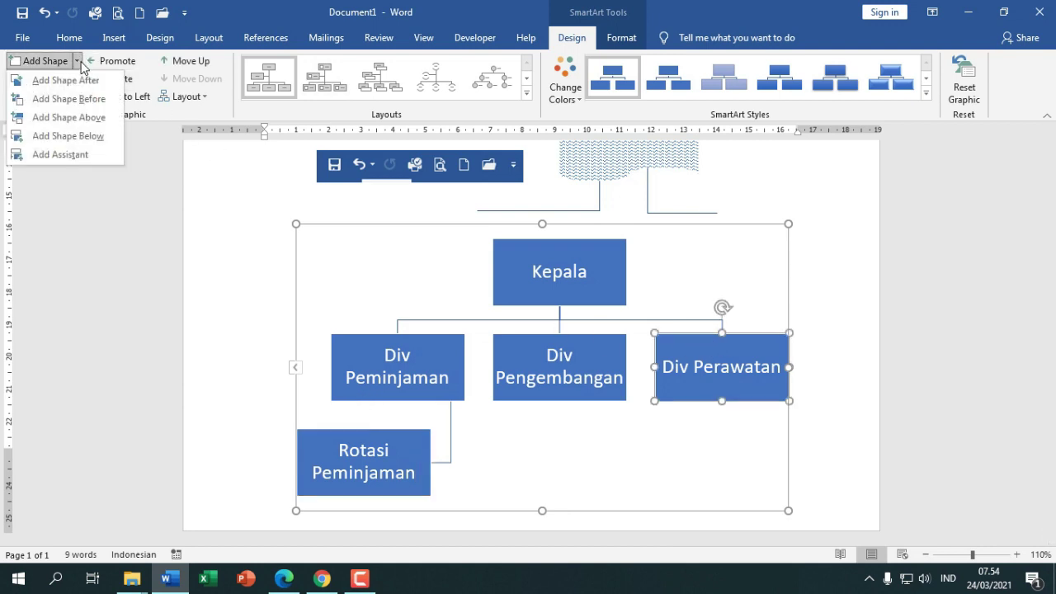
{"action": "left_click", "coordinate": [89, 139]}
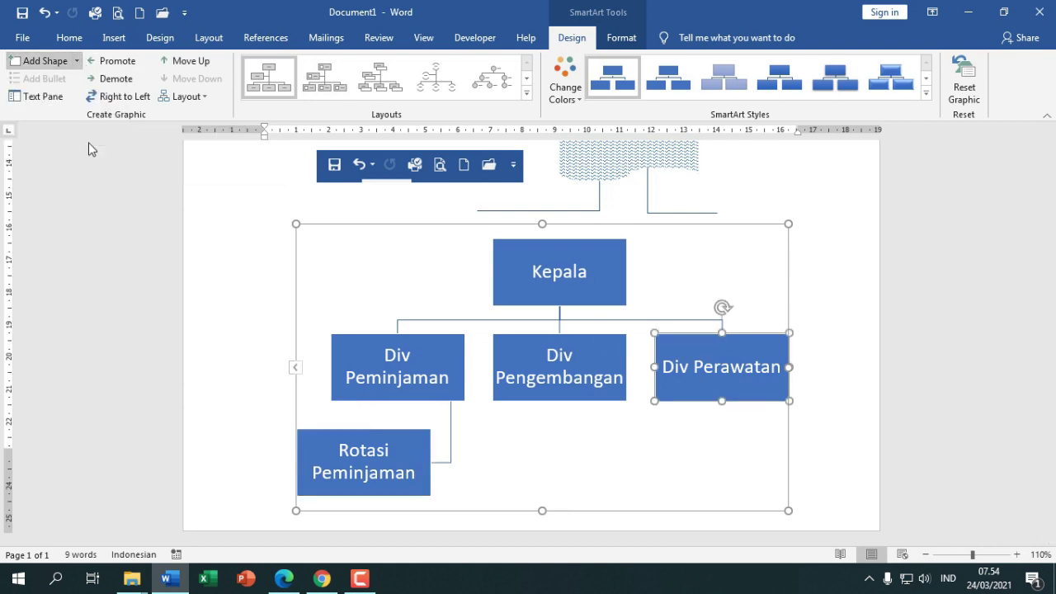
Label the new box beneath Div Perawatan "Buku Baru"
{"action": "type", "text": "Perawa"}
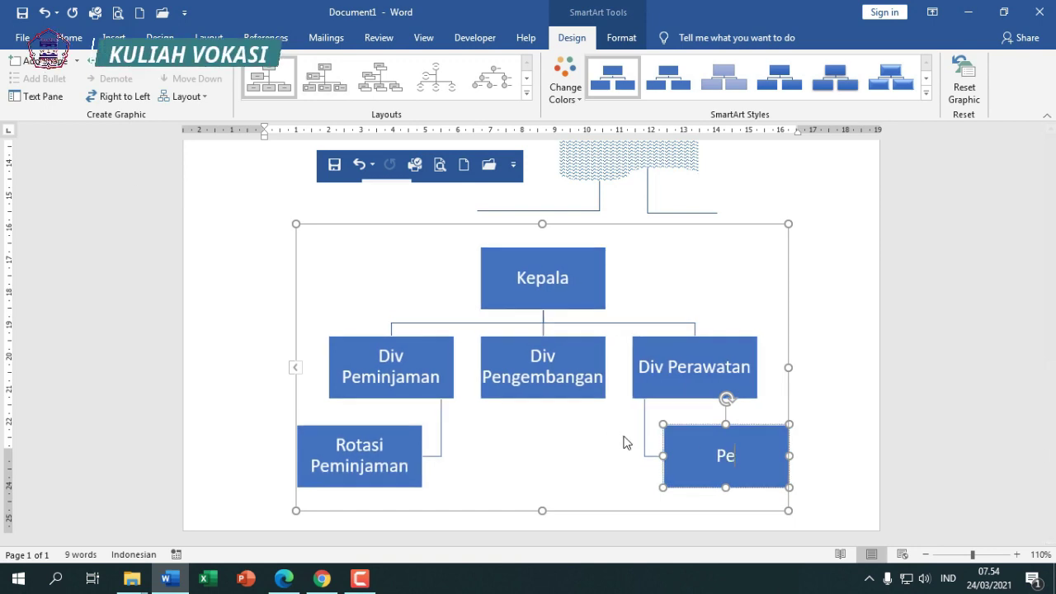
{"action": "key", "text": "BackSpace"}
{"action": "key", "text": "BackSpace"}
{"action": "key", "text": "BackSpace"}
{"action": "key", "text": "BackSpace"}
{"action": "key", "text": "BackSpace"}
{"action": "key", "text": "BackSpace"}
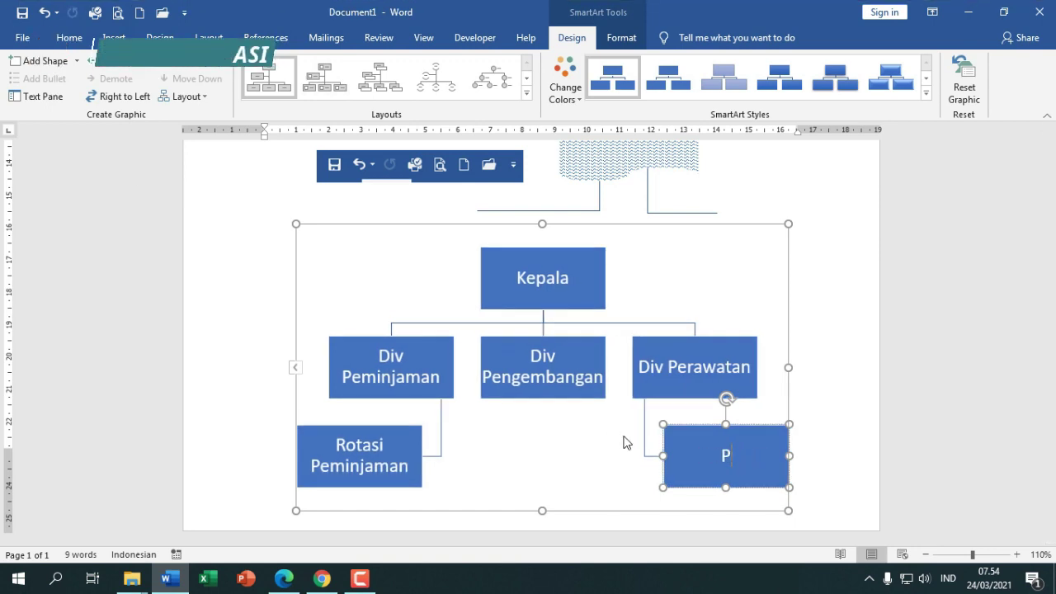
{"action": "type", "text": "Buku Baru"}
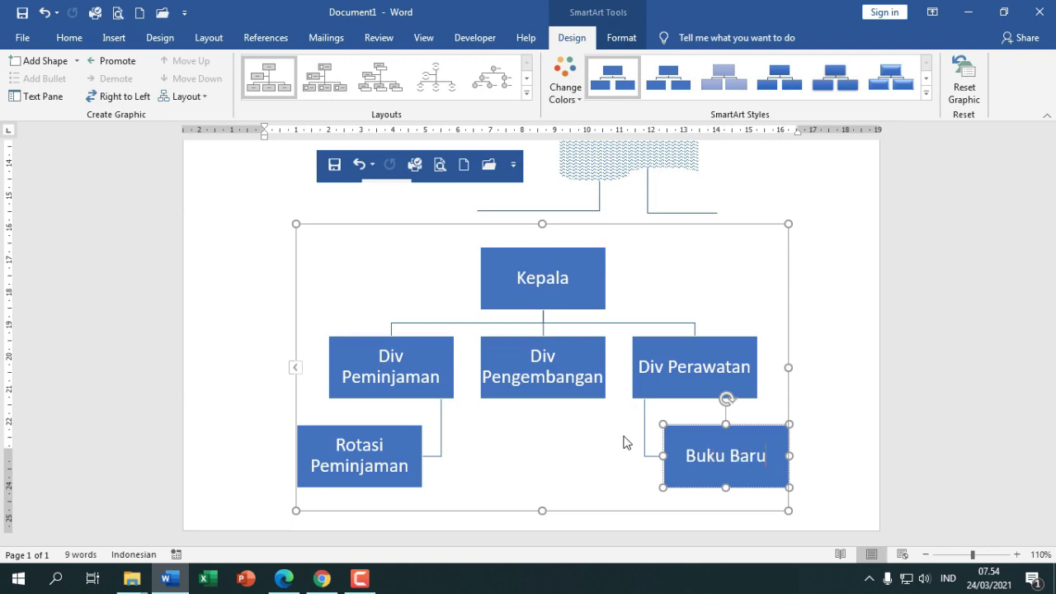
Check the reference PDF, add two subordinate boxes below the Div Pengembangan box, and reselect Div Pengembangan
{"action": "left_click", "coordinate": [289, 586]}
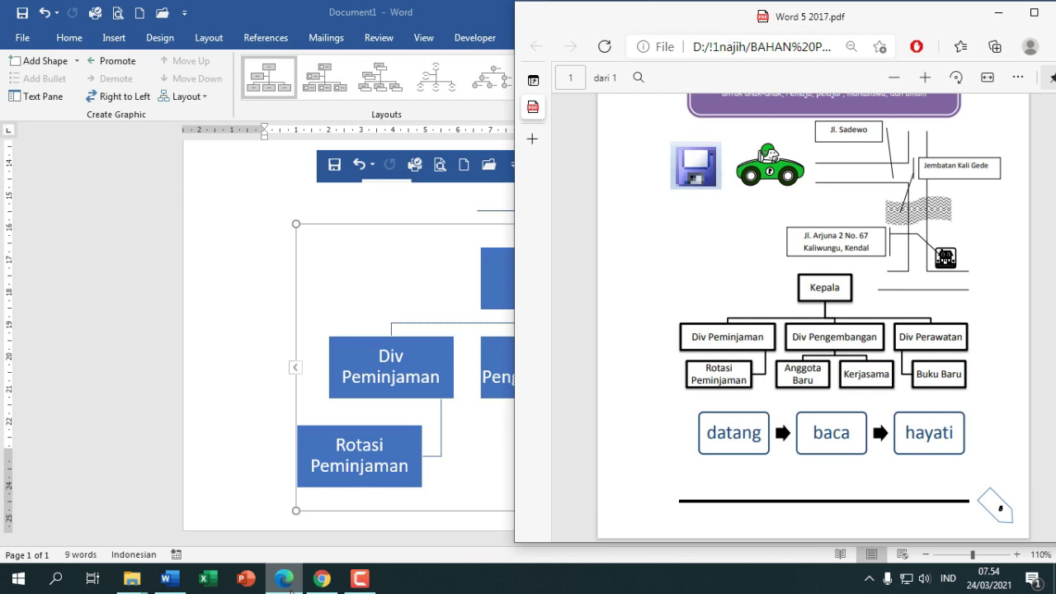
{"action": "left_click", "coordinate": [289, 586]}
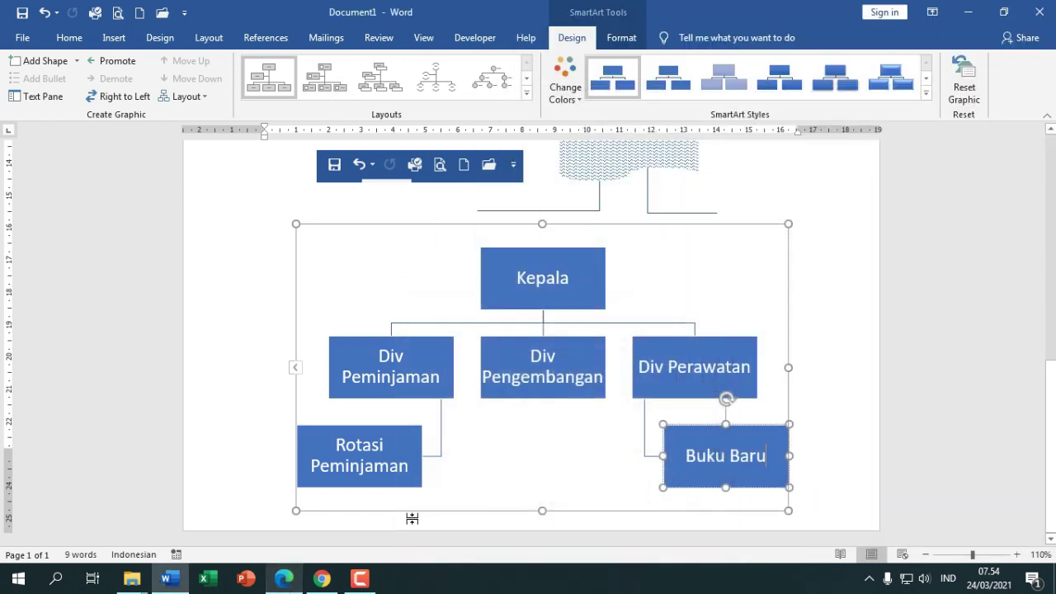
{"action": "left_click", "coordinate": [513, 342]}
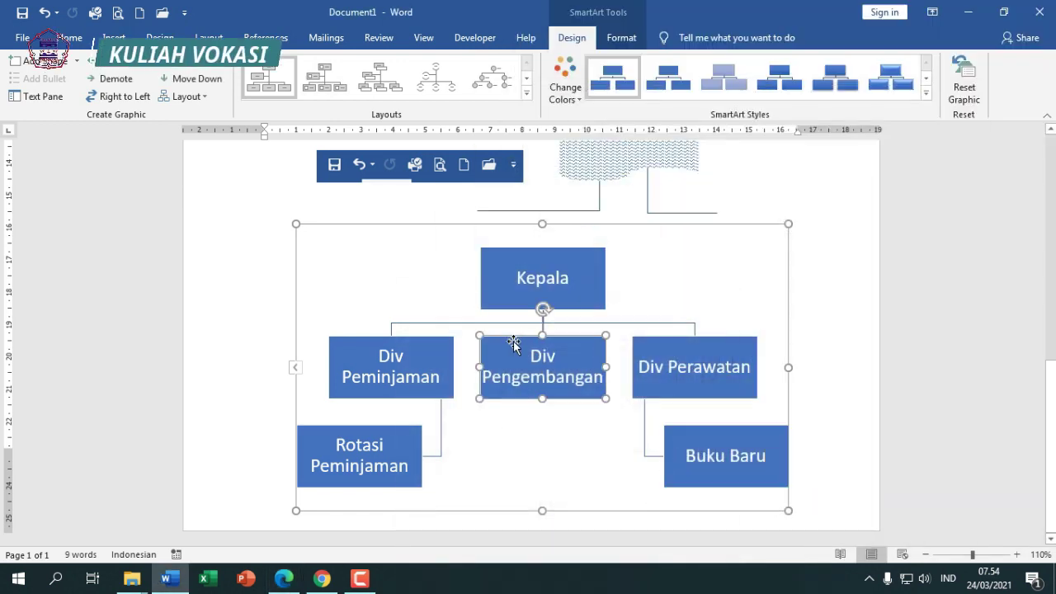
{"action": "left_click", "coordinate": [77, 60]}
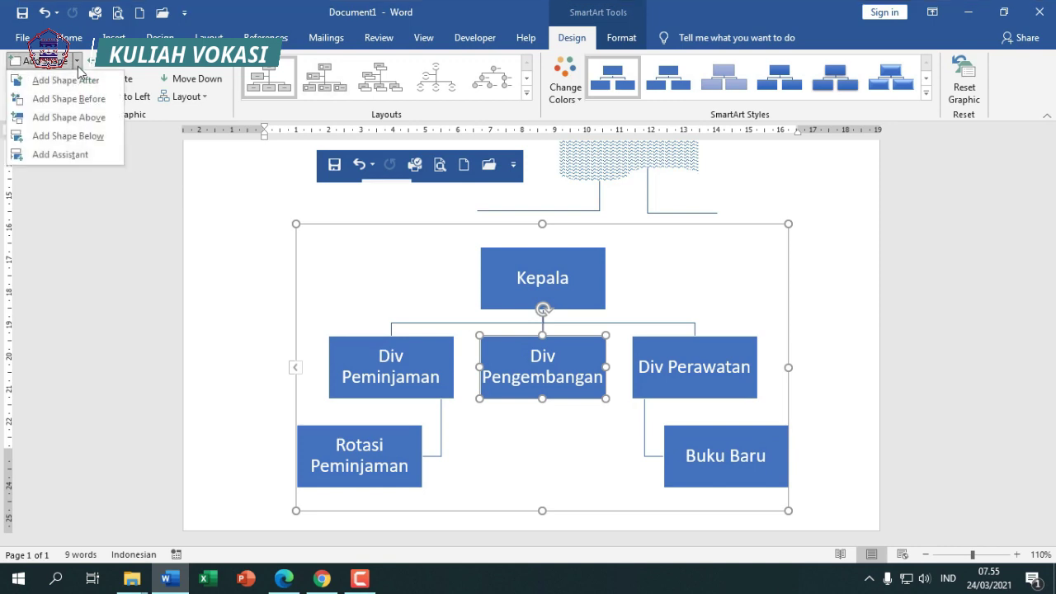
{"action": "left_click", "coordinate": [90, 136]}
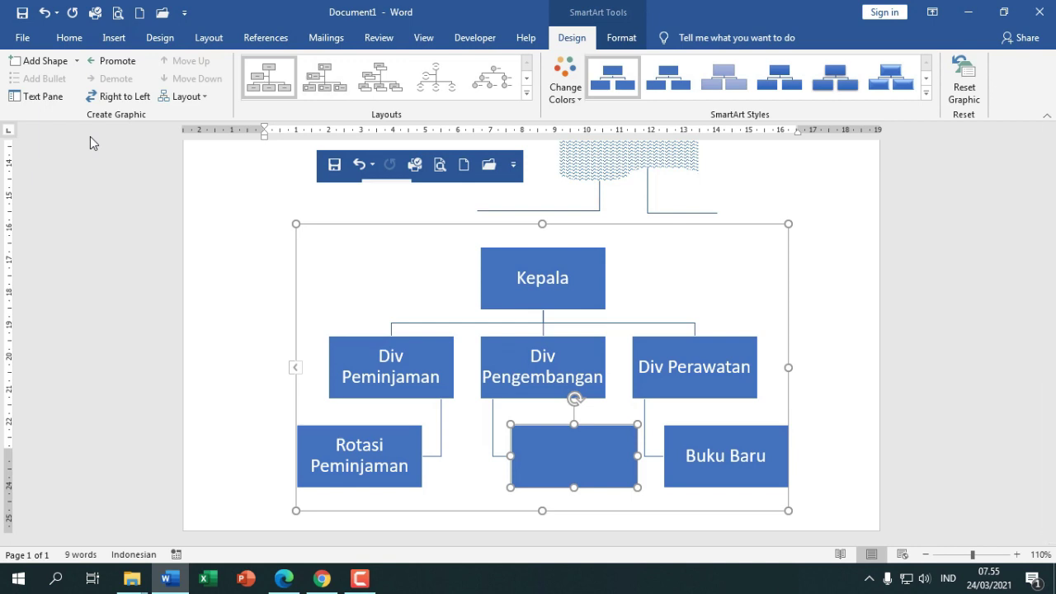
{"action": "left_click", "coordinate": [510, 342]}
{"action": "left_click", "coordinate": [77, 61]}
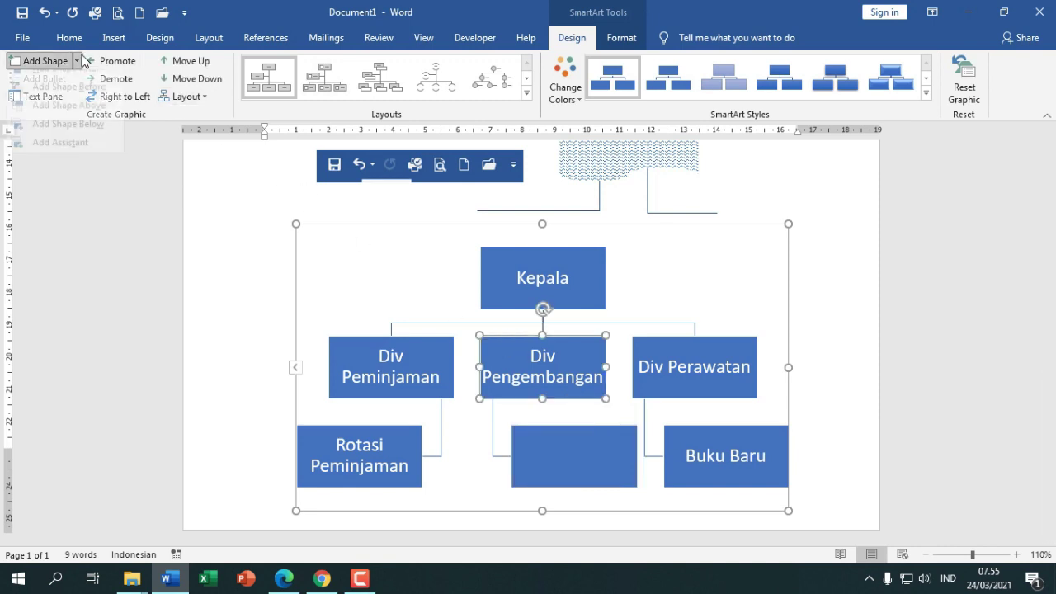
{"action": "left_click", "coordinate": [98, 135]}
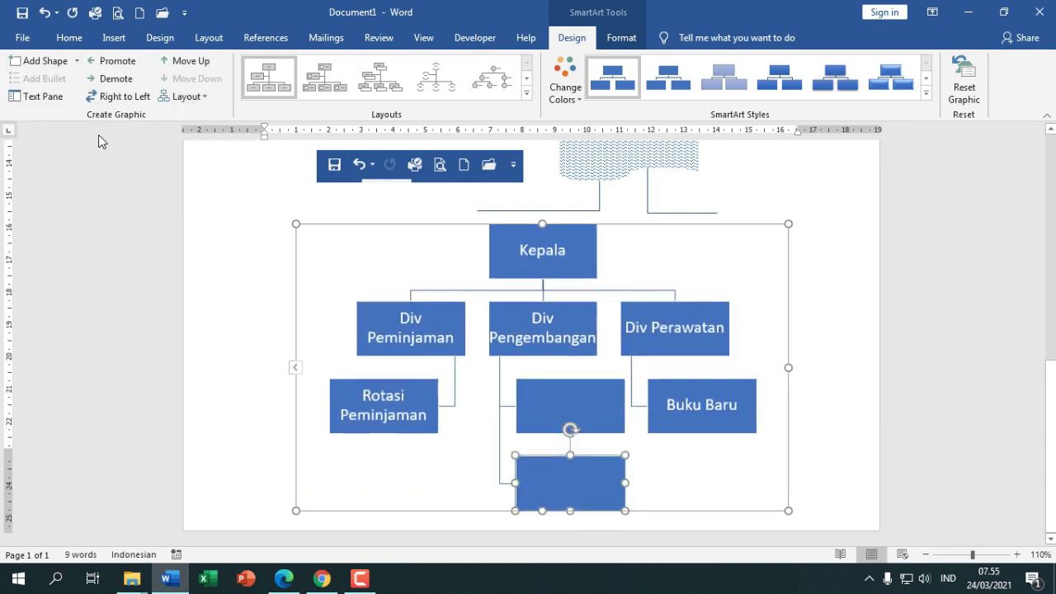
{"action": "left_click", "coordinate": [552, 305]}
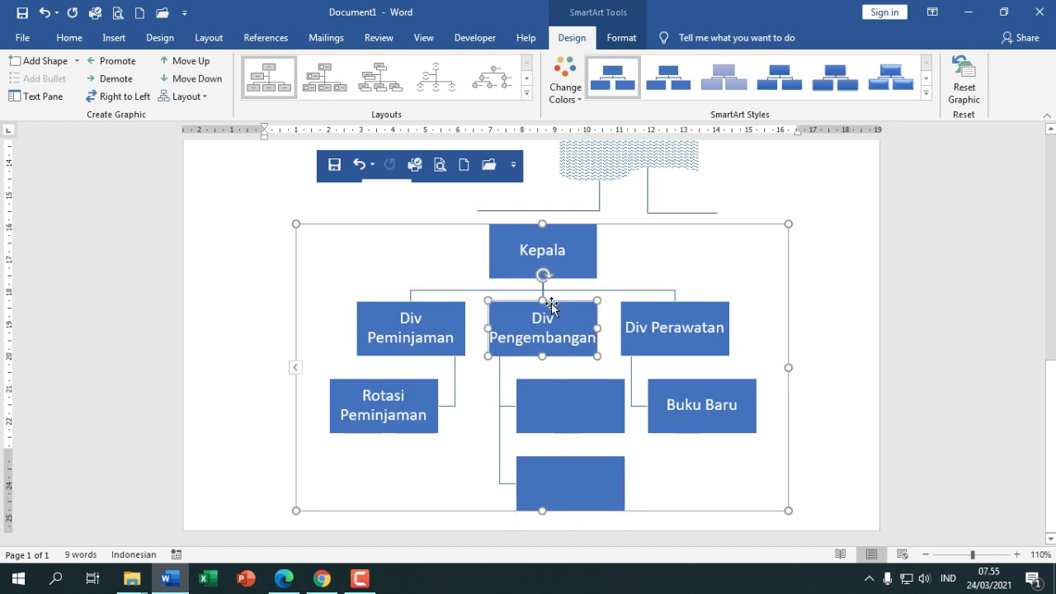
Arrange the two boxes beneath Div Pengembangan in the Standard layout and label the first one "Anggota Baru", checking the reference PDF
{"action": "left_click", "coordinate": [205, 99]}
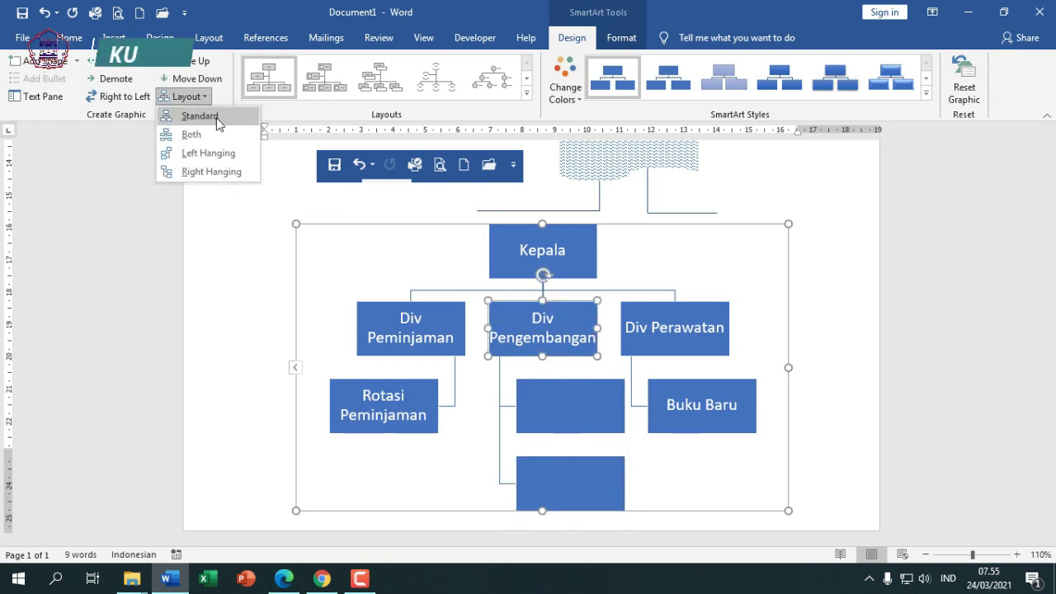
{"action": "left_click", "coordinate": [217, 119]}
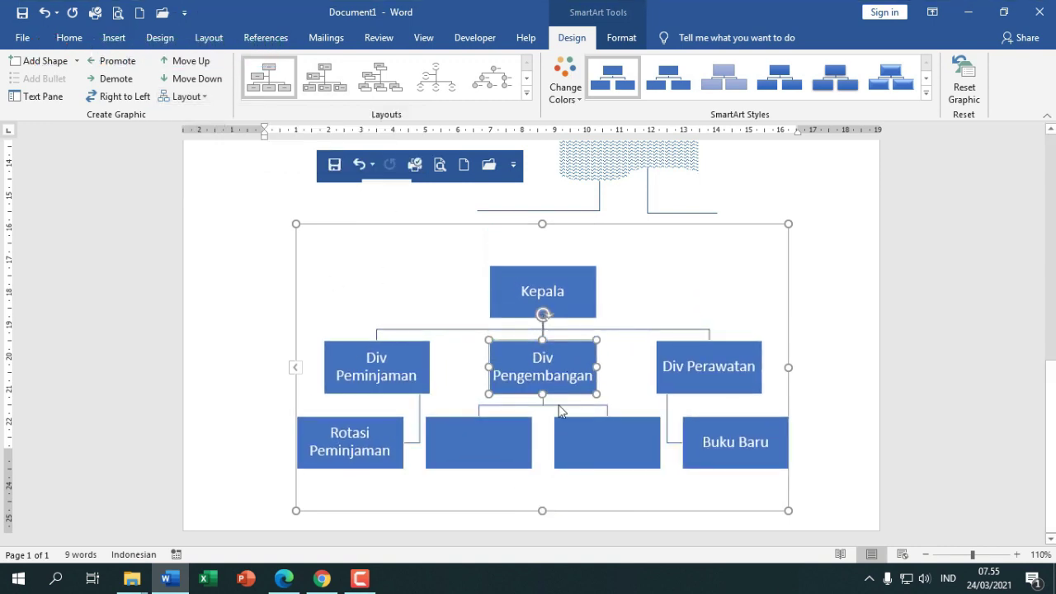
{"action": "left_click", "coordinate": [508, 443]}
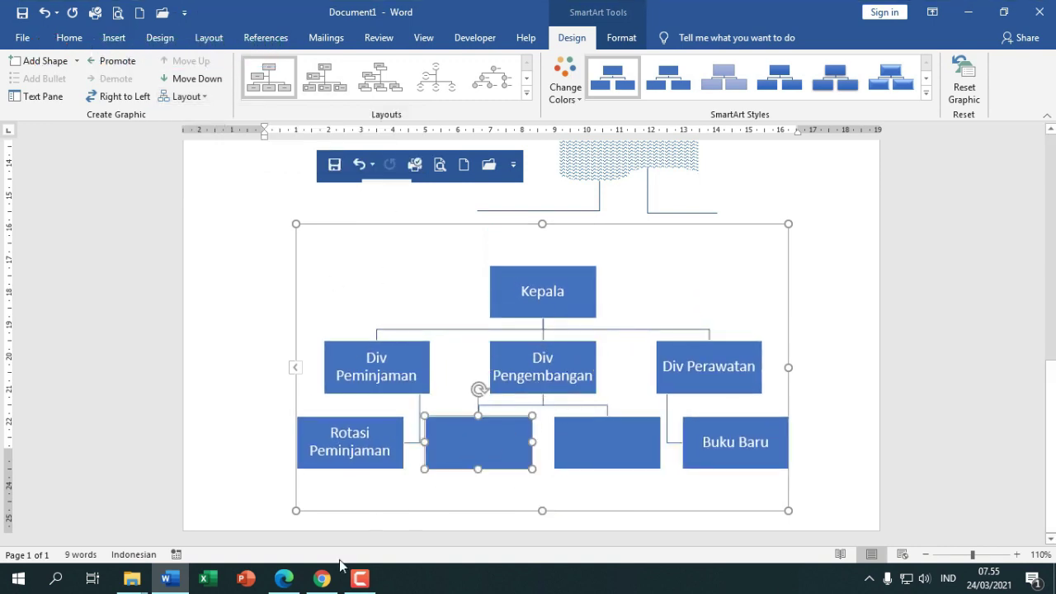
{"action": "left_click", "coordinate": [288, 581]}
{"action": "left_click", "coordinate": [287, 581]}
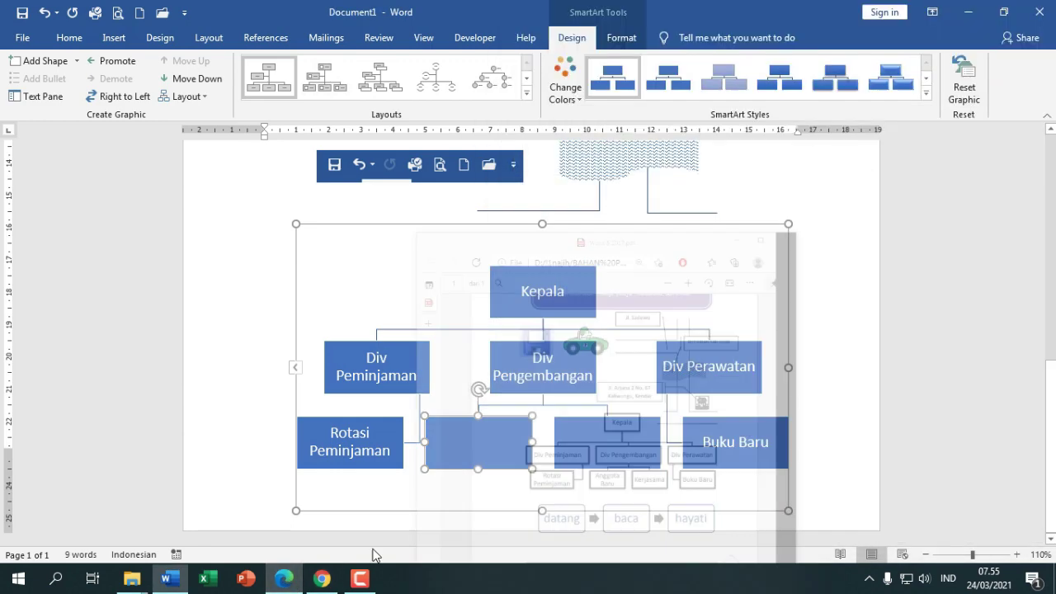
{"action": "type", "text": "Angg"}
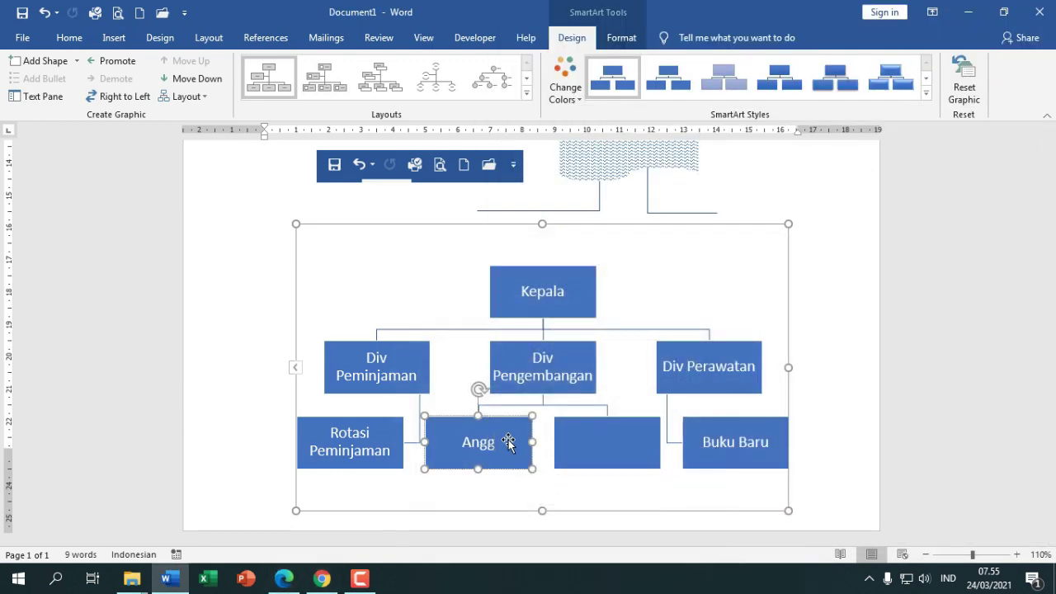
{"action": "type", "text": "ota Baru"}
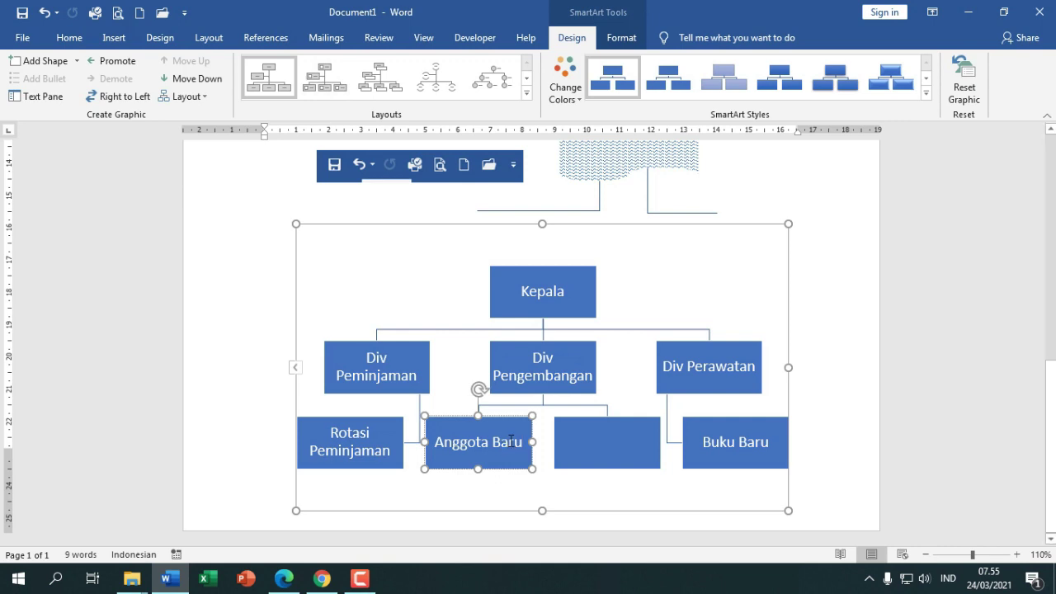
Label the remaining empty box beneath Div Pengembangan "Kerjasama"
{"action": "left_click", "coordinate": [574, 444]}
{"action": "type", "text": "Ker"}
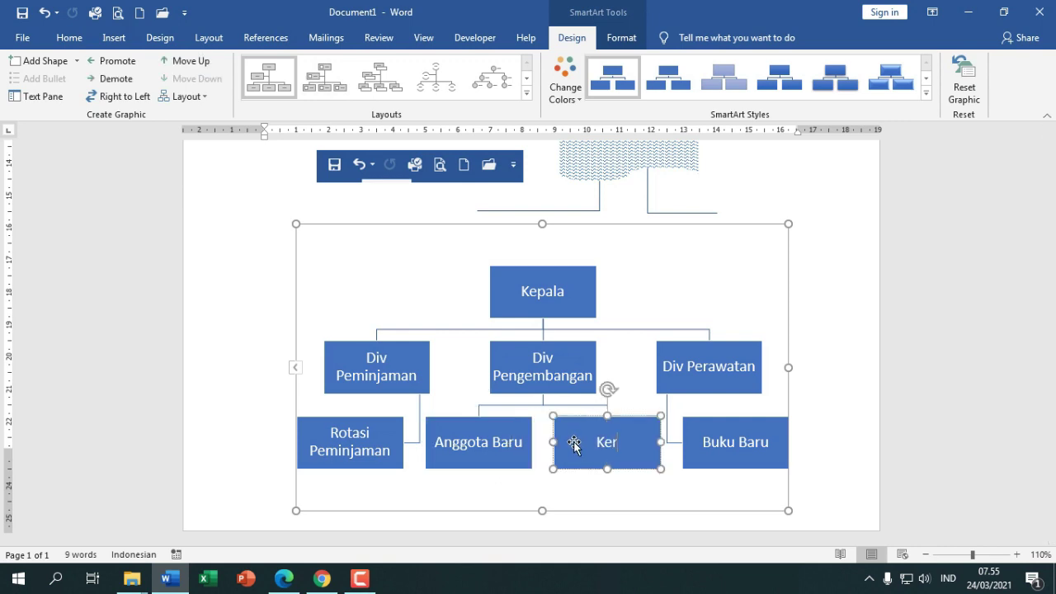
{"action": "type", "text": "jasama"}
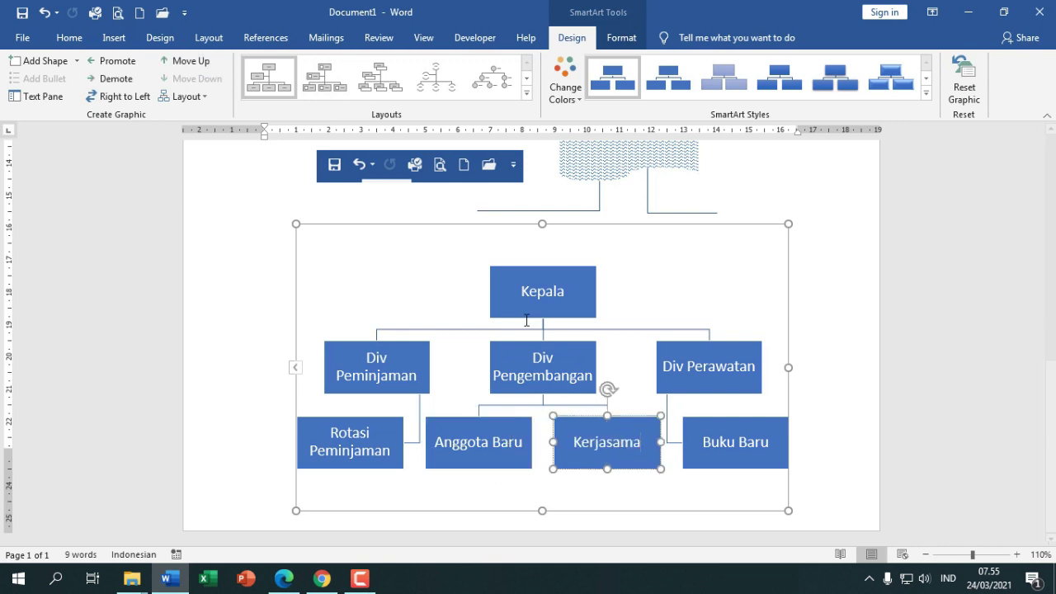
Recolour the whole organization chart with the orange, gold and blue colour set and apply the Brick Scene 3-D style
{"action": "left_click", "coordinate": [499, 231]}
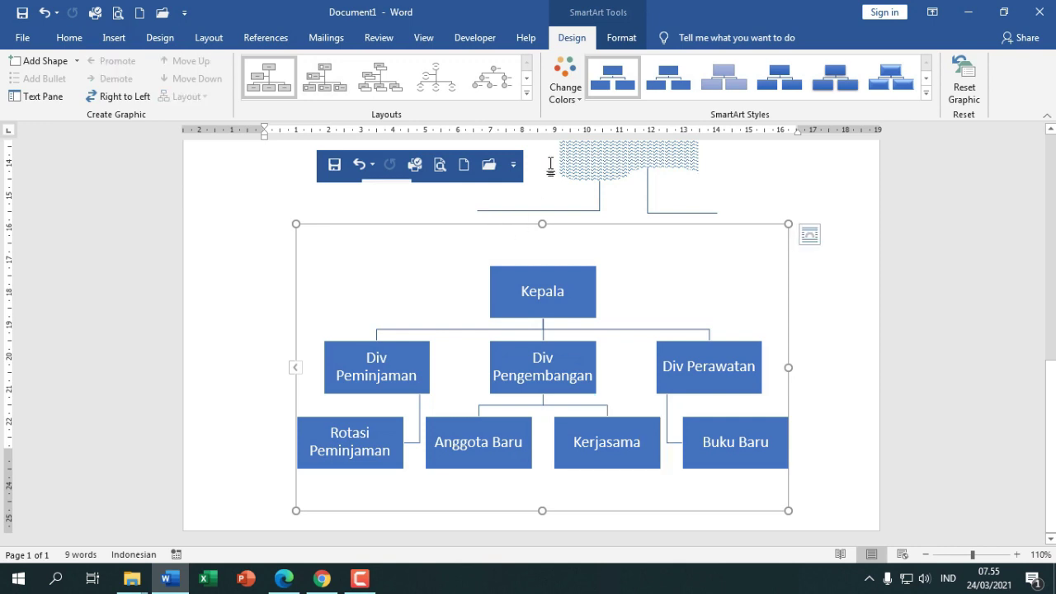
{"action": "left_click", "coordinate": [565, 82]}
{"action": "left_click", "coordinate": [689, 212]}
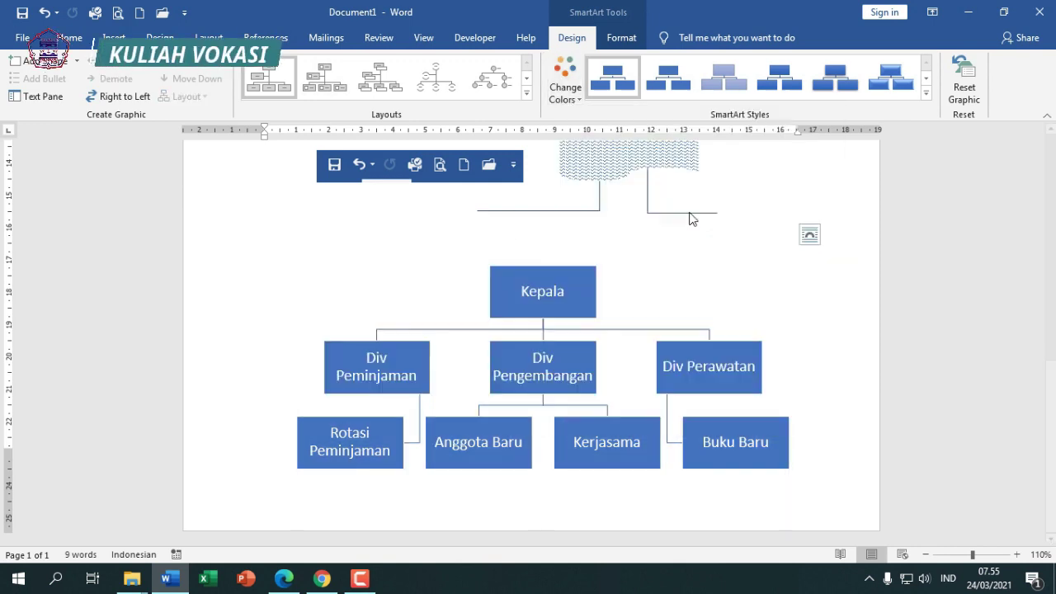
{"action": "left_click", "coordinate": [925, 97]}
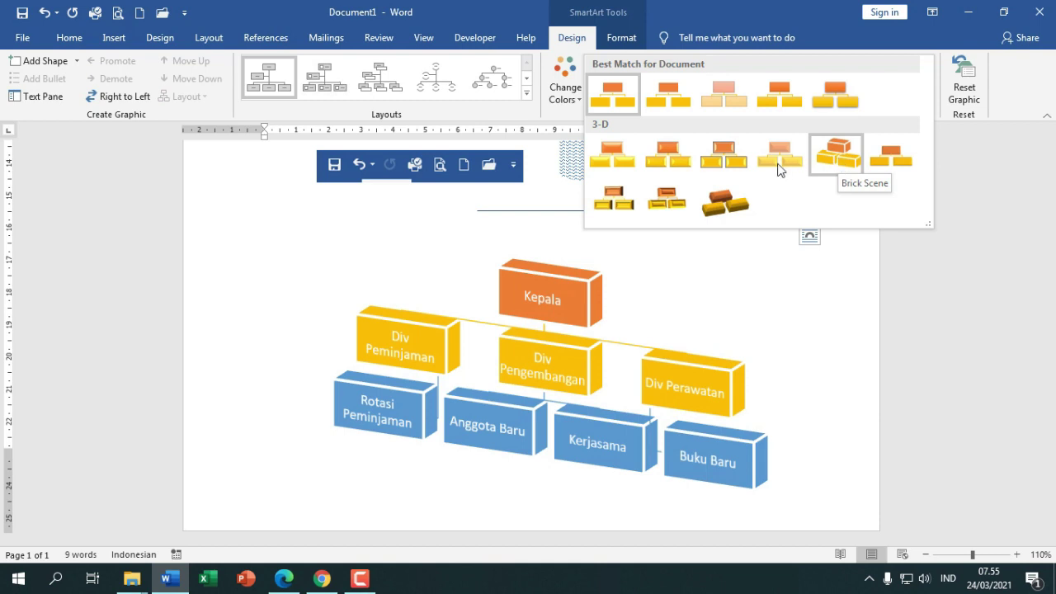
{"action": "left_click", "coordinate": [843, 170]}
Review the brochure page from the banner to the organization chart and compare it with the reference PDF
{"action": "scroll", "coordinate": [810, 322], "scroll_direction": "up", "scroll_amount": 3}
{"action": "scroll", "coordinate": [813, 323], "scroll_direction": "up", "scroll_amount": 7}
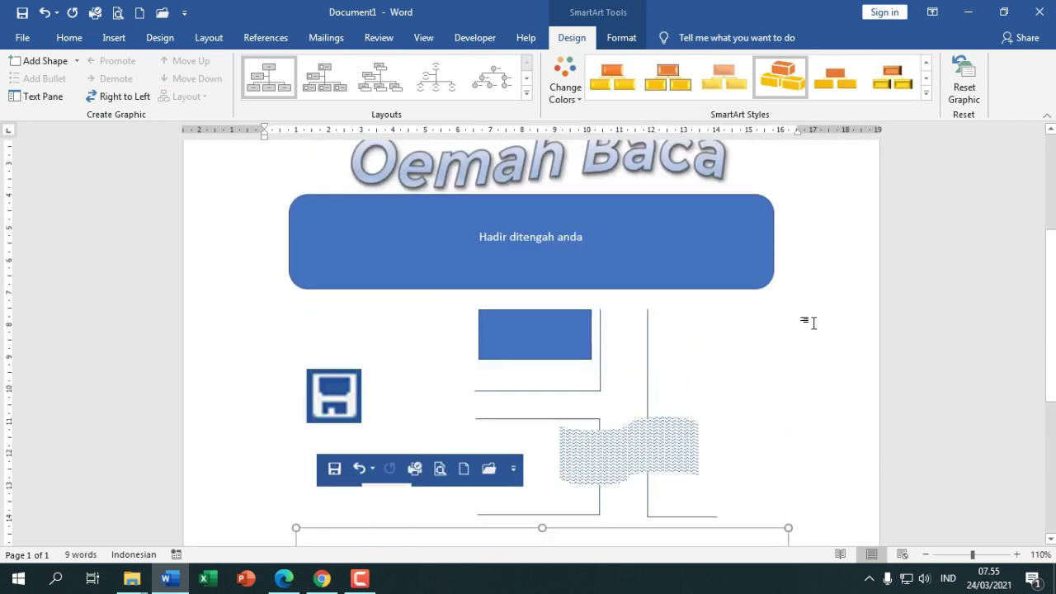
{"action": "scroll", "coordinate": [813, 322], "scroll_direction": "down", "scroll_amount": 8}
{"action": "scroll", "coordinate": [813, 323], "scroll_direction": "down", "scroll_amount": 1}
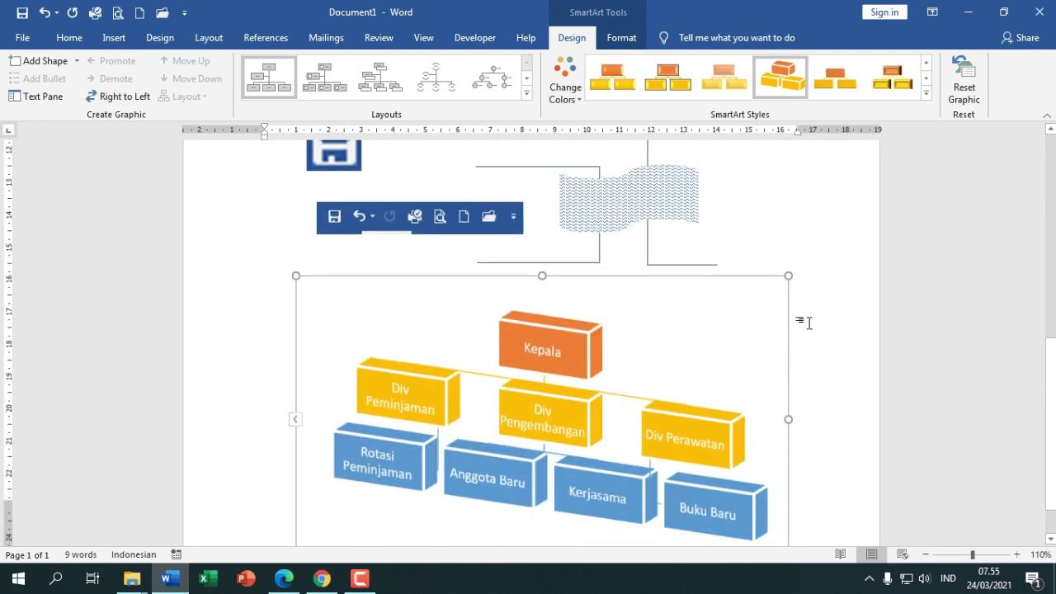
{"action": "key", "text": "alt+Tab"}
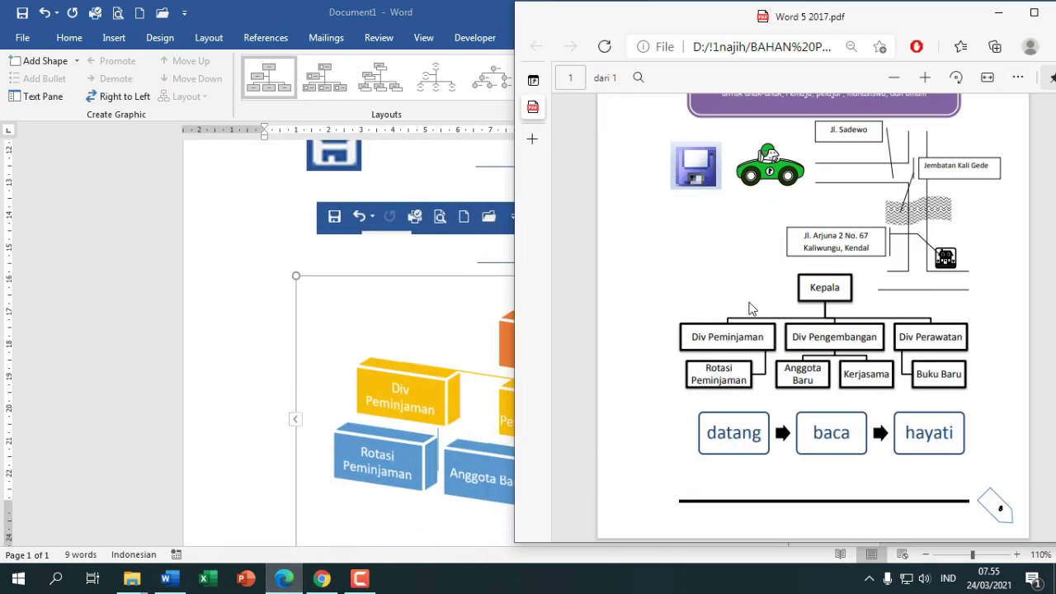
{"action": "scroll", "coordinate": [751, 308], "scroll_direction": "up", "scroll_amount": 3}
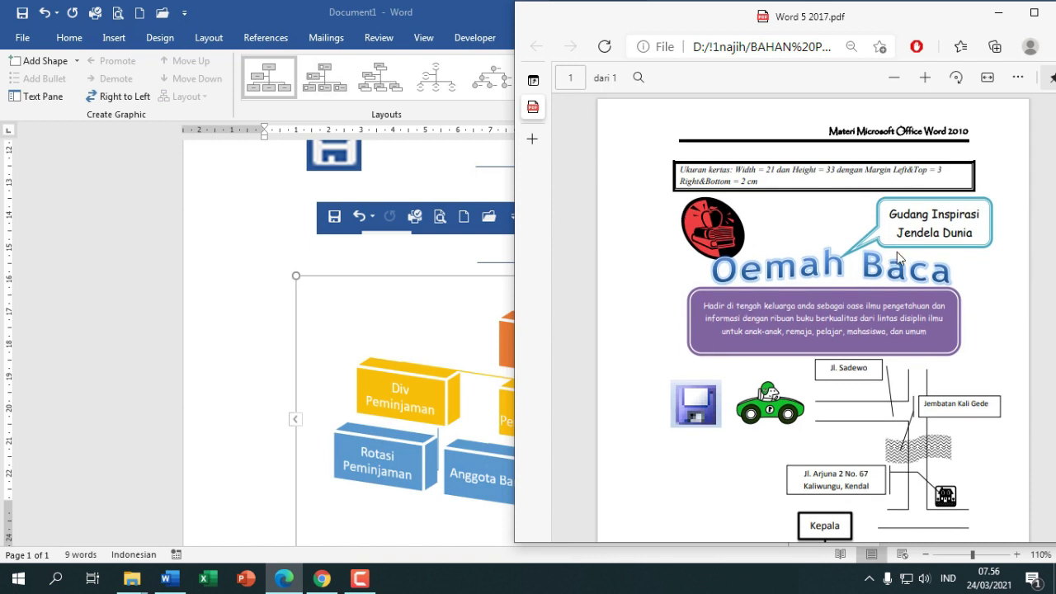
{"action": "scroll", "coordinate": [903, 258], "scroll_direction": "down", "scroll_amount": 3}
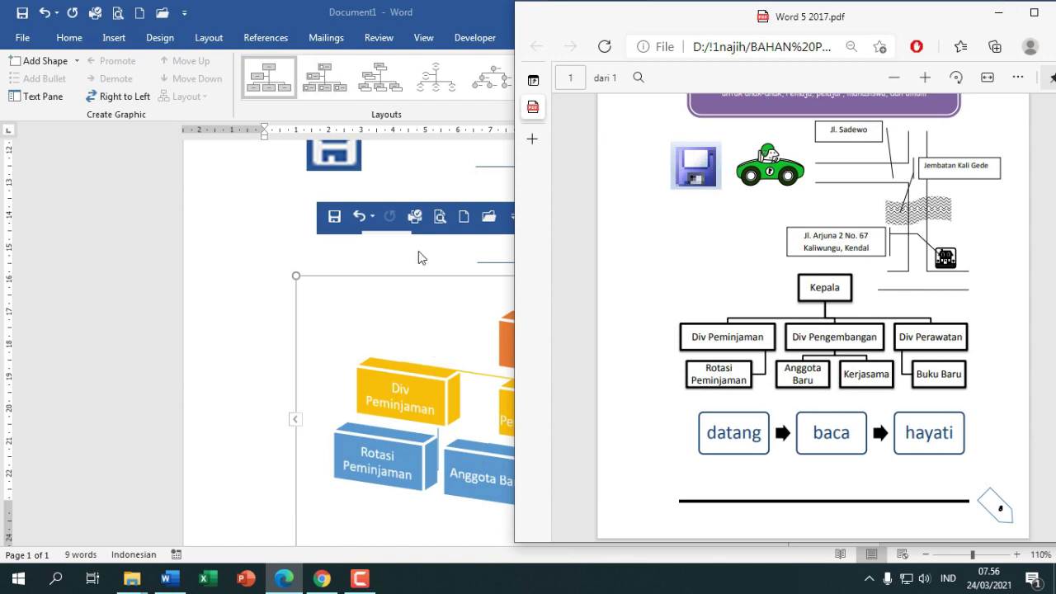
{"action": "scroll", "coordinate": [891, 340], "scroll_direction": "up", "scroll_amount": 2}
{"action": "scroll", "coordinate": [891, 340], "scroll_direction": "up", "scroll_amount": 2}
{"action": "left_click", "coordinate": [386, 269]}
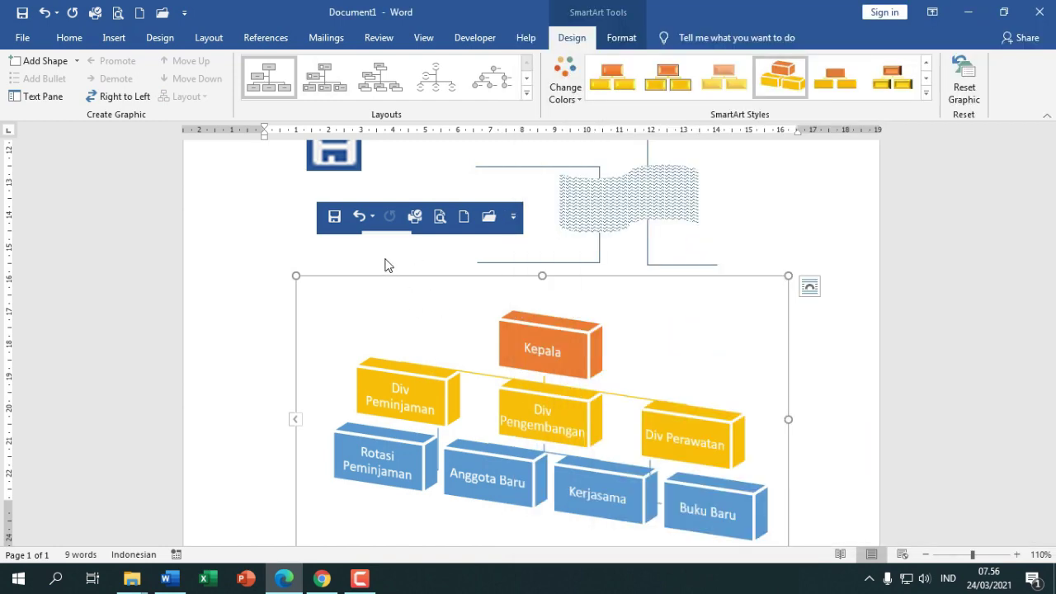
Deselect the chart and set up a custom text watermark for the page reading "Materi 5"
{"action": "left_click", "coordinate": [347, 253]}
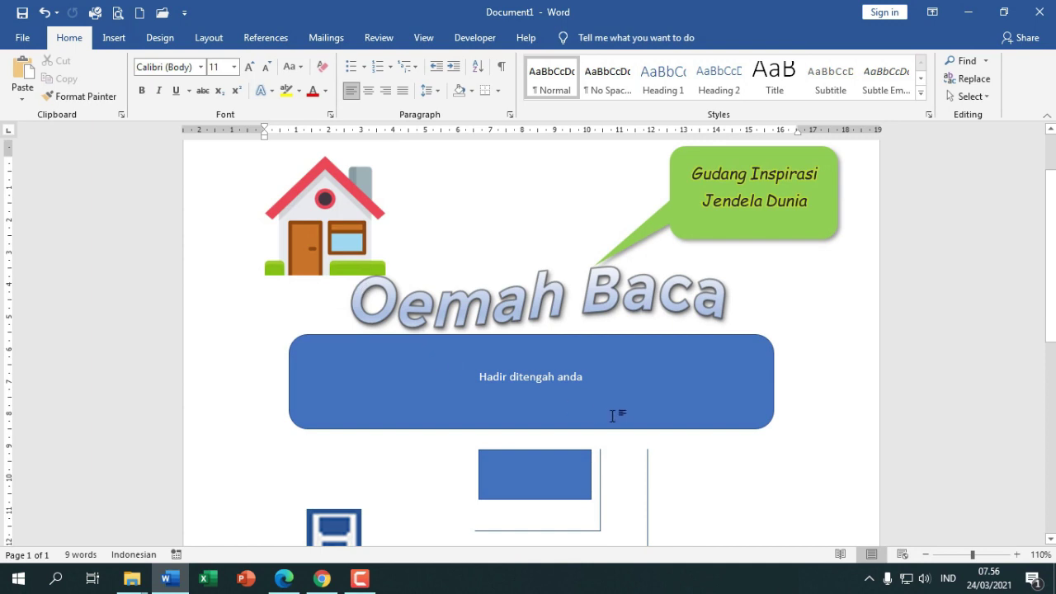
{"action": "scroll", "coordinate": [615, 416], "scroll_direction": "down", "scroll_amount": 2}
{"action": "scroll", "coordinate": [616, 416], "scroll_direction": "up", "scroll_amount": 1}
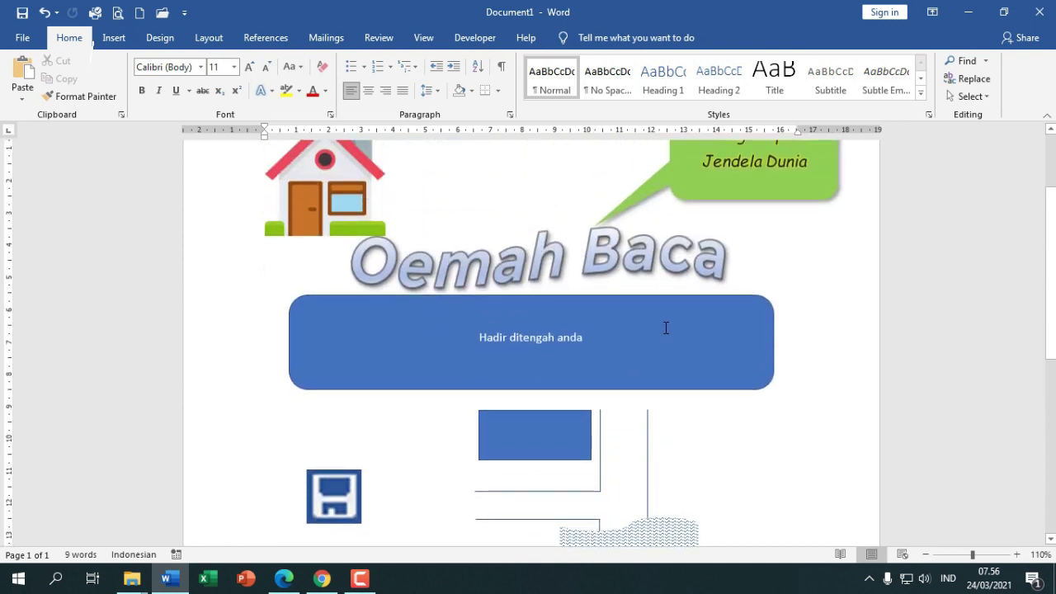
{"action": "scroll", "coordinate": [666, 327], "scroll_direction": "up", "scroll_amount": 3}
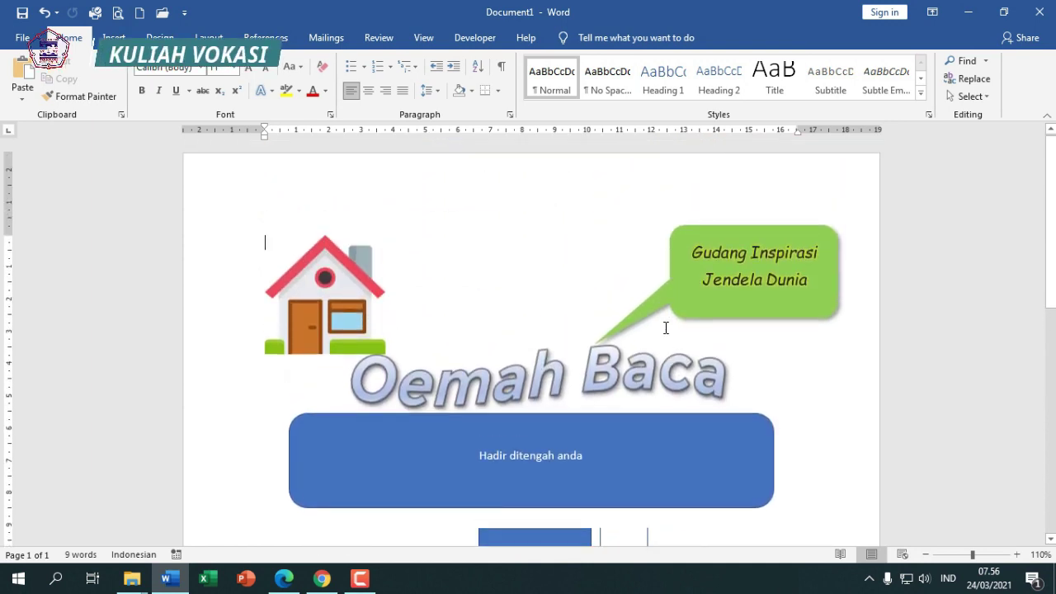
{"action": "left_click", "coordinate": [163, 40]}
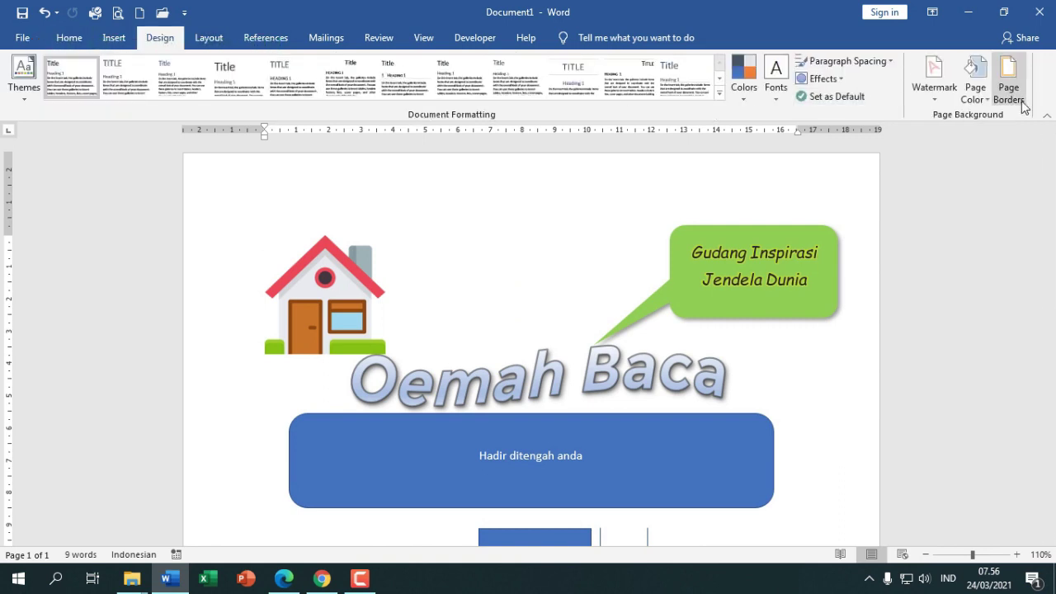
{"action": "left_click", "coordinate": [941, 96]}
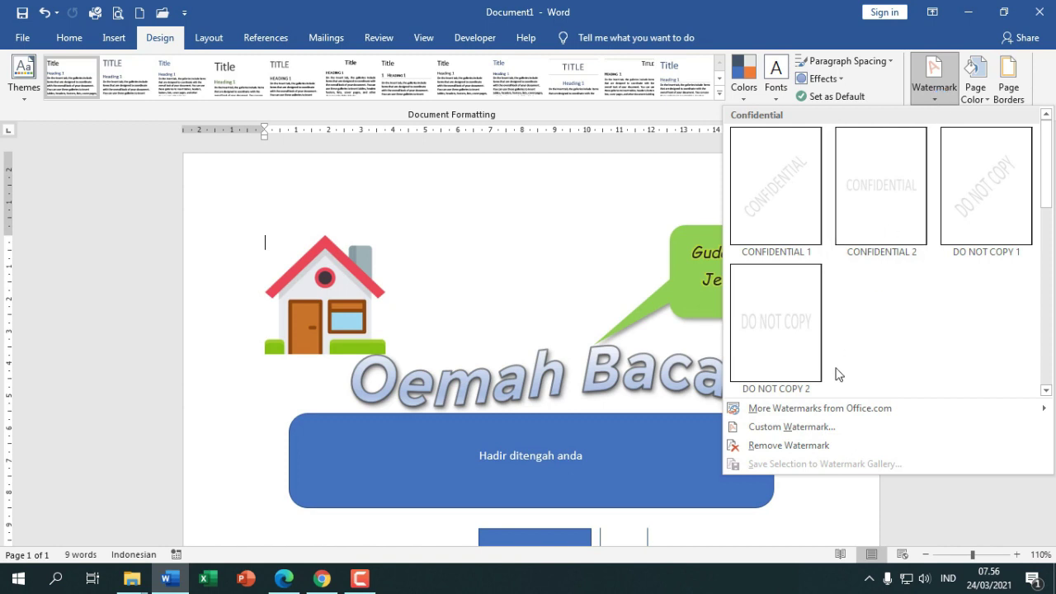
{"action": "left_click", "coordinate": [792, 427]}
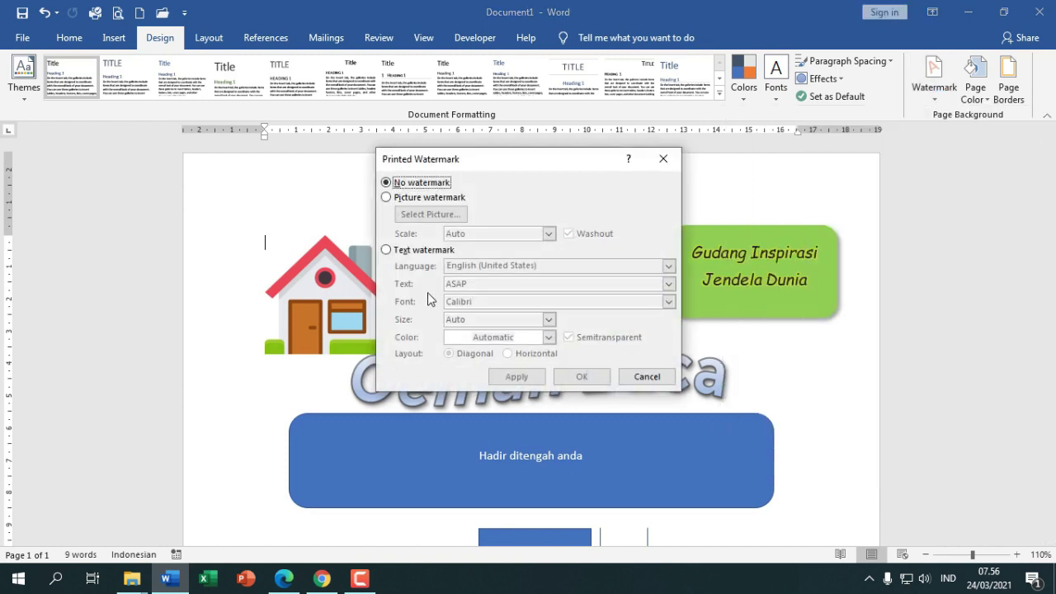
{"action": "left_click", "coordinate": [426, 250]}
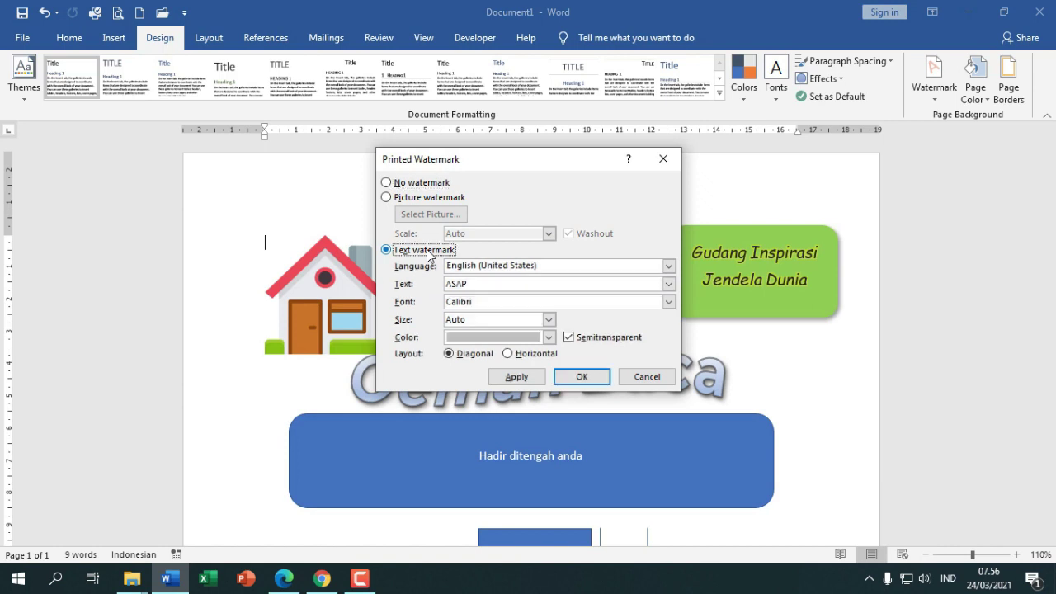
{"action": "double_click", "coordinate": [484, 283]}
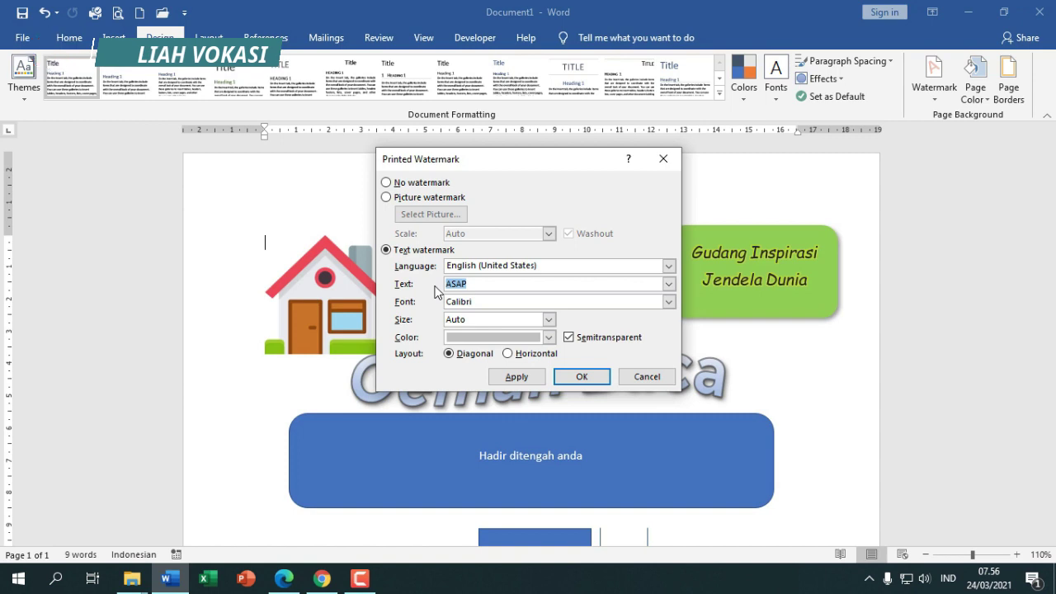
{"action": "type", "text": "Materi 5"}
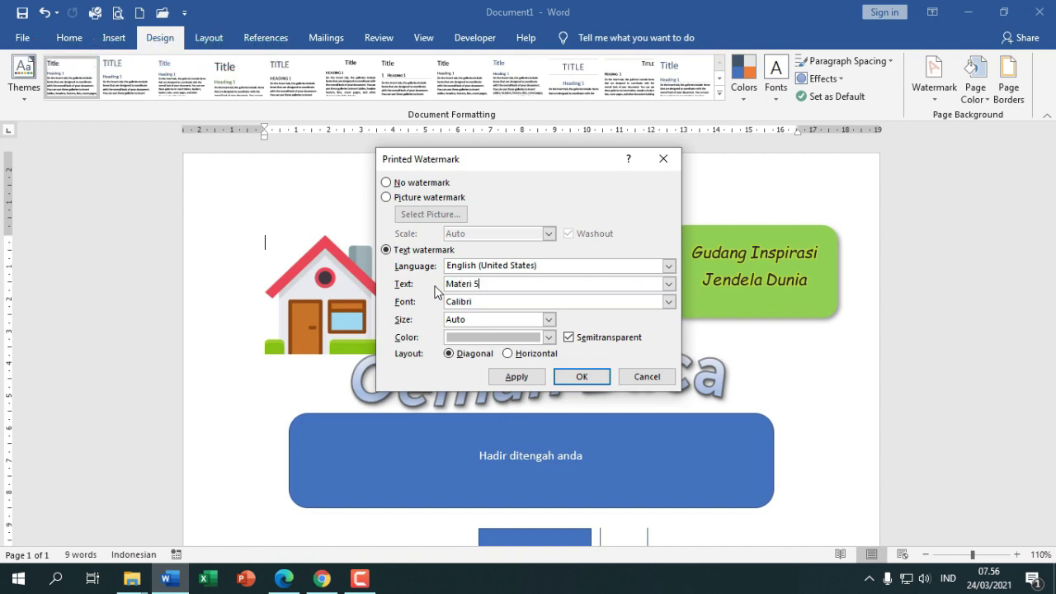
Set the watermark colour to standard red, keeping the Calibri font and diagonal layout, and apply it to the document
{"action": "left_click", "coordinate": [669, 302]}
{"action": "left_click", "coordinate": [669, 305]}
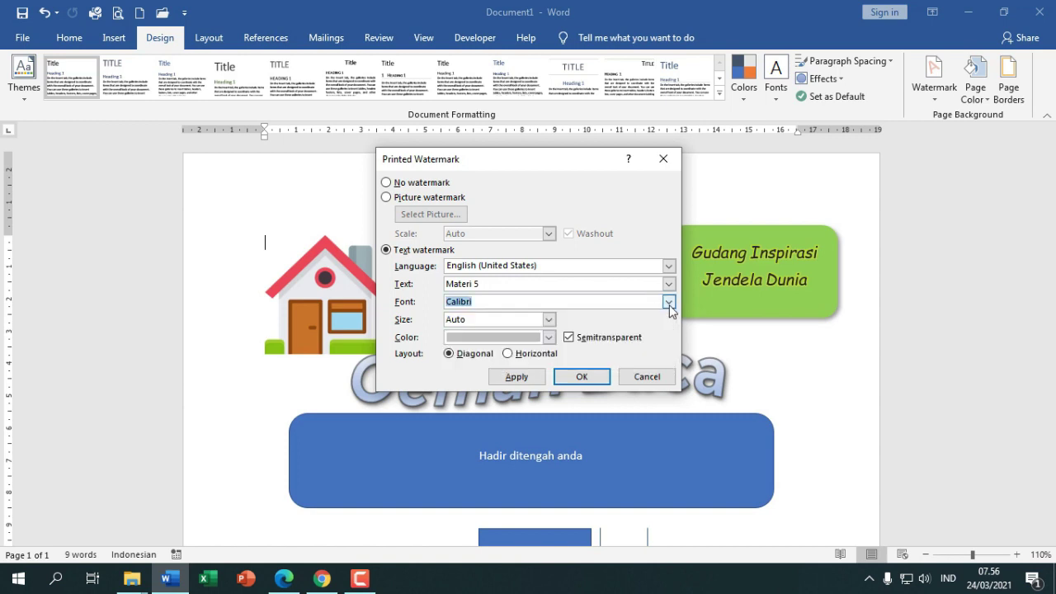
{"action": "left_click", "coordinate": [549, 339]}
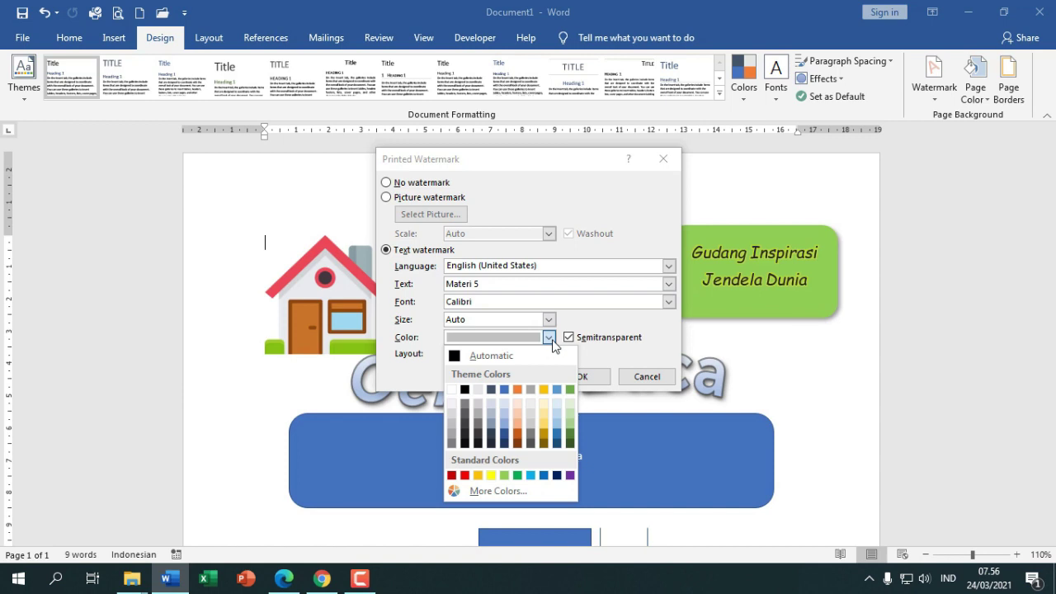
{"action": "left_click", "coordinate": [466, 475]}
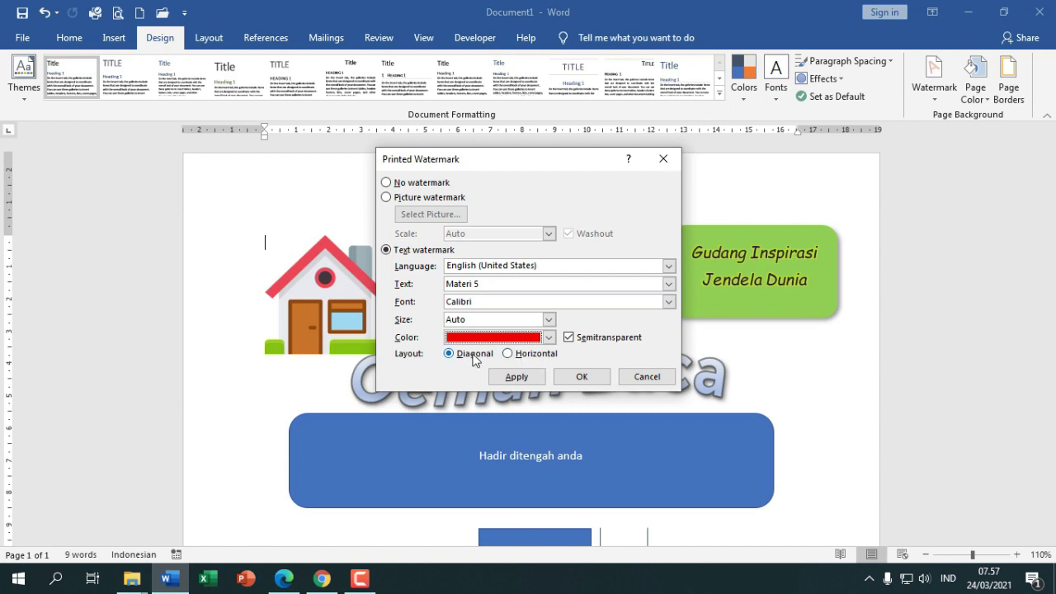
{"action": "left_click", "coordinate": [579, 378]}
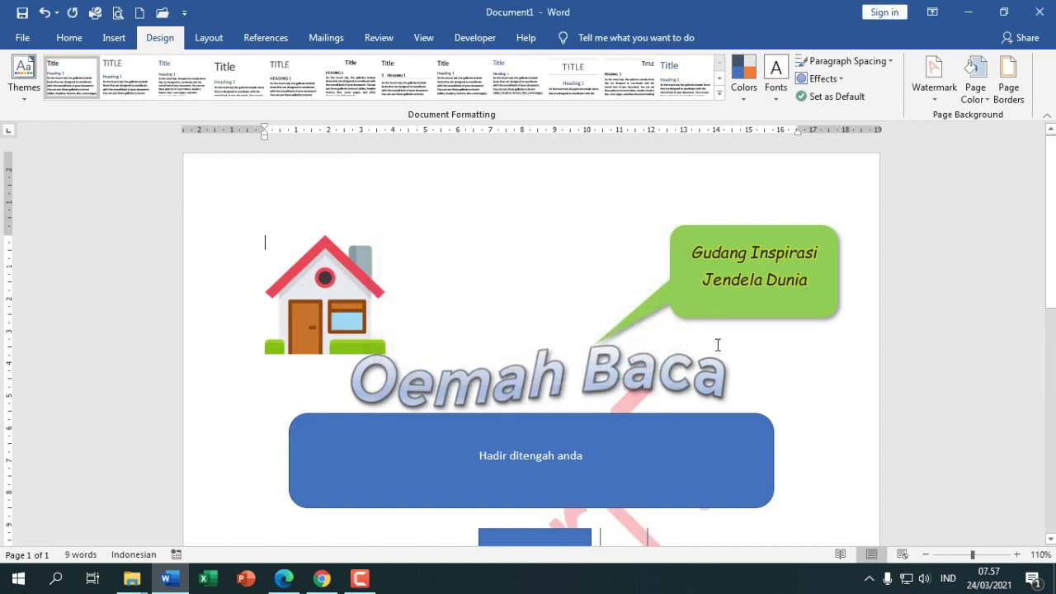
Examine how the watermark sits behind the title, shapes and organization chart across the whole page
{"action": "scroll", "coordinate": [730, 336], "scroll_direction": "down", "scroll_amount": 5}
{"action": "scroll", "coordinate": [730, 337], "scroll_direction": "down", "scroll_amount": 2}
{"action": "scroll", "coordinate": [733, 339], "scroll_direction": "up", "scroll_amount": 3}
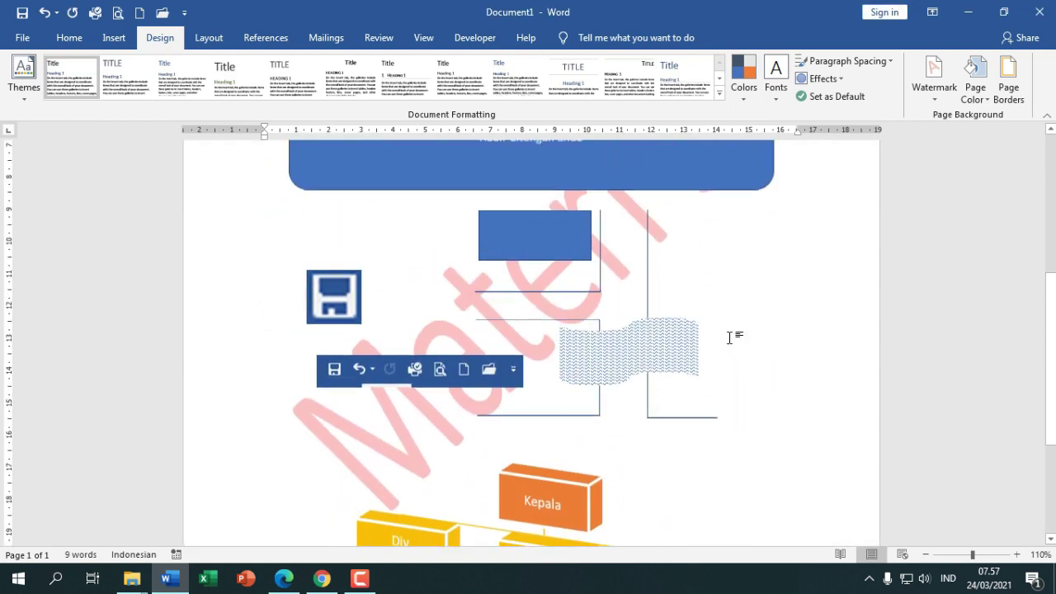
{"action": "scroll", "coordinate": [708, 332], "scroll_direction": "up", "scroll_amount": 2}
{"action": "scroll", "coordinate": [768, 294], "scroll_direction": "up", "scroll_amount": 2}
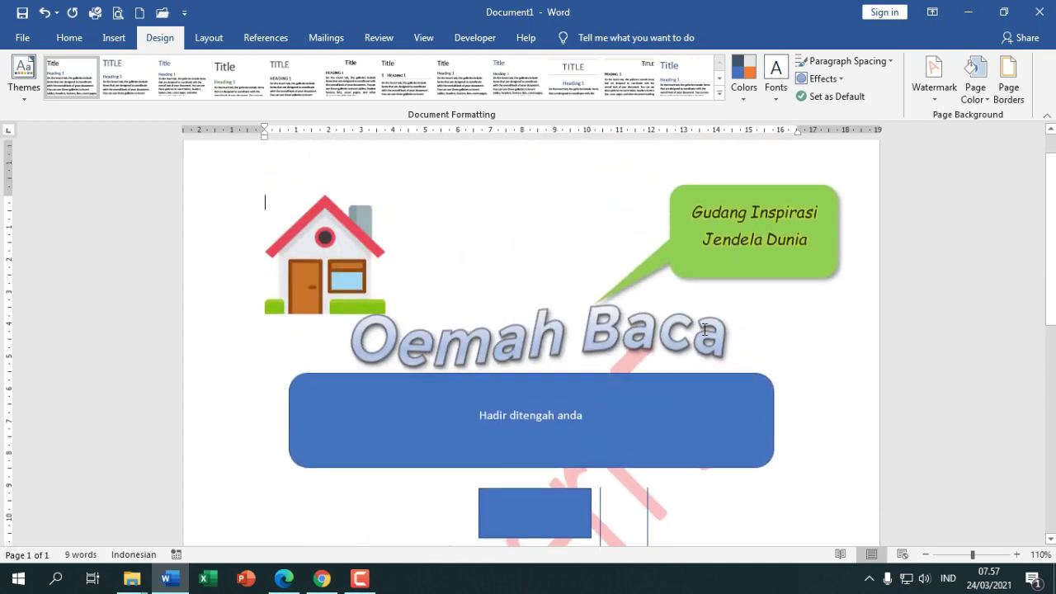
{"action": "scroll", "coordinate": [718, 318], "scroll_direction": "down", "scroll_amount": 5}
{"action": "scroll", "coordinate": [714, 323], "scroll_direction": "down", "scroll_amount": 1}
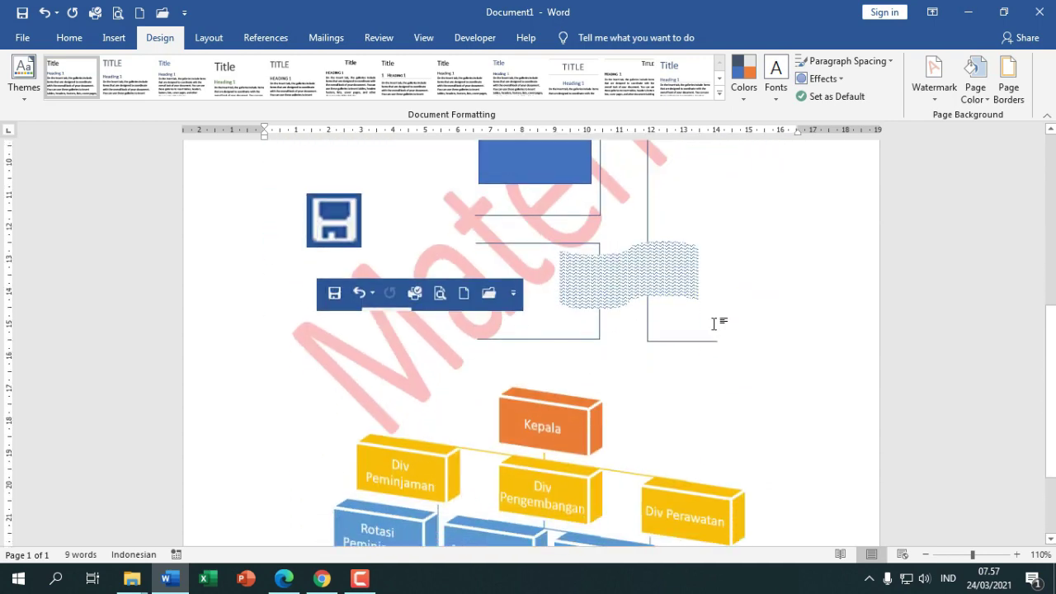
{"action": "scroll", "coordinate": [715, 323], "scroll_direction": "down", "scroll_amount": 3}
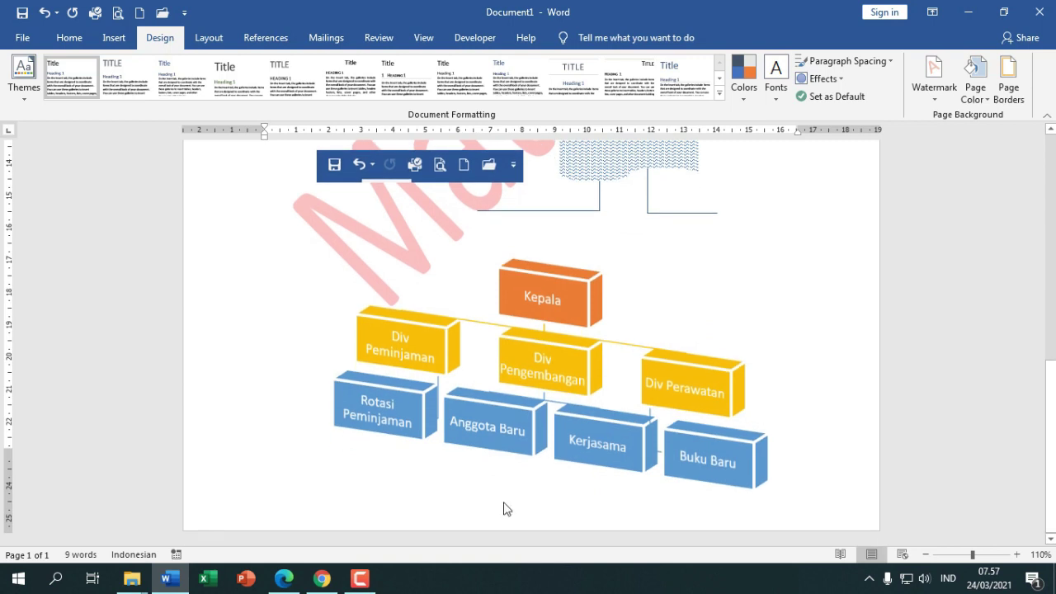
{"action": "scroll", "coordinate": [774, 318], "scroll_direction": "up", "scroll_amount": 6}
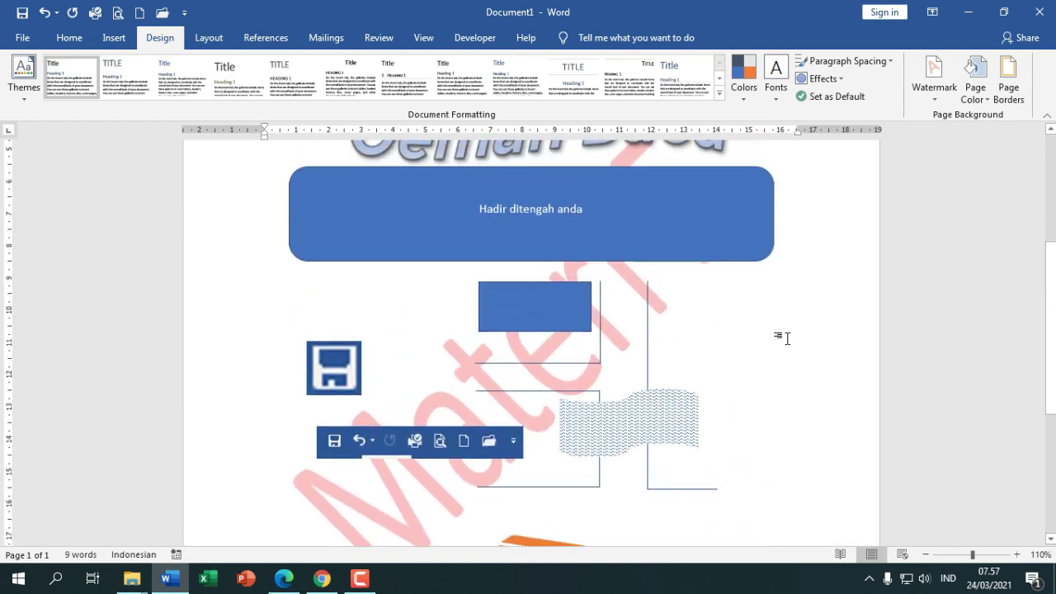
Switch to the reference PDF in Edge, maximize it, and examine the whole brochure from the banner to the process diagram and footer
{"action": "scroll", "coordinate": [786, 338], "scroll_direction": "up", "scroll_amount": 4}
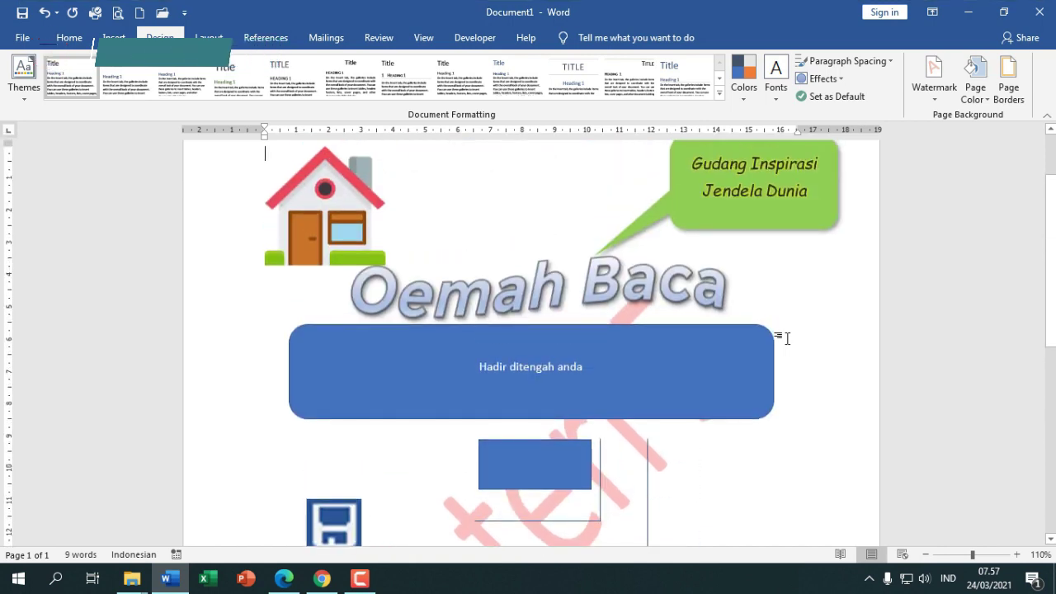
{"action": "left_click", "coordinate": [283, 578]}
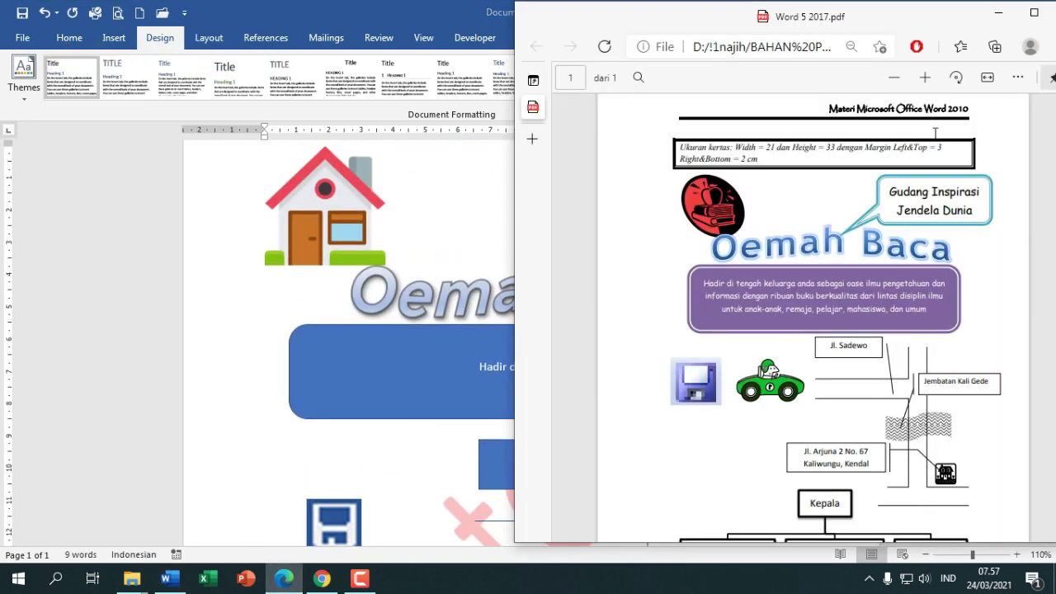
{"action": "left_click", "coordinate": [1034, 12]}
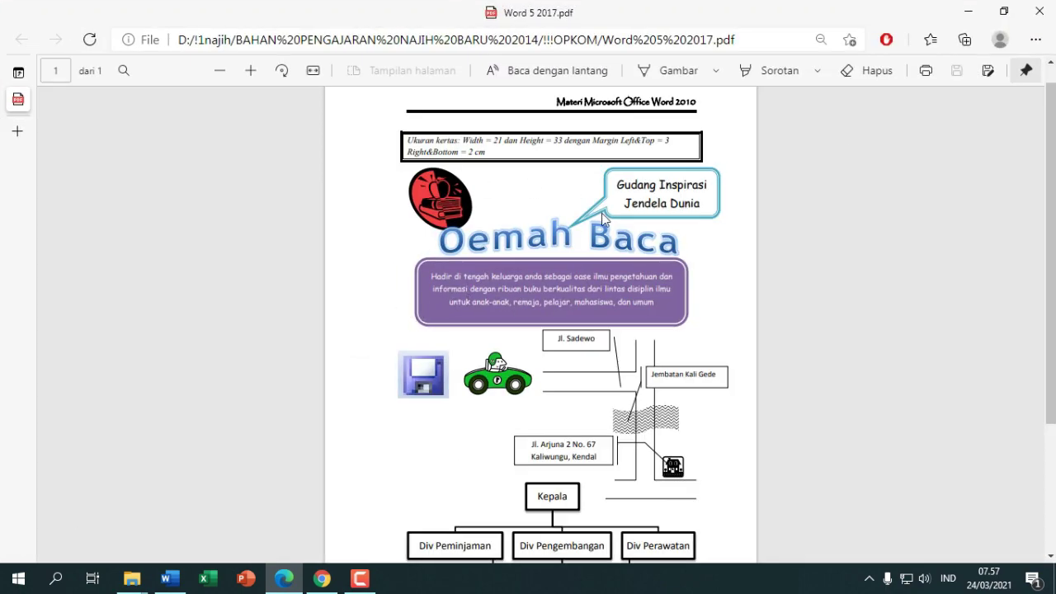
{"action": "scroll", "coordinate": [601, 213], "scroll_direction": "up", "scroll_amount": 2}
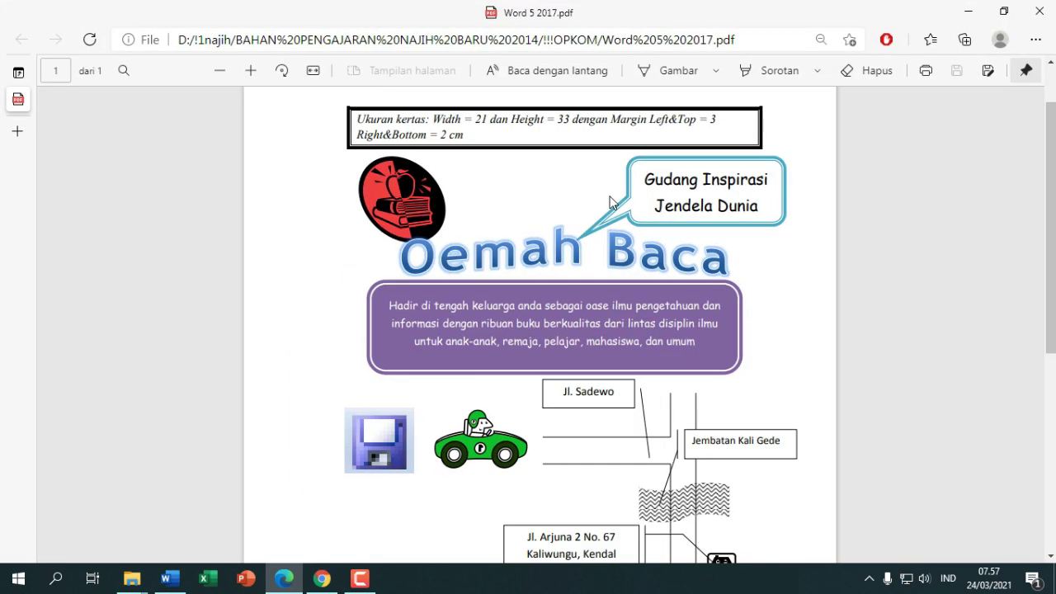
{"action": "scroll", "coordinate": [609, 202], "scroll_direction": "down", "scroll_amount": 1}
{"action": "scroll", "coordinate": [608, 202], "scroll_direction": "up", "scroll_amount": 1}
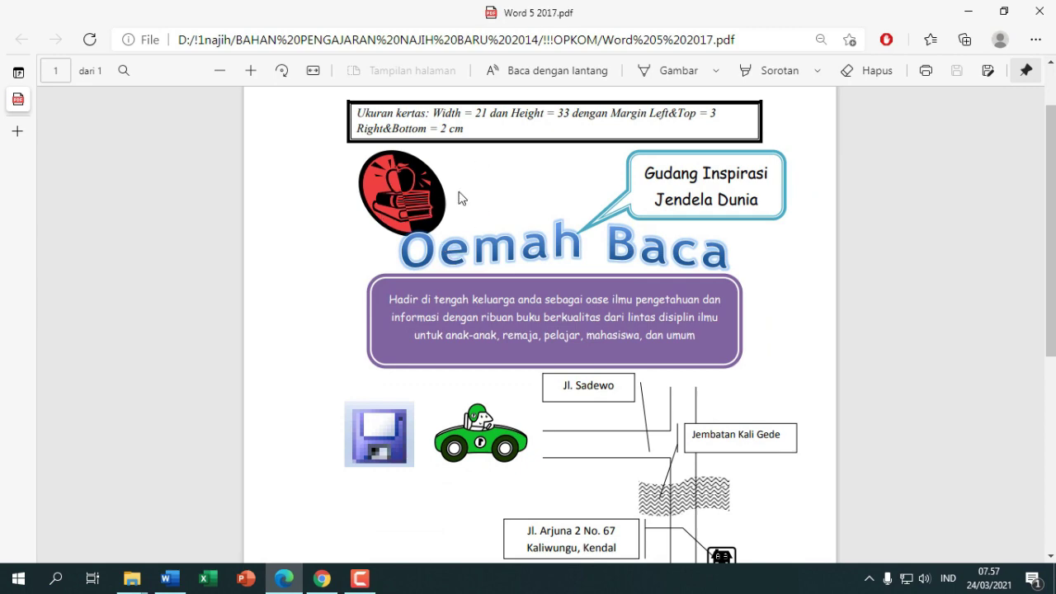
{"action": "scroll", "coordinate": [780, 284], "scroll_direction": "down", "scroll_amount": 1}
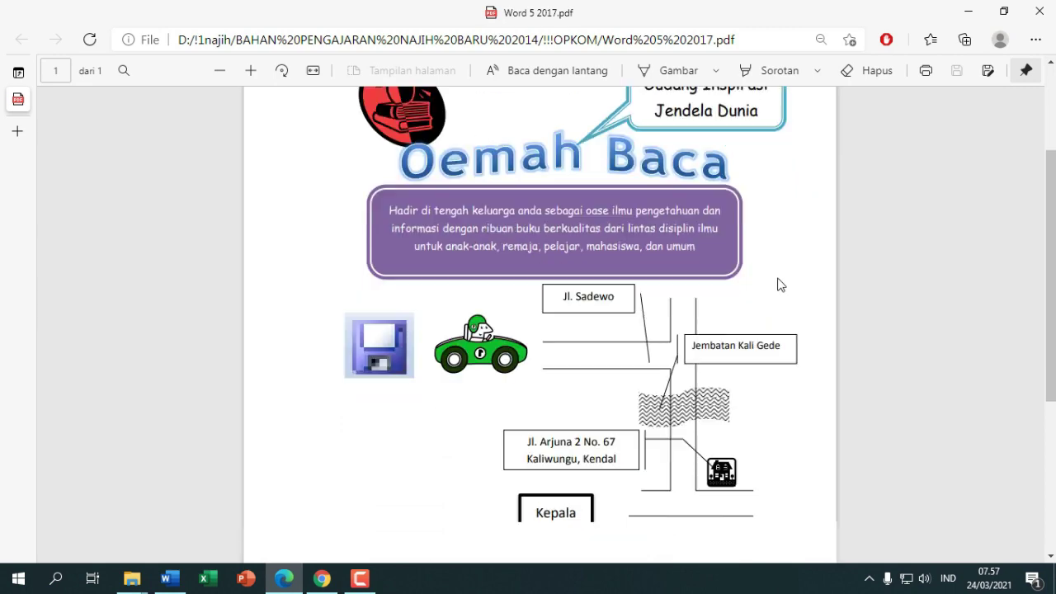
{"action": "scroll", "coordinate": [727, 272], "scroll_direction": "down", "scroll_amount": 2}
{"action": "scroll", "coordinate": [689, 260], "scroll_direction": "down", "scroll_amount": 1}
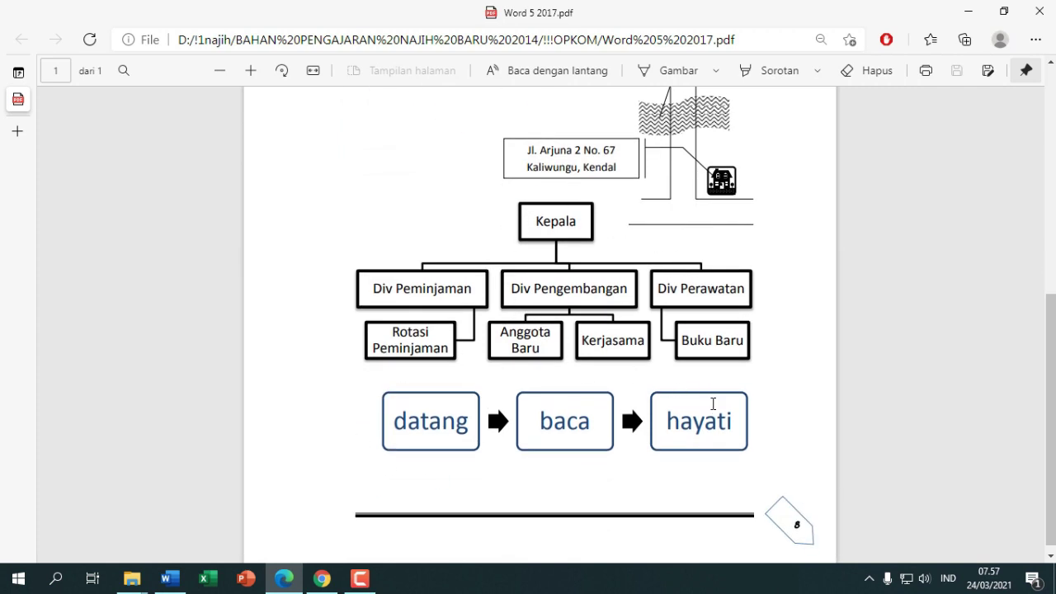
{"action": "scroll", "coordinate": [713, 403], "scroll_direction": "up", "scroll_amount": 3}
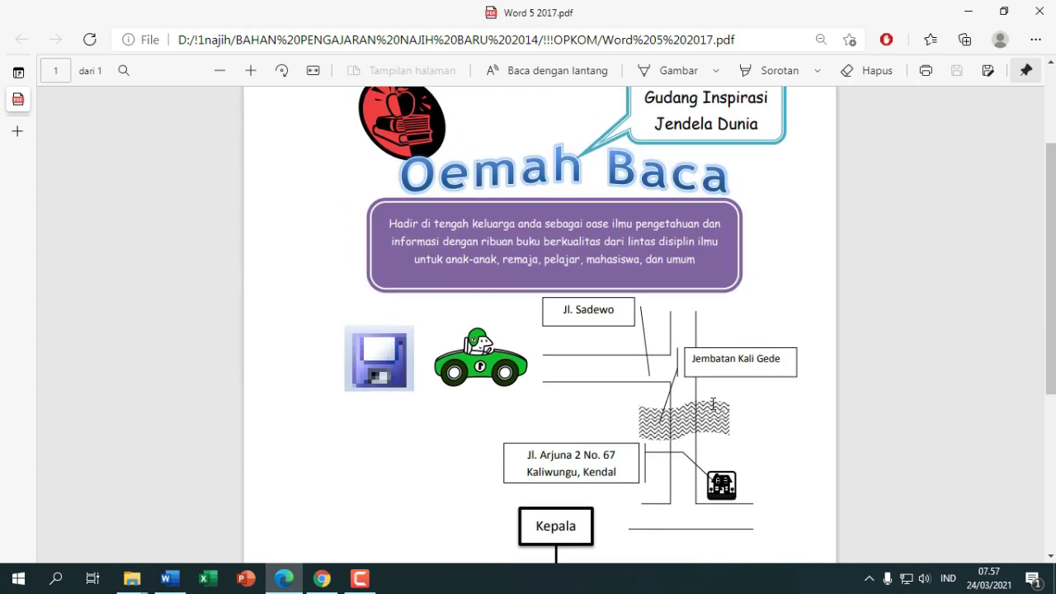